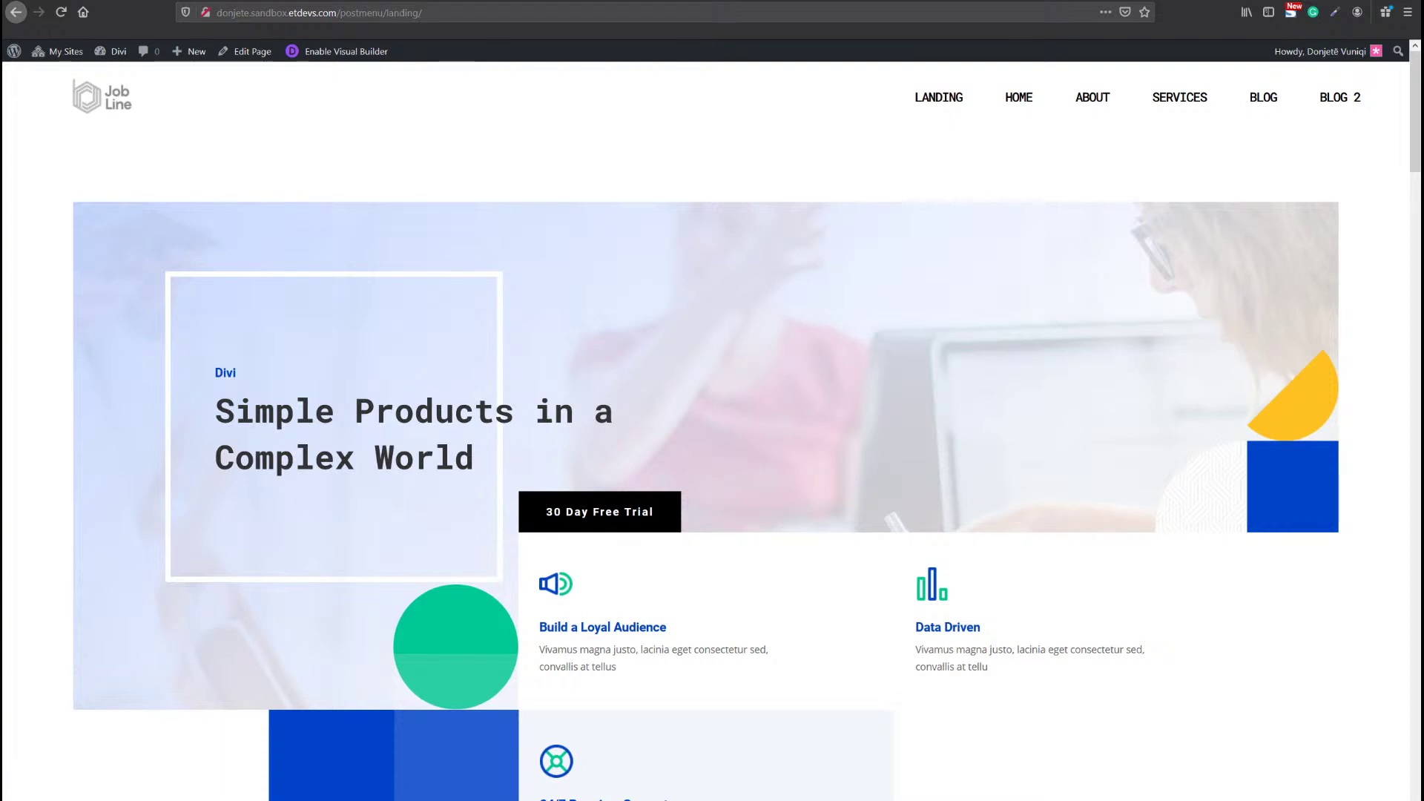
Preview the Blog dropdown on the landing page in desktop and mobile widths, expanding its submenu in the mobile menu.
mouse_move(1263, 97)
key(ctrl+shift+i)
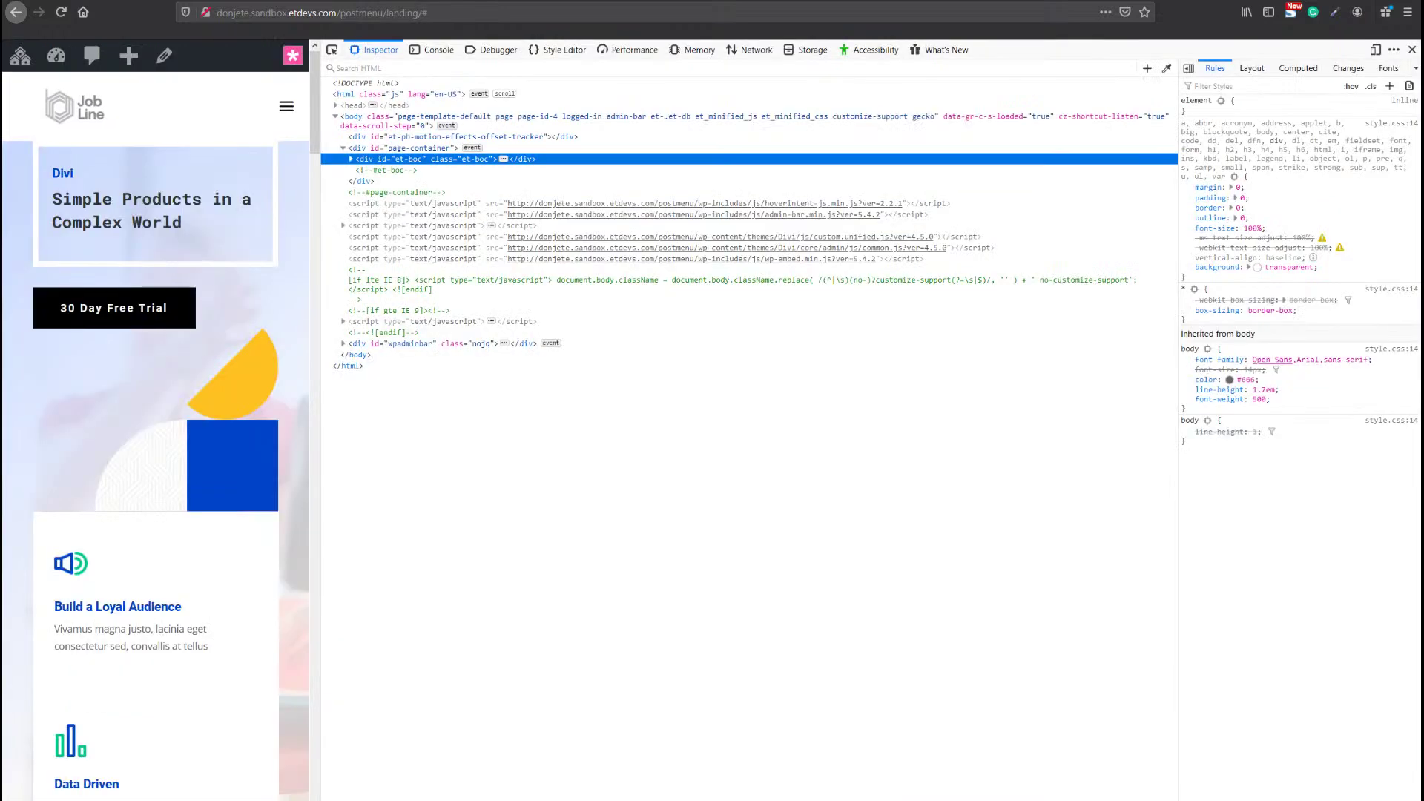
click(286, 111)
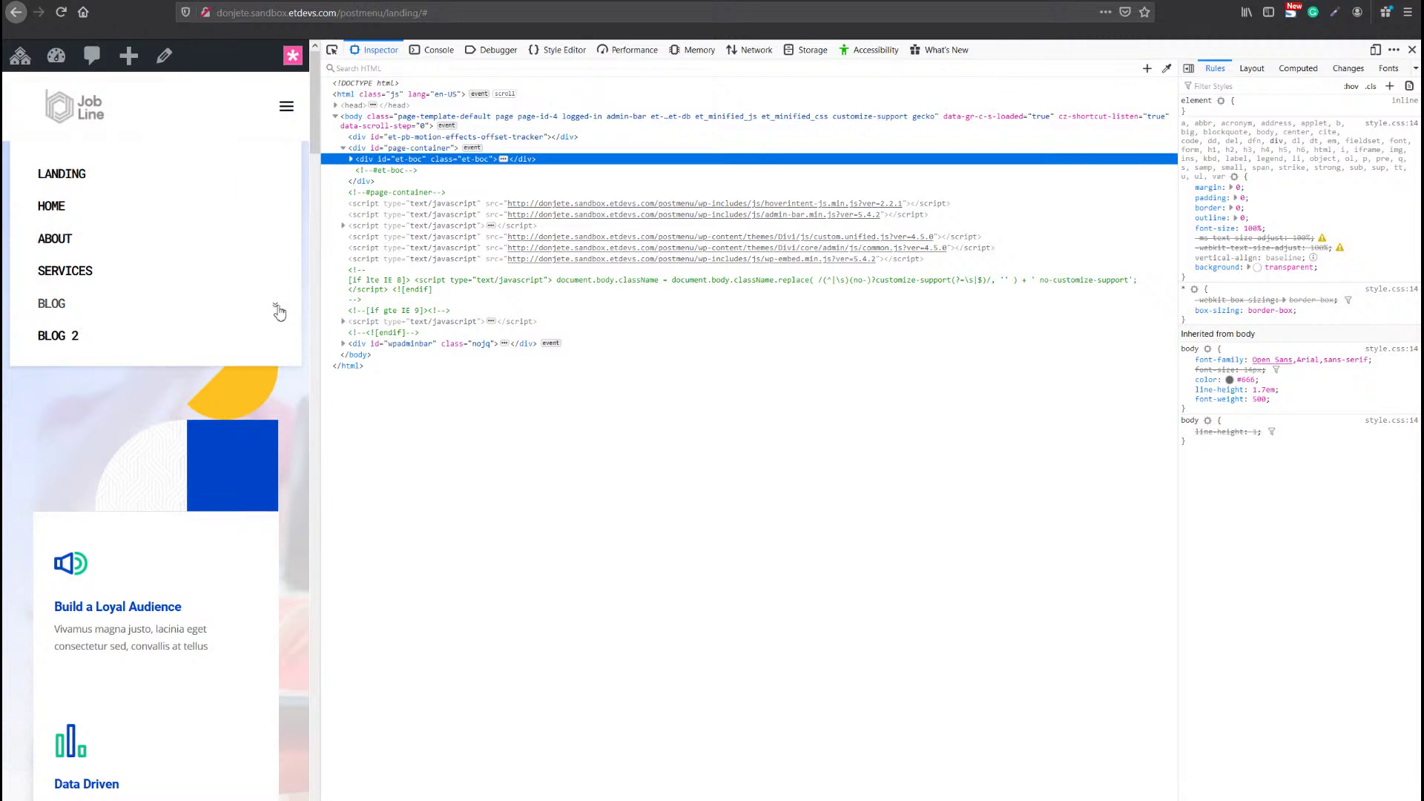
click(277, 308)
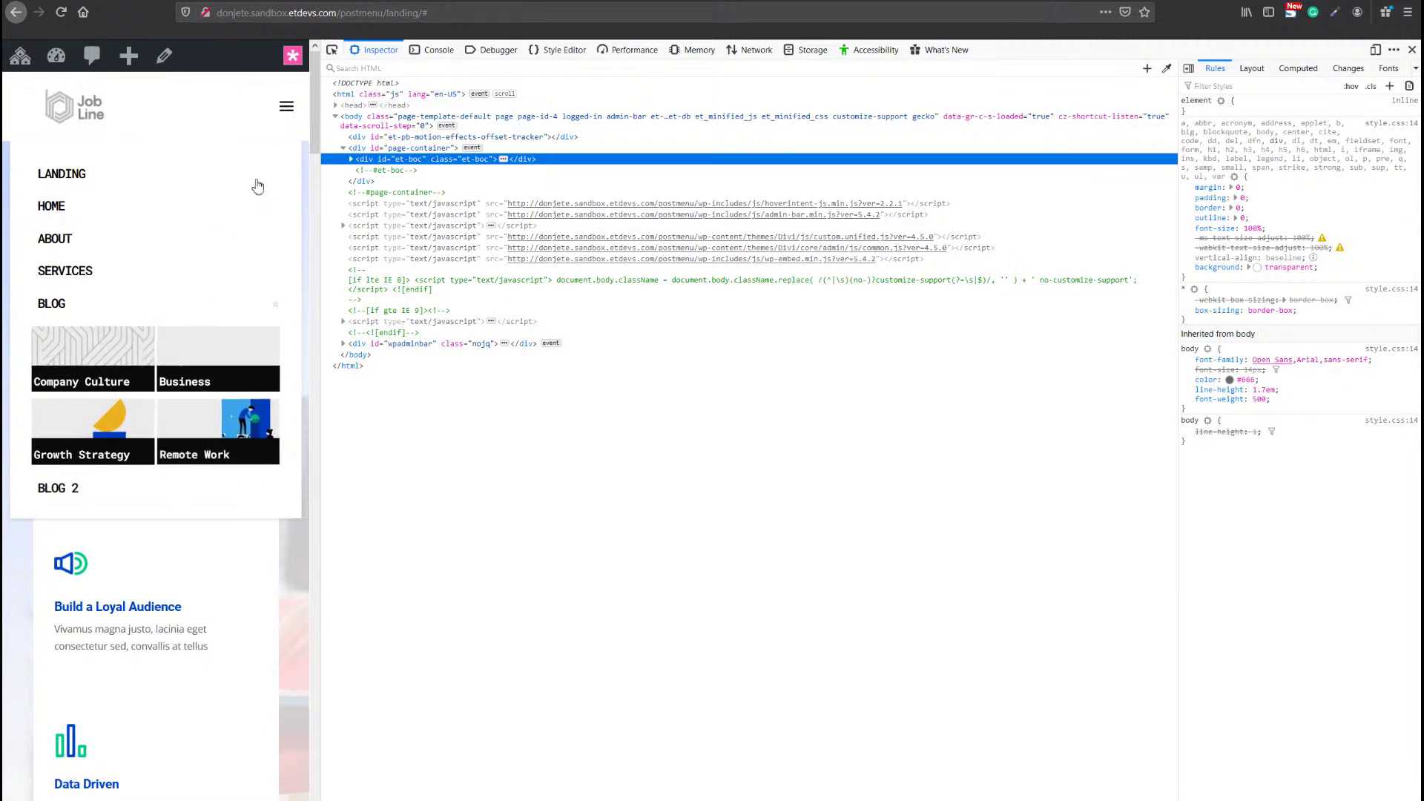
click(286, 108)
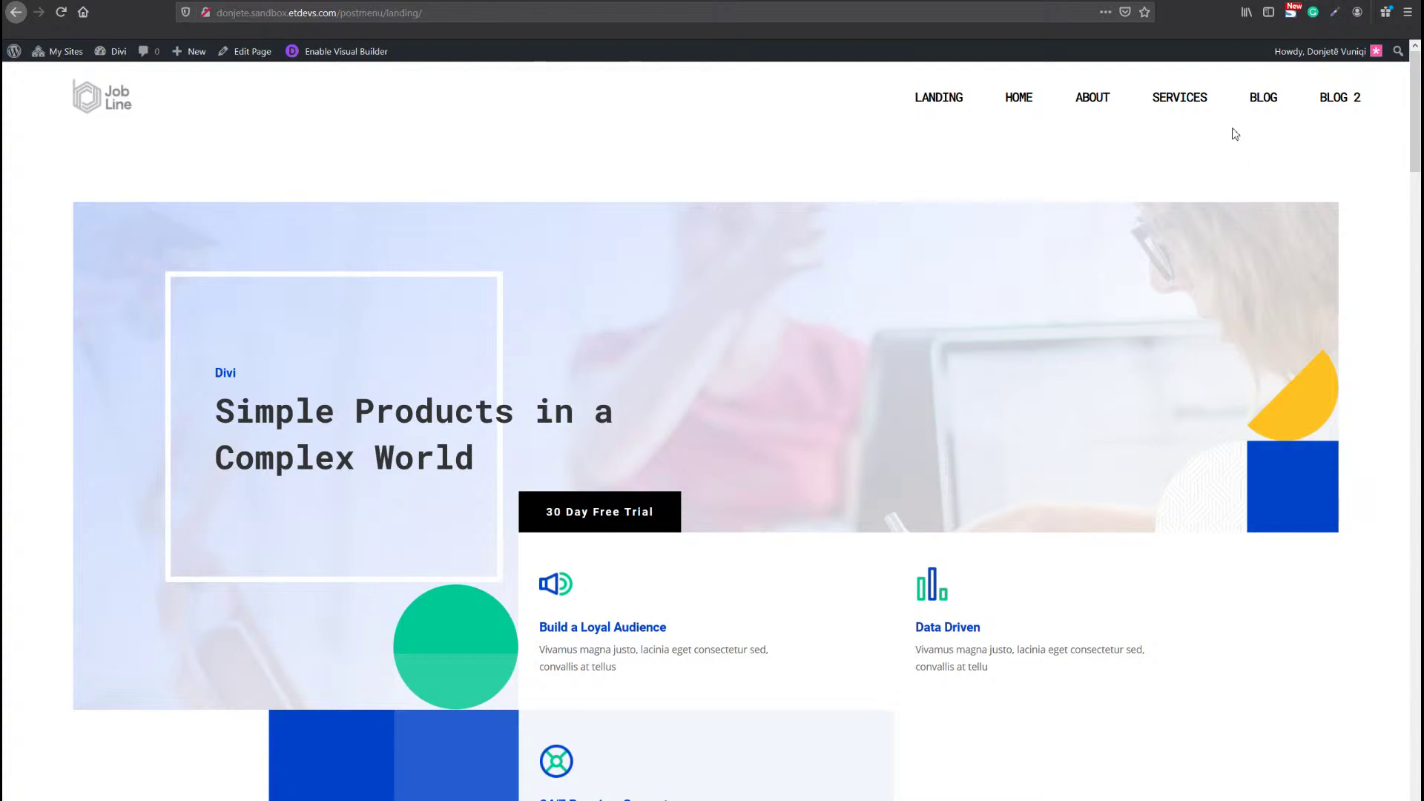
mouse_move(1257, 120)
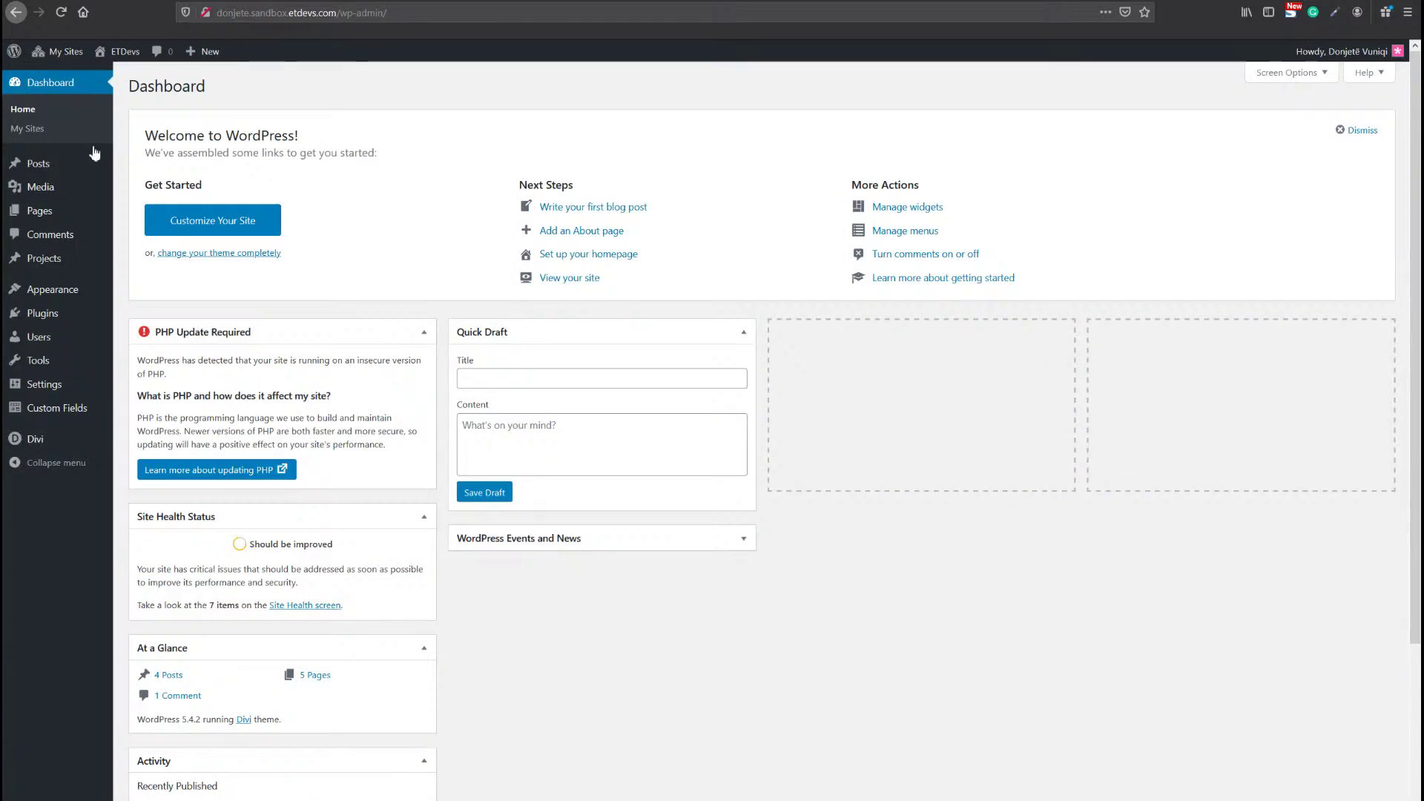
mouse_move(110, 269)
mouse_move(95, 295)
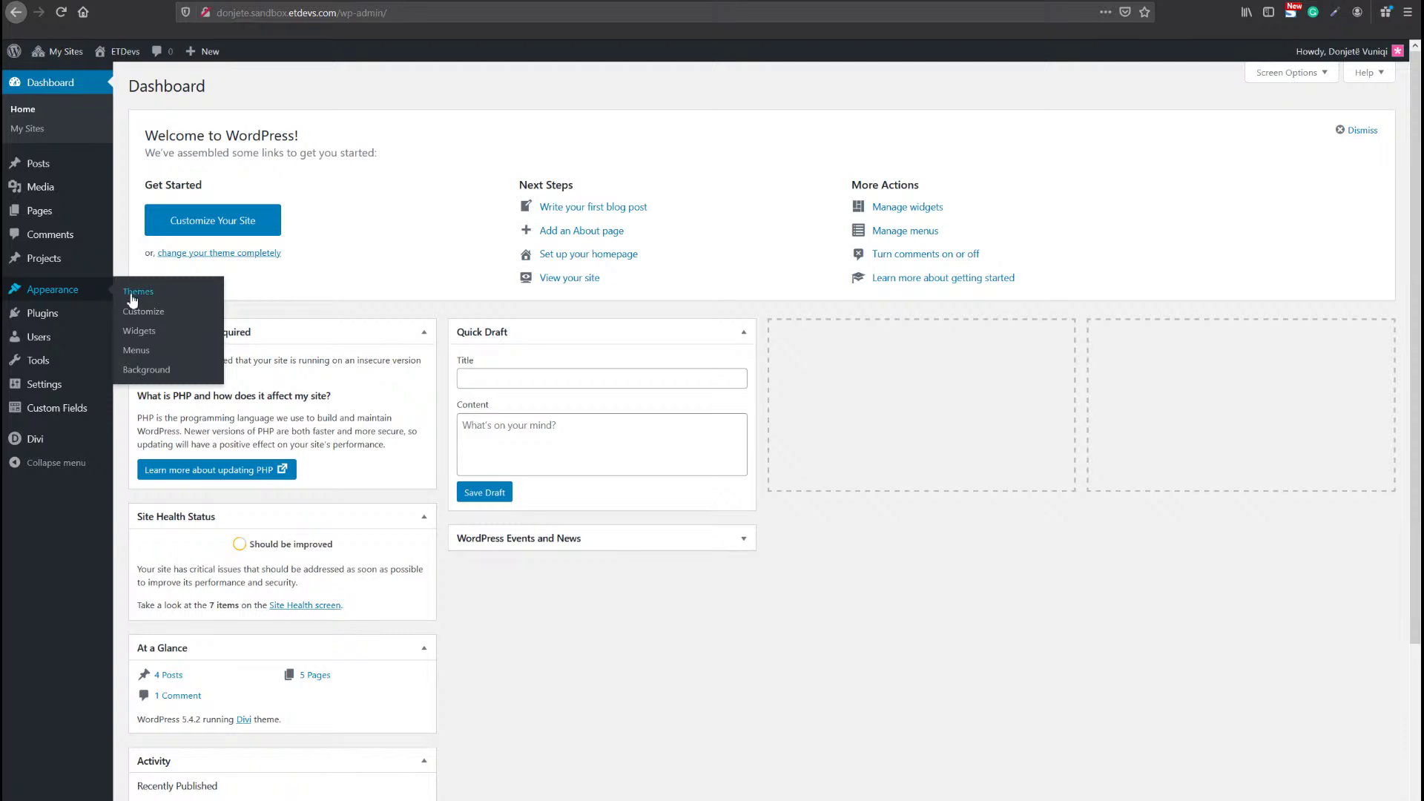
click(161, 355)
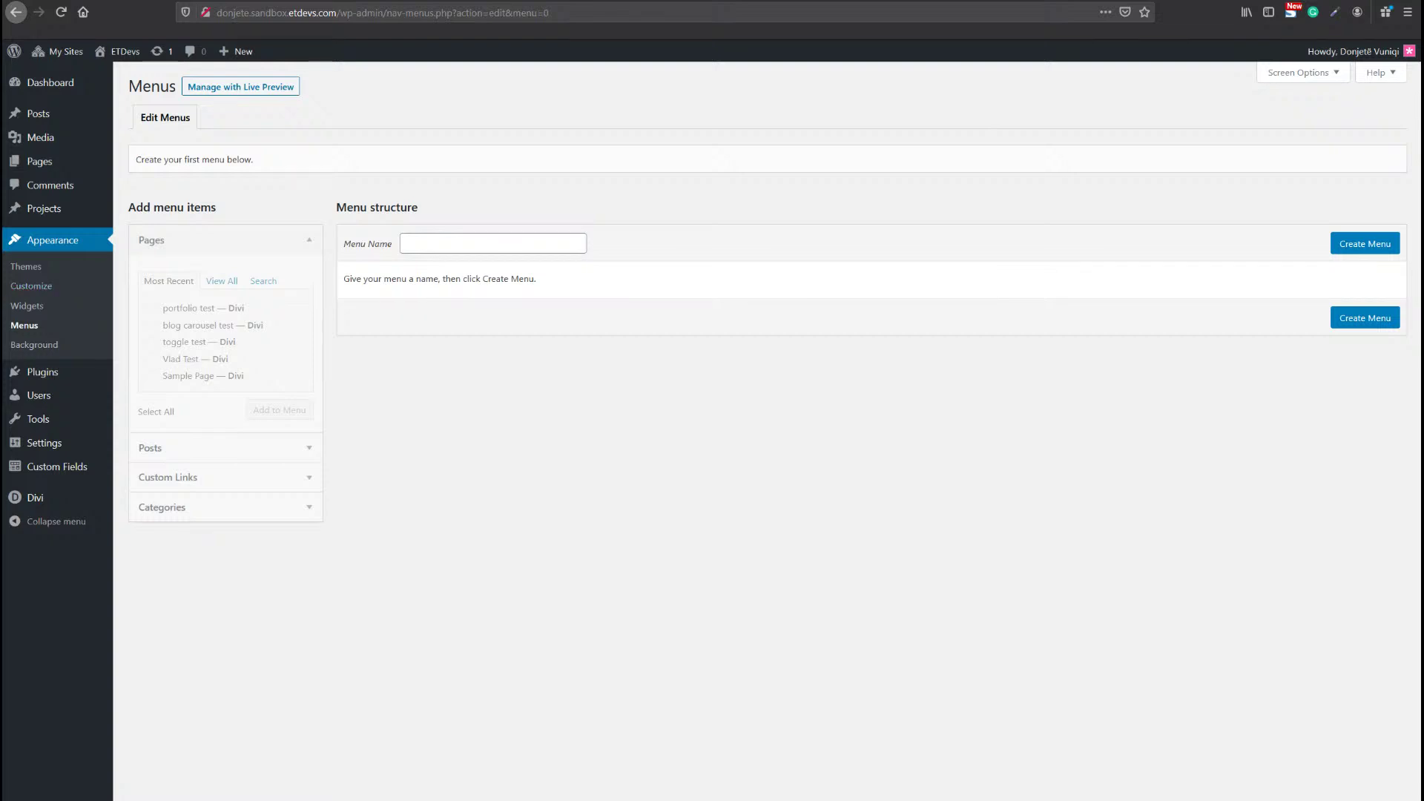
Go to the postmenu subsite and open the menu editor in its WordPress dashboard.
drag(341, 12, 819, 67)
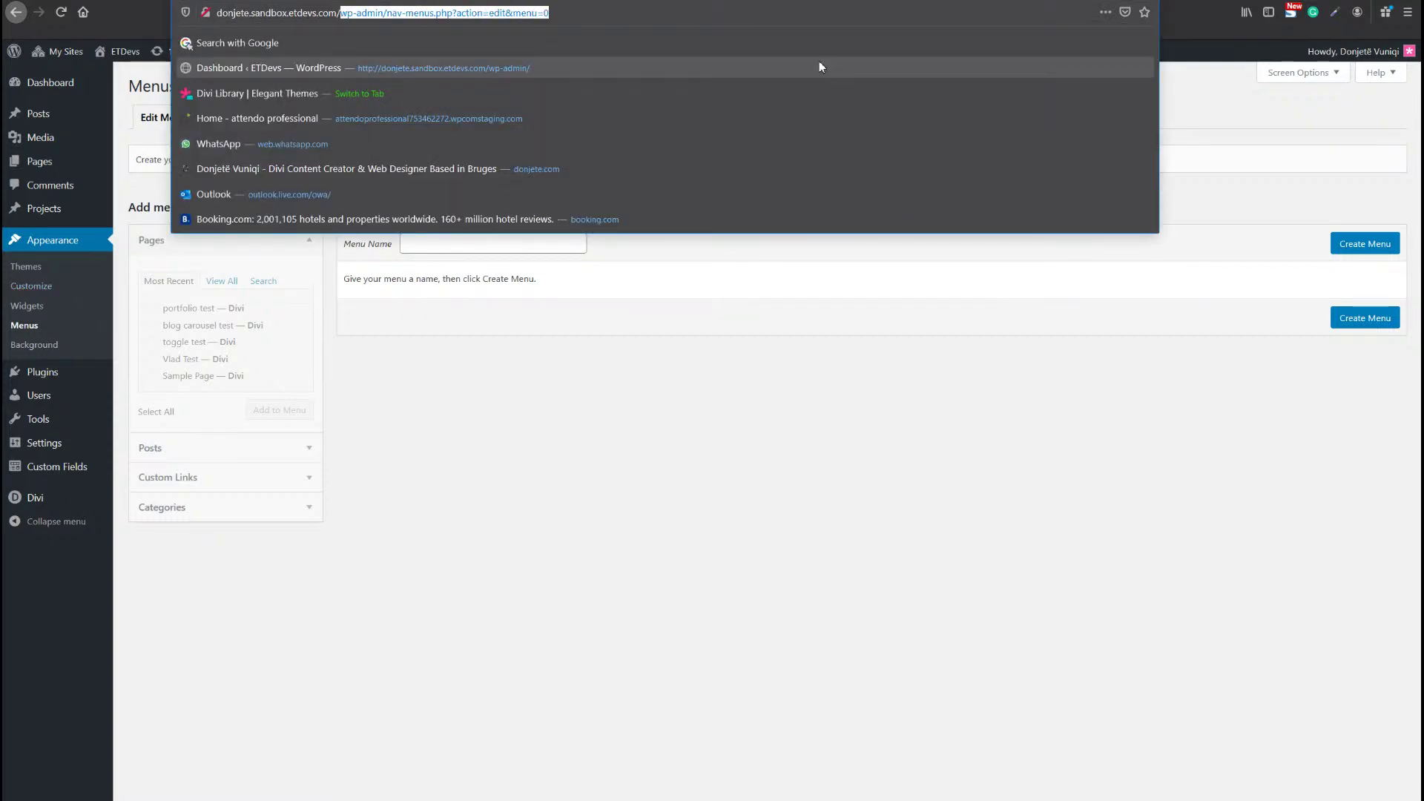
text(postmenu/)
key(Return)
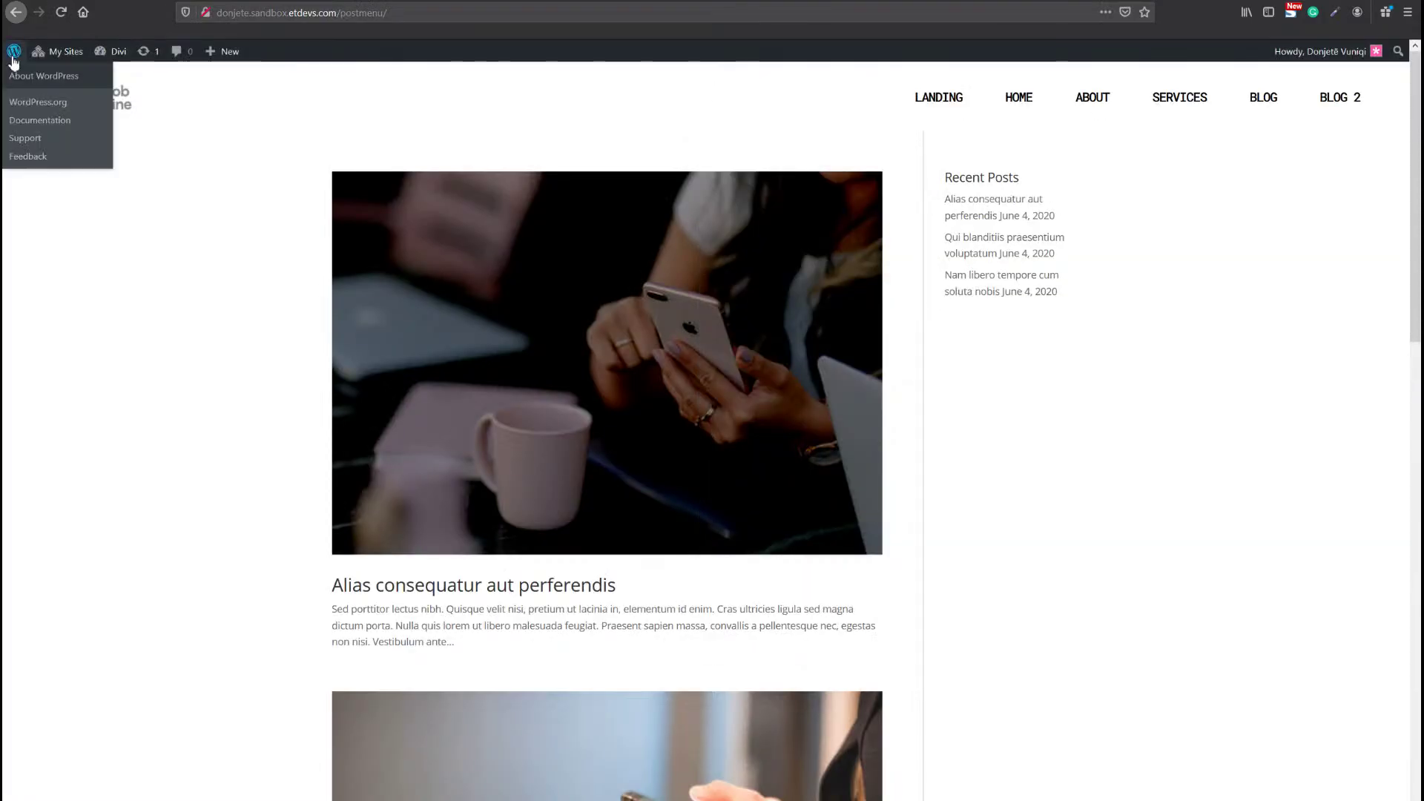
click(13, 59)
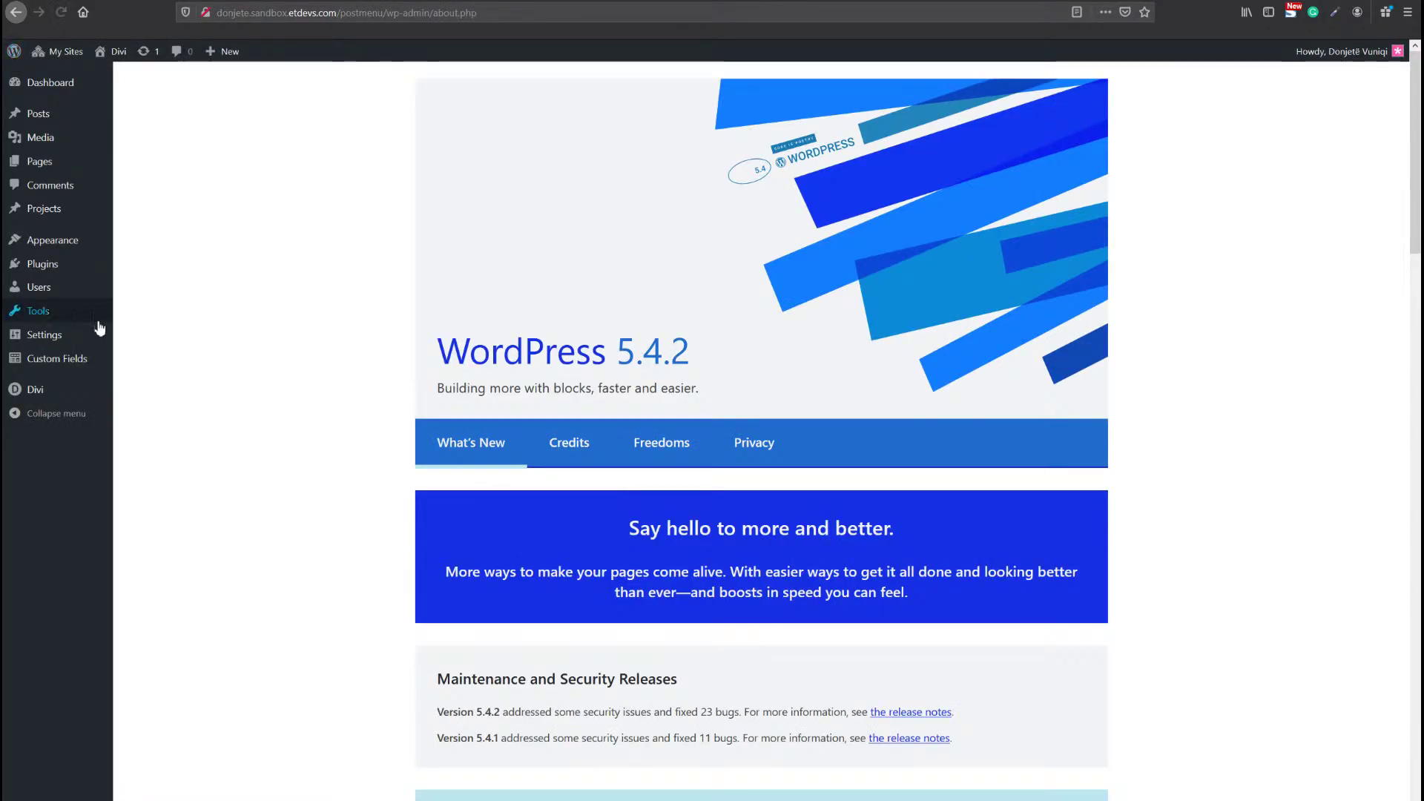
mouse_move(92, 294)
mouse_move(91, 246)
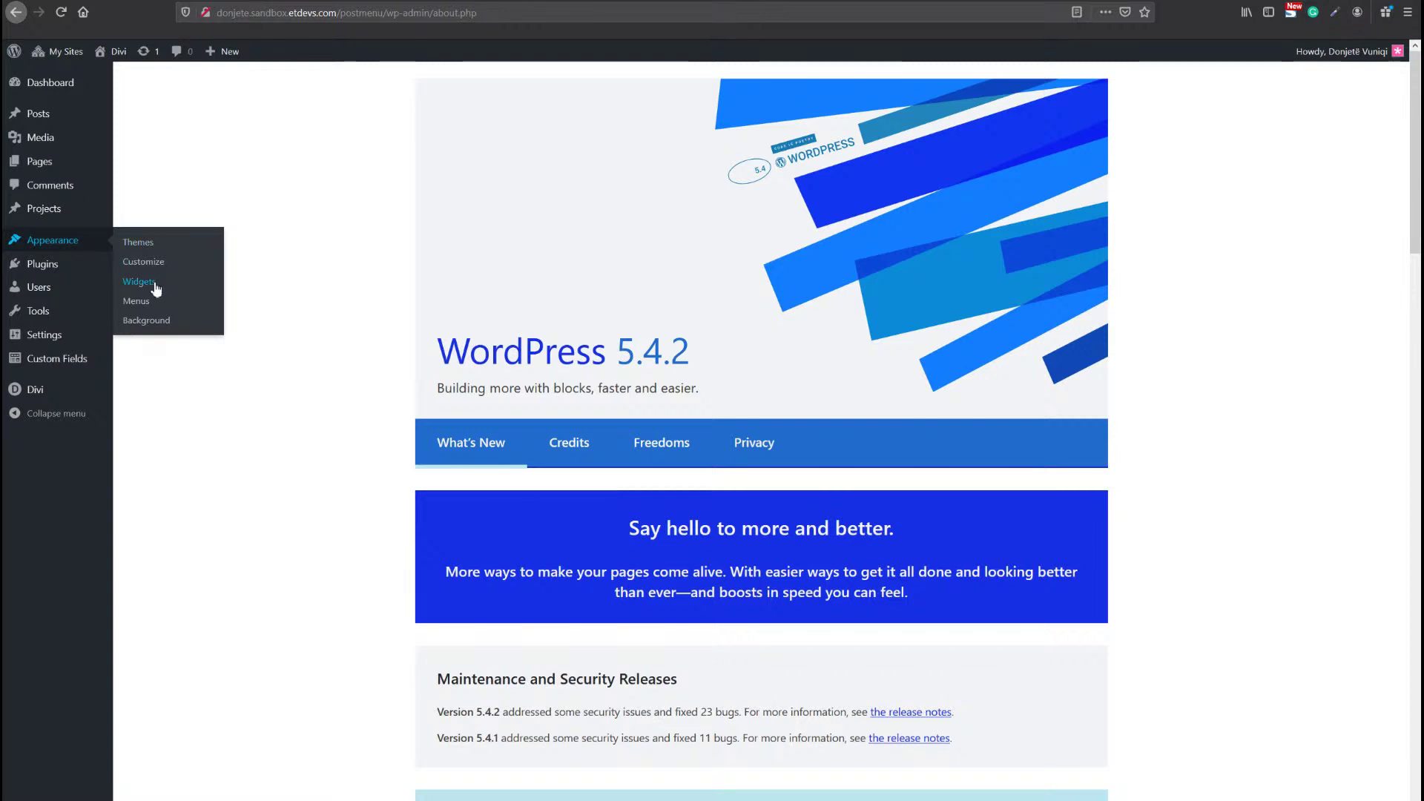
click(151, 307)
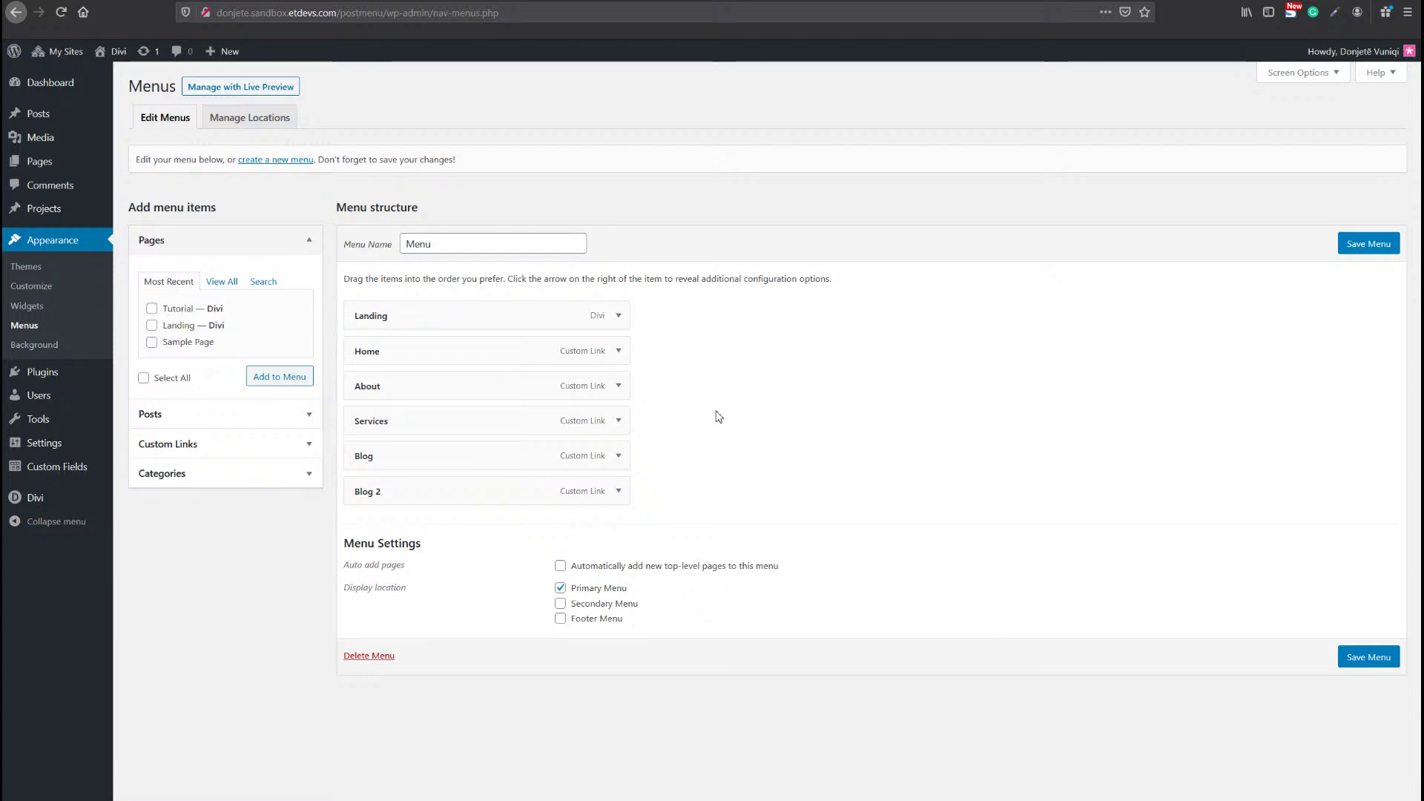
Expand the Blog menu item and check the CSS Classes option among the advanced menu properties.
click(618, 456)
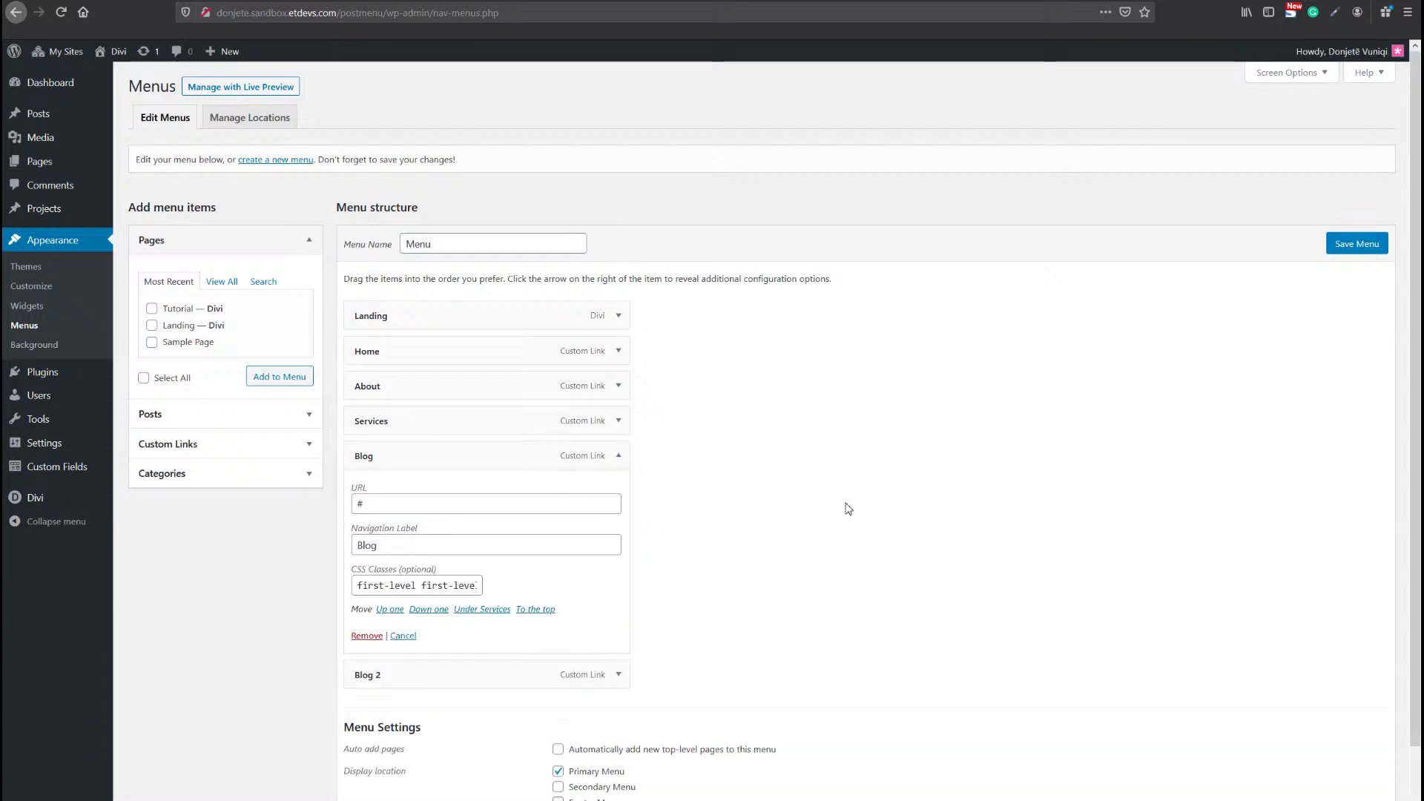
scroll(816, 520, down, 1)
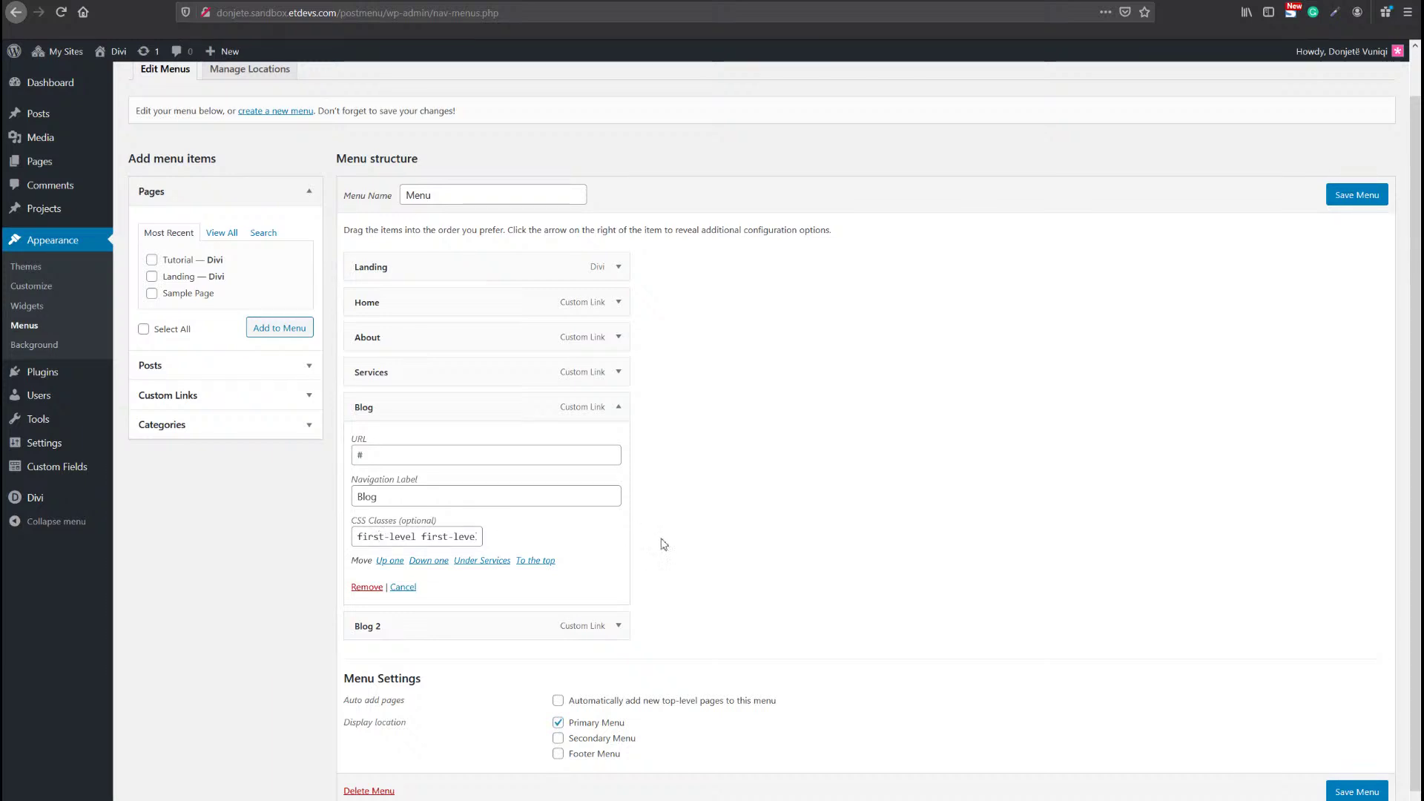
scroll(976, 533, up, 1)
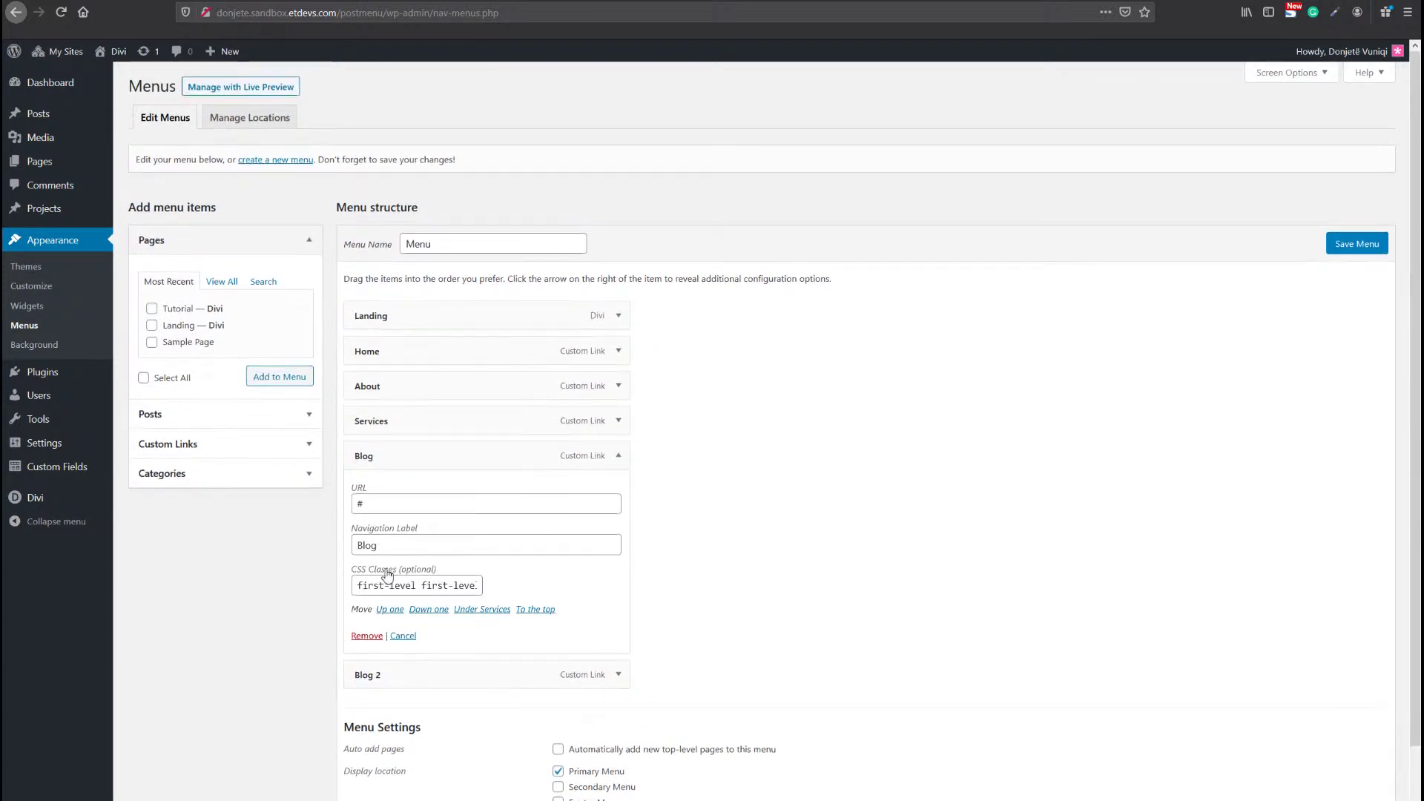
click(1297, 78)
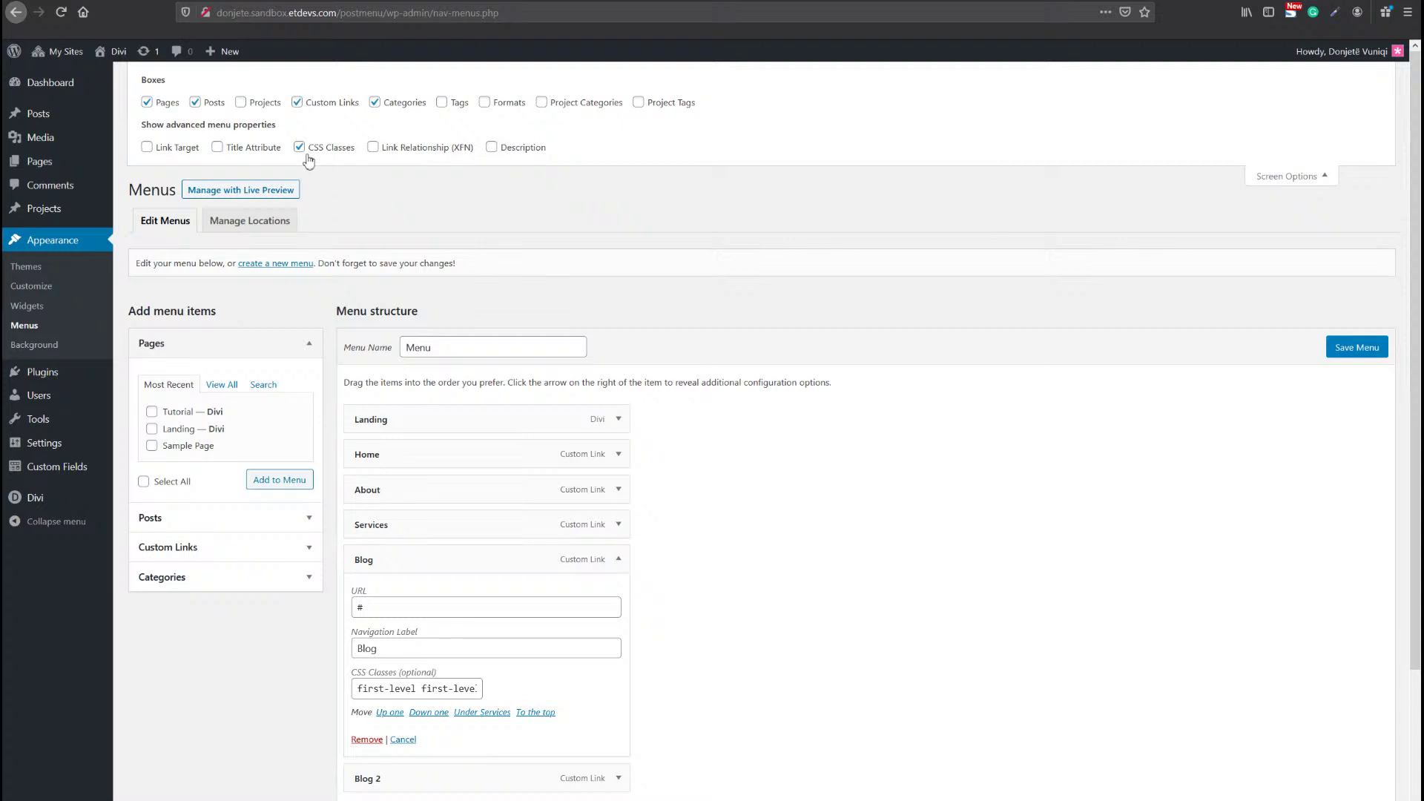
click(1299, 176)
scroll(889, 352, down, 2)
scroll(889, 352, down, 1)
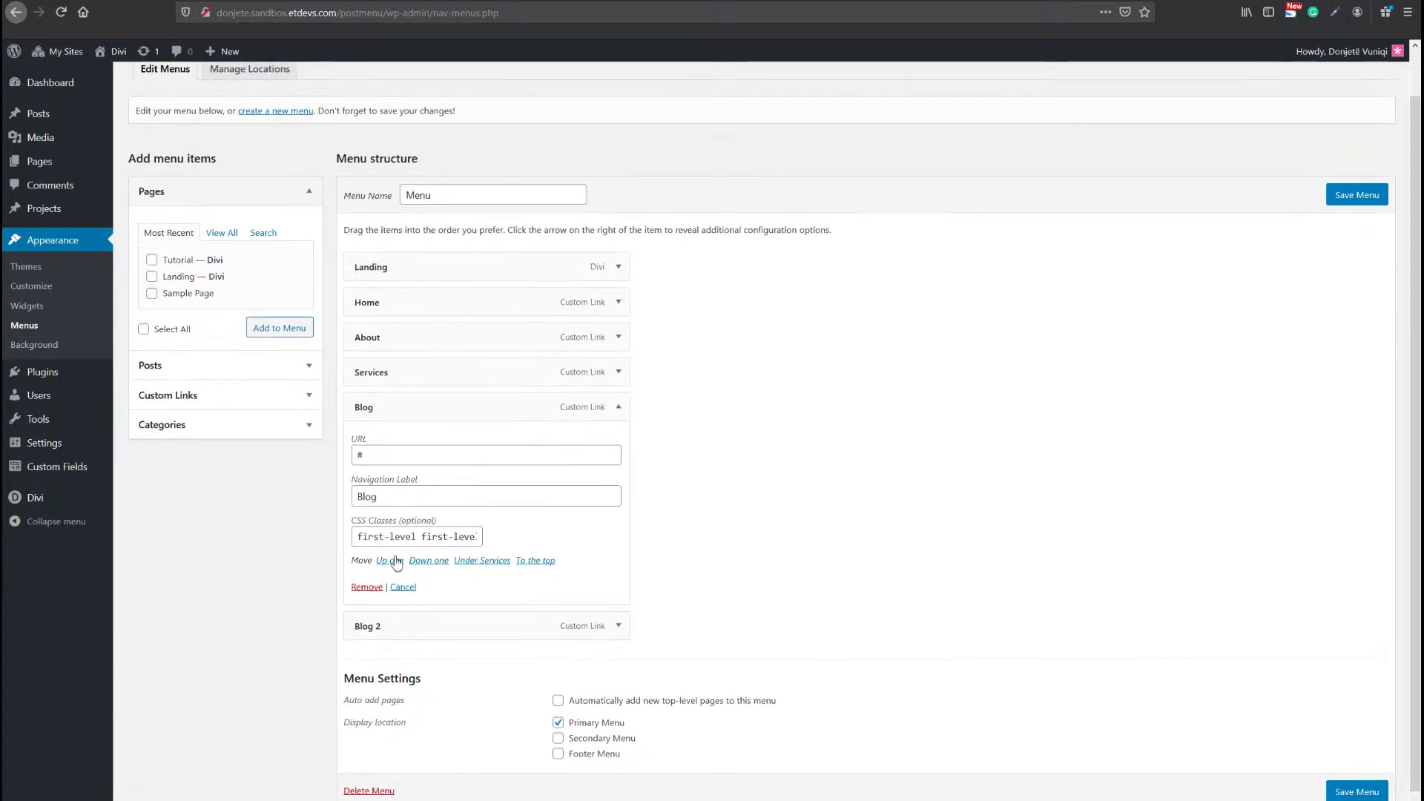
Examine the two CSS classes assigned to the Blog menu item, highlighting each one in turn.
drag(363, 536, 496, 533)
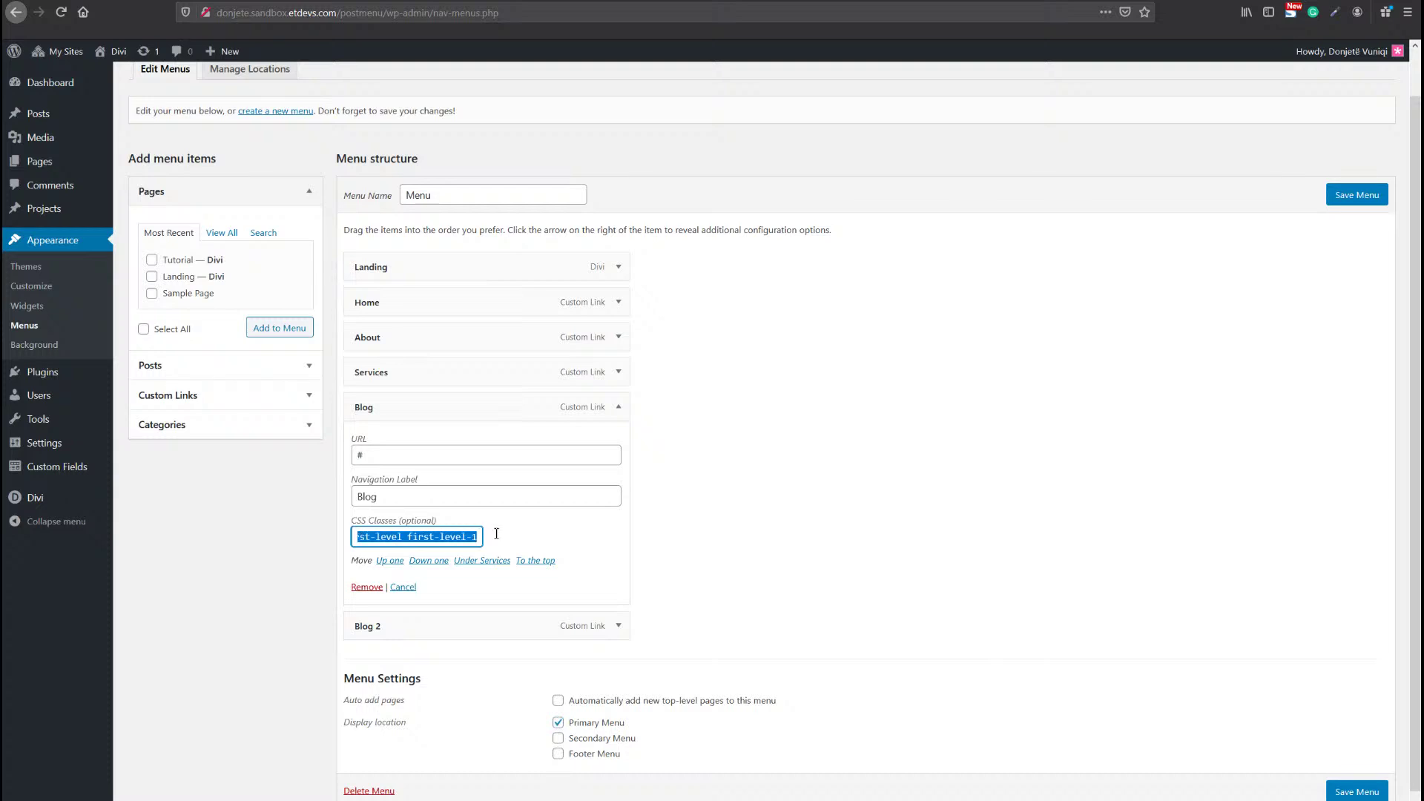
click(404, 541)
drag(403, 538, 348, 530)
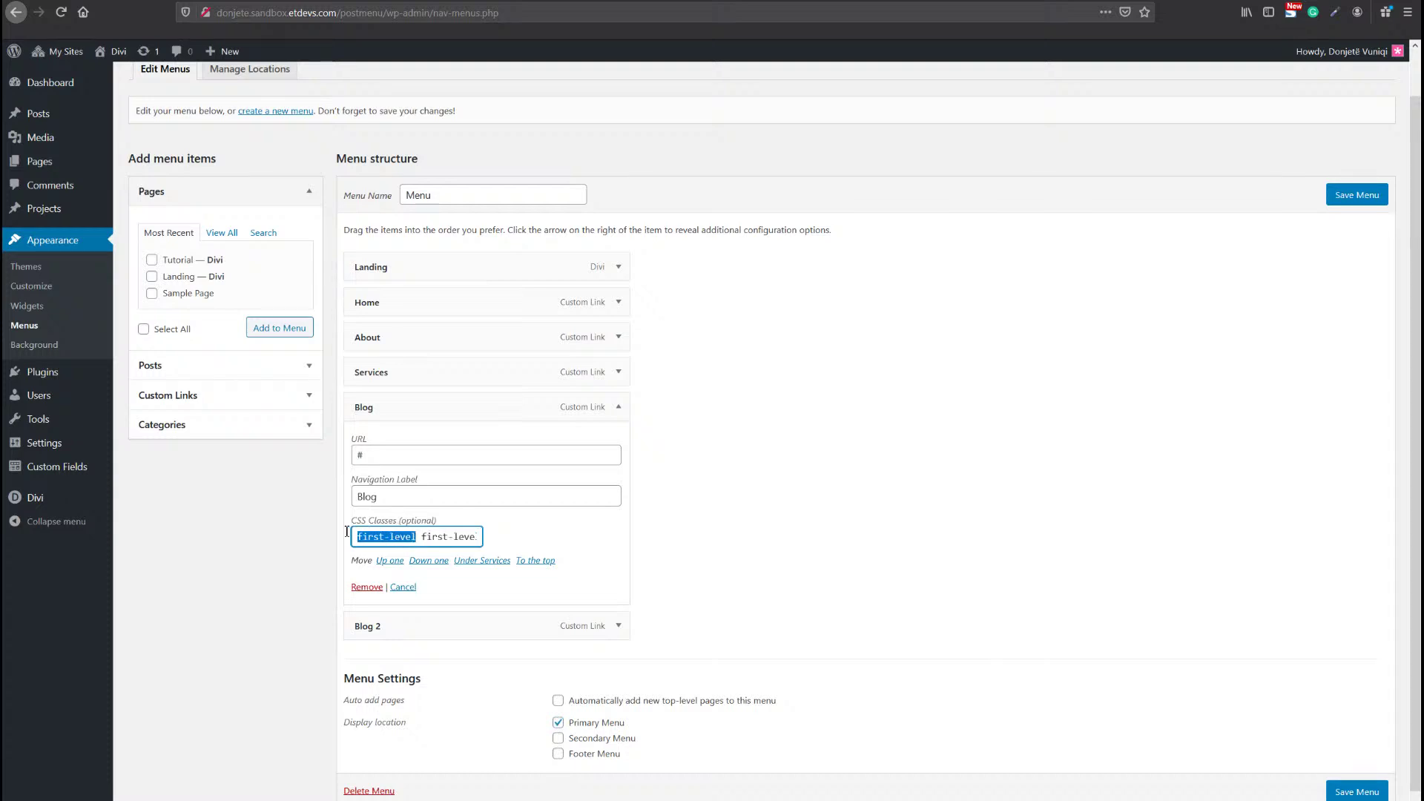
click(422, 539)
drag(423, 537, 499, 537)
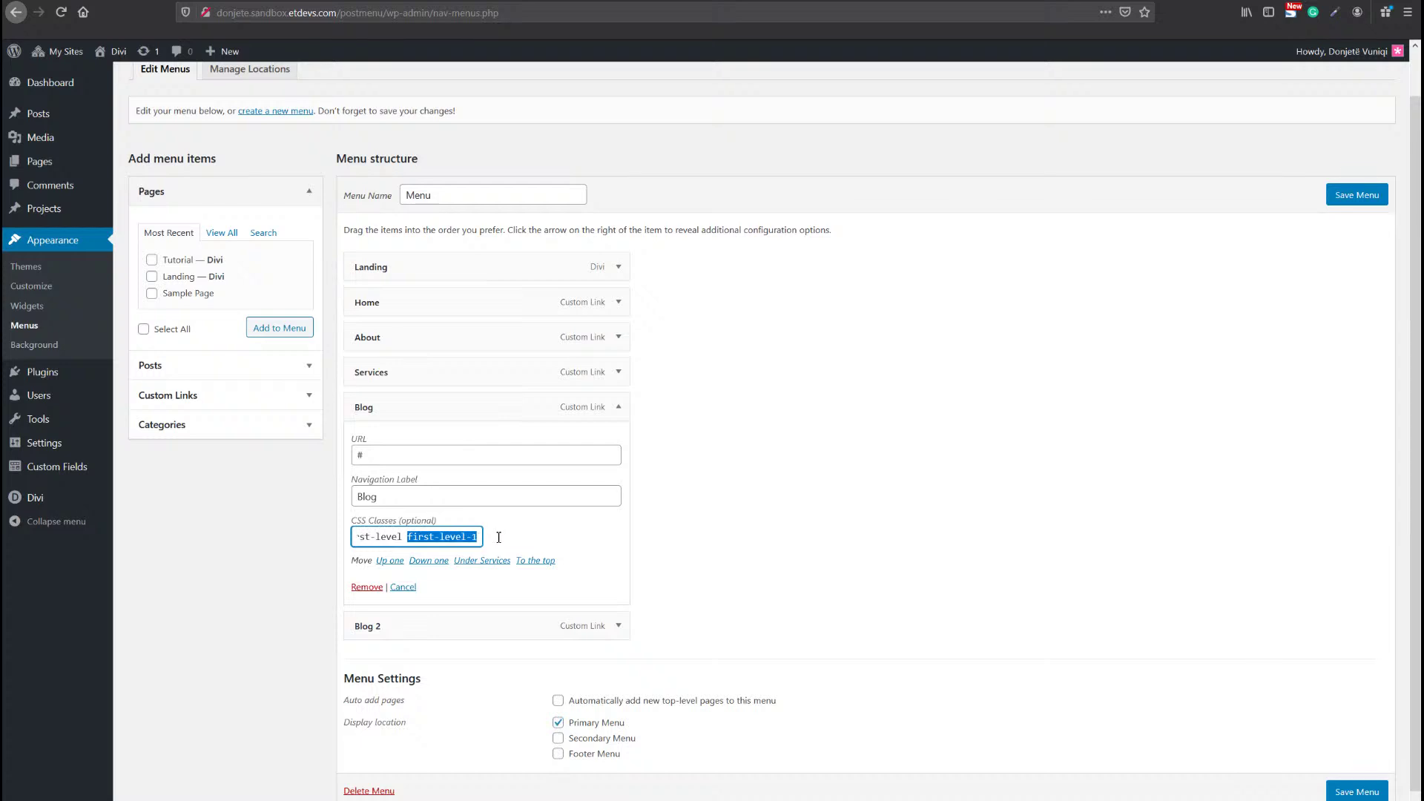
click(457, 541)
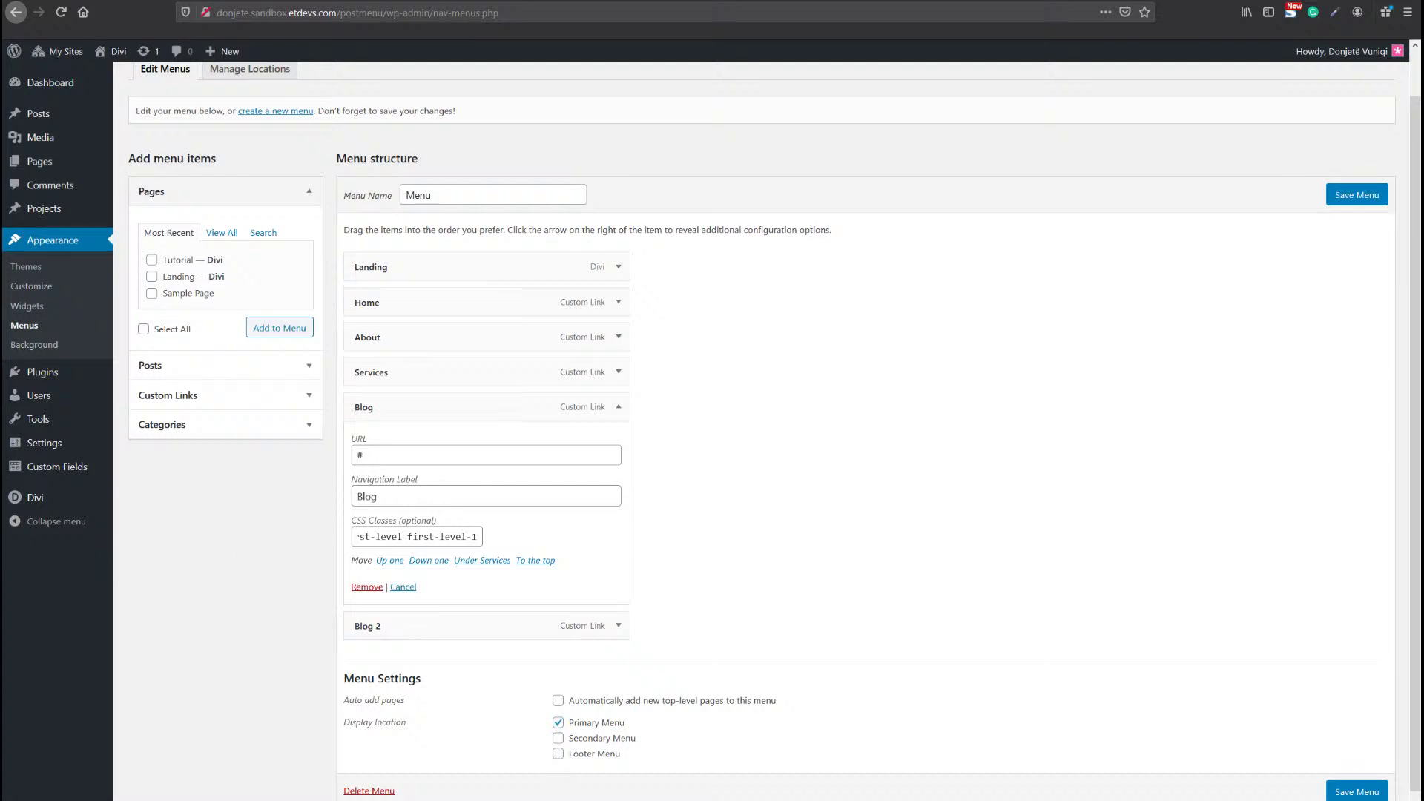
Open the Divi Theme Builder and review the Blog and Blog 2 items on the landing page.
mouse_move(37, 497)
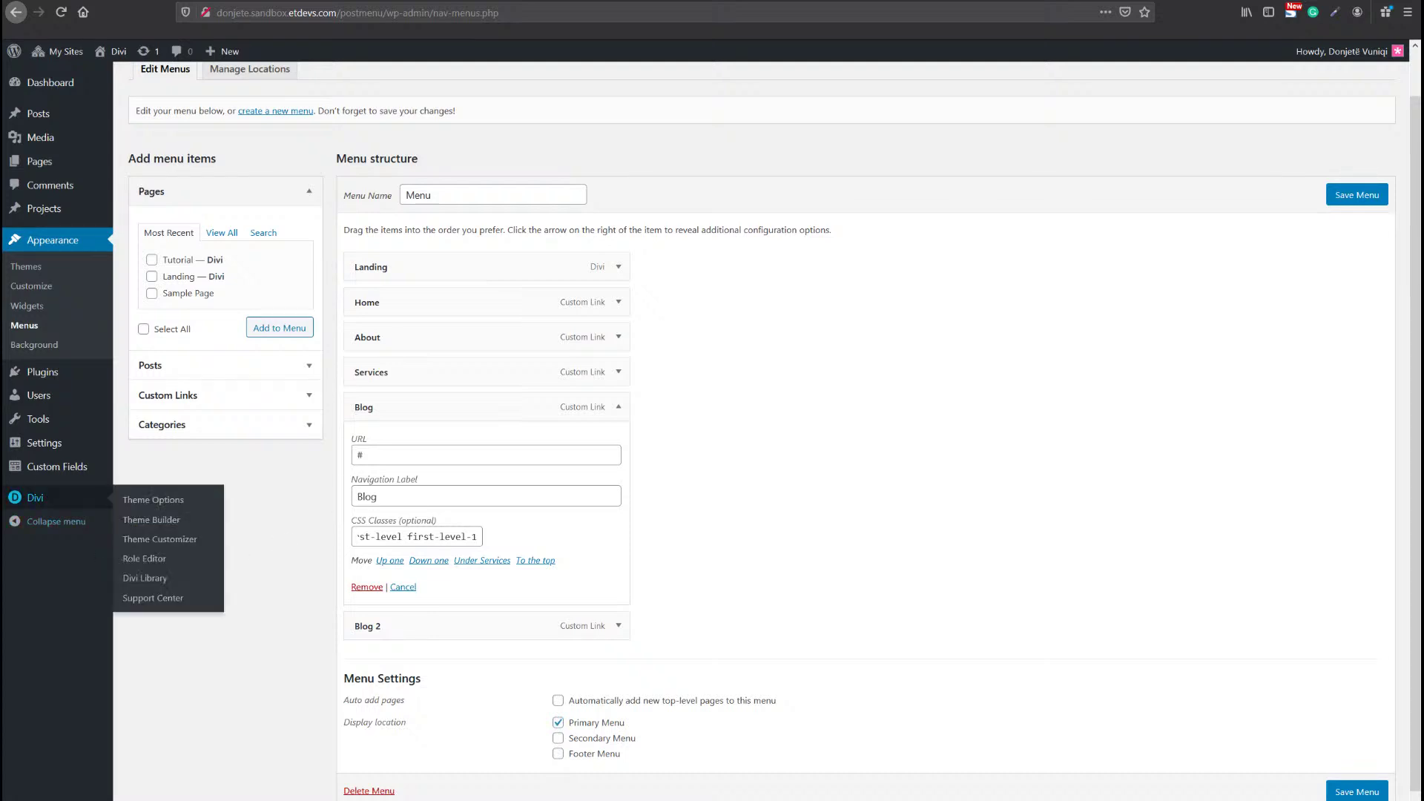
click(154, 523)
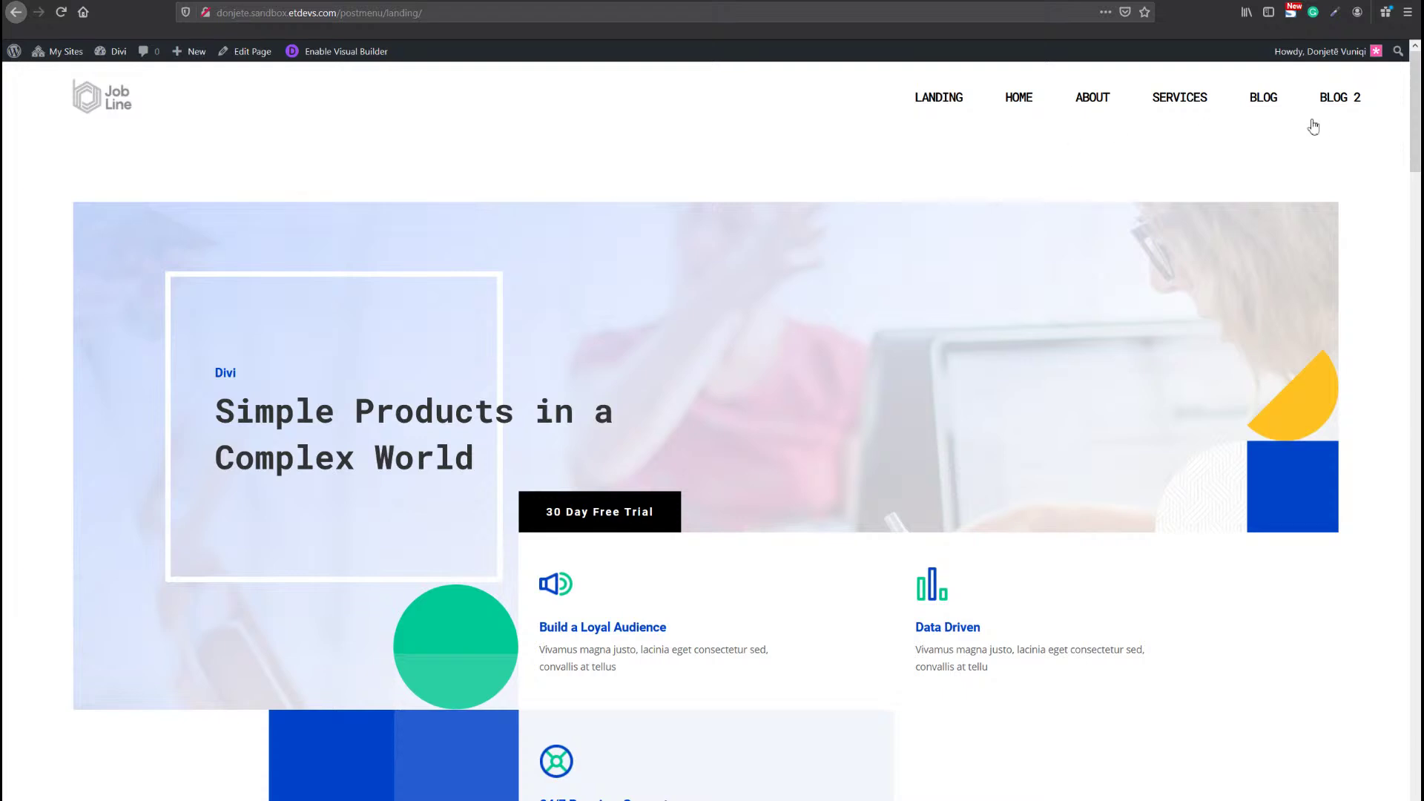
mouse_move(1273, 121)
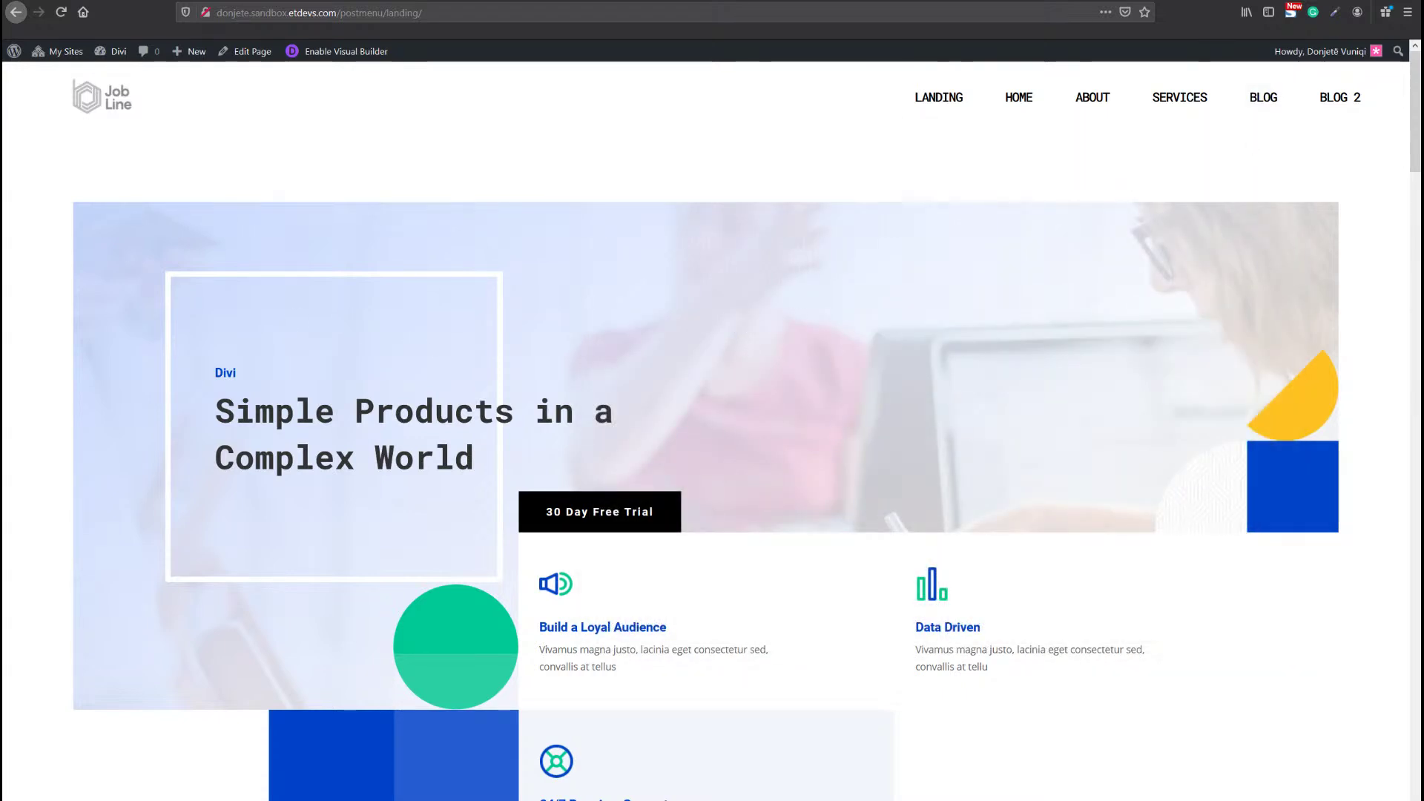
click(82, 1)
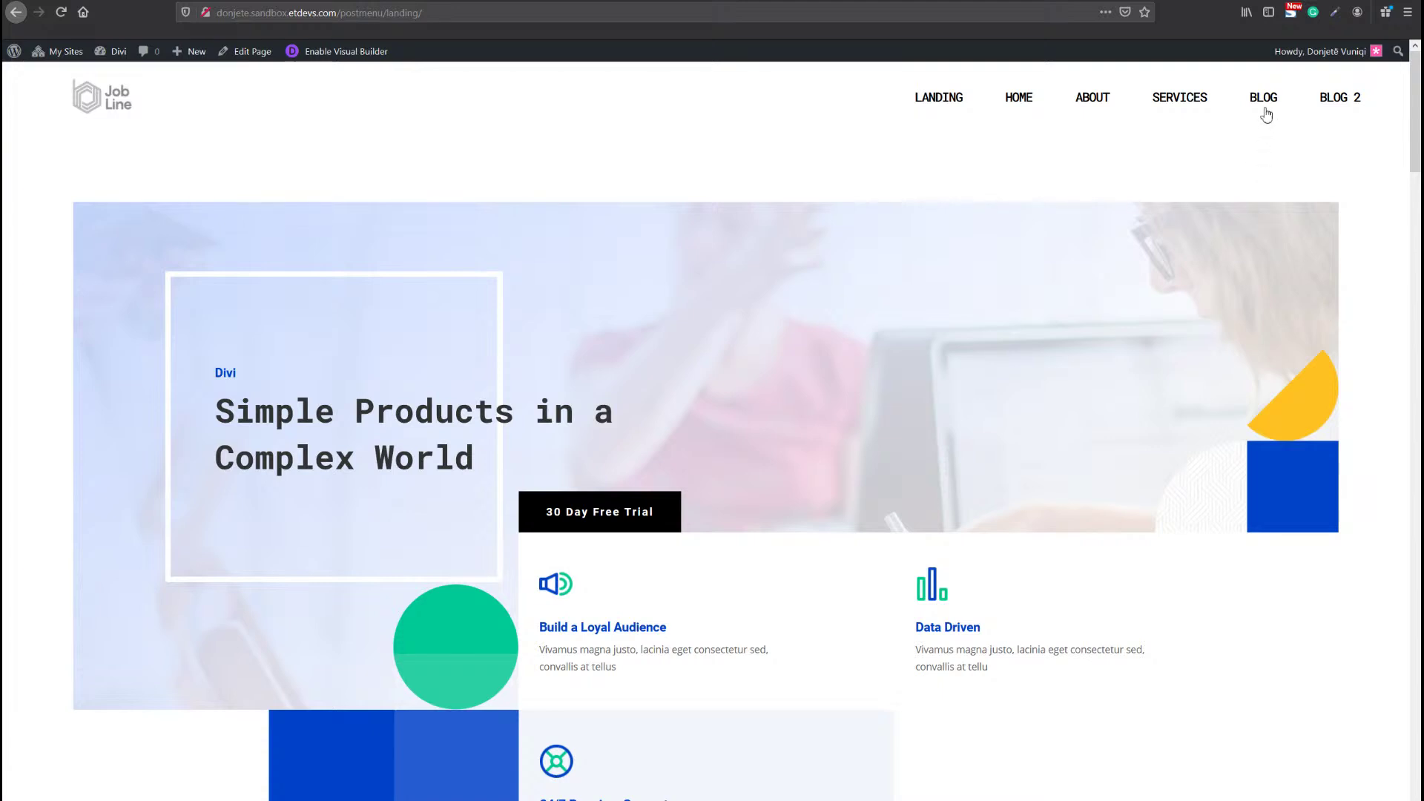
mouse_move(1265, 111)
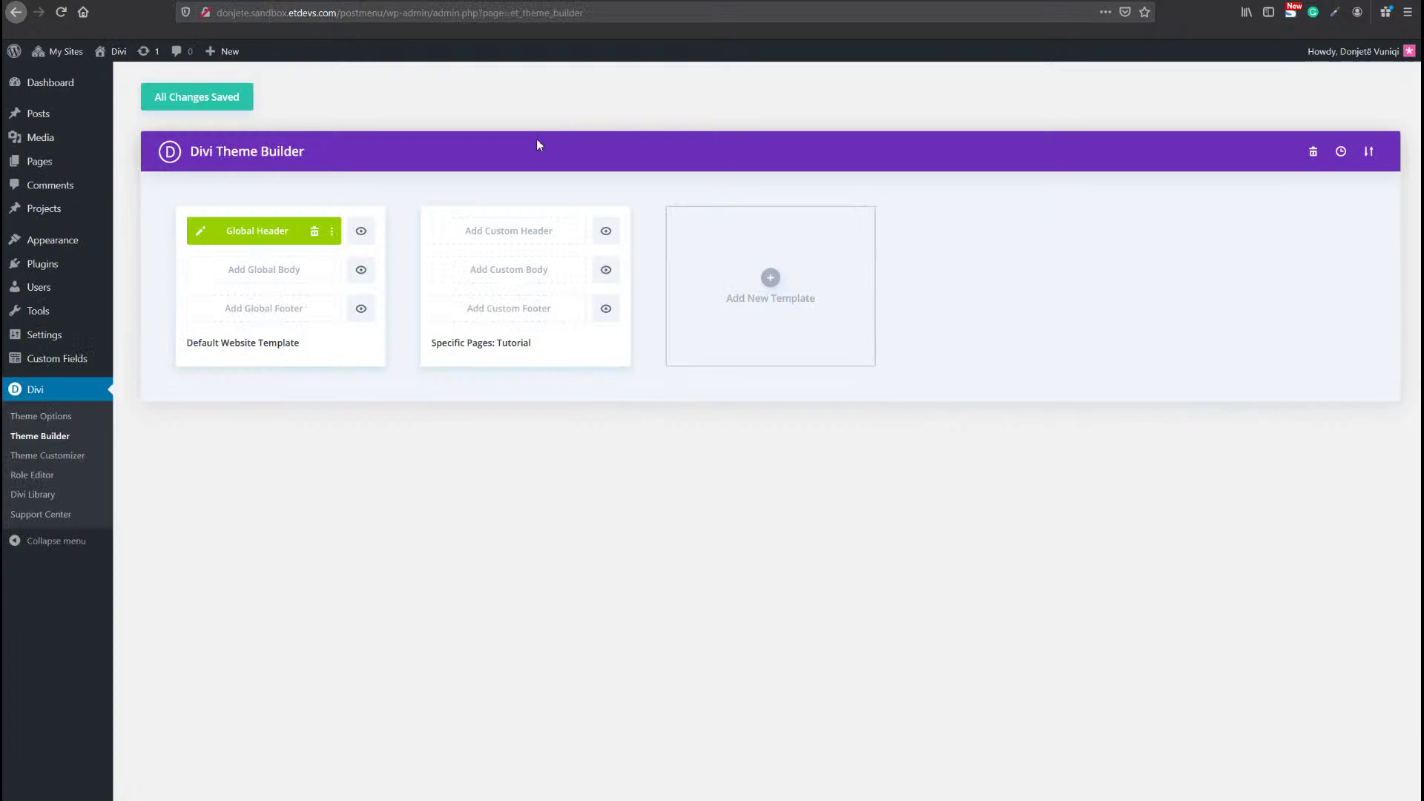
Start a custom header from scratch for the Tutorial page template and dismiss the row chooser.
click(504, 237)
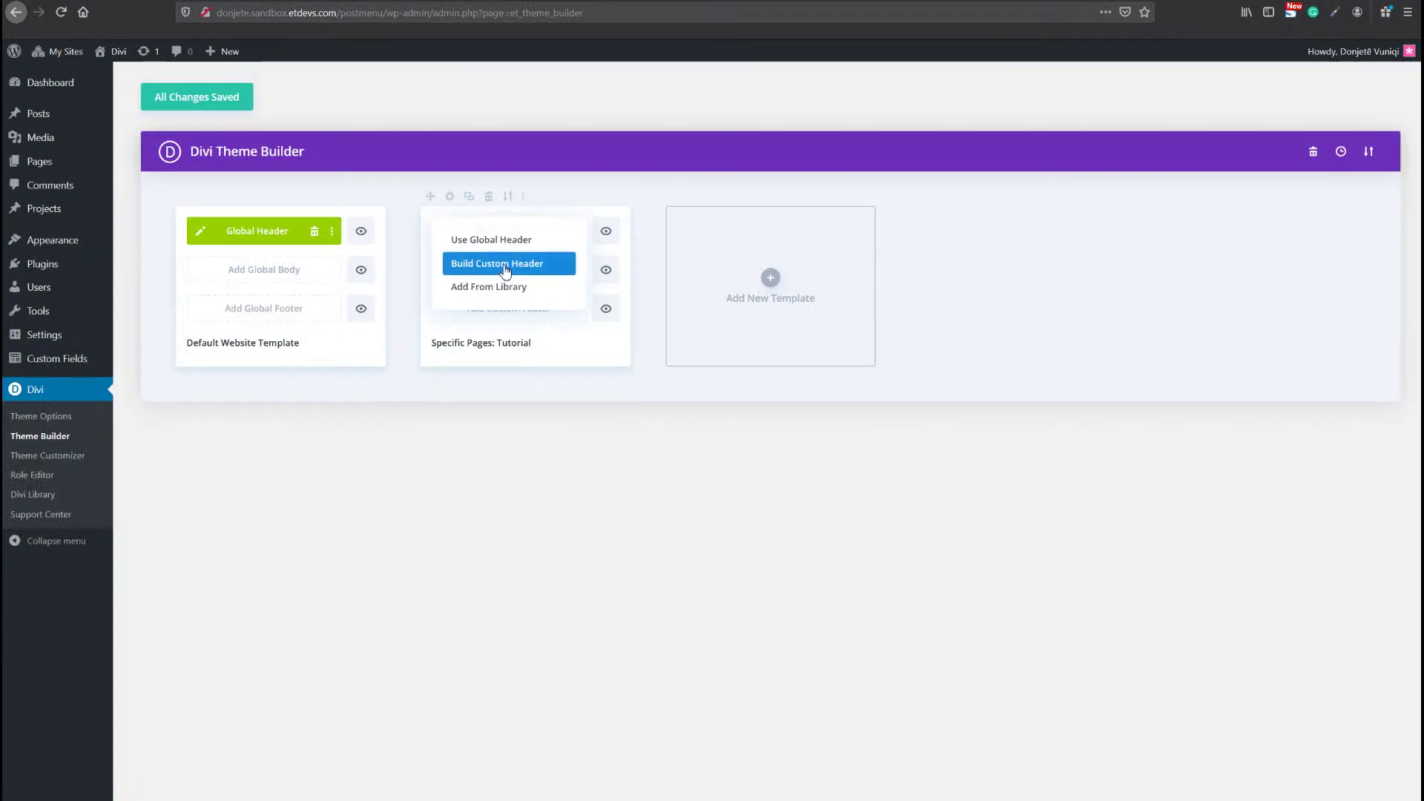
click(504, 265)
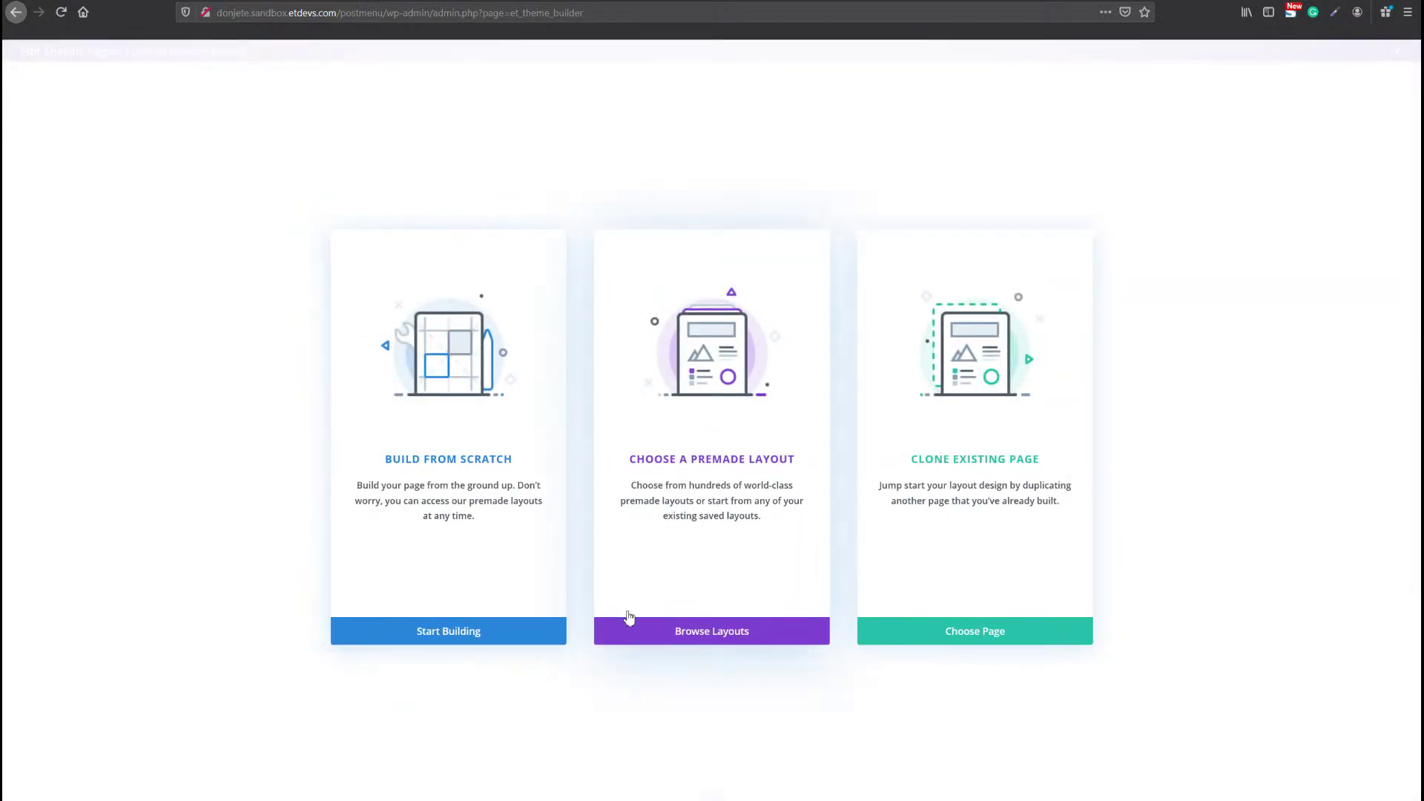
click(551, 638)
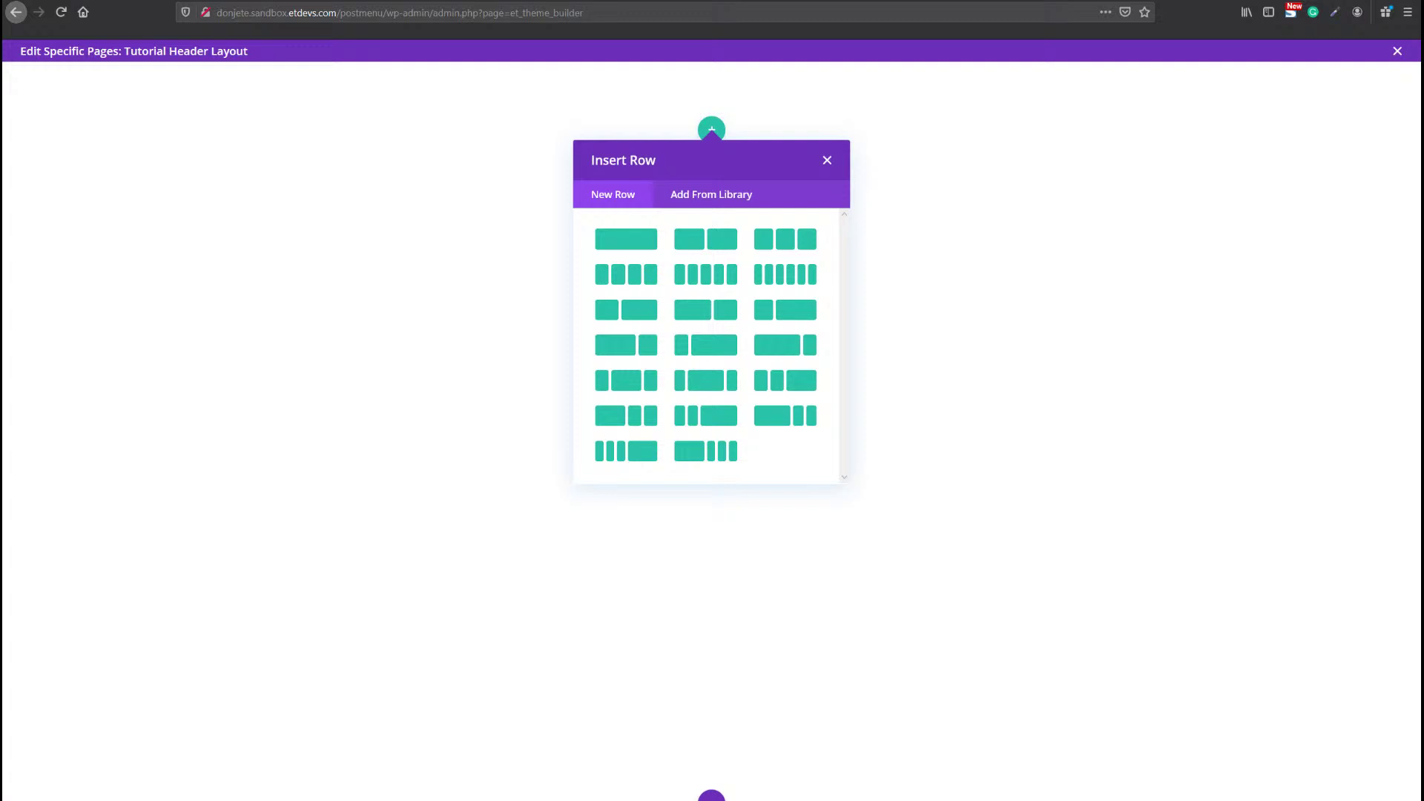
click(409, 235)
Open the header section's settings, reposition and shrink the settings window, and give the section a #FFFFFF background color.
mouse_move(54, 111)
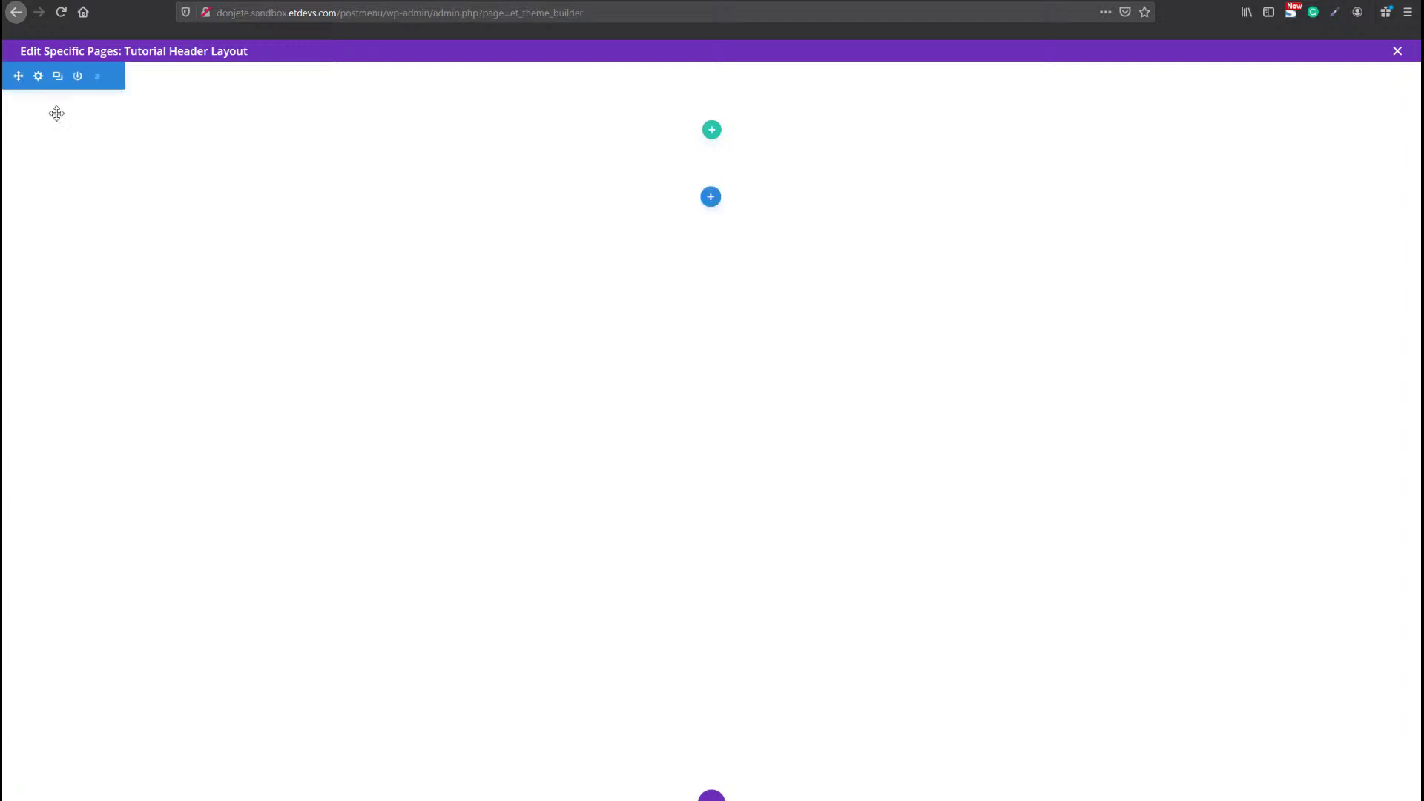
click(39, 78)
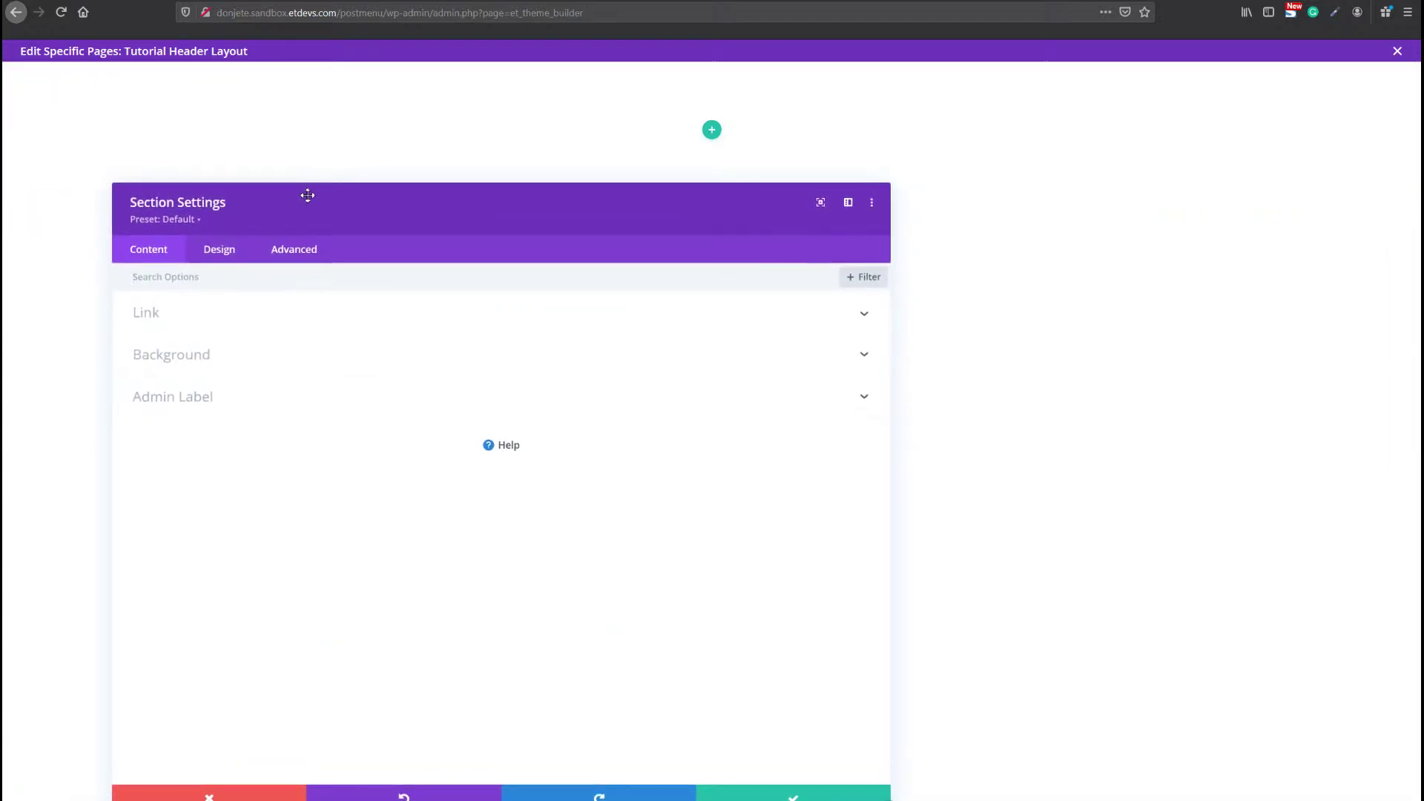
drag(304, 197, 517, 124)
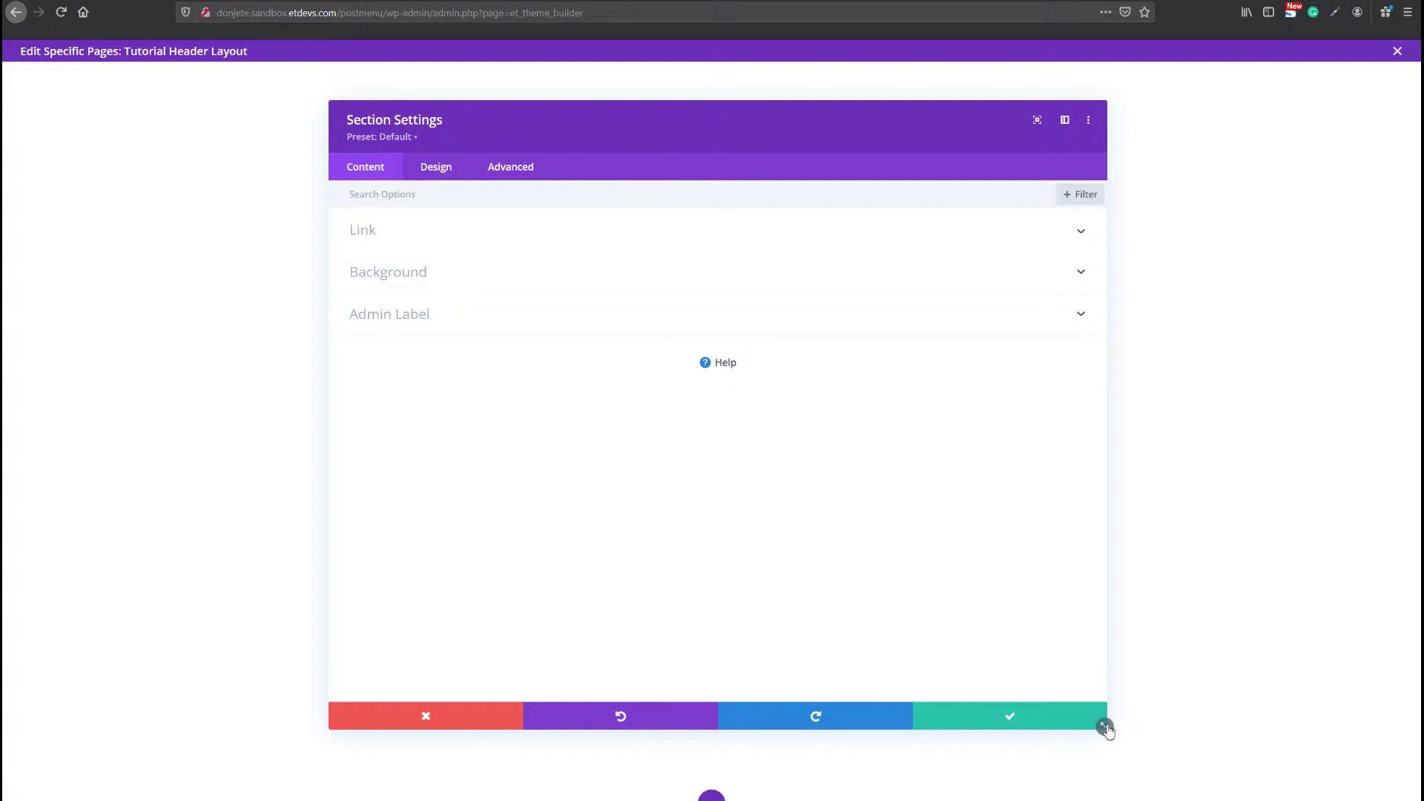
drag(1106, 731, 832, 672)
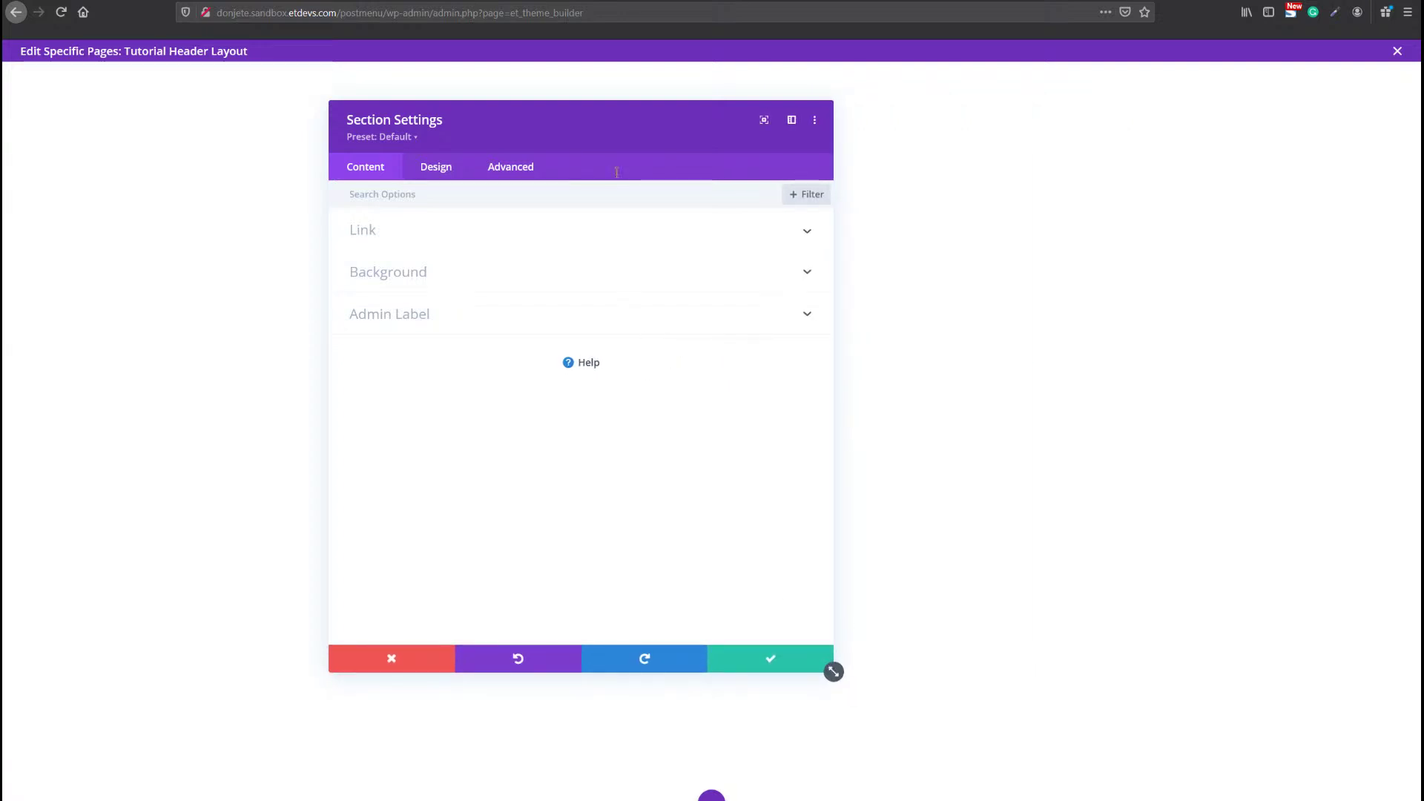
drag(630, 133, 644, 134)
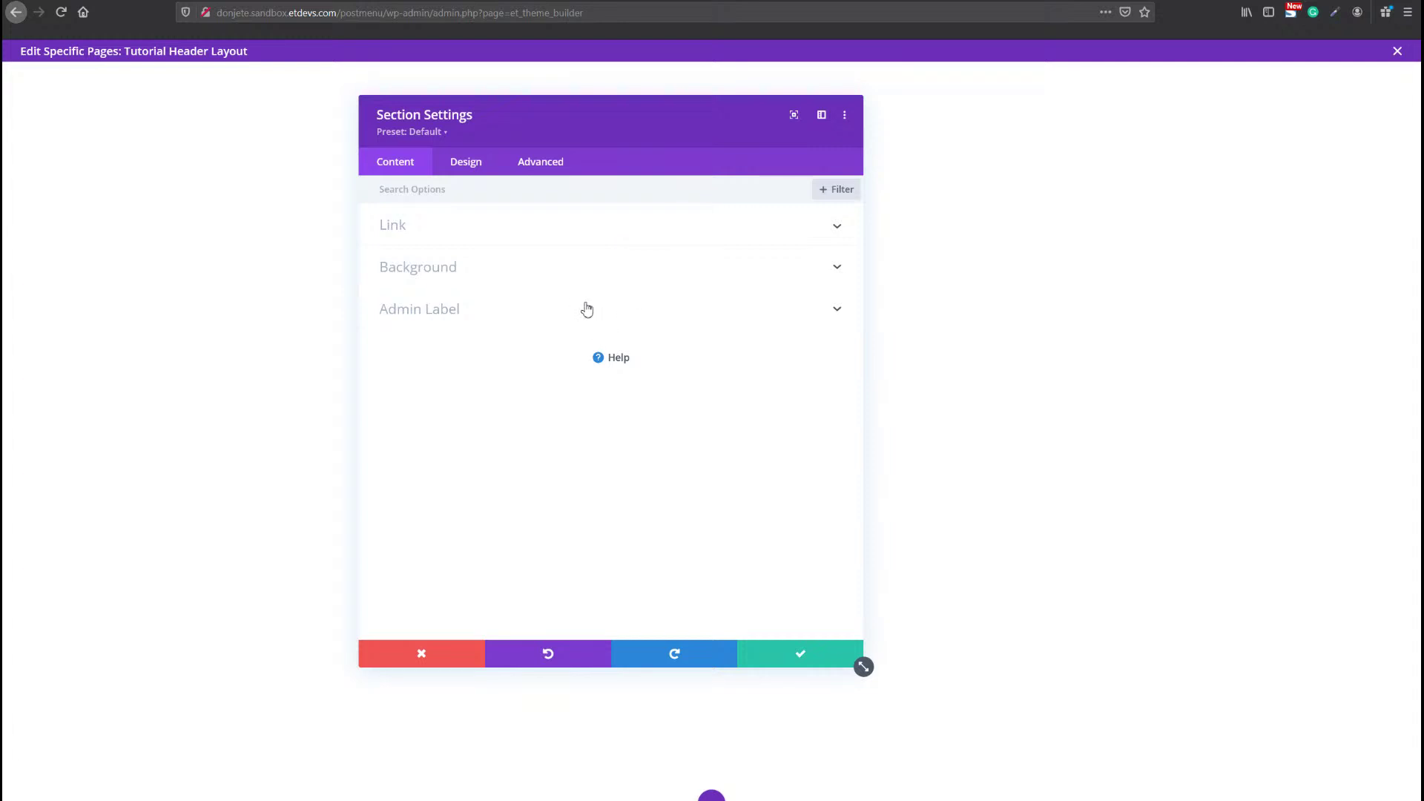
click(573, 274)
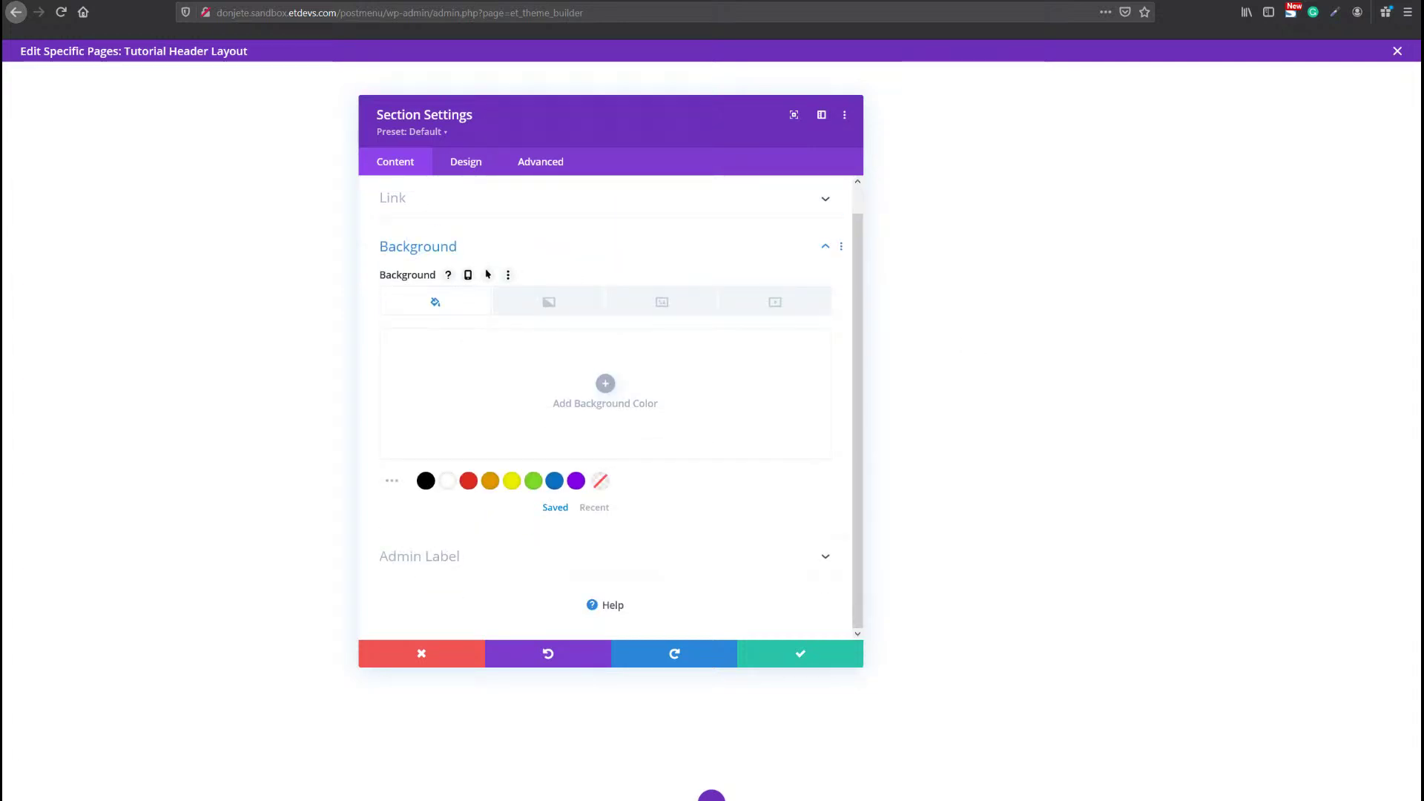
click(471, 388)
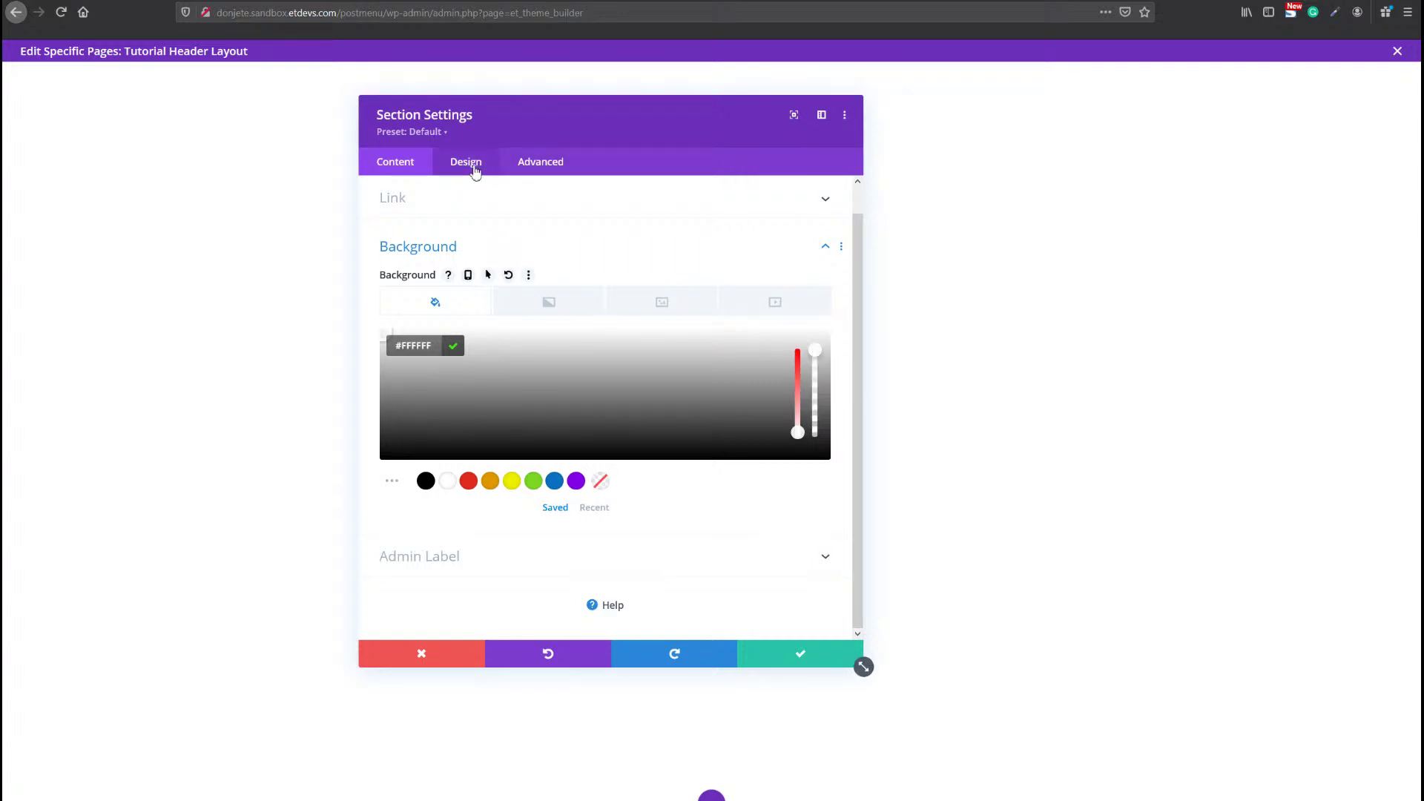
Set the section's top and bottom padding to 0px with the two values linked, and save the section settings.
click(469, 164)
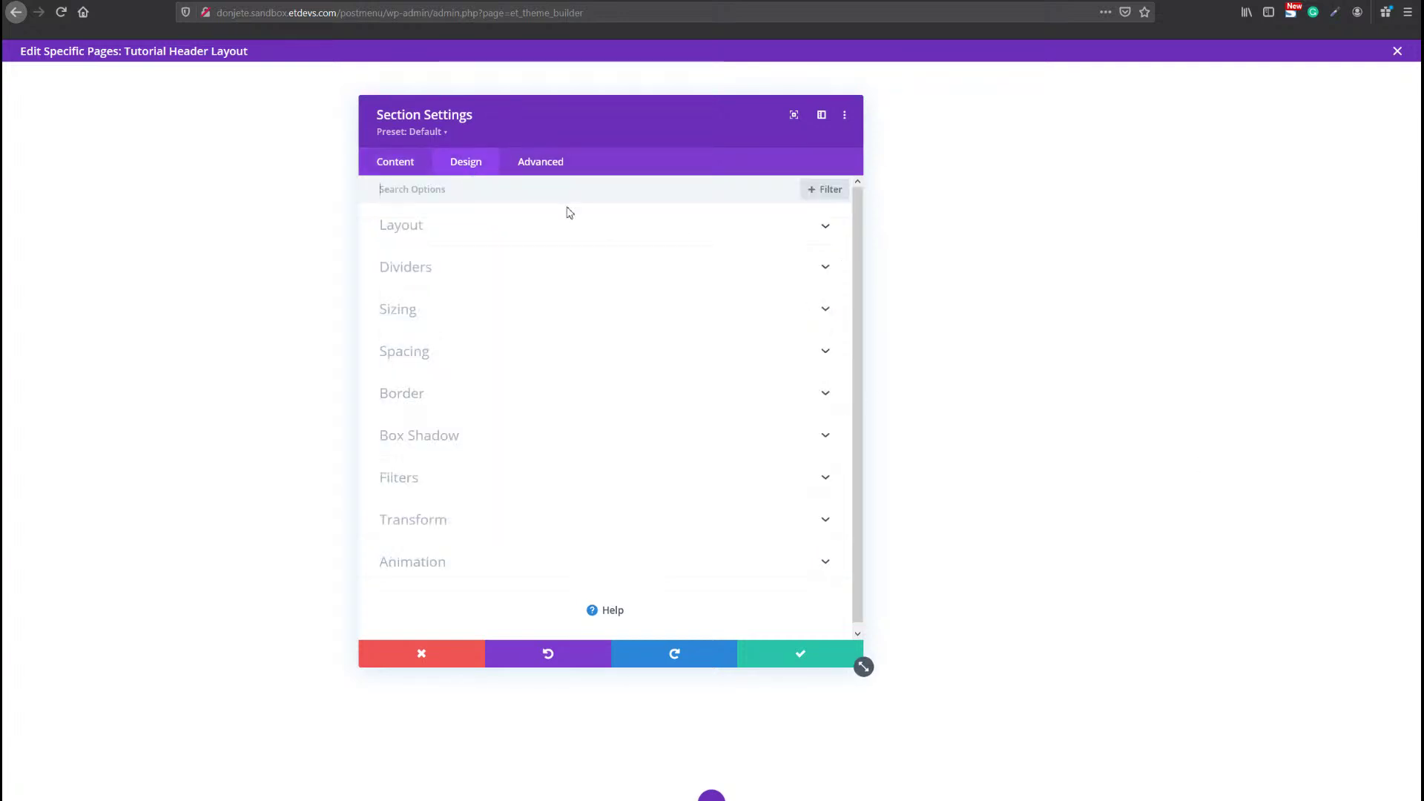
click(429, 354)
click(418, 326)
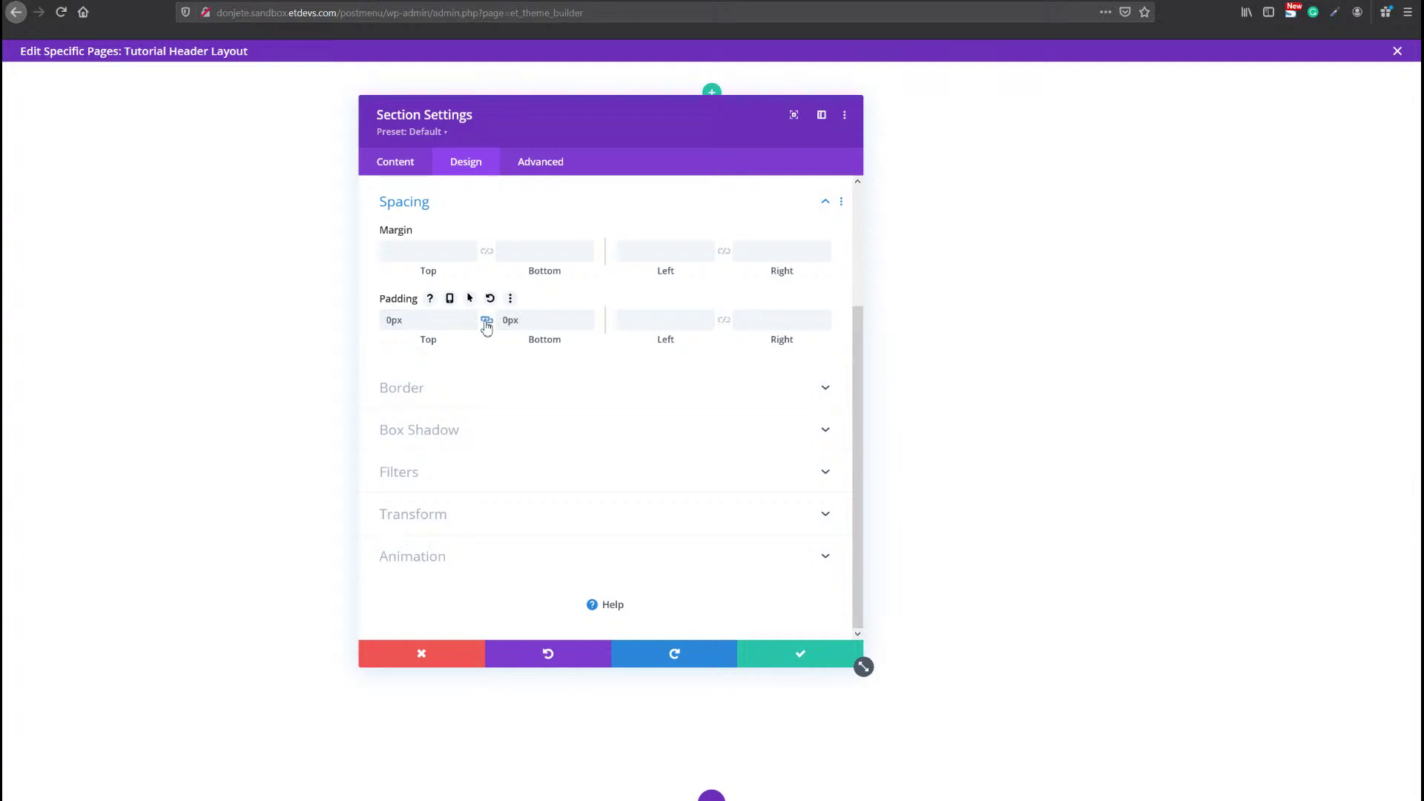
click(485, 321)
click(744, 653)
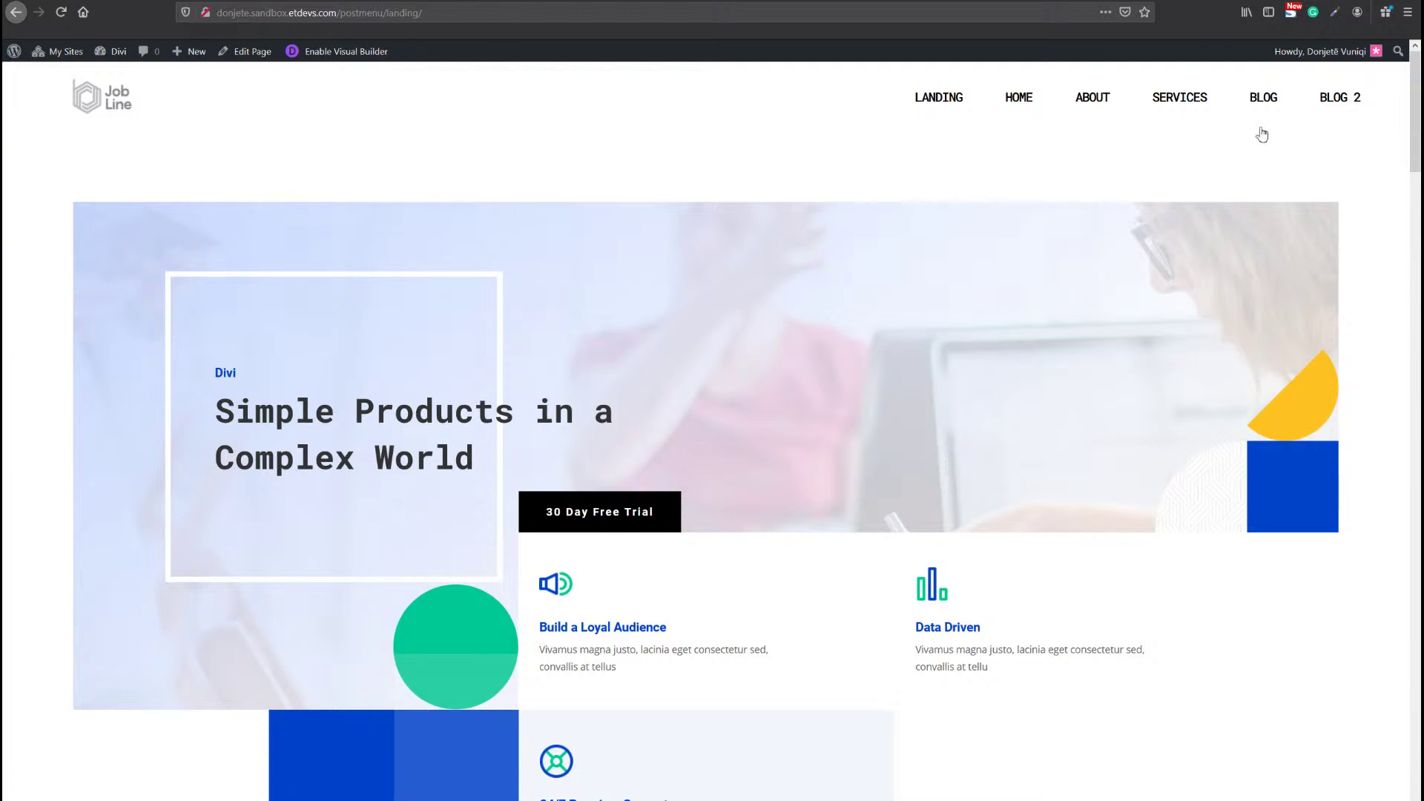
Check the Blog dropdown on the landing page and insert a single-column row in the header section, dismissing the module chooser.
mouse_move(1261, 132)
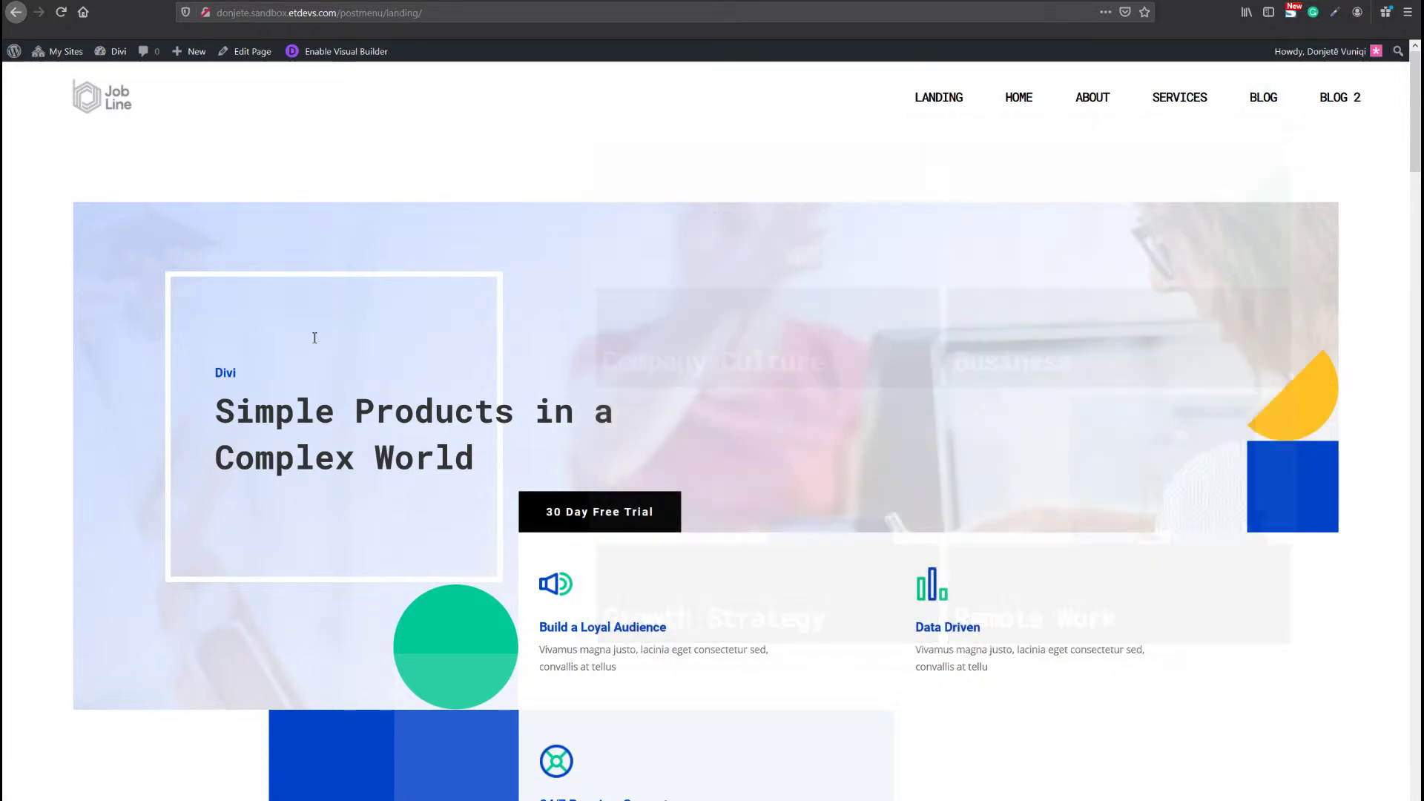
key(F12)
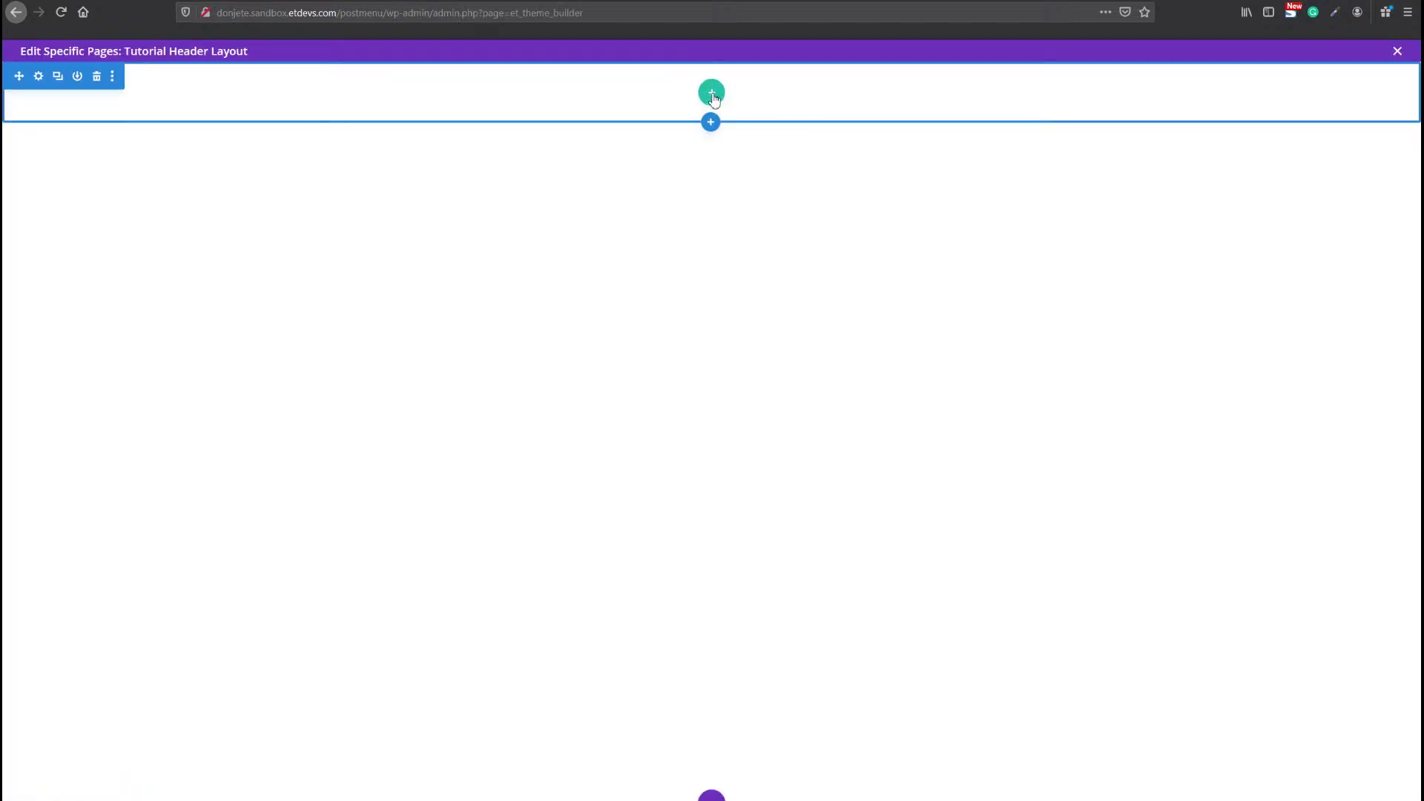
click(711, 93)
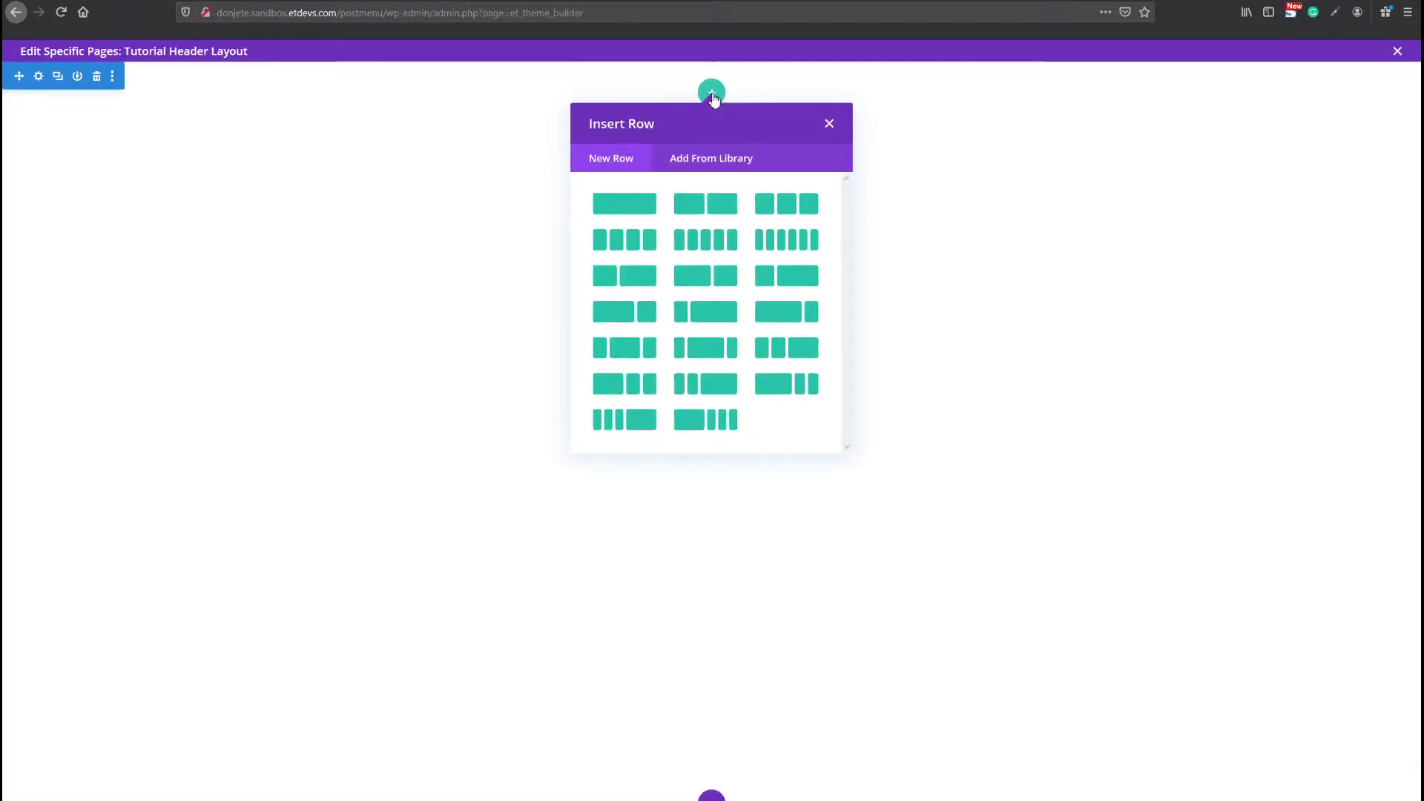
click(633, 207)
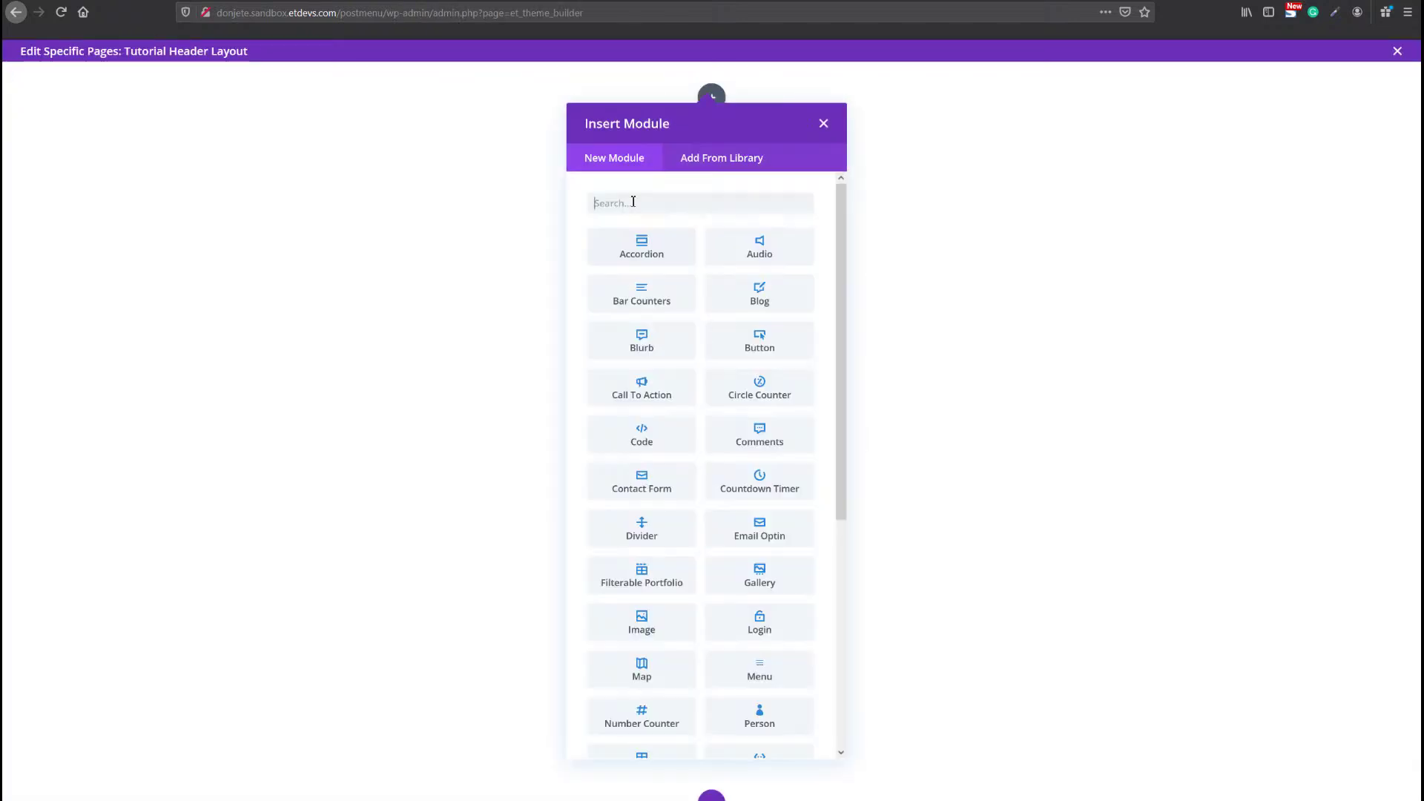
click(448, 233)
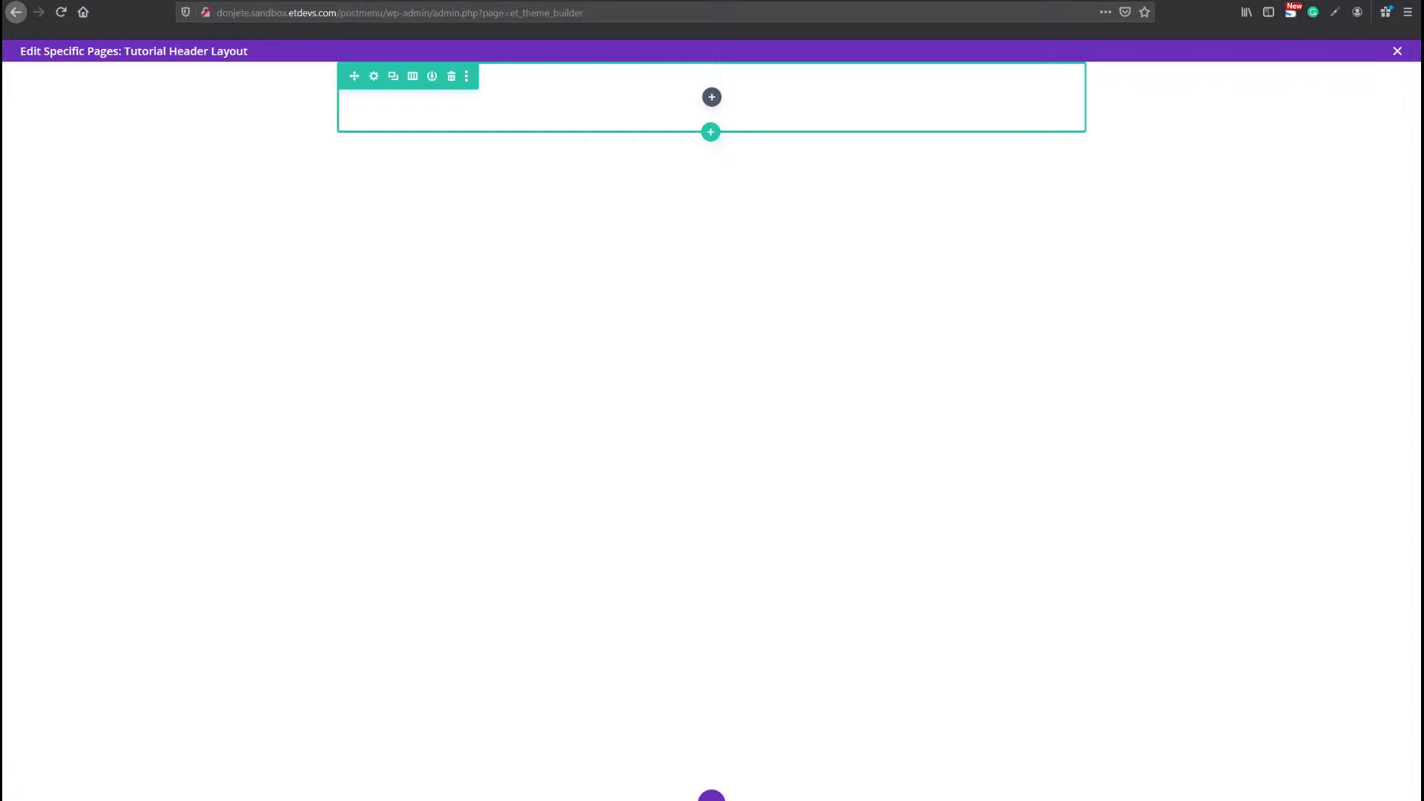
Enable a custom gutter width for the new row and set it to 1.
click(374, 77)
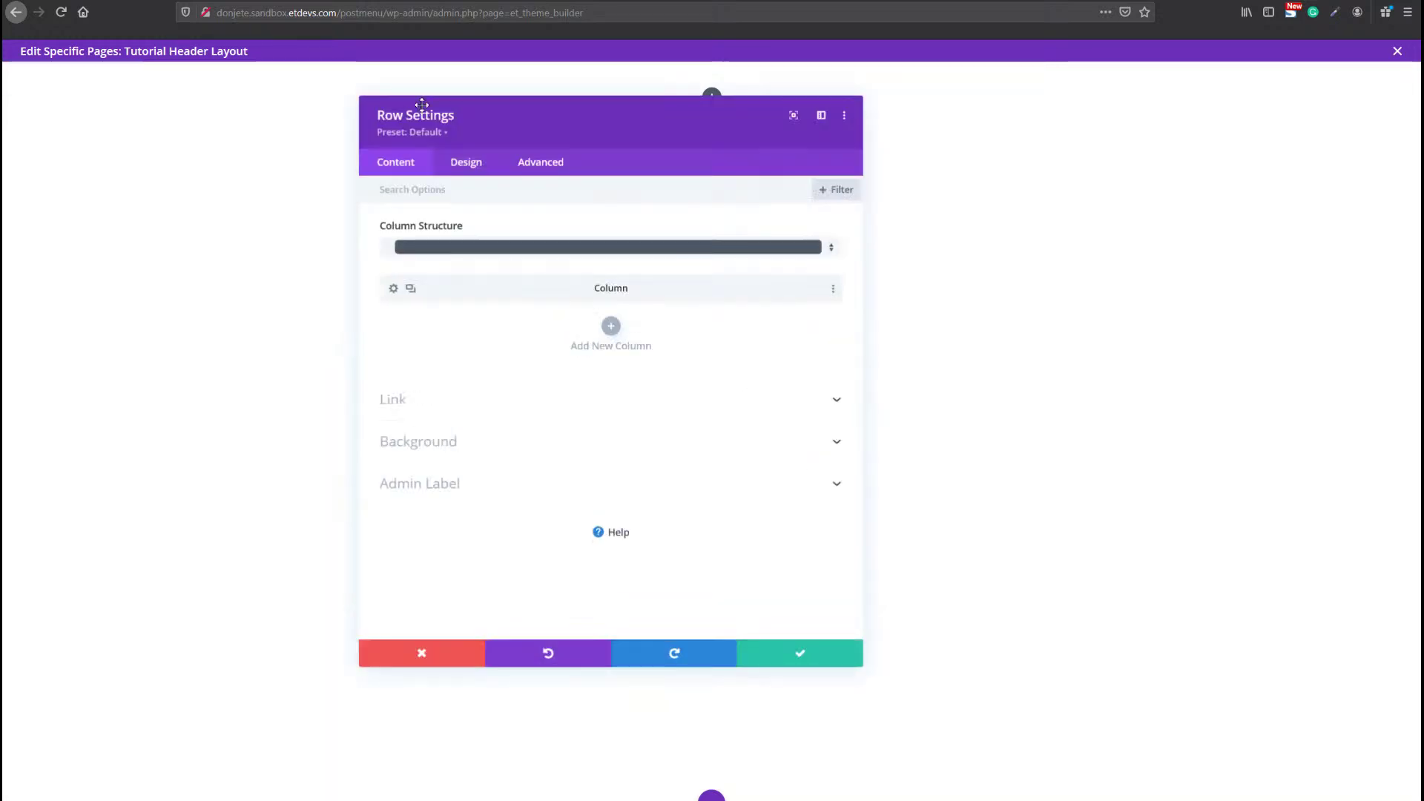
click(466, 162)
click(437, 230)
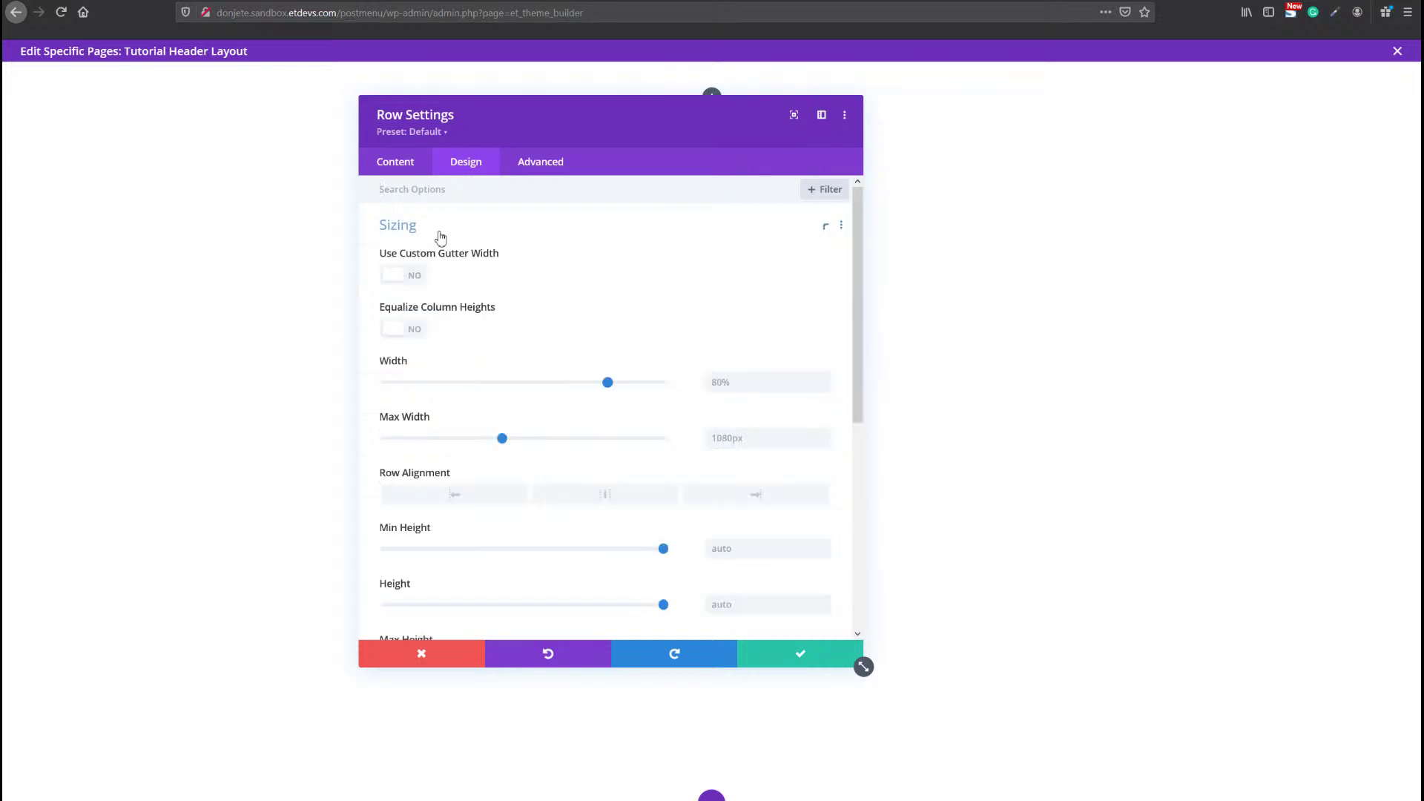
click(405, 275)
click(825, 334)
click(826, 333)
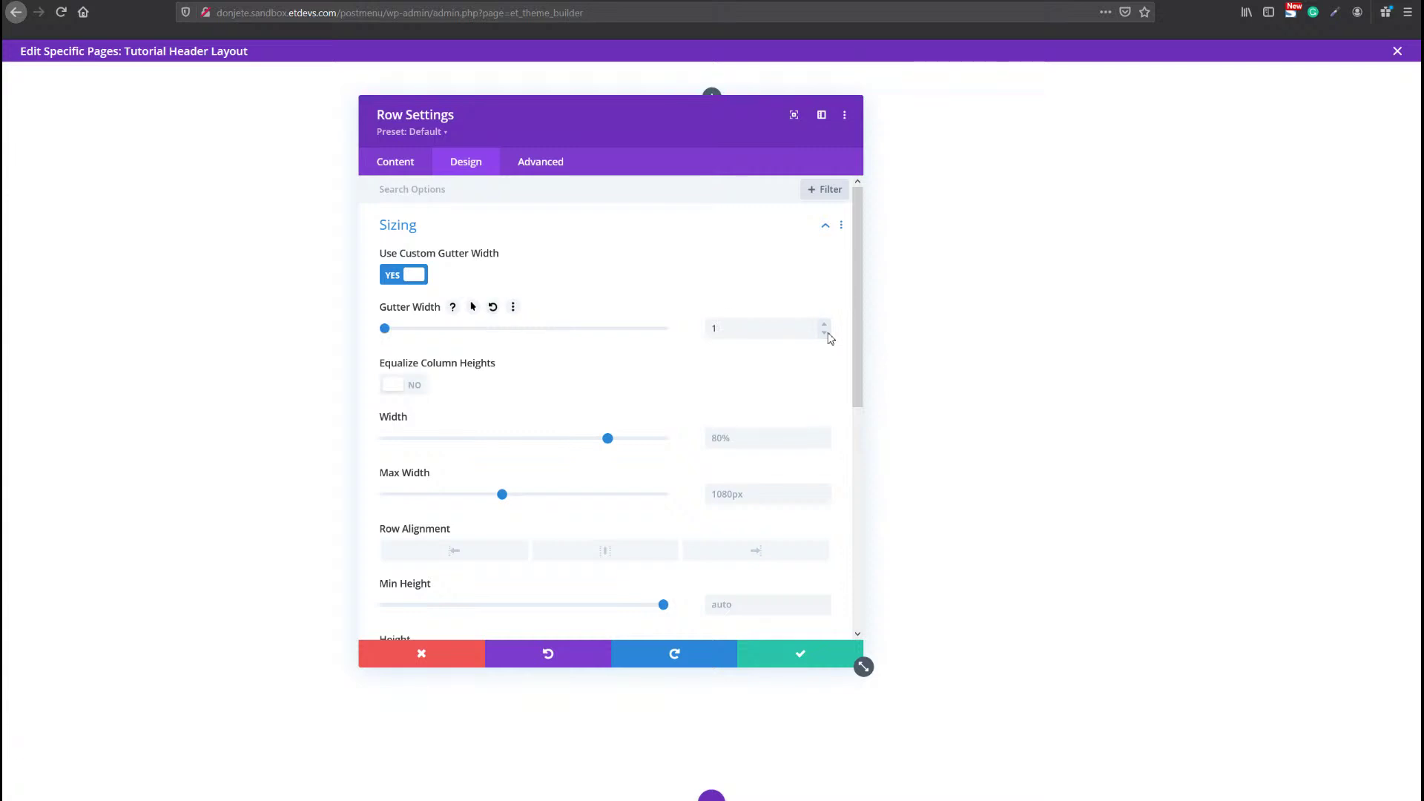
Set the row's width to 95% and its maximum width to 100%.
click(751, 438)
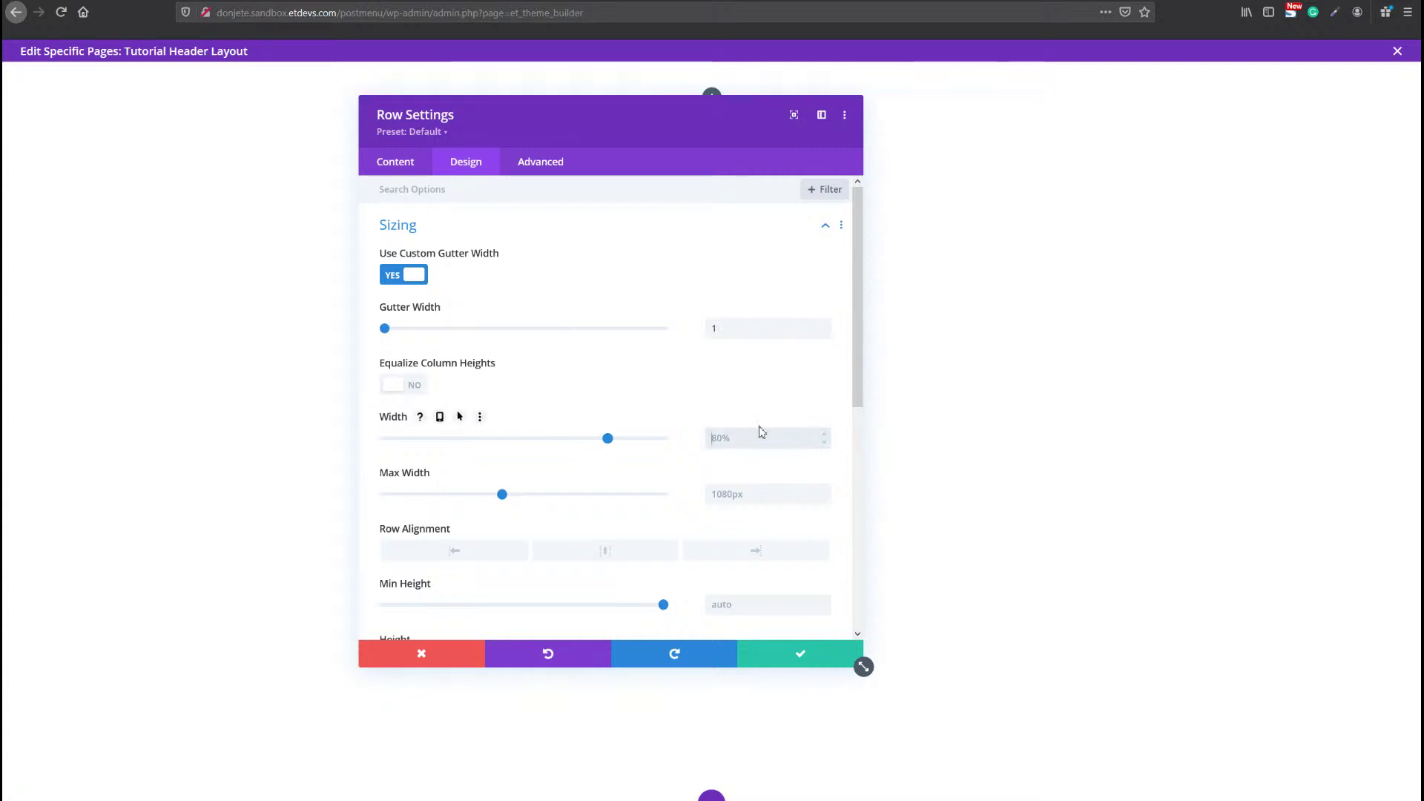
text(95%)
key(Tab)
text(10)
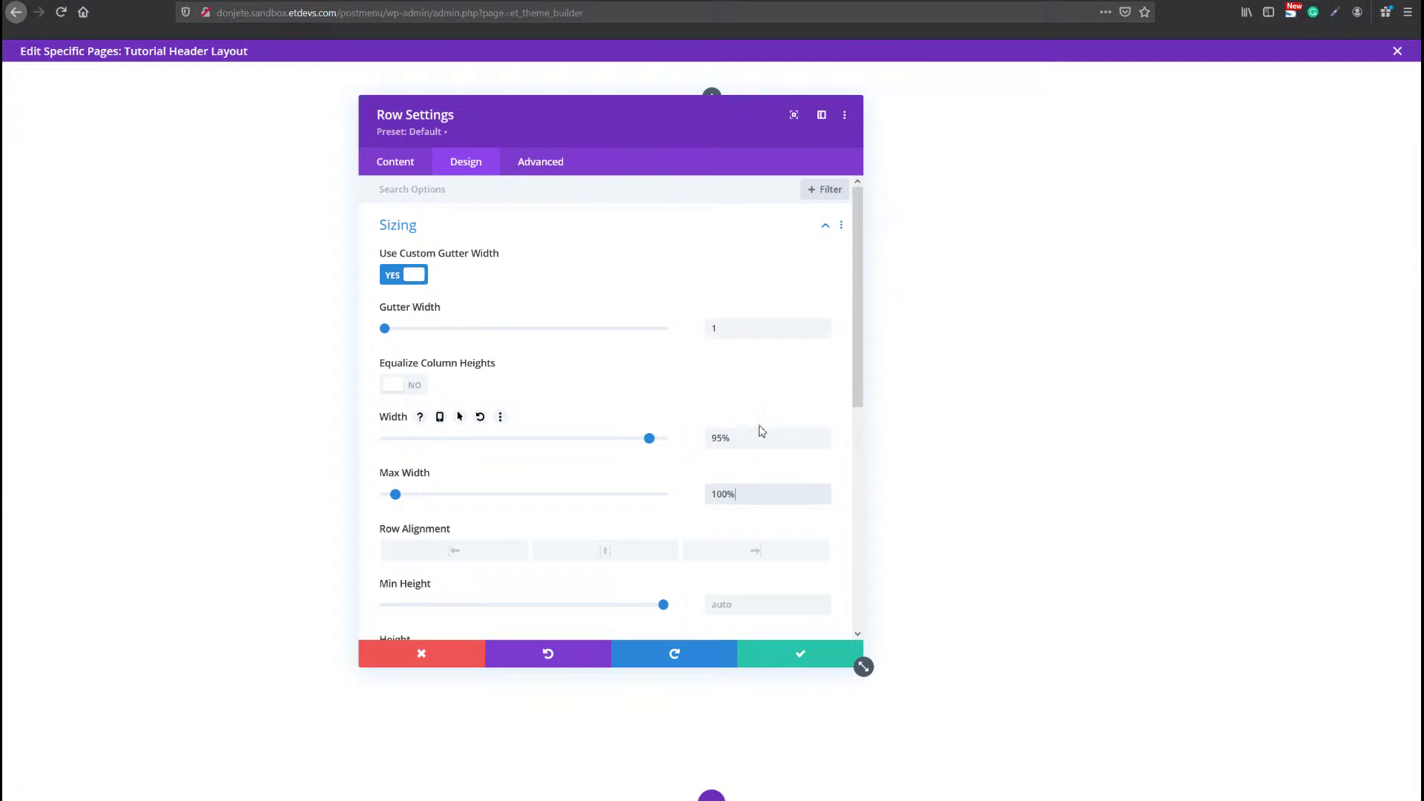
drag(746, 442, 704, 428)
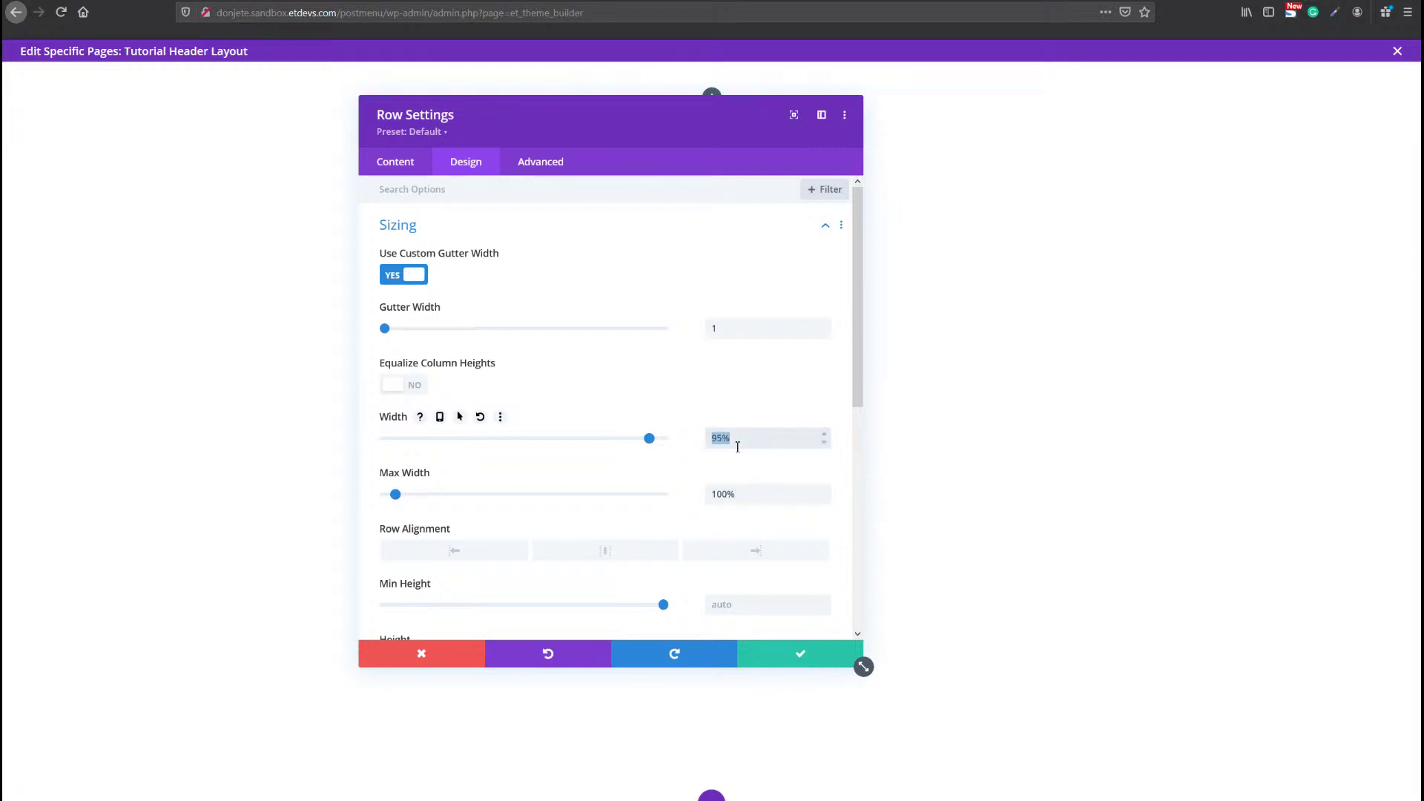
click(738, 444)
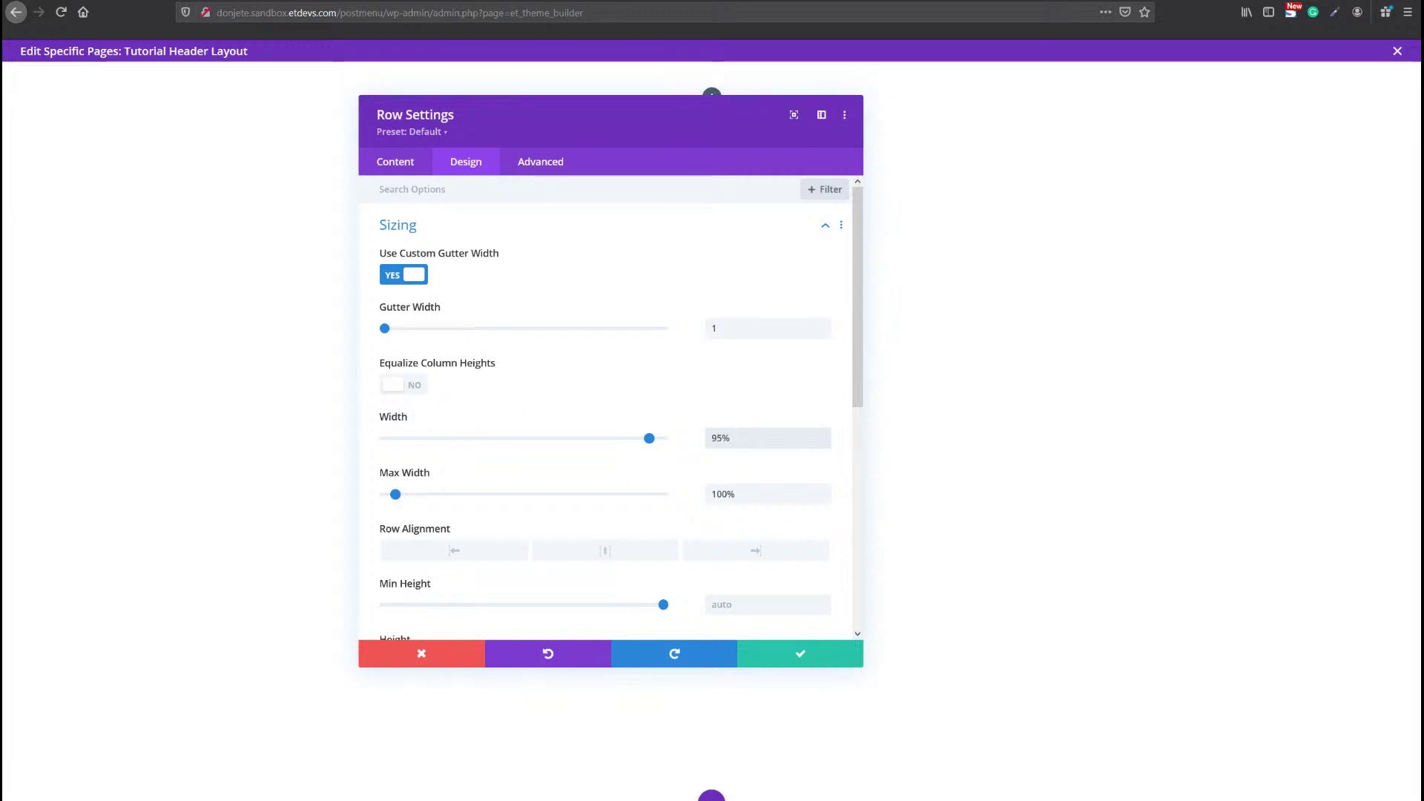
Set the row's top and bottom padding to 0px with the two values linked, and save the row settings.
scroll(445, 504, down, 2)
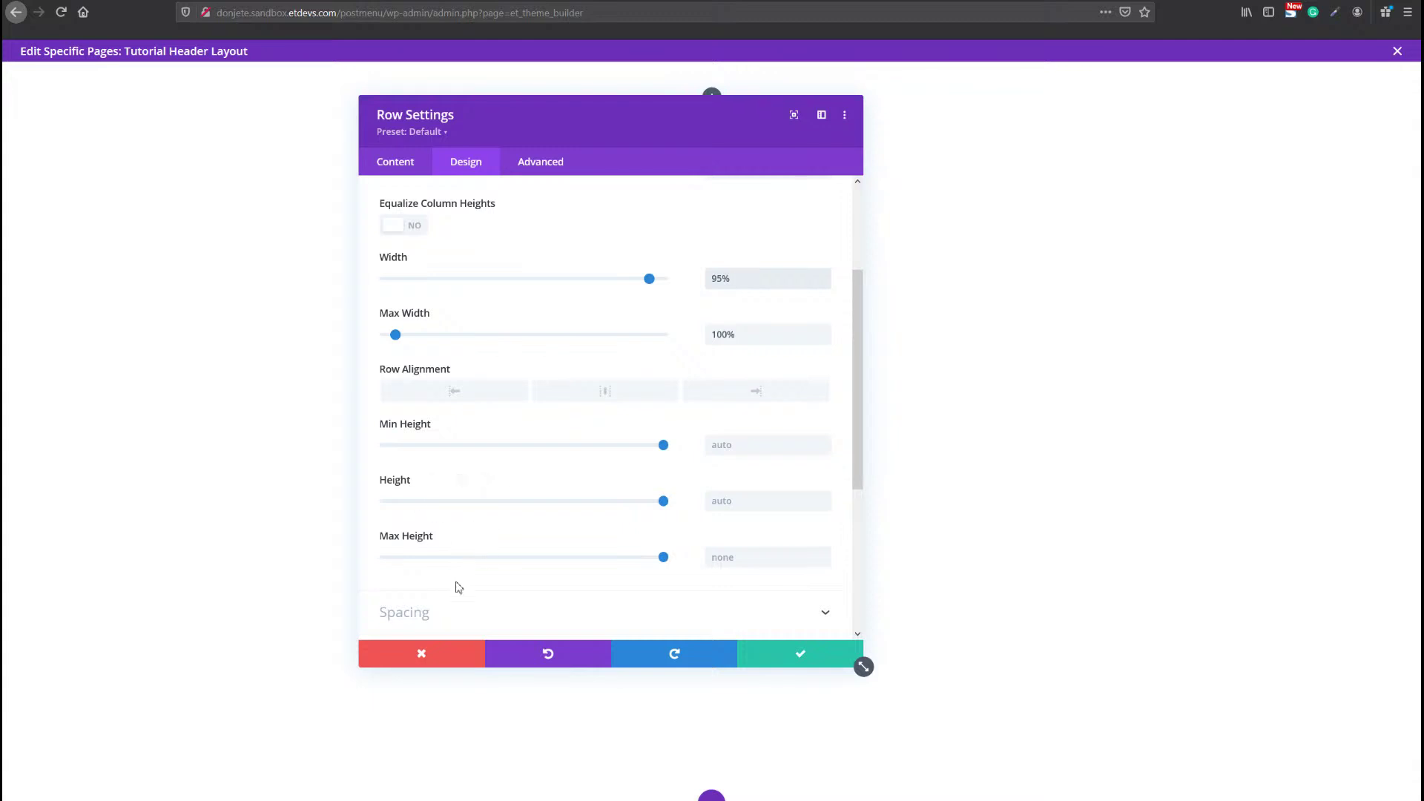
click(450, 604)
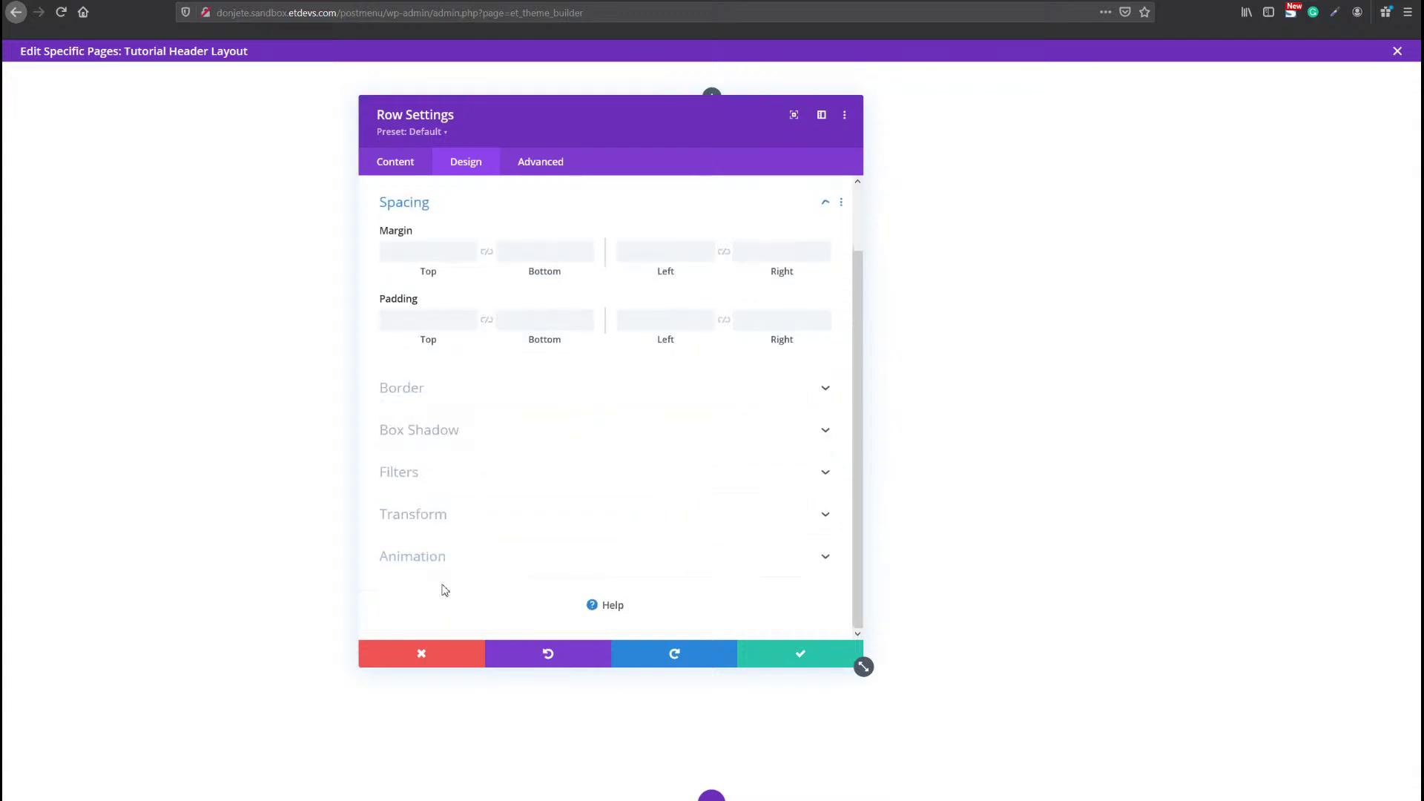
click(419, 327)
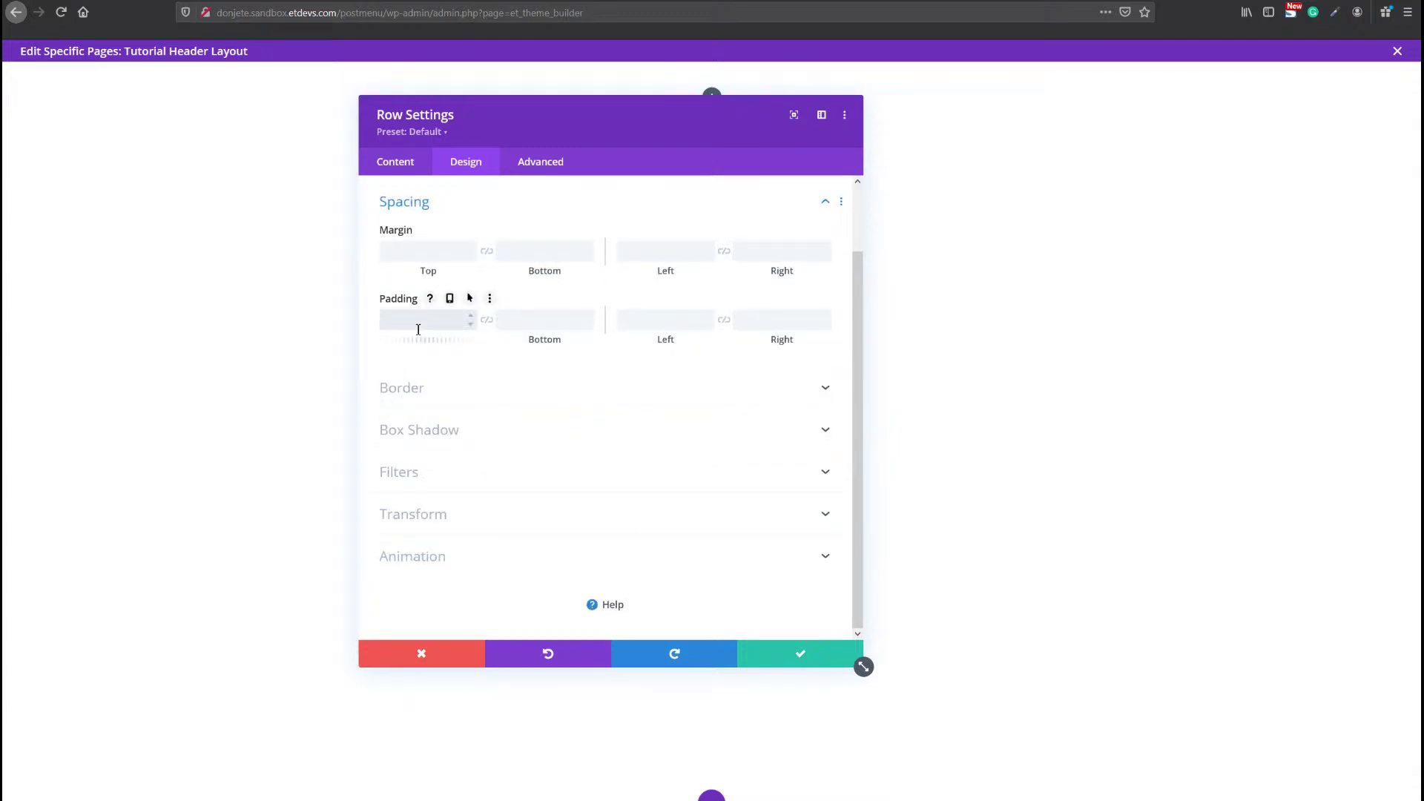
text(0)
click(486, 319)
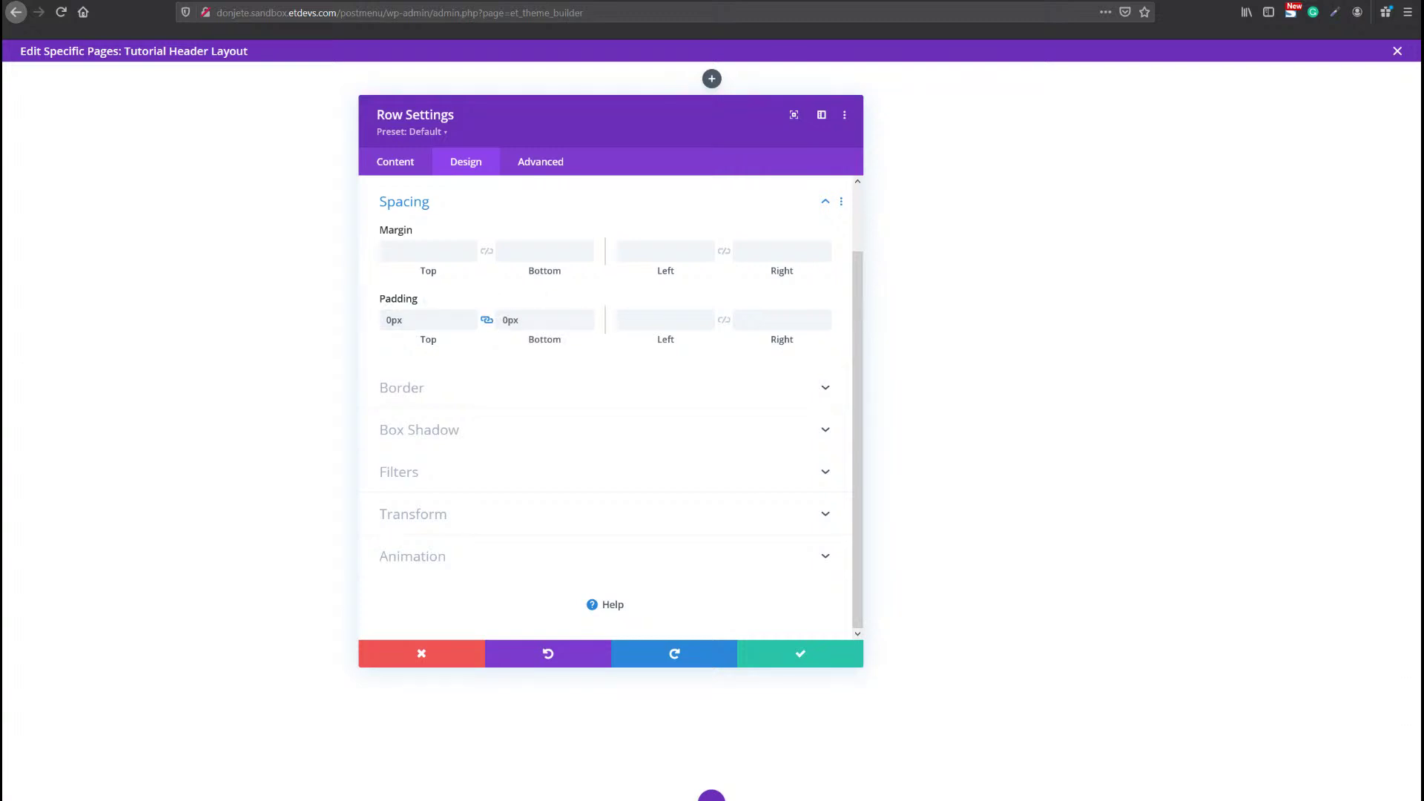
click(808, 656)
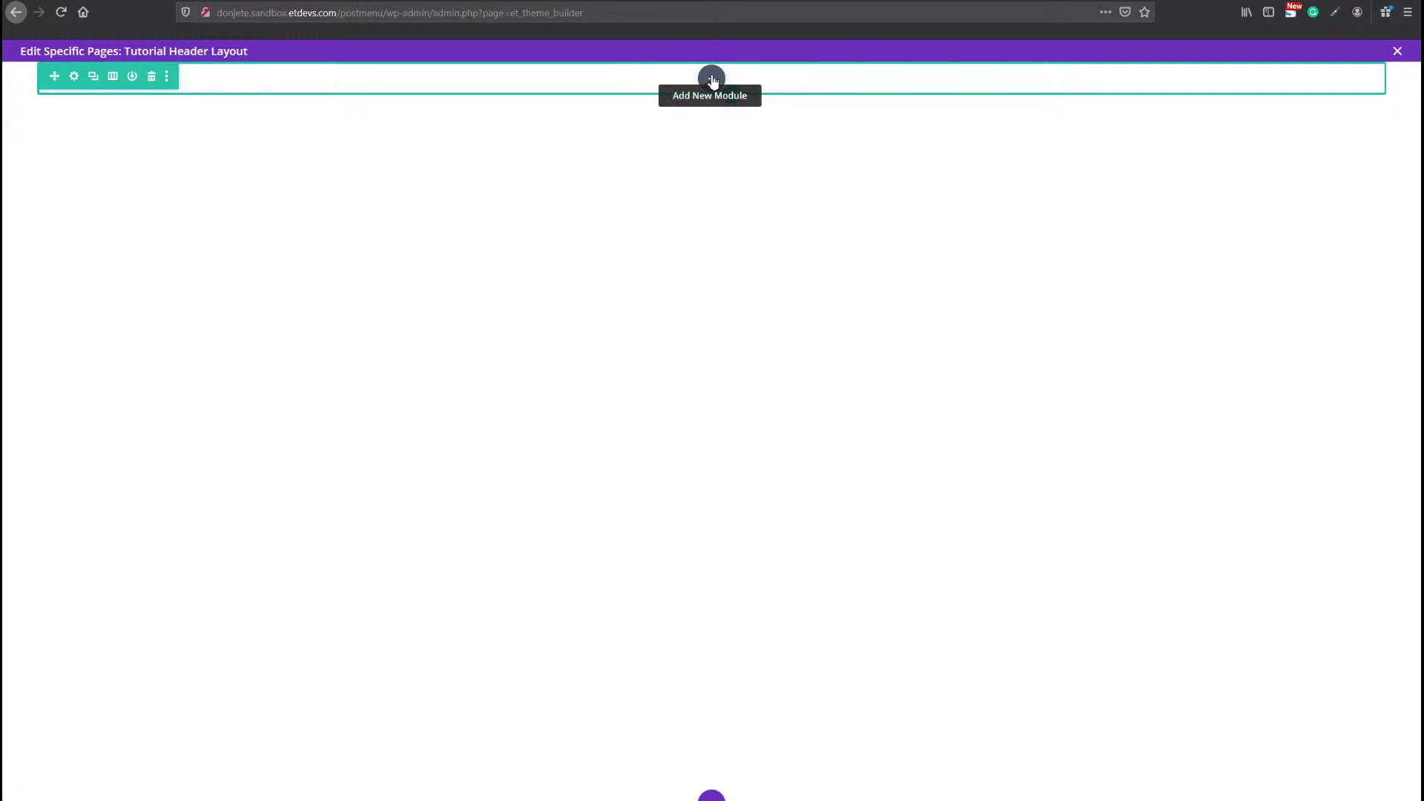
Add a Menu module to the row and check which menus it can use, keeping the one named Menu.
click(711, 79)
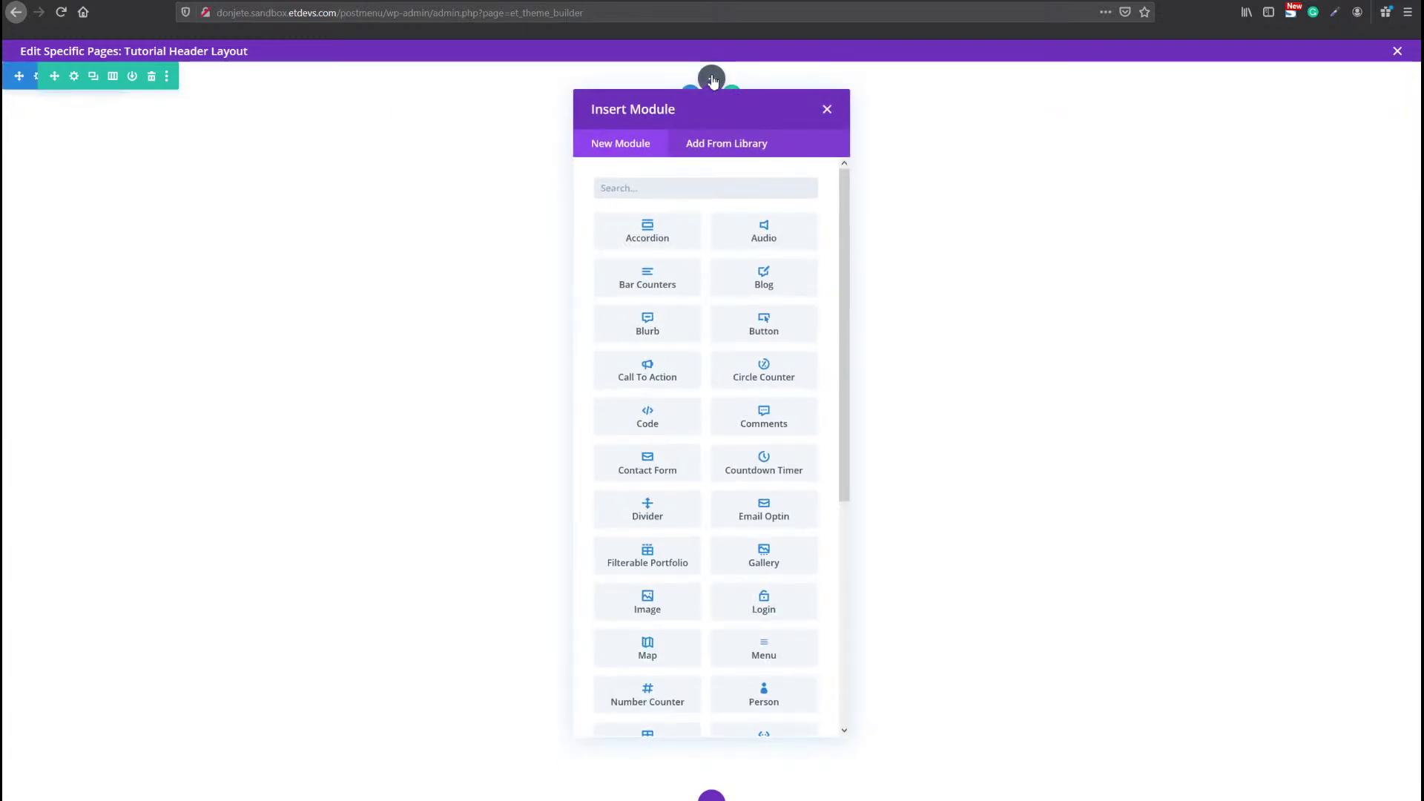
text(menu)
key(Return)
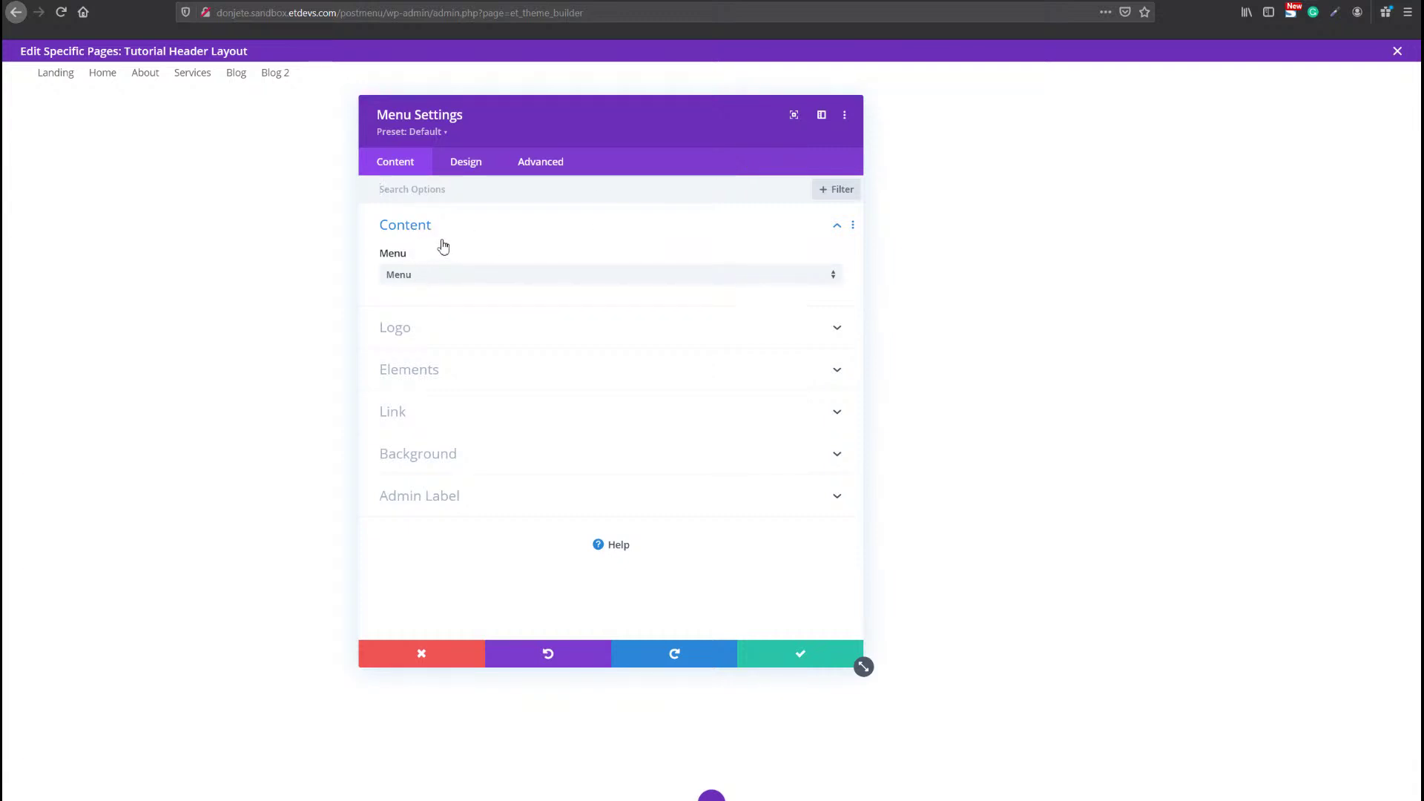
click(479, 284)
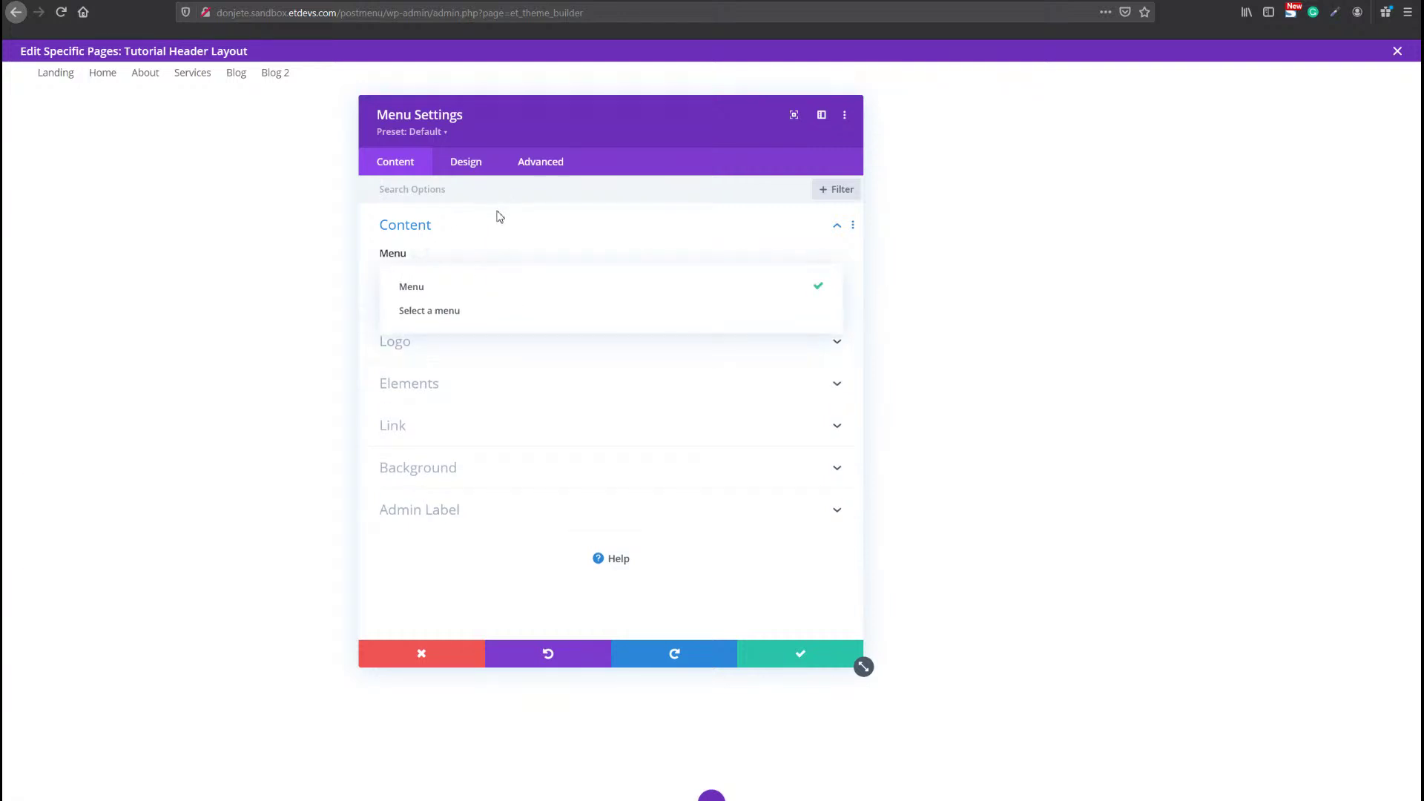
click(499, 217)
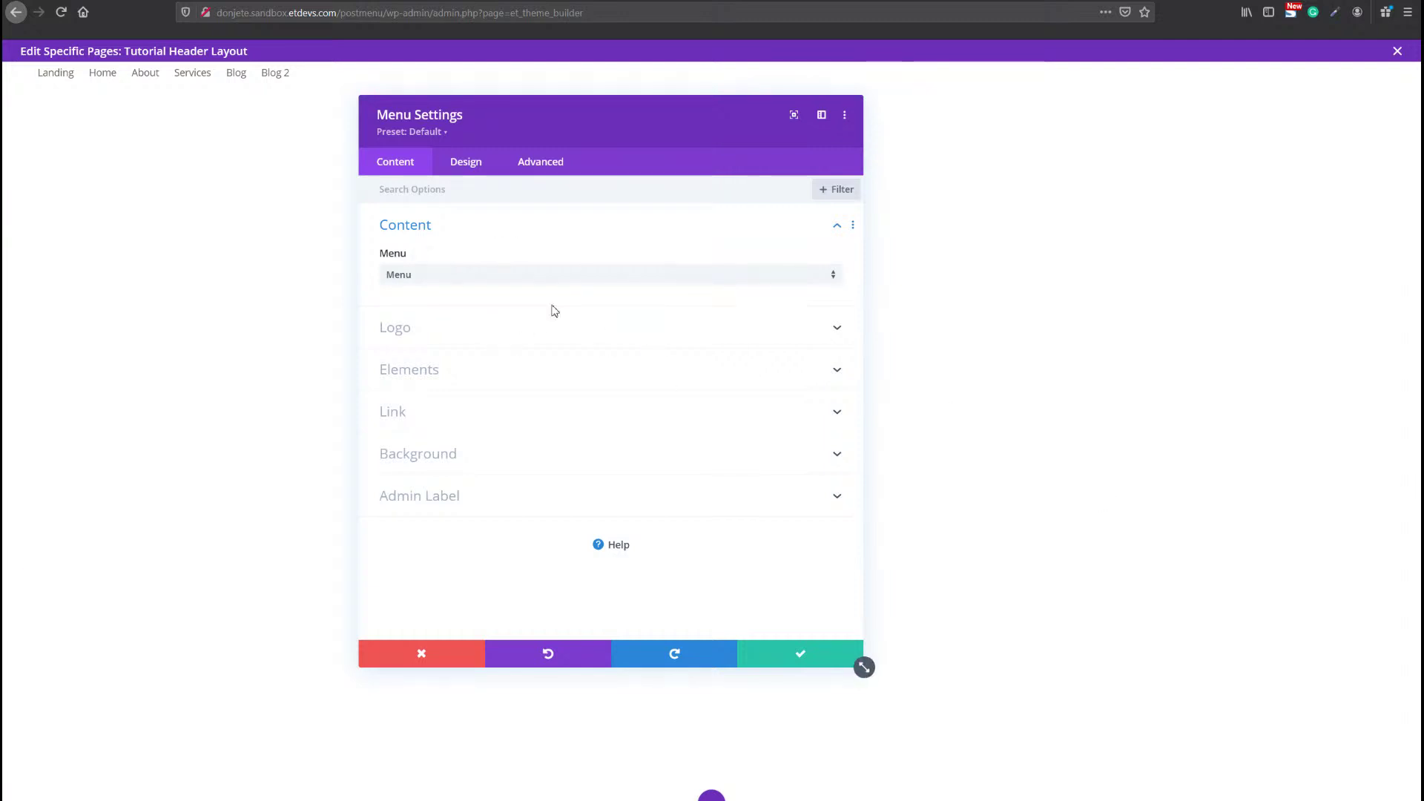
Add the Job Line logo image, logo_07-1.png, from the media library as the menu module's logo.
click(536, 335)
click(536, 338)
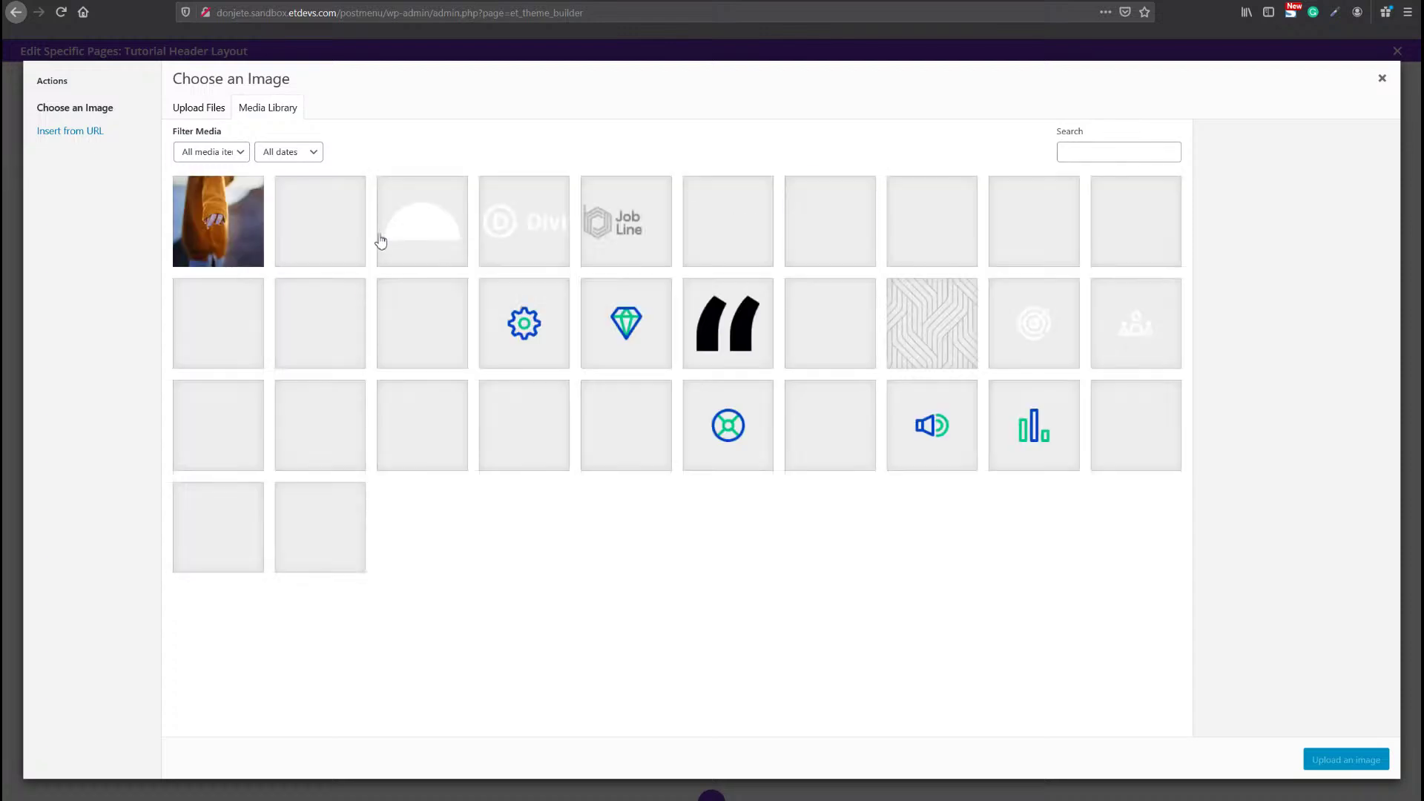
click(638, 241)
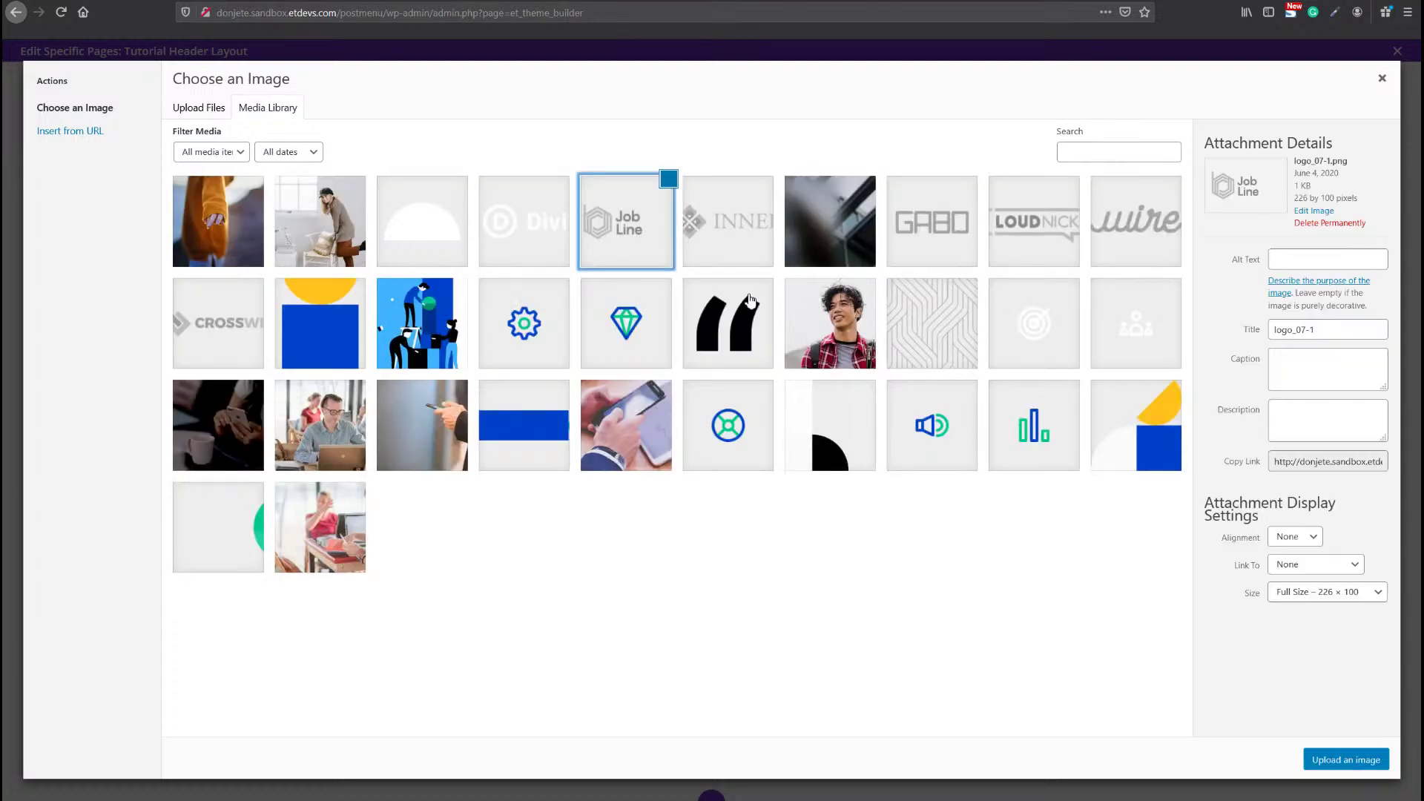
click(1345, 760)
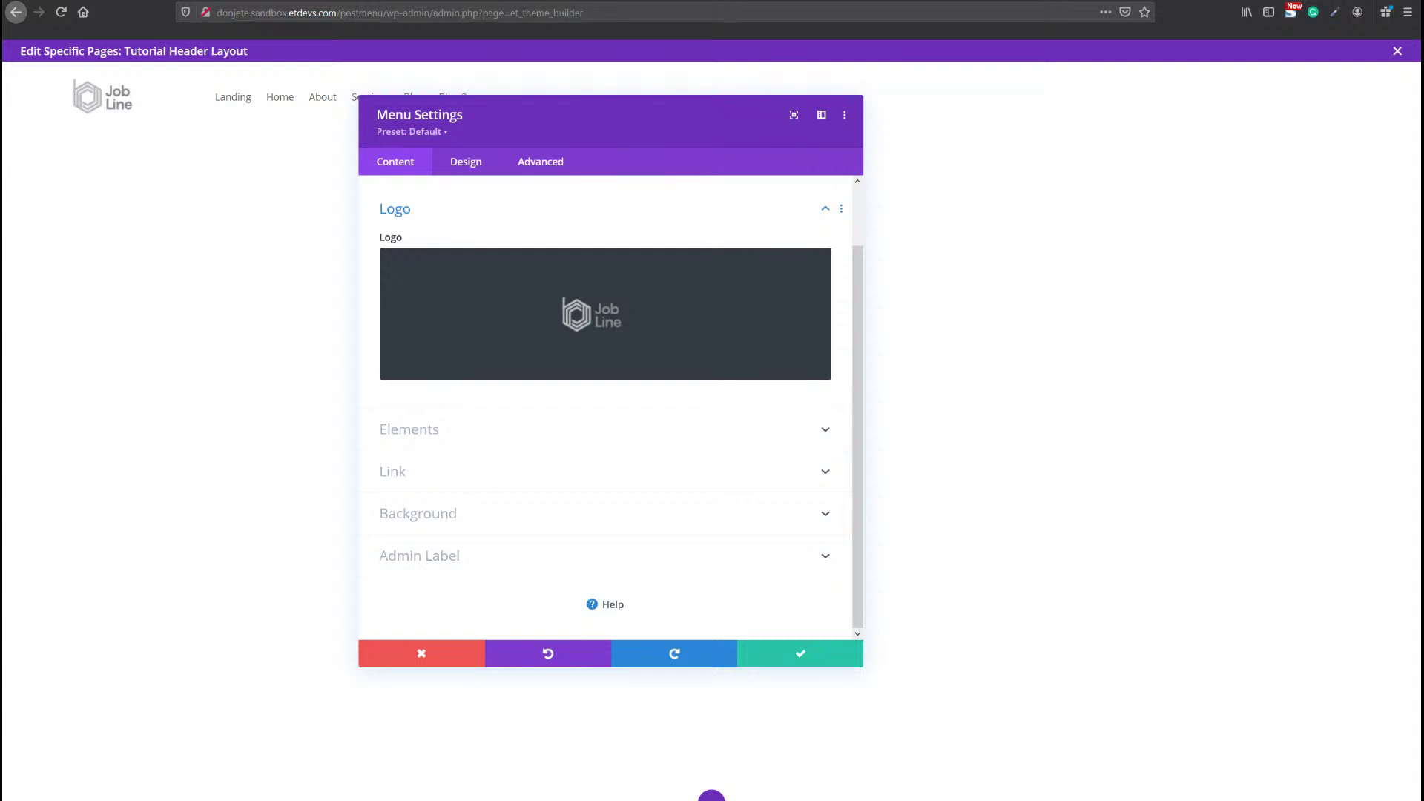
Set the menu text font of the Menu module to Roboto Mono.
click(468, 164)
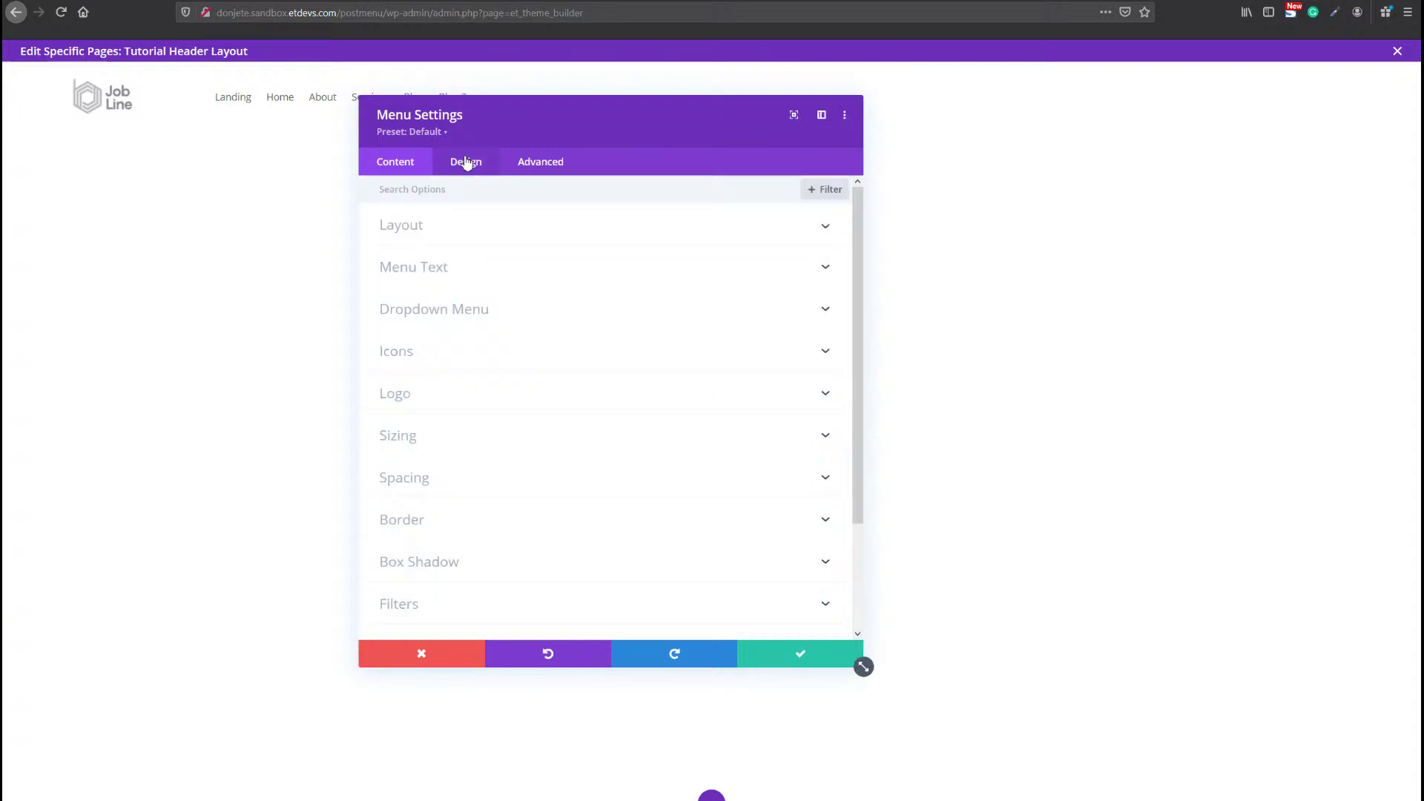
click(450, 266)
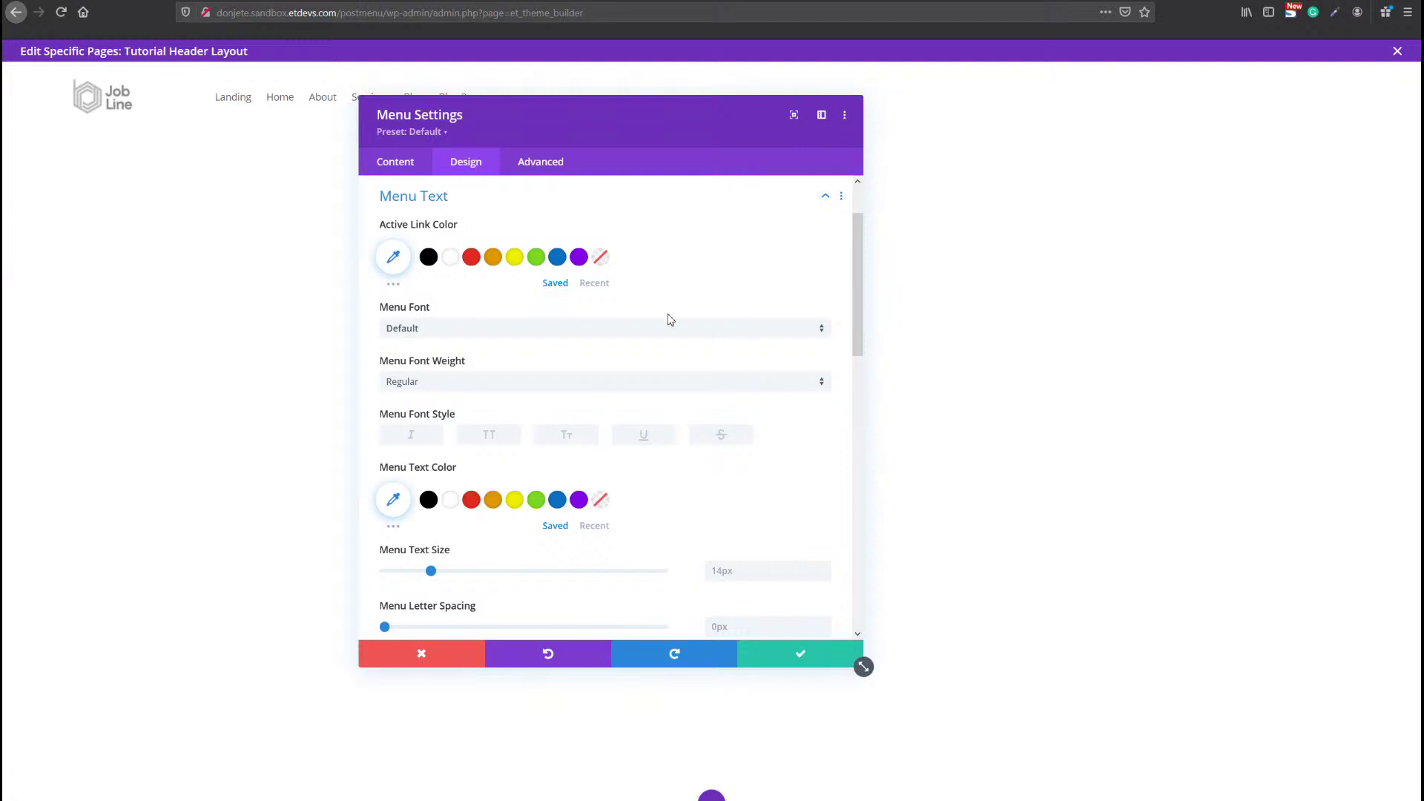
click(641, 331)
text(robo)
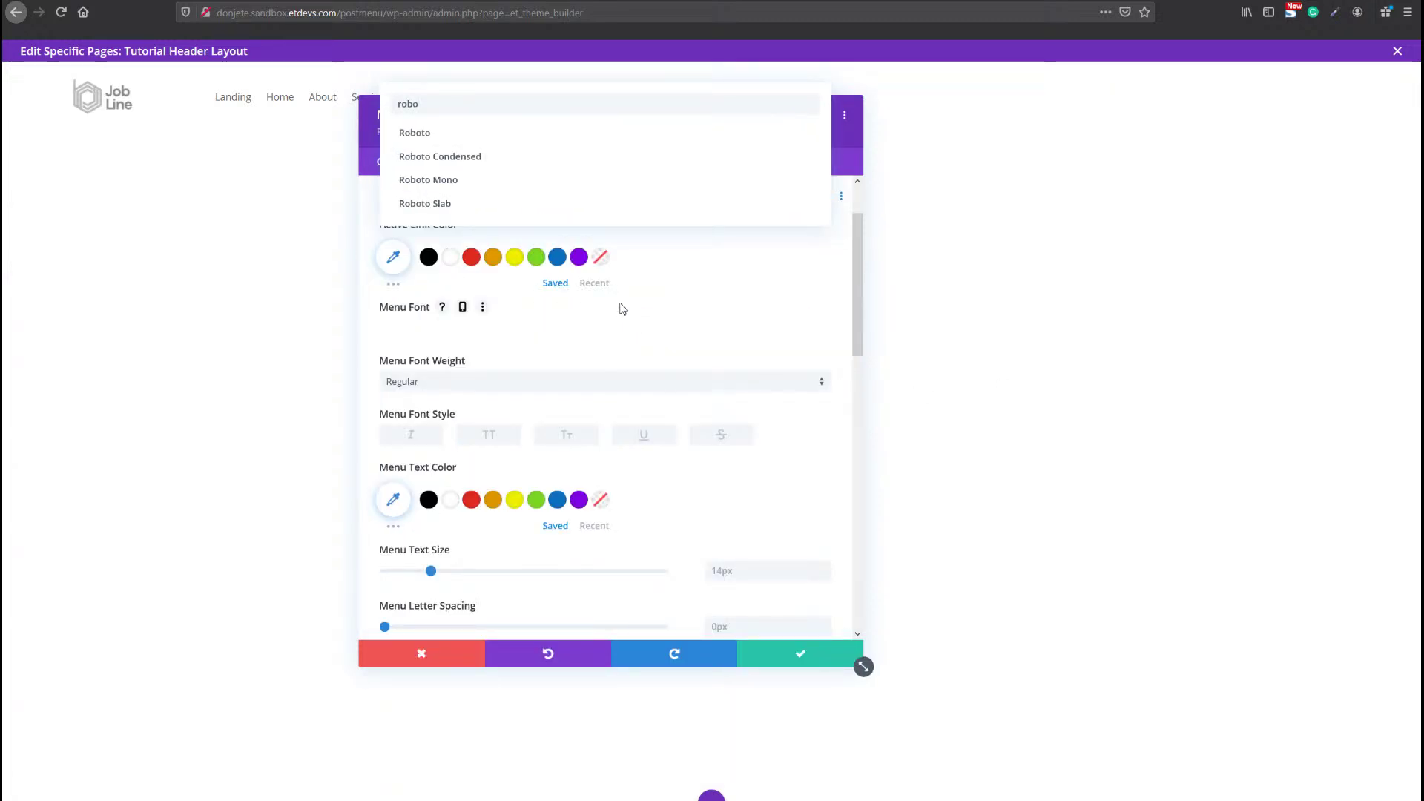
click(553, 187)
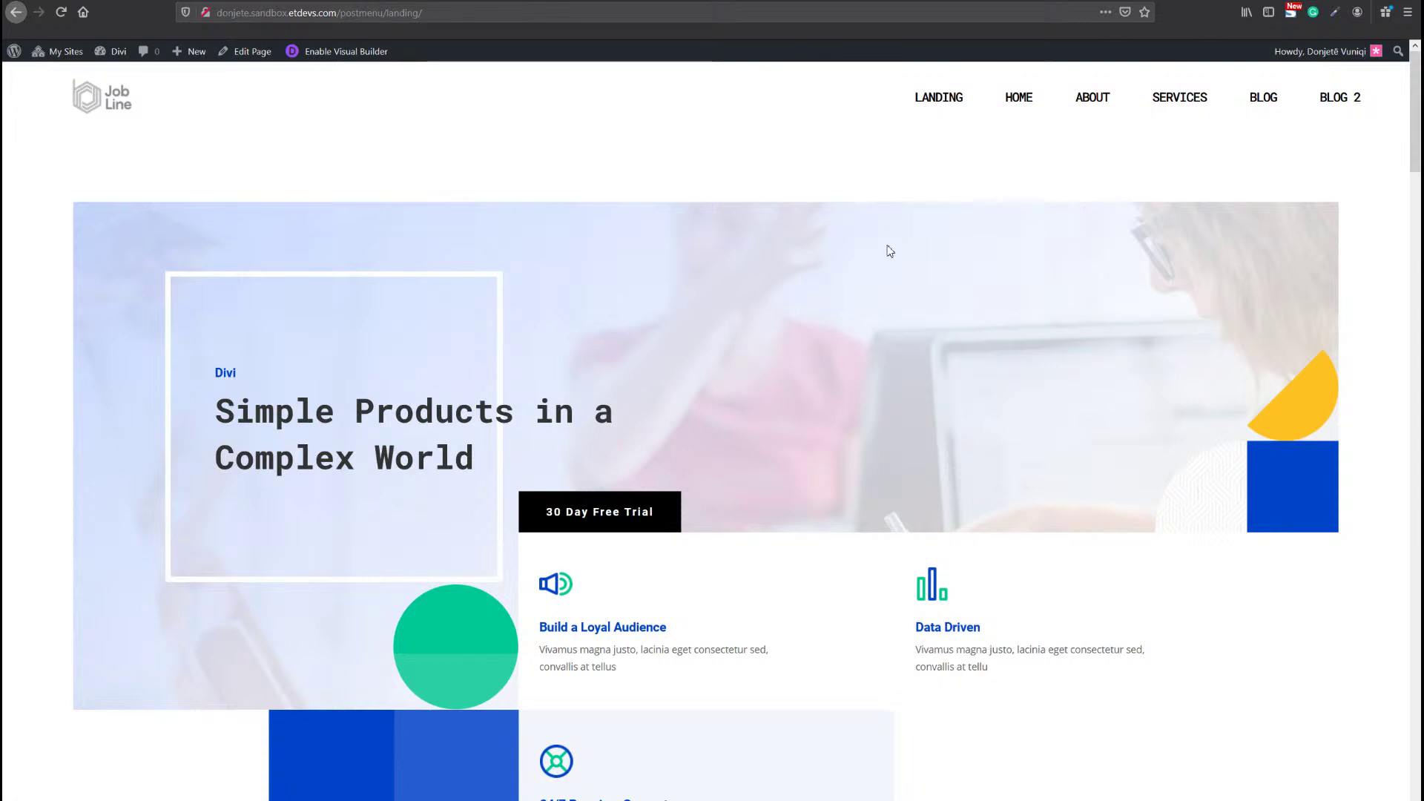
Set the menu font style to uppercase and the menu text color to black.
scroll(890, 252, down, 3)
scroll(878, 359, up, 3)
scroll(835, 367, down, 2)
scroll(835, 366, up, 2)
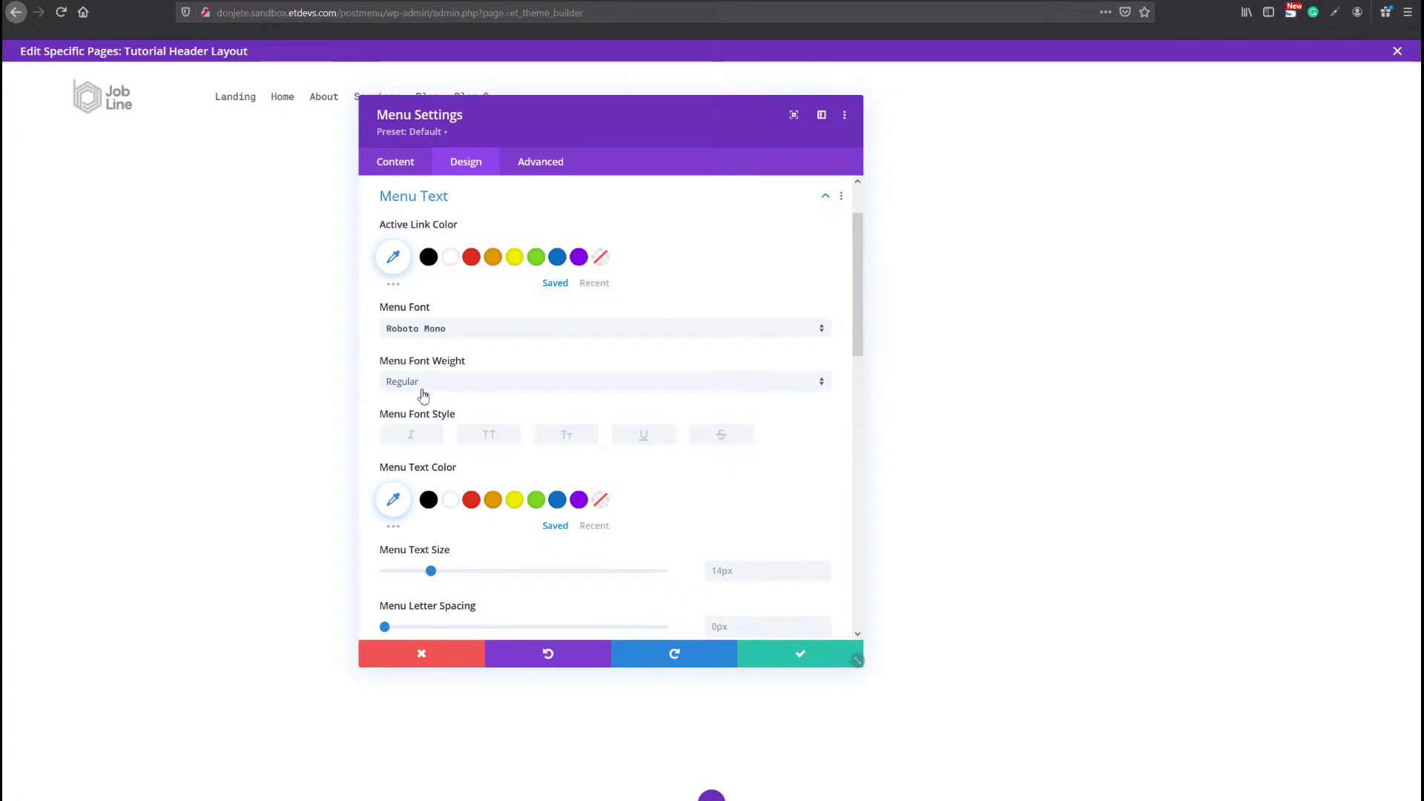
click(512, 438)
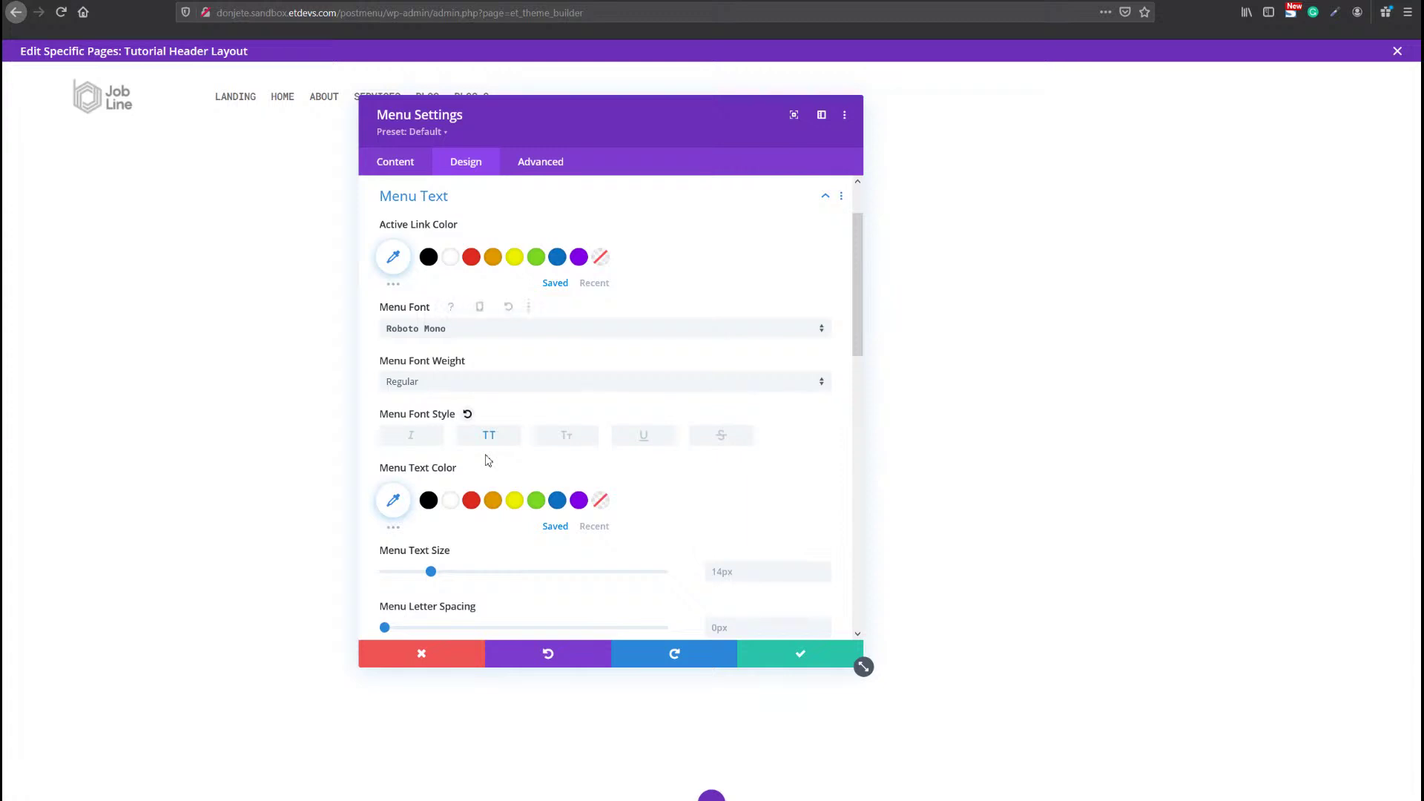
click(428, 501)
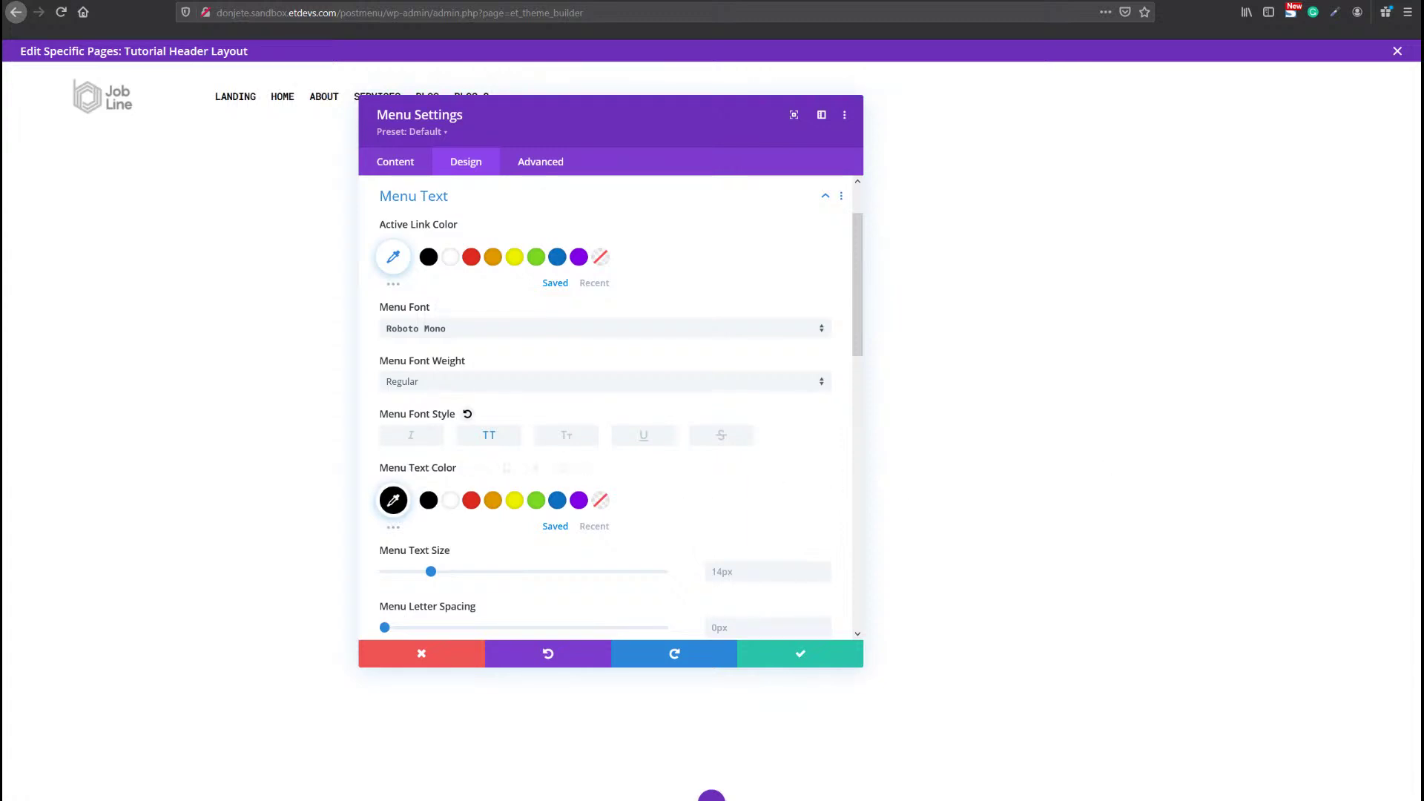
Set the menu text size to 18px and the menu letter spacing to -1px.
scroll(812, 509, down, 1)
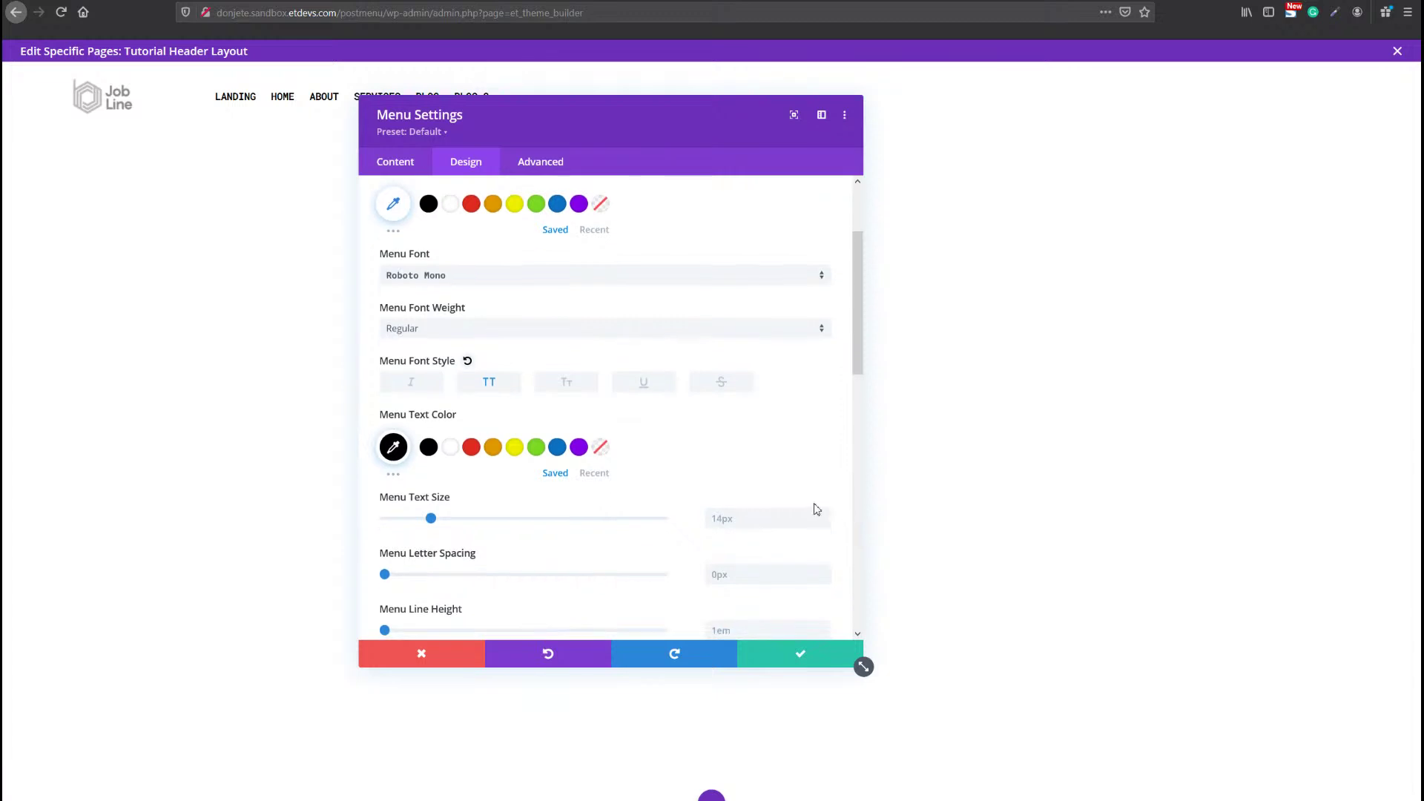
click(825, 515)
click(825, 515)
click(825, 515)
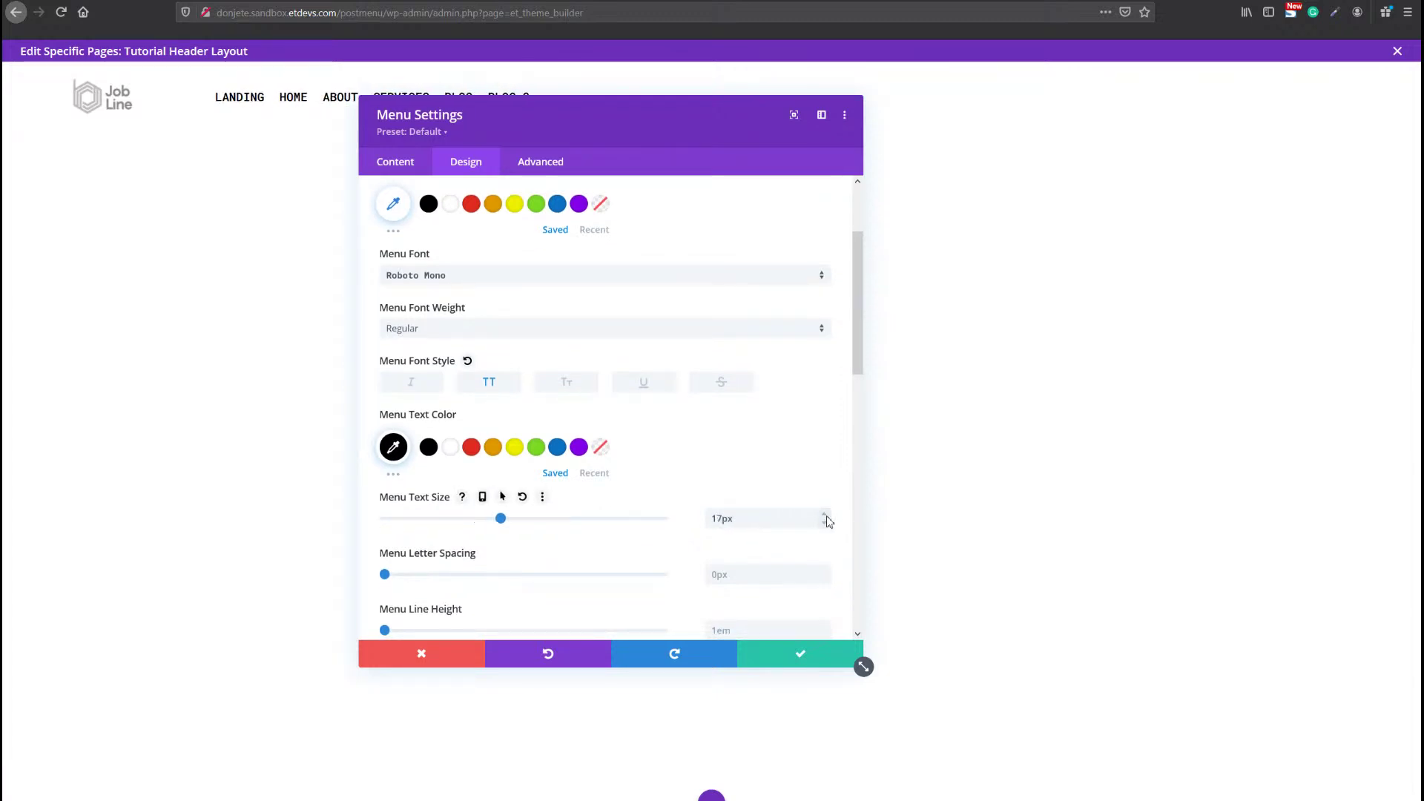
click(826, 515)
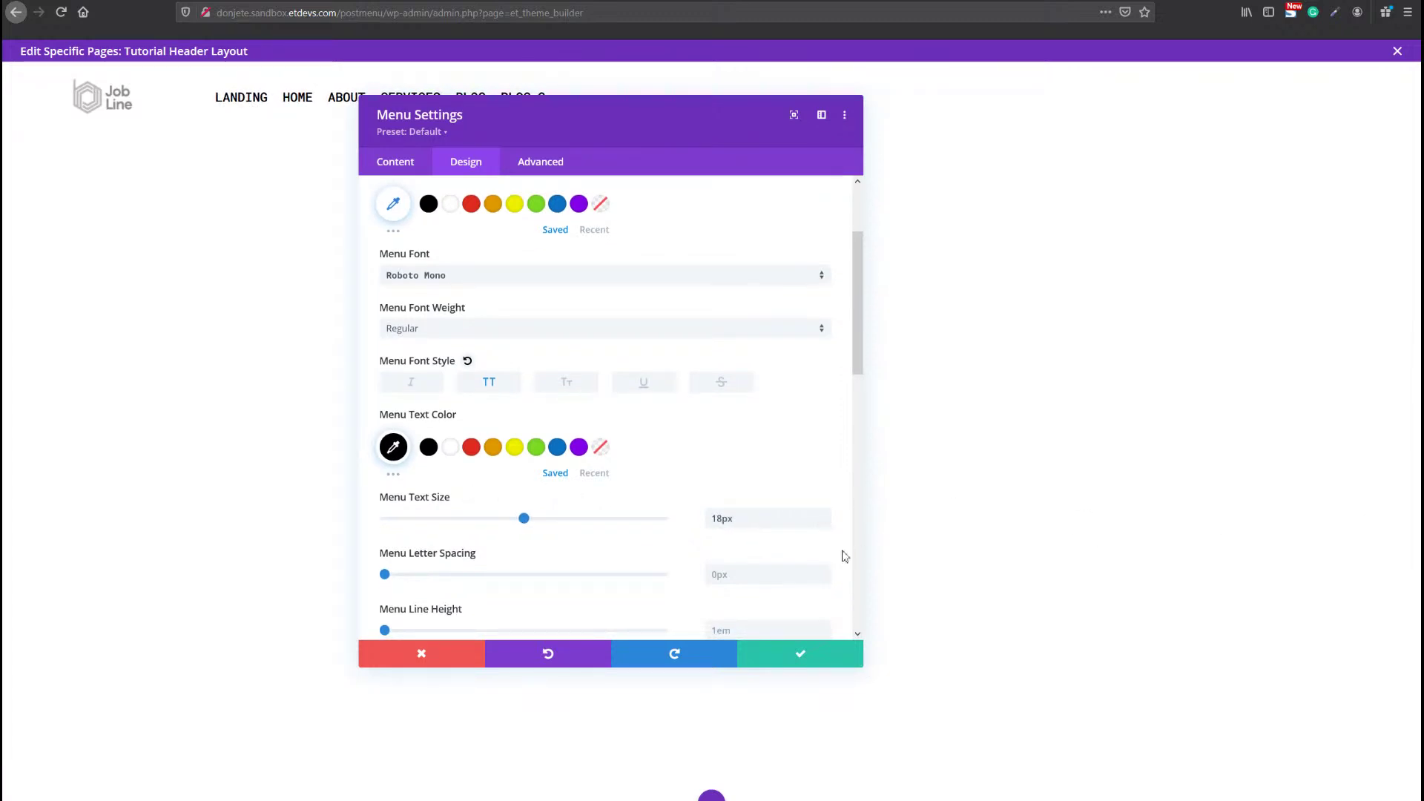
click(824, 582)
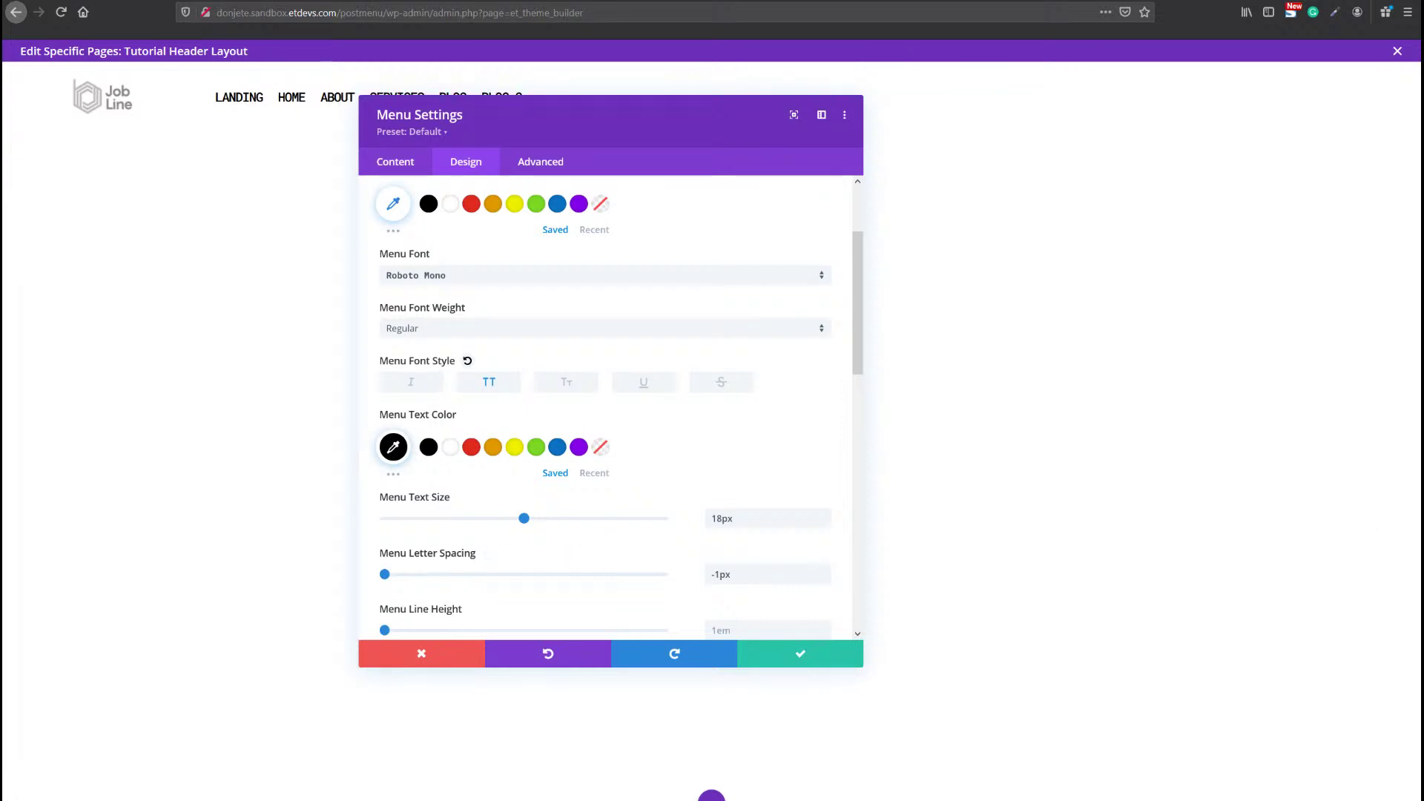
Color the hamburger menu icon black and give the menu module the CSS class category-menu.
scroll(603, 527, down, 5)
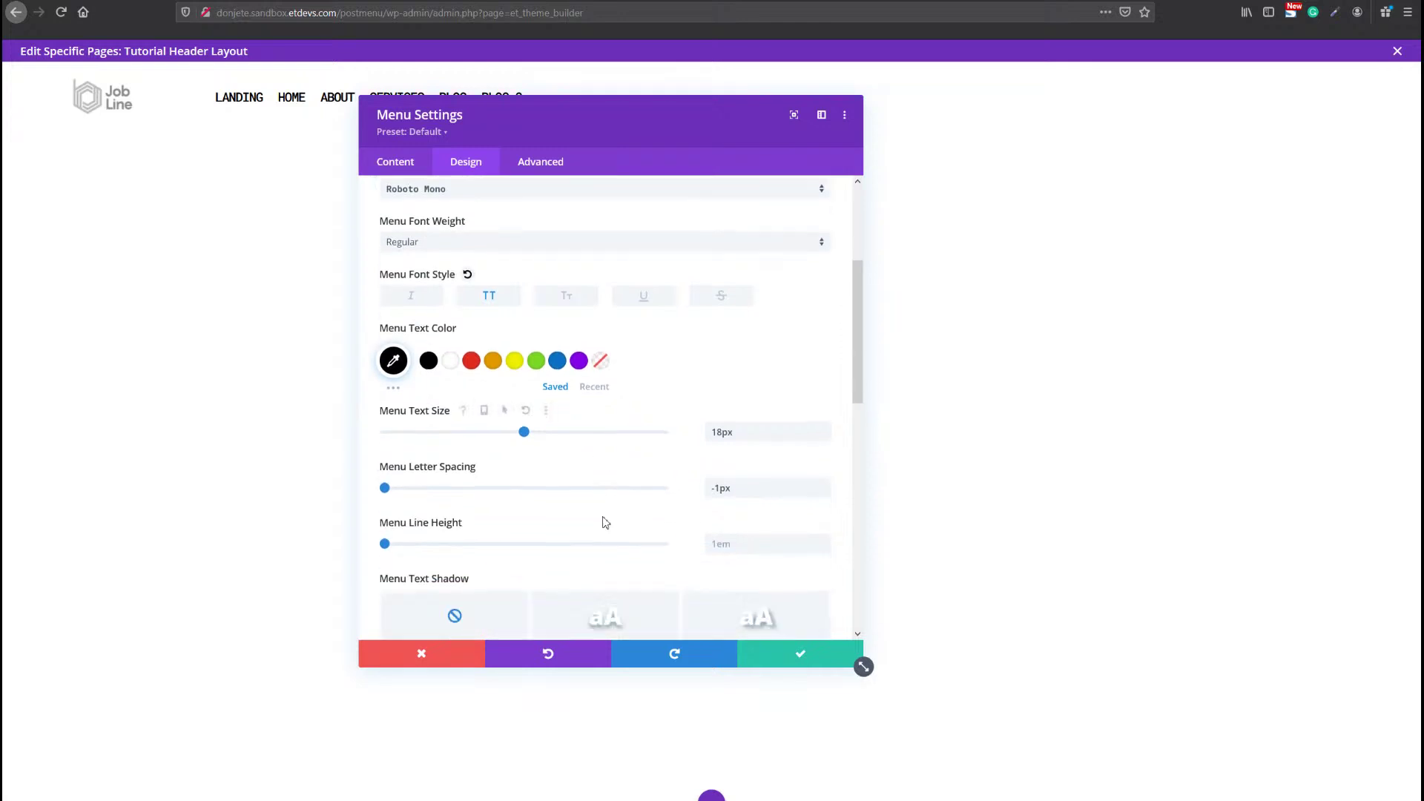
scroll(492, 473, down, 2)
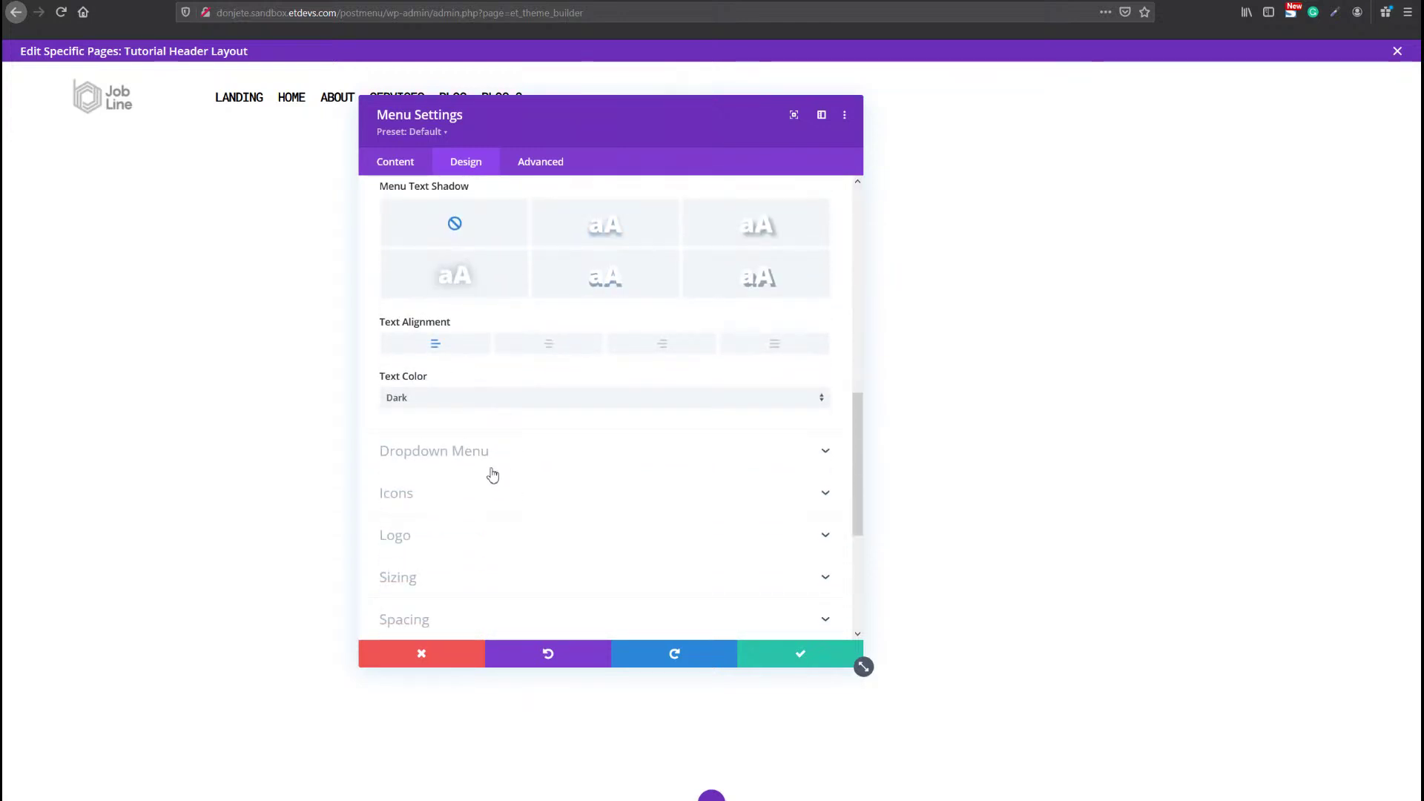
click(492, 473)
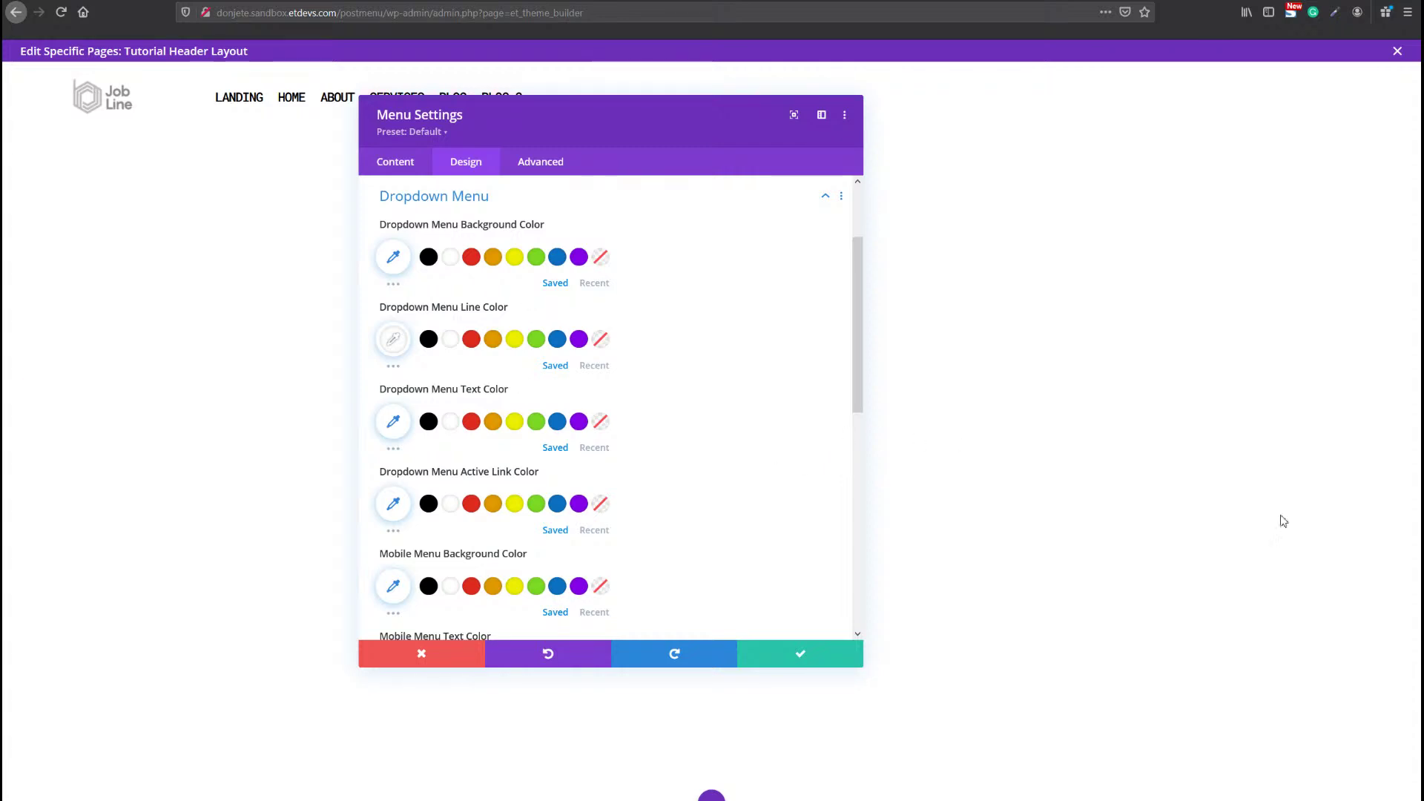
scroll(702, 435, down, 5)
click(434, 424)
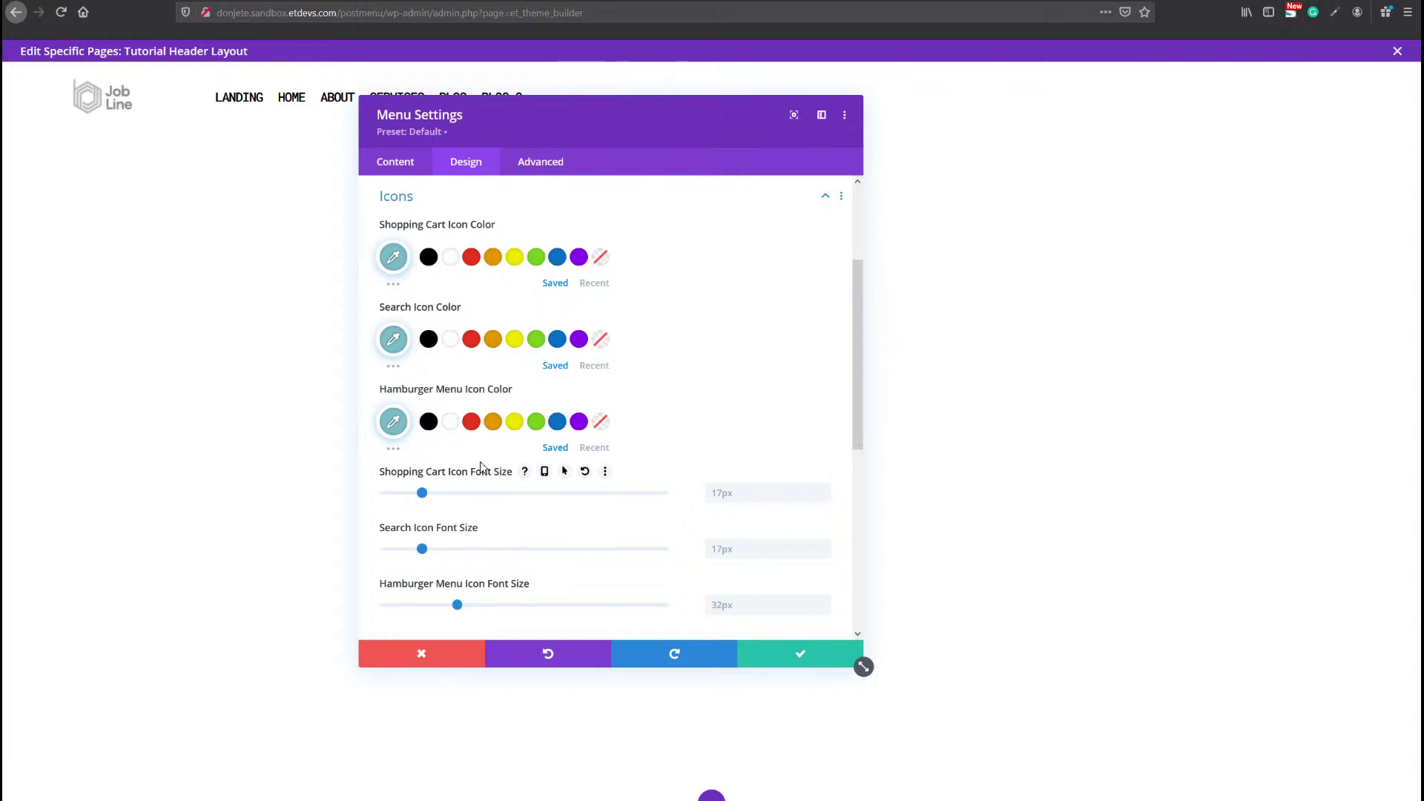
click(428, 421)
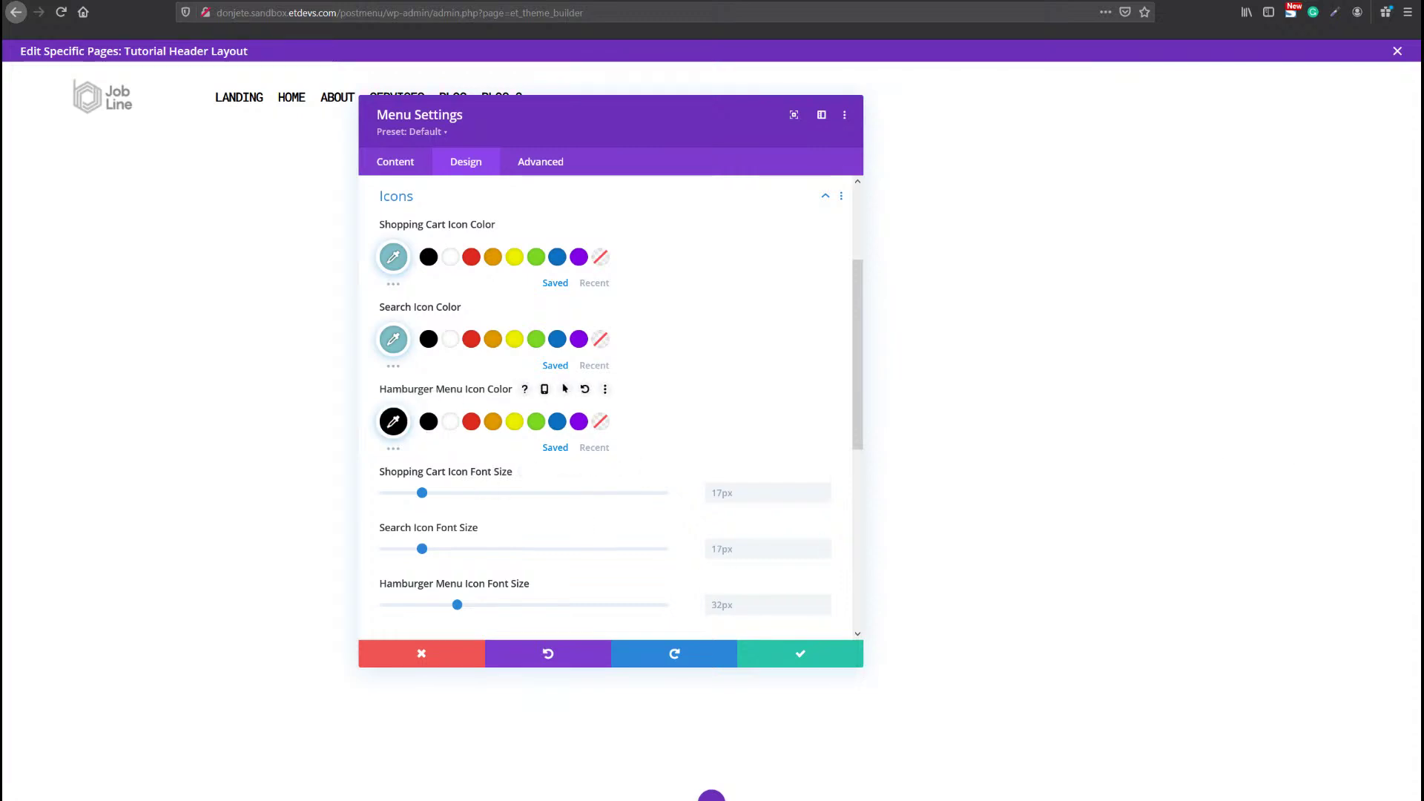
click(555, 169)
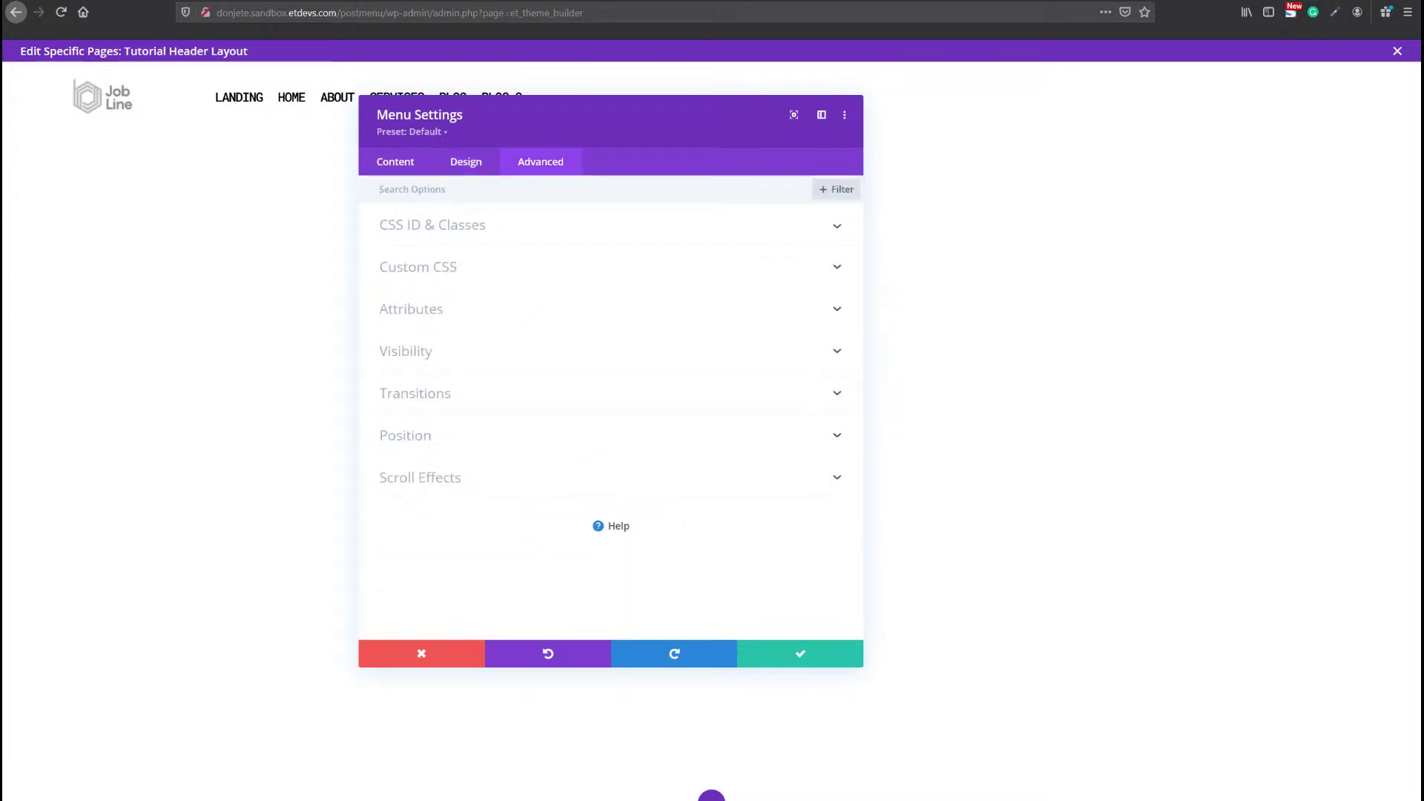
click(486, 237)
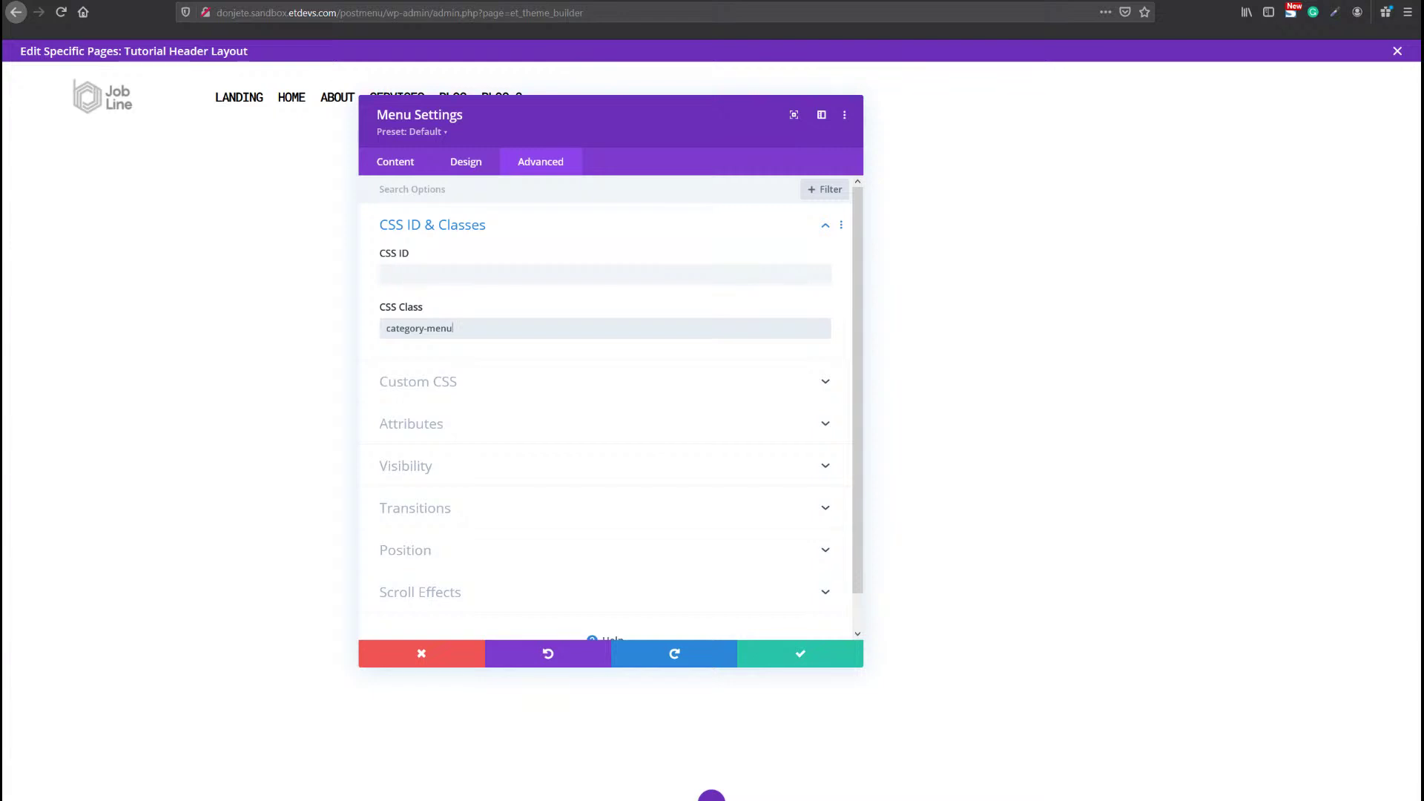
Align the menu text to the right and save the menu module's settings.
click(467, 176)
click(452, 281)
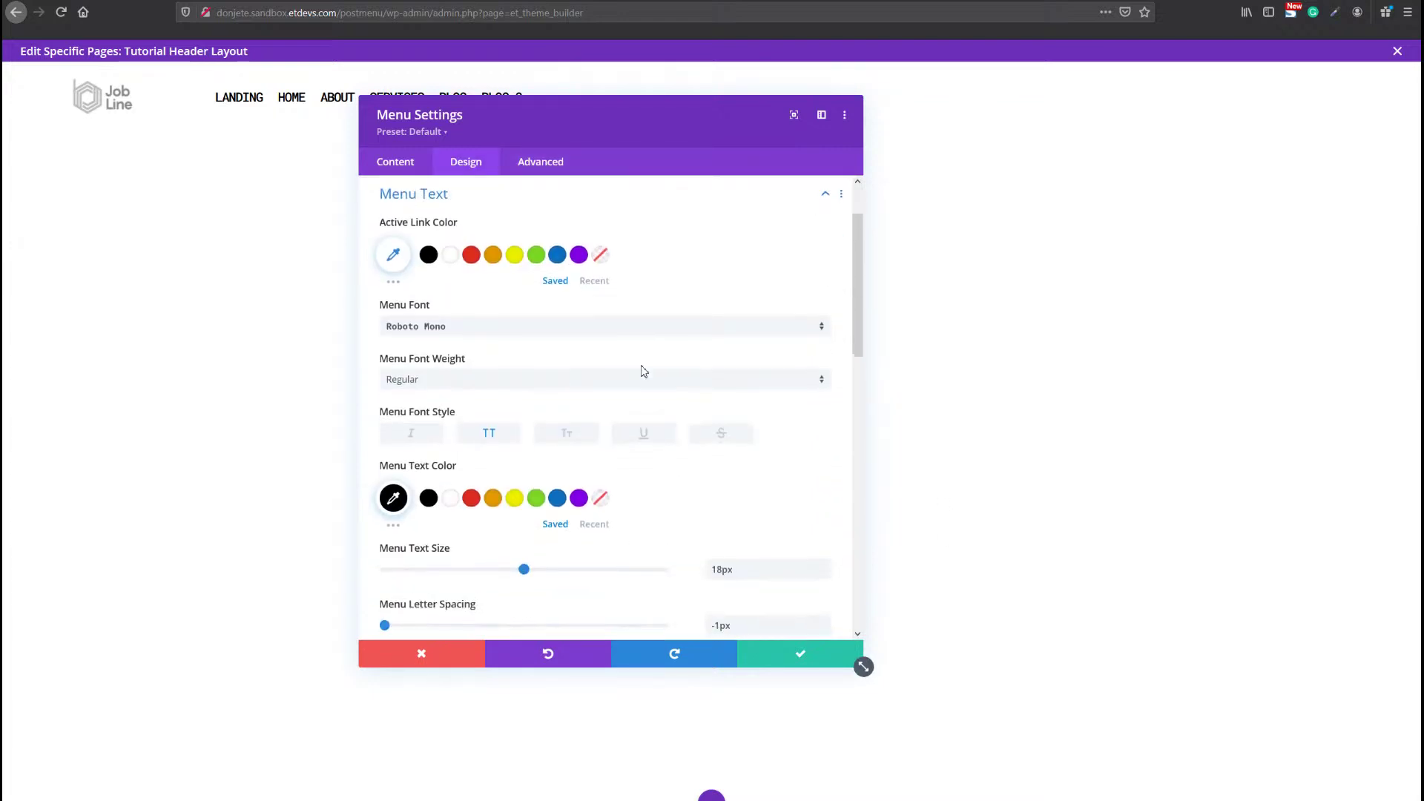
scroll(644, 371, down, 4)
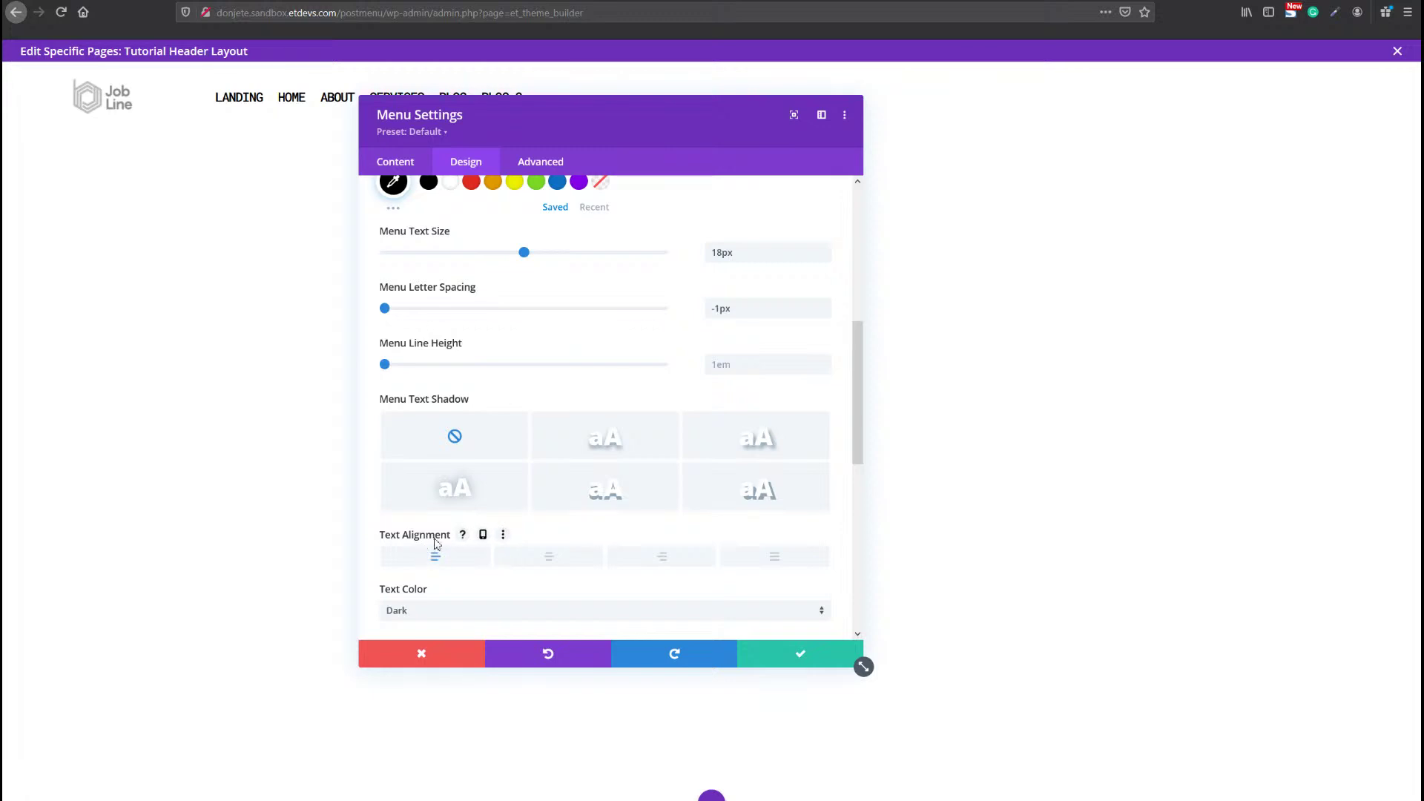
click(661, 557)
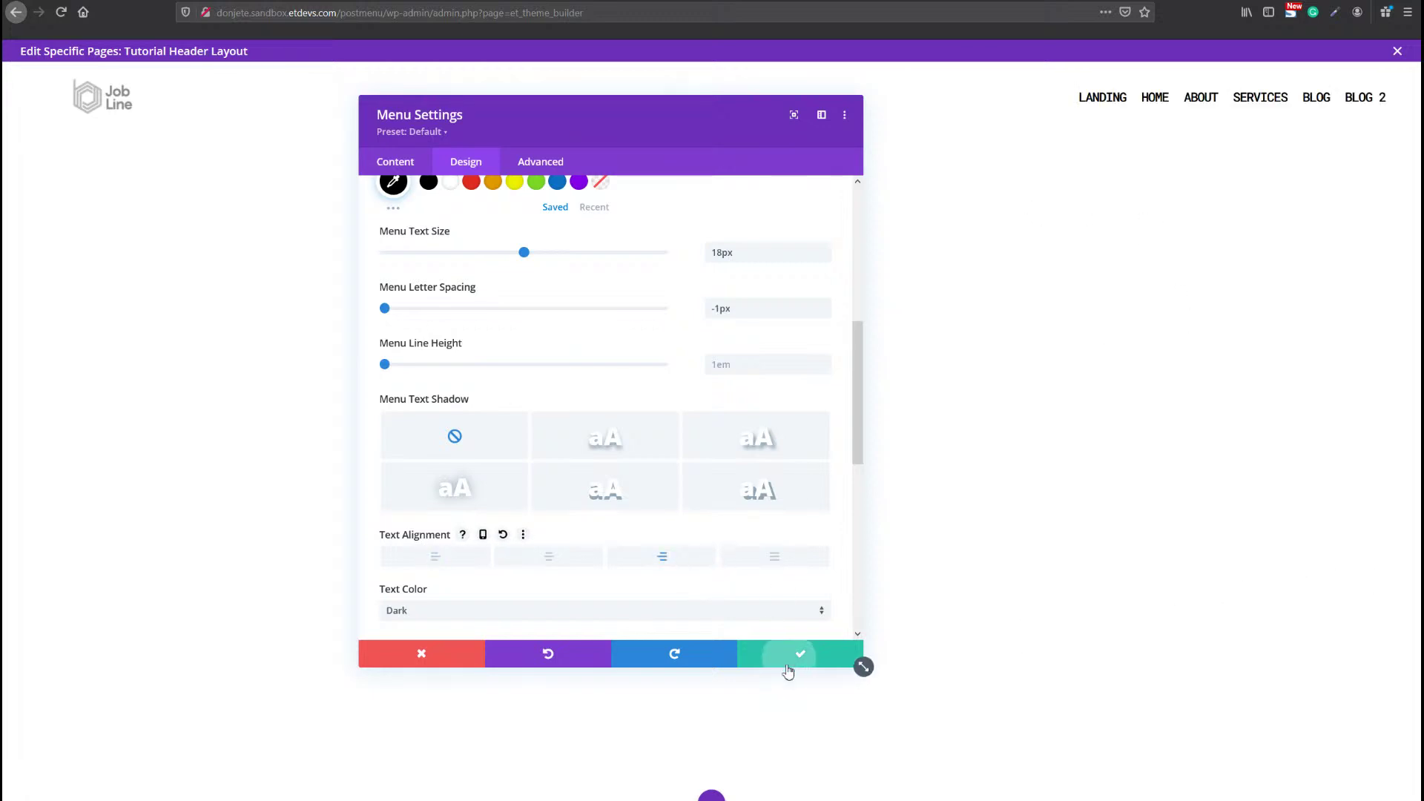
click(790, 662)
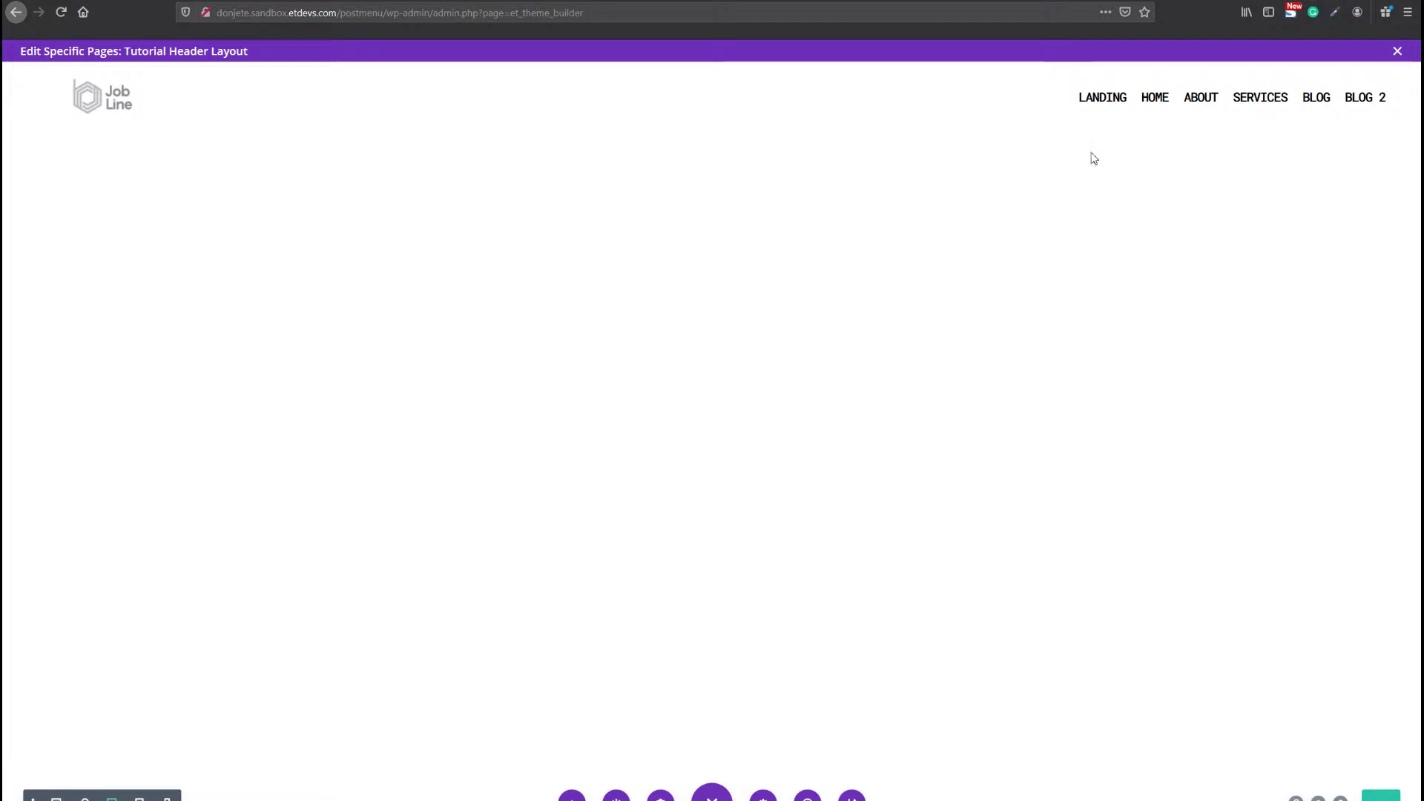
Add a row with two equal columns below the menu row, without inserting a module in it yet.
mouse_move(842, 86)
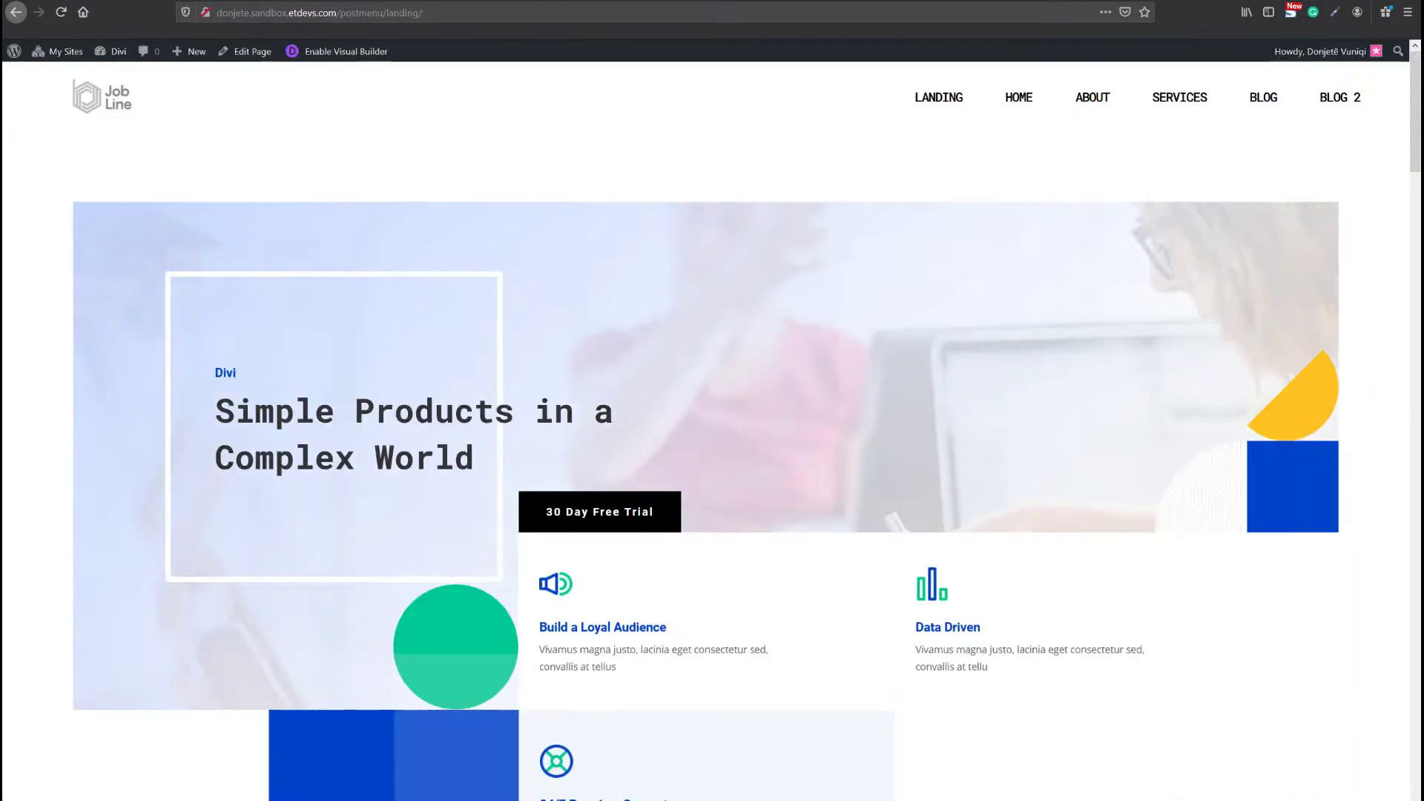
mouse_move(1259, 96)
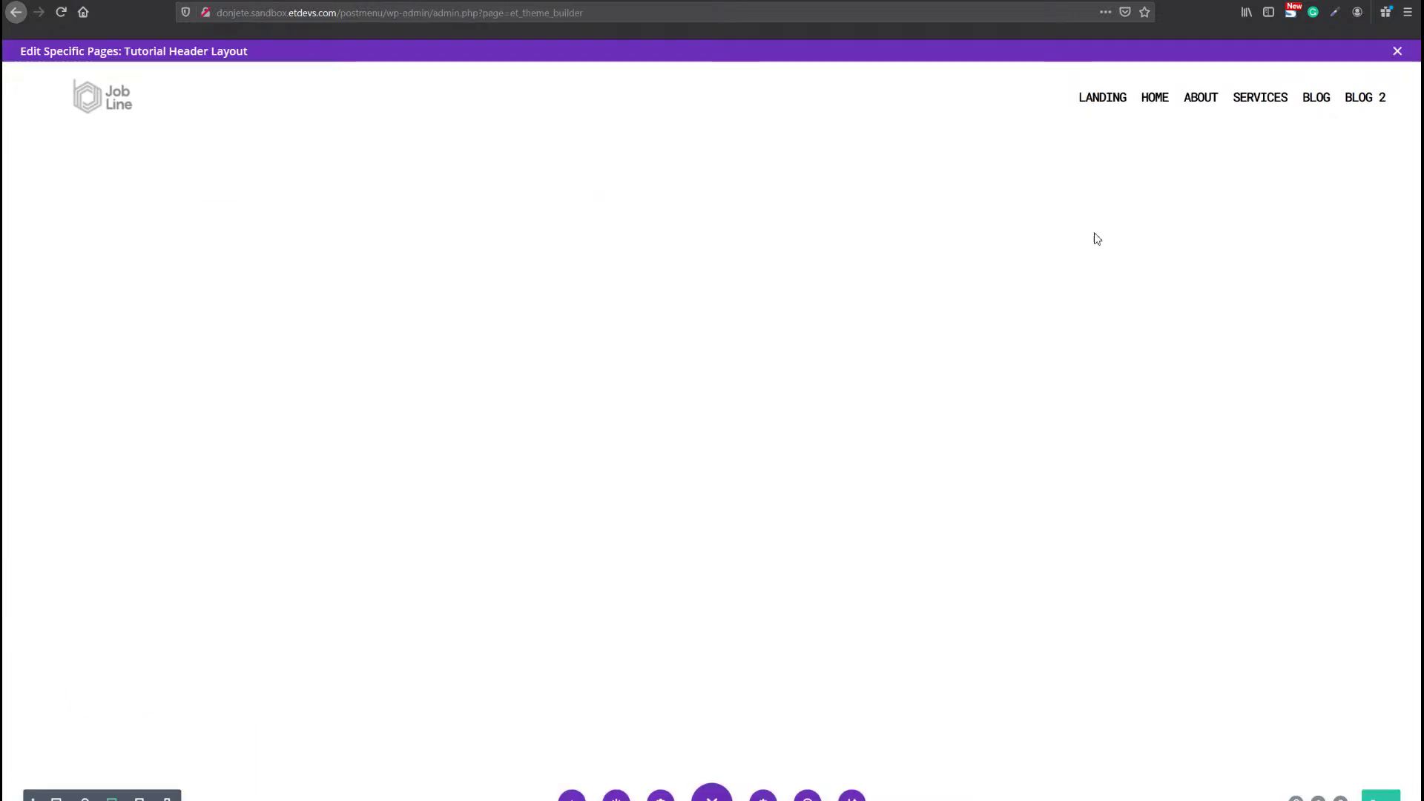
mouse_move(579, 86)
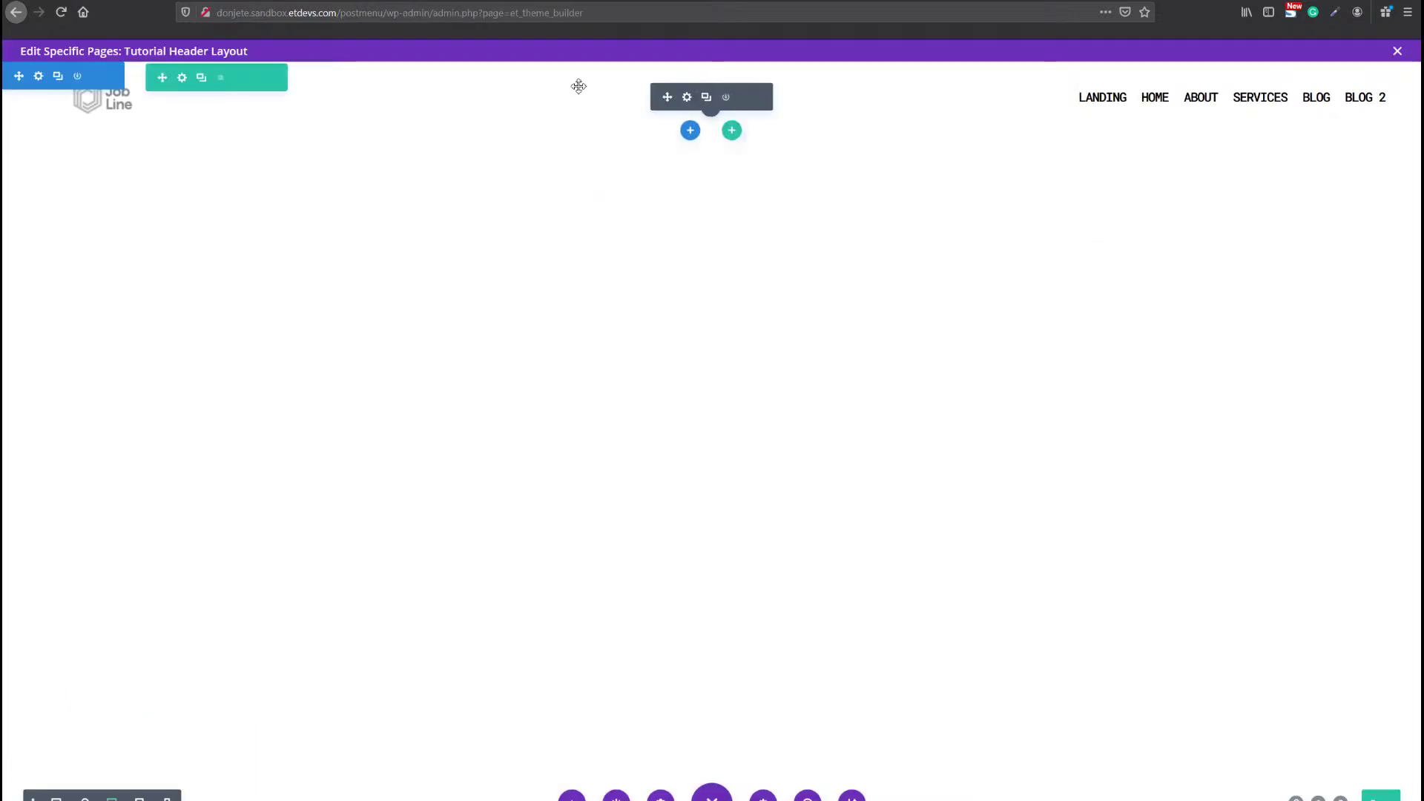
click(731, 131)
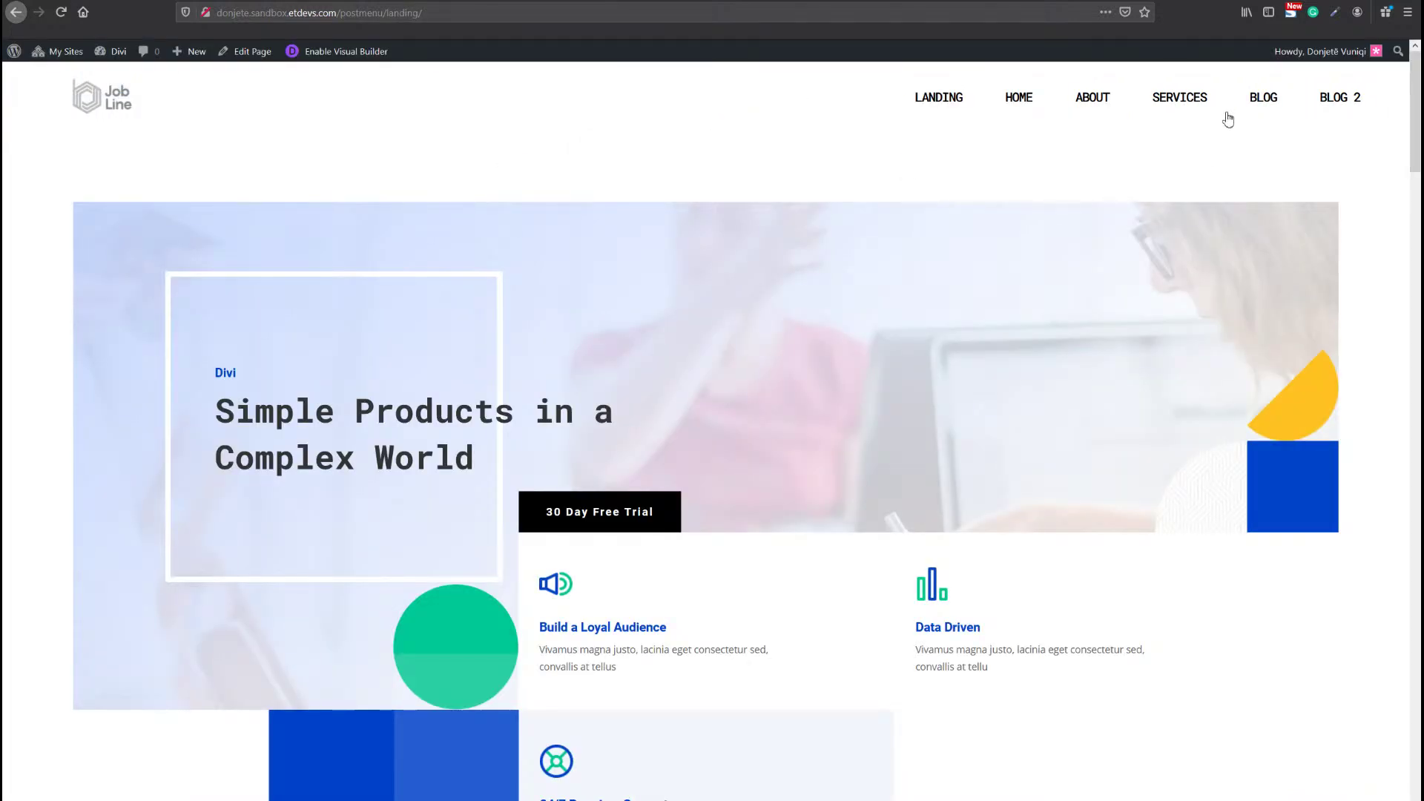
mouse_move(1229, 161)
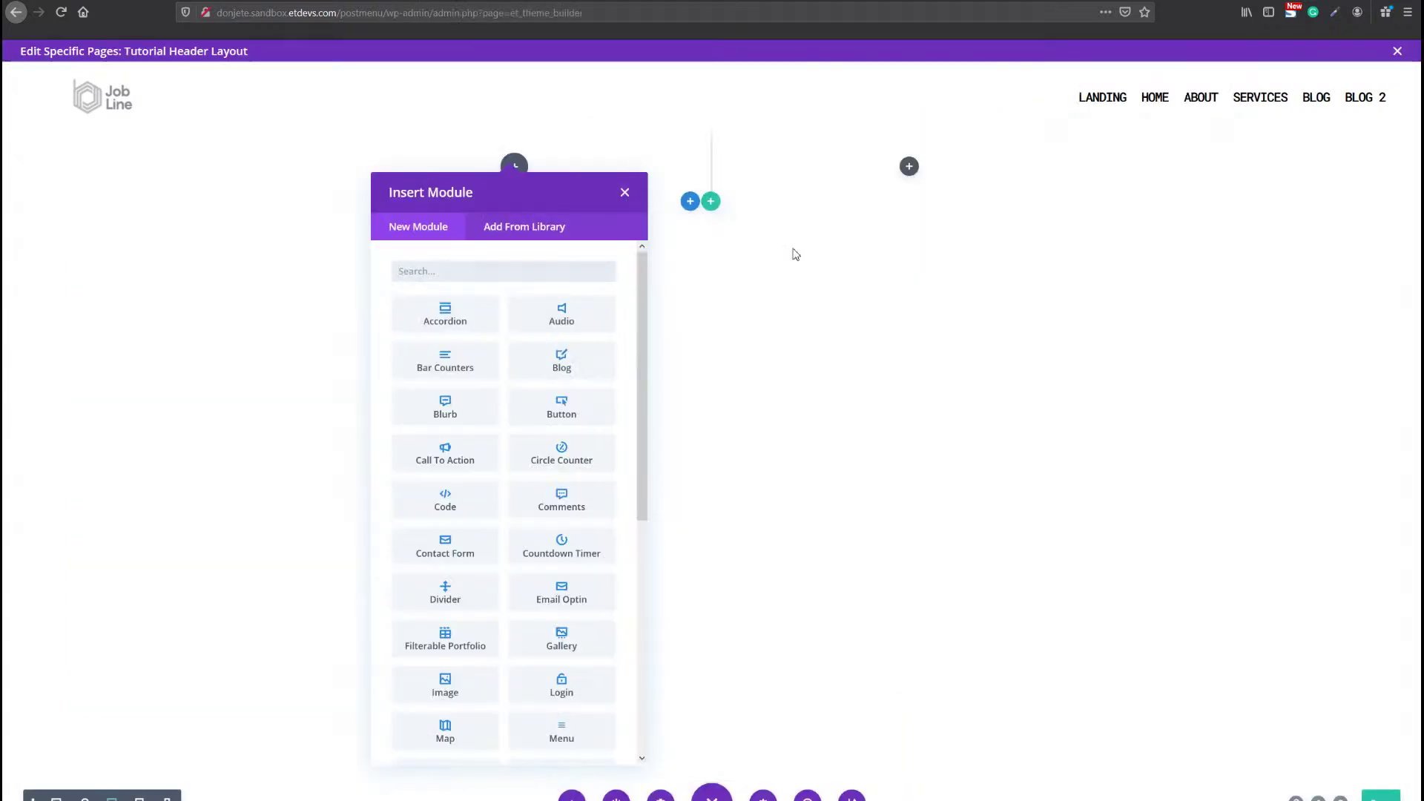
click(796, 254)
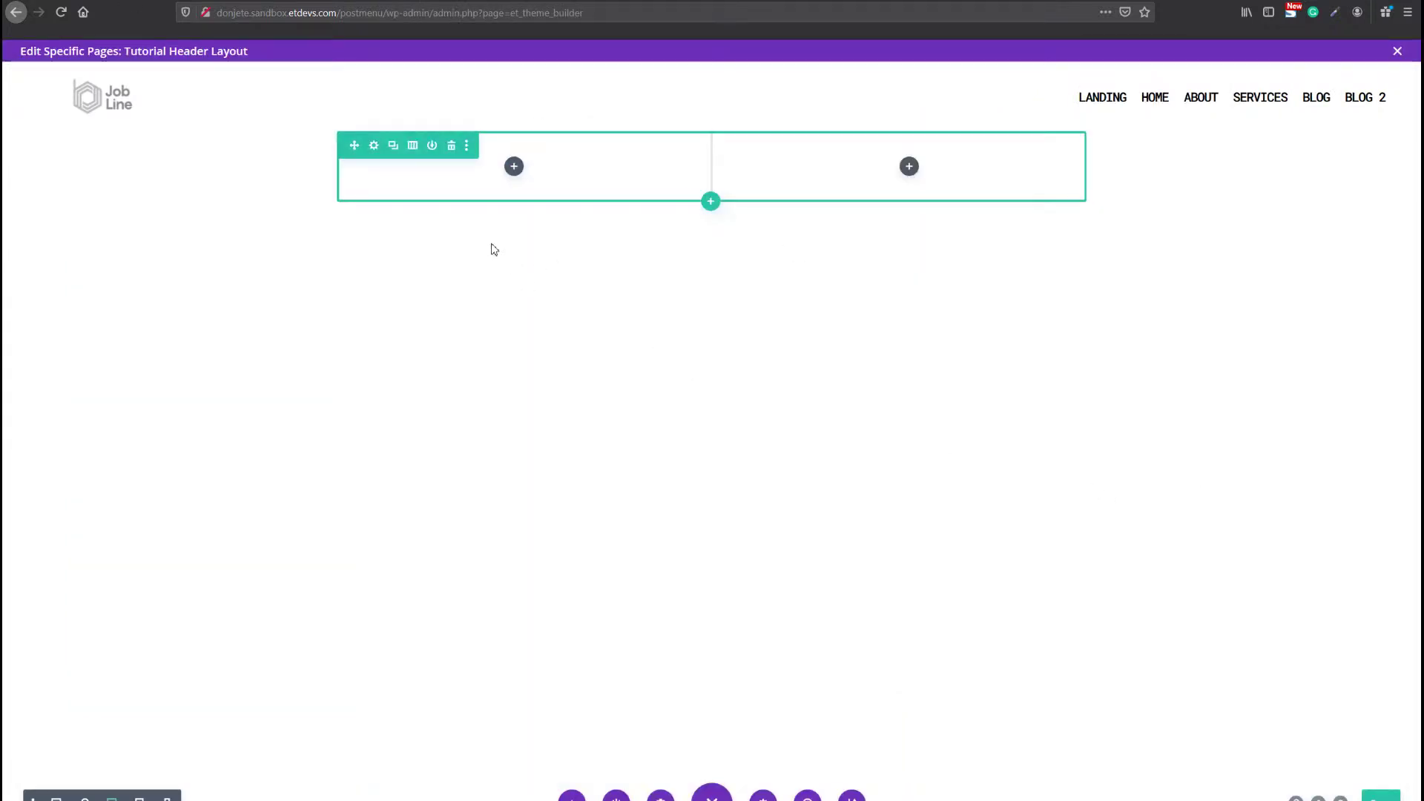
Set the two-column row's background color to white.
click(376, 146)
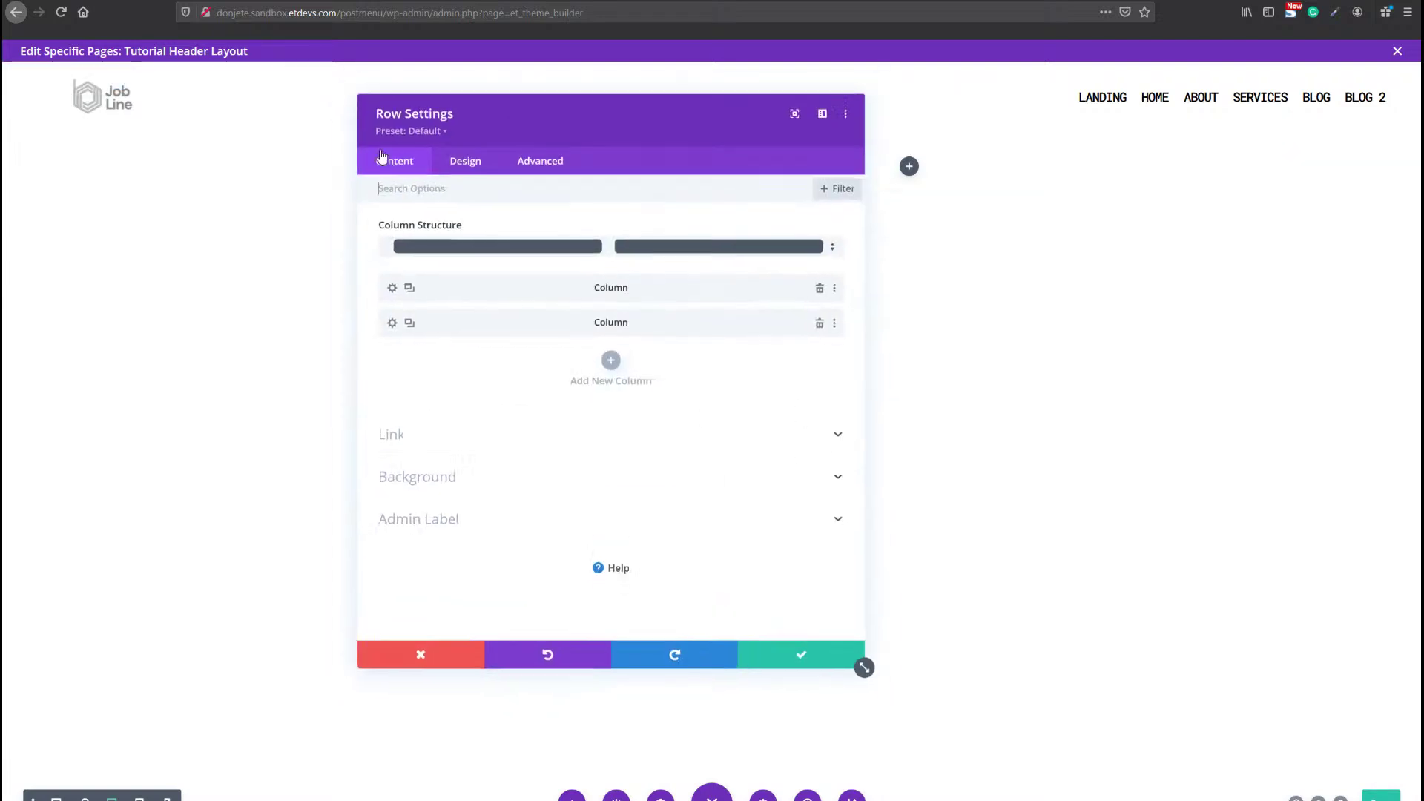
click(463, 496)
click(450, 485)
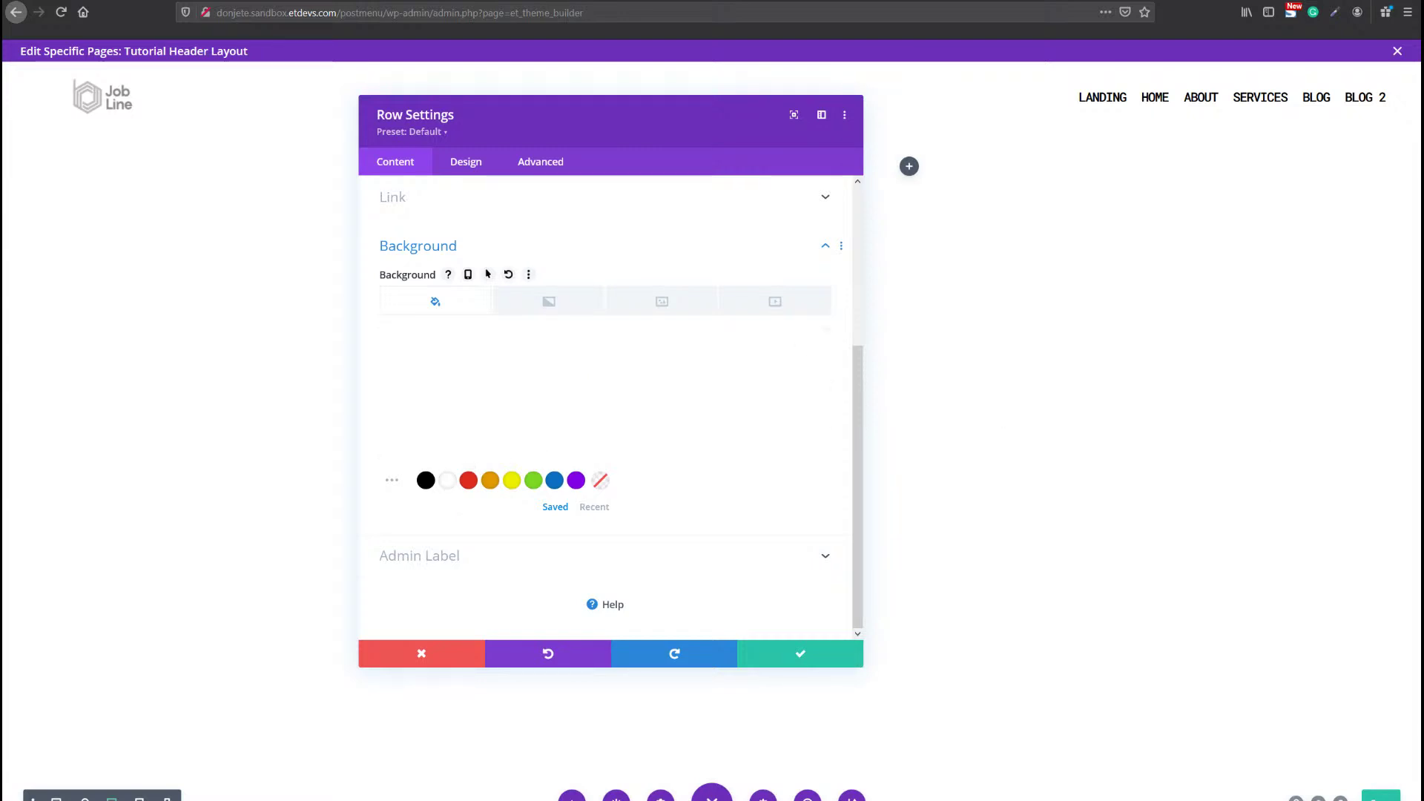
Enable a custom gutter width for the two-column row and set it to 1.
click(458, 162)
click(436, 244)
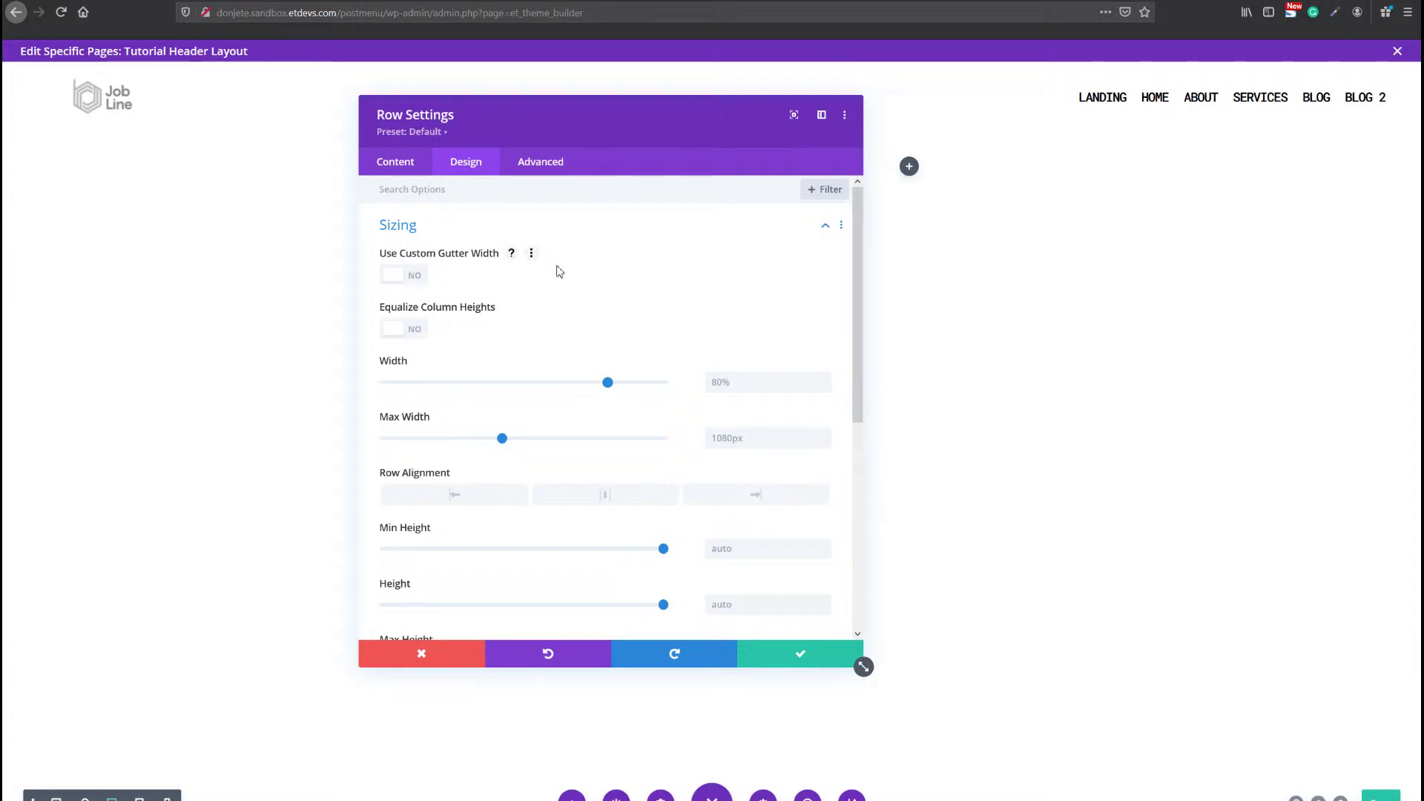
drag(525, 114, 673, 109)
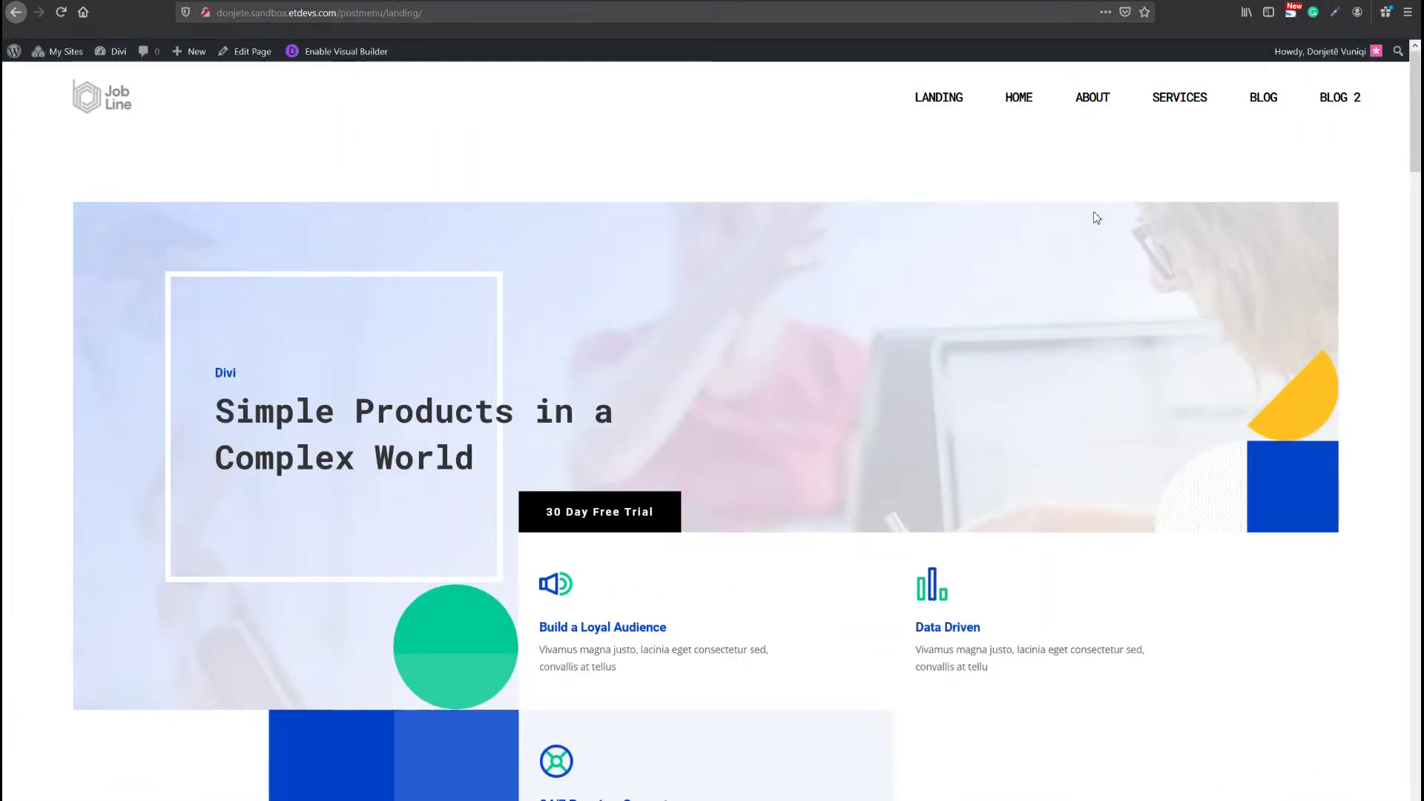
mouse_move(1271, 98)
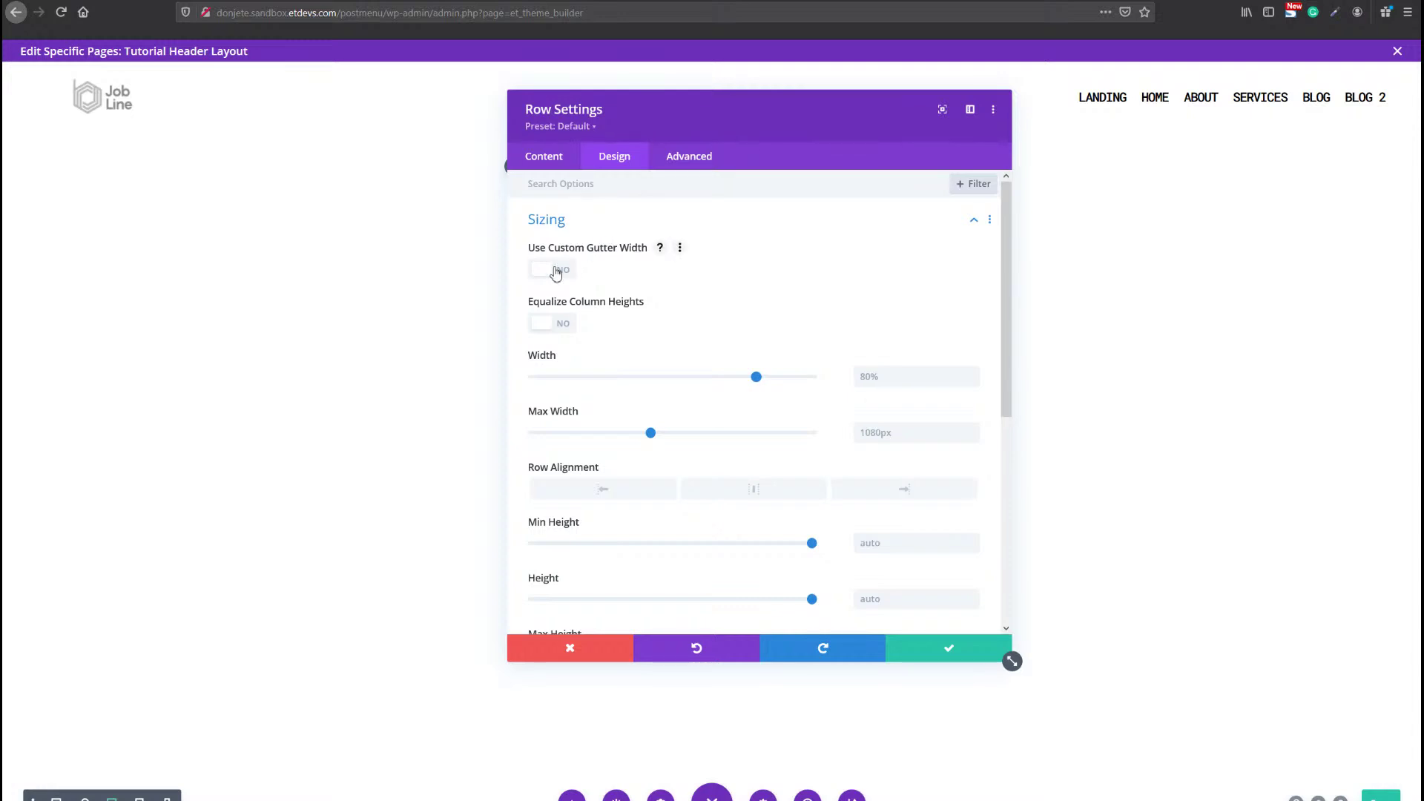
click(556, 272)
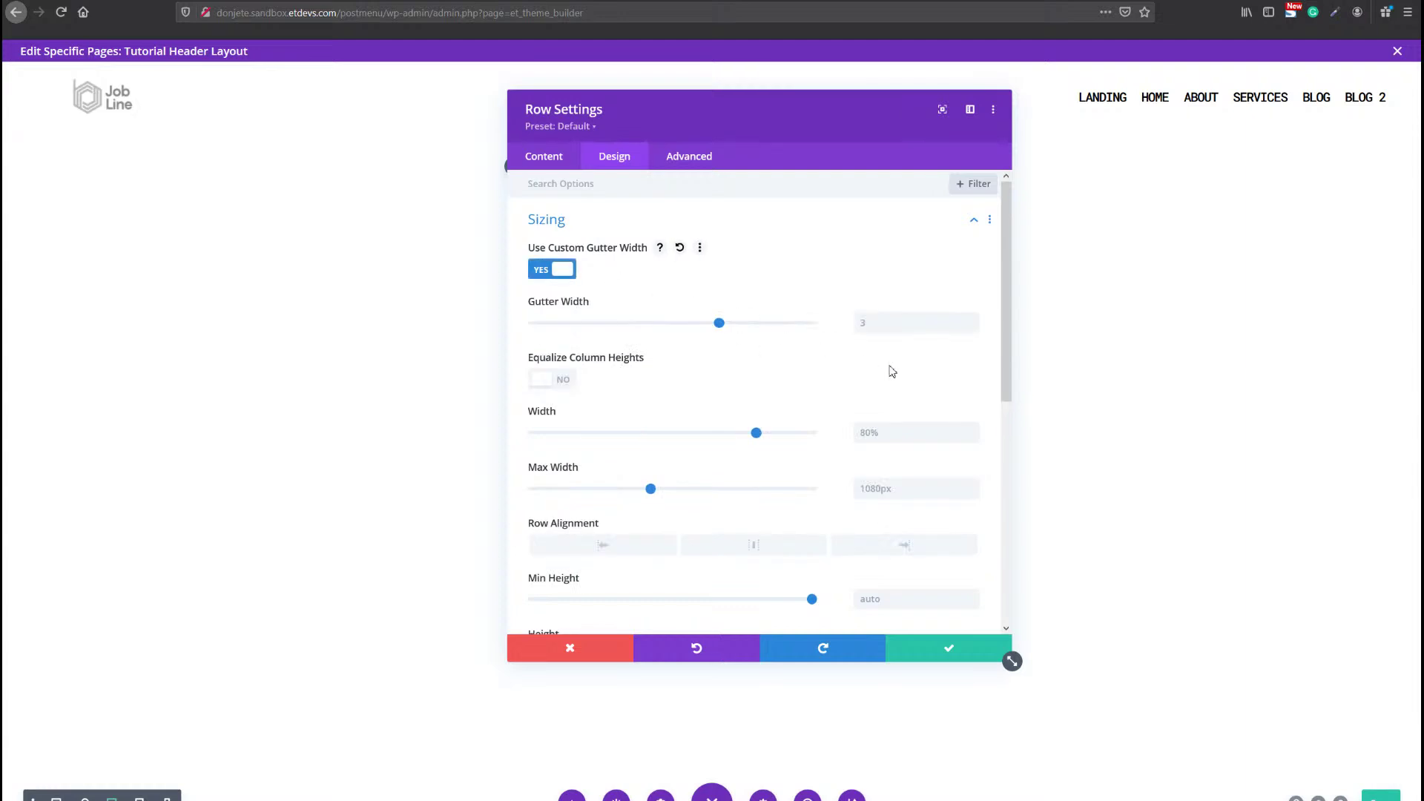
click(972, 328)
click(972, 328)
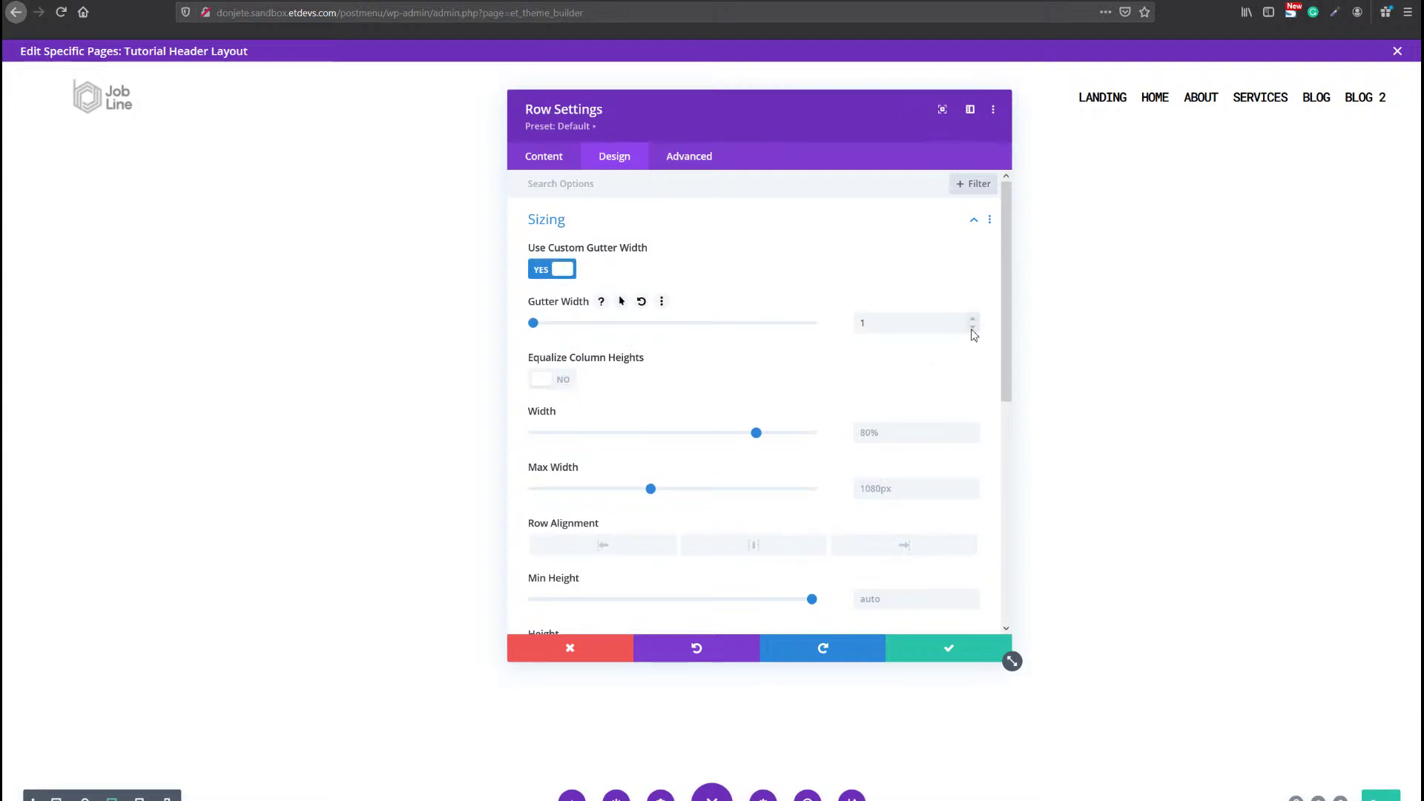
Equalize the two-column row's column heights and set its width to 80vw on desktop and 100% on tablet.
click(554, 387)
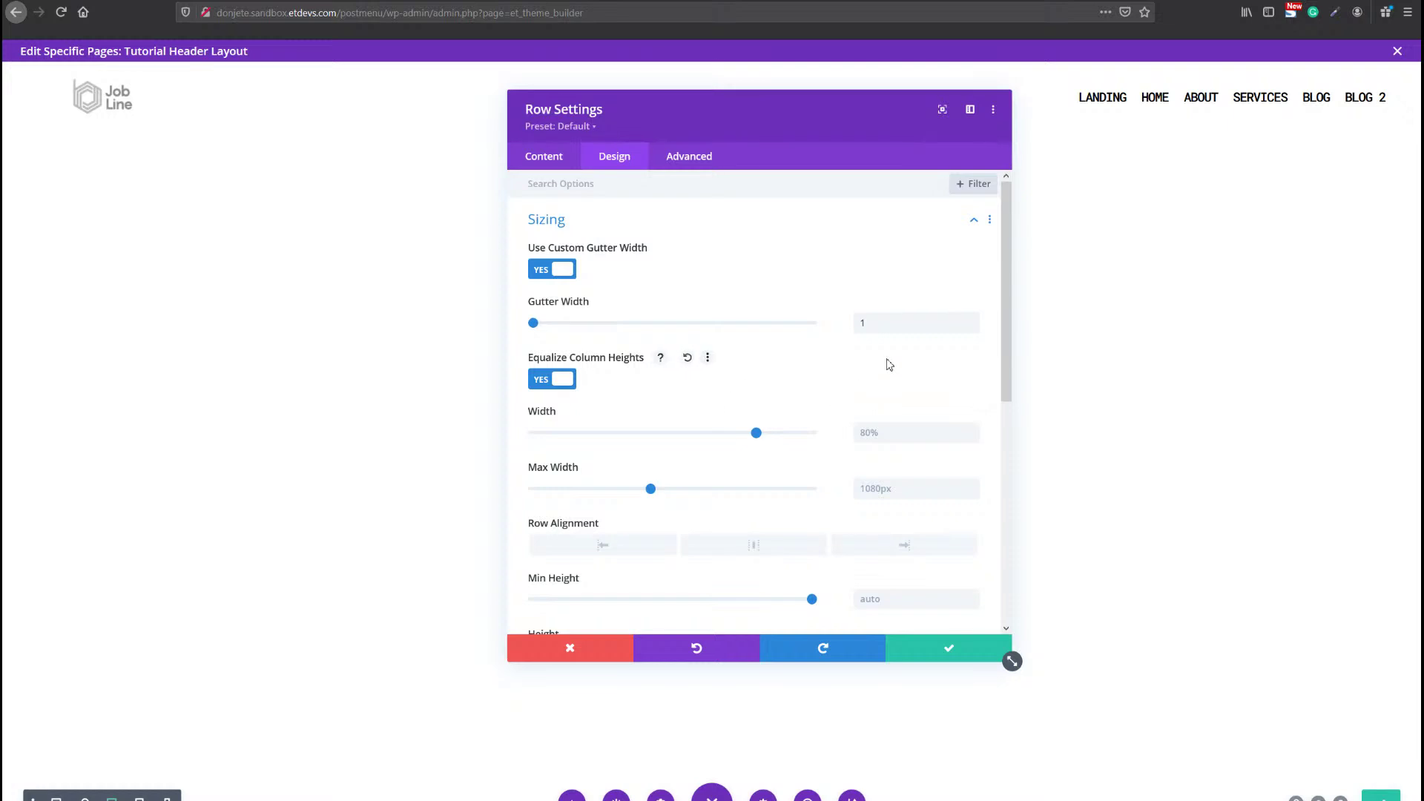
scroll(887, 365, down, 1)
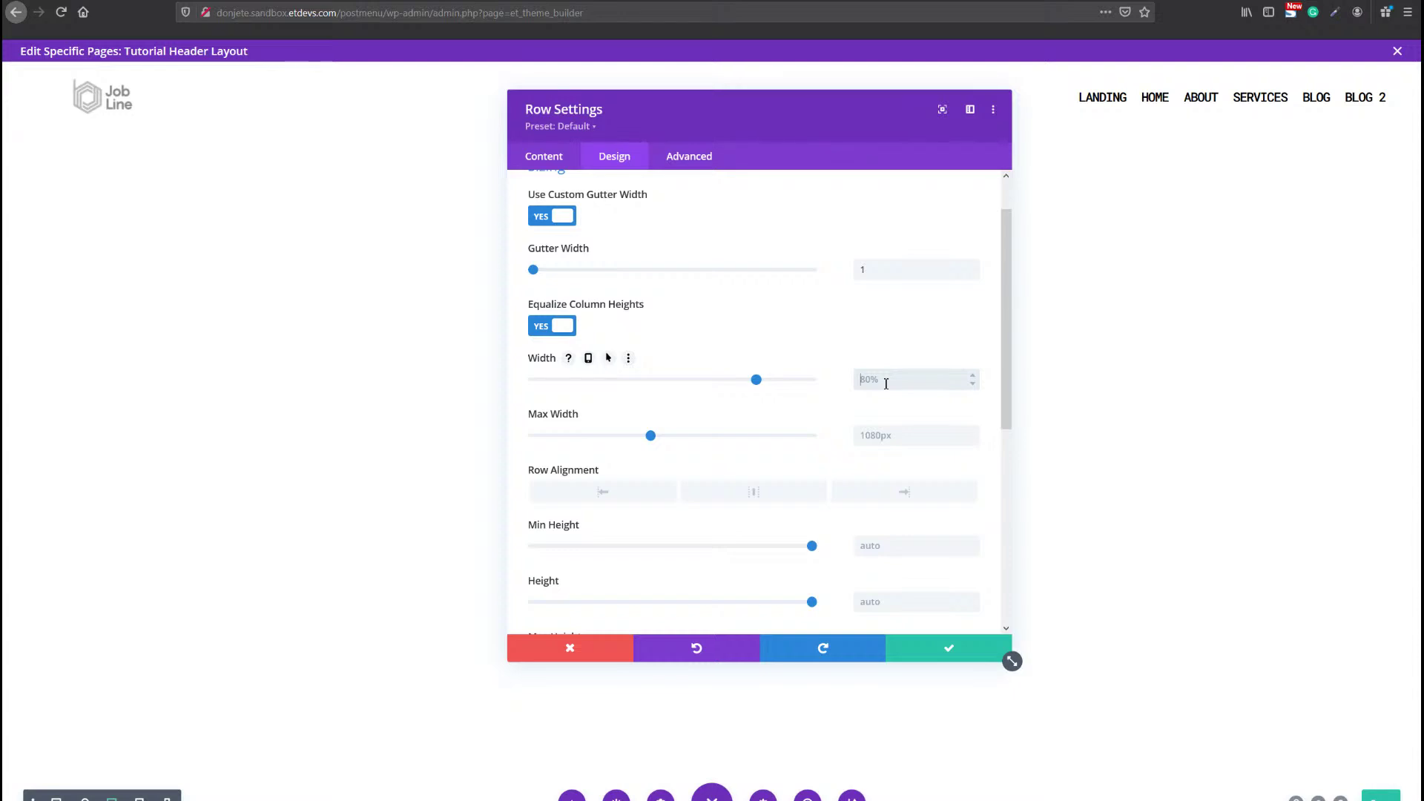
text(80vw)
click(589, 358)
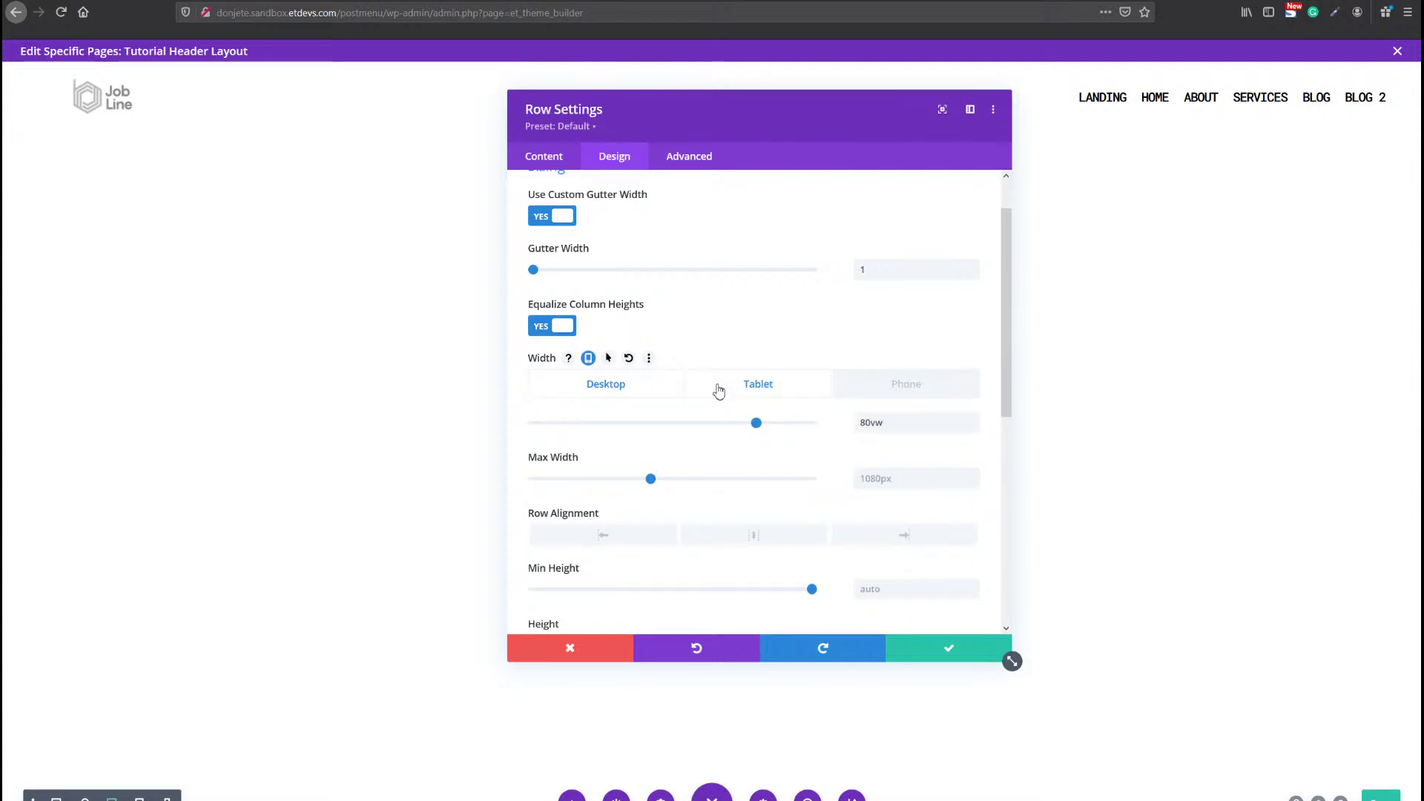
click(802, 396)
click(875, 422)
text(100)
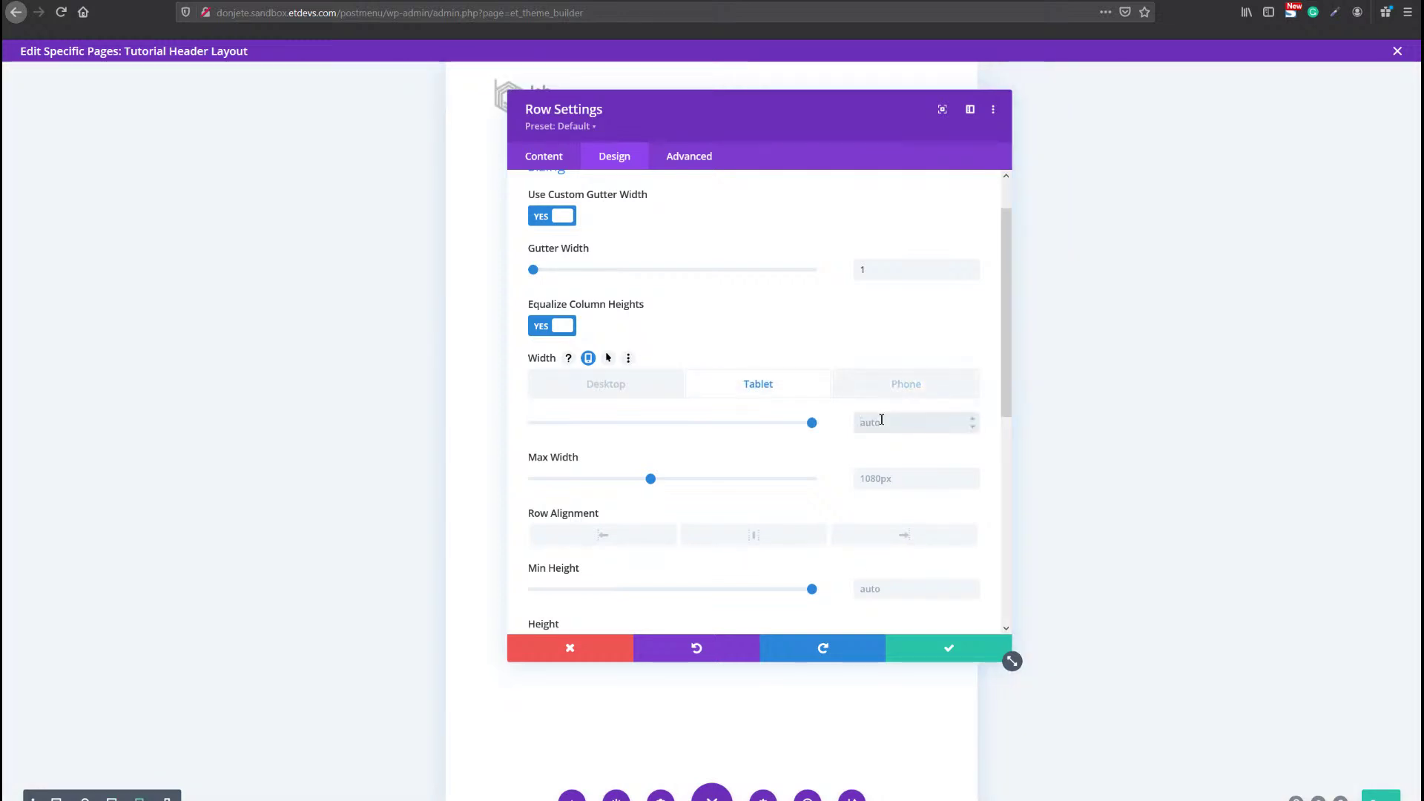
text(%)
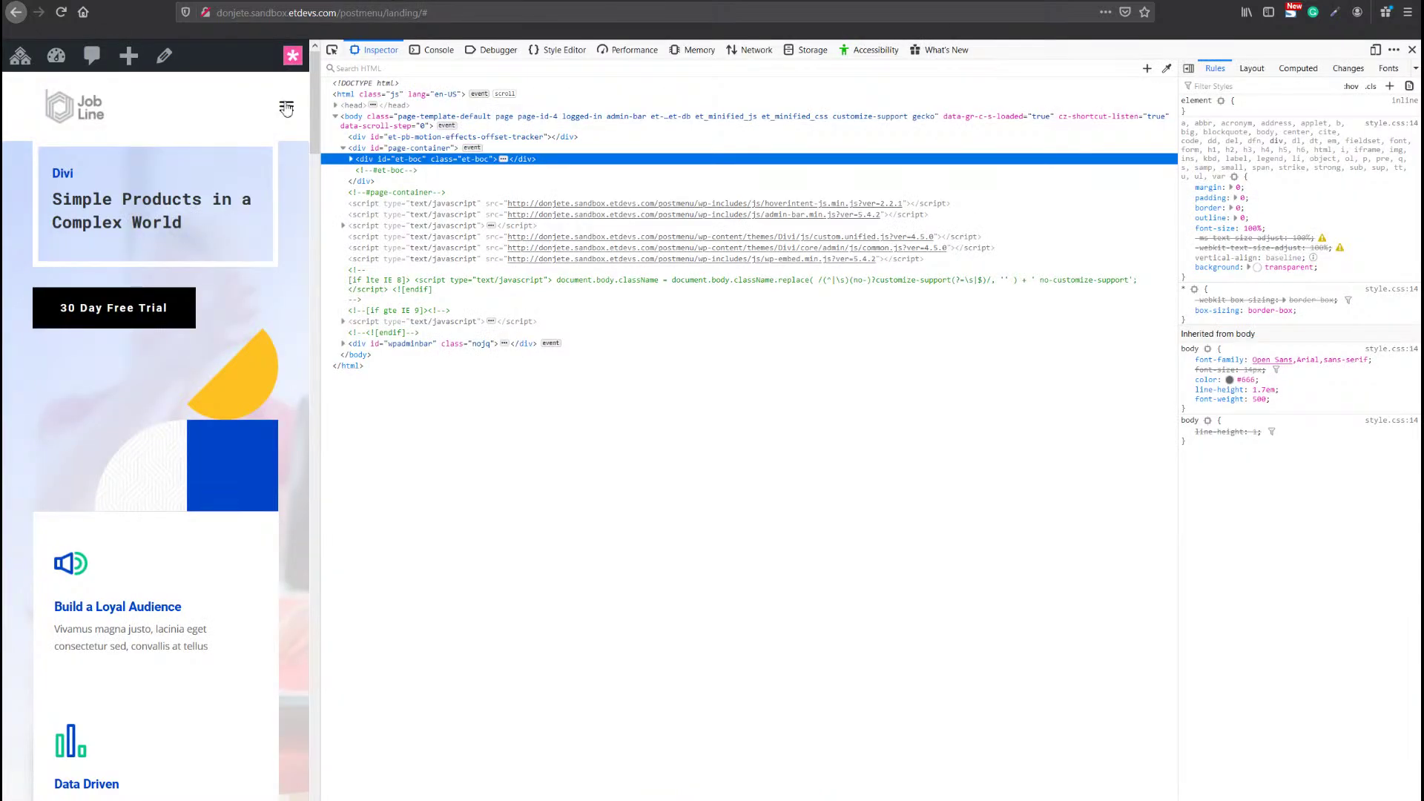
Set the row's maximum width to 50vw on desktop and 100% on tablet.
click(286, 108)
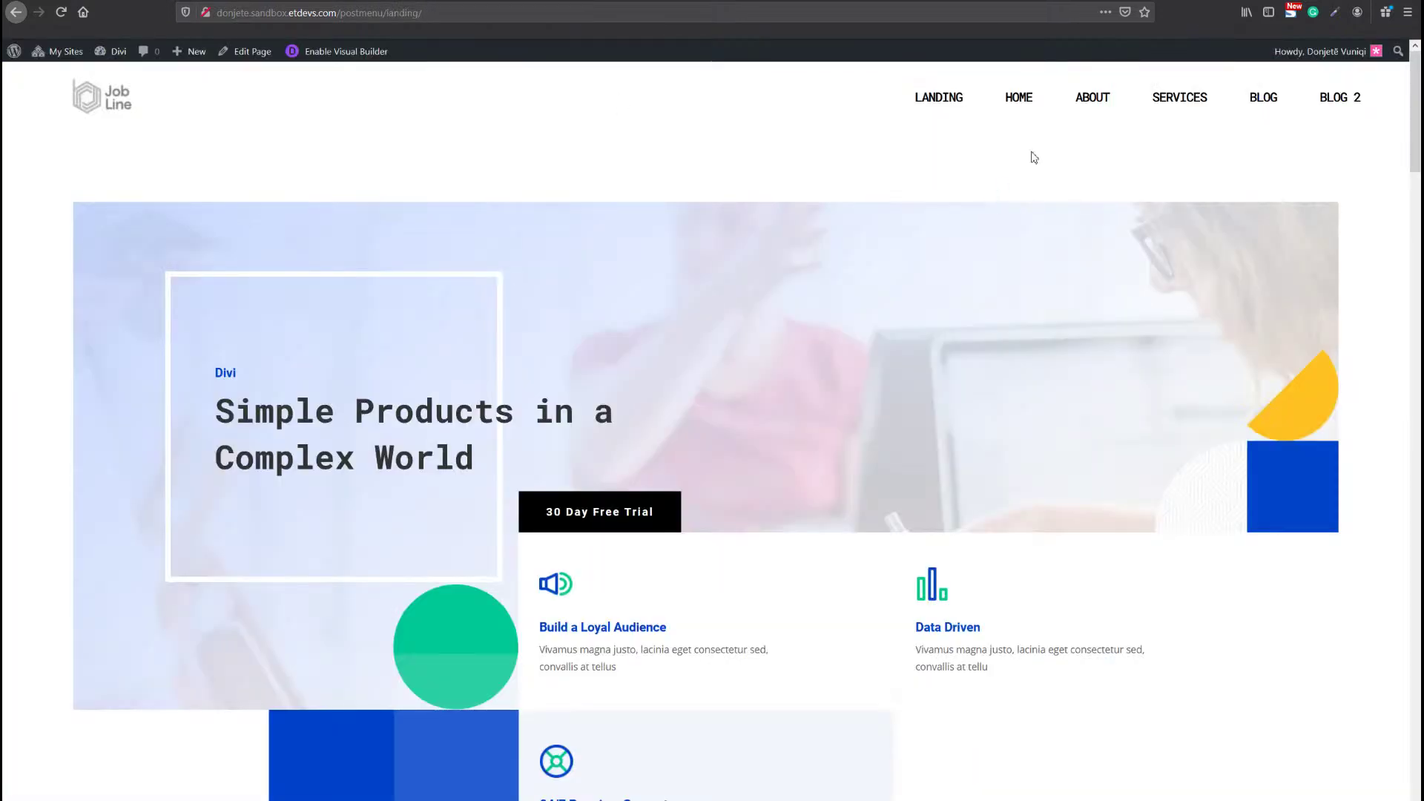
mouse_move(1270, 112)
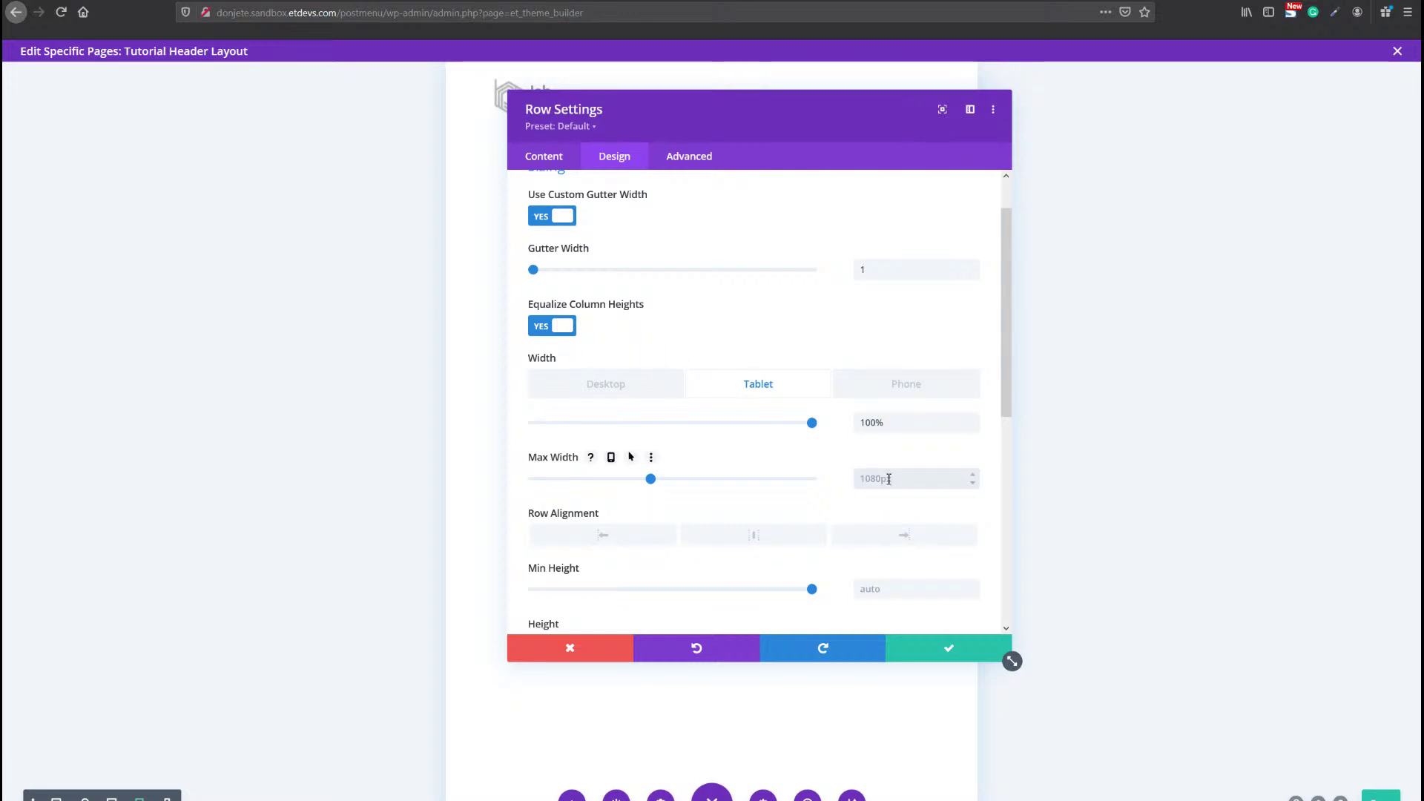
click(888, 478)
text(50vw)
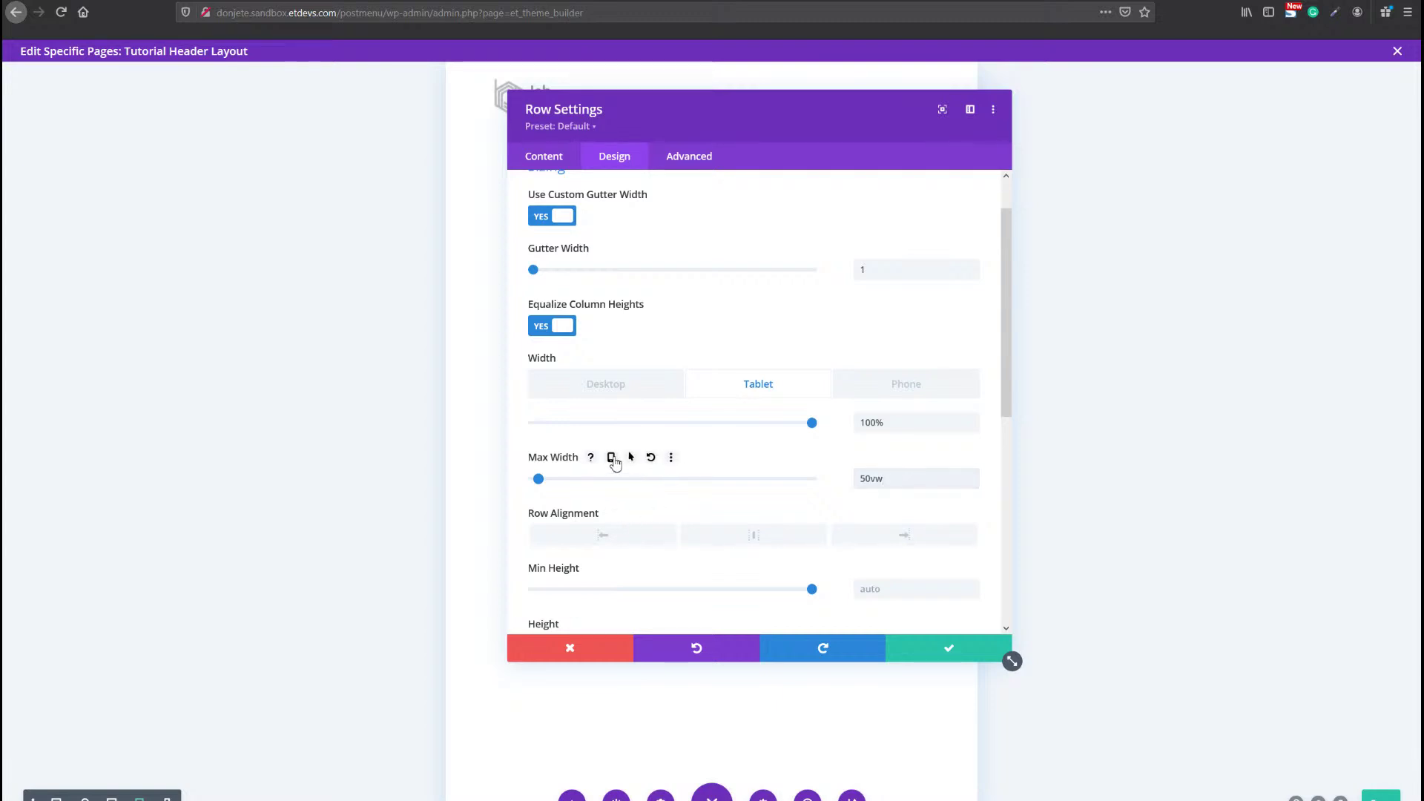
click(611, 458)
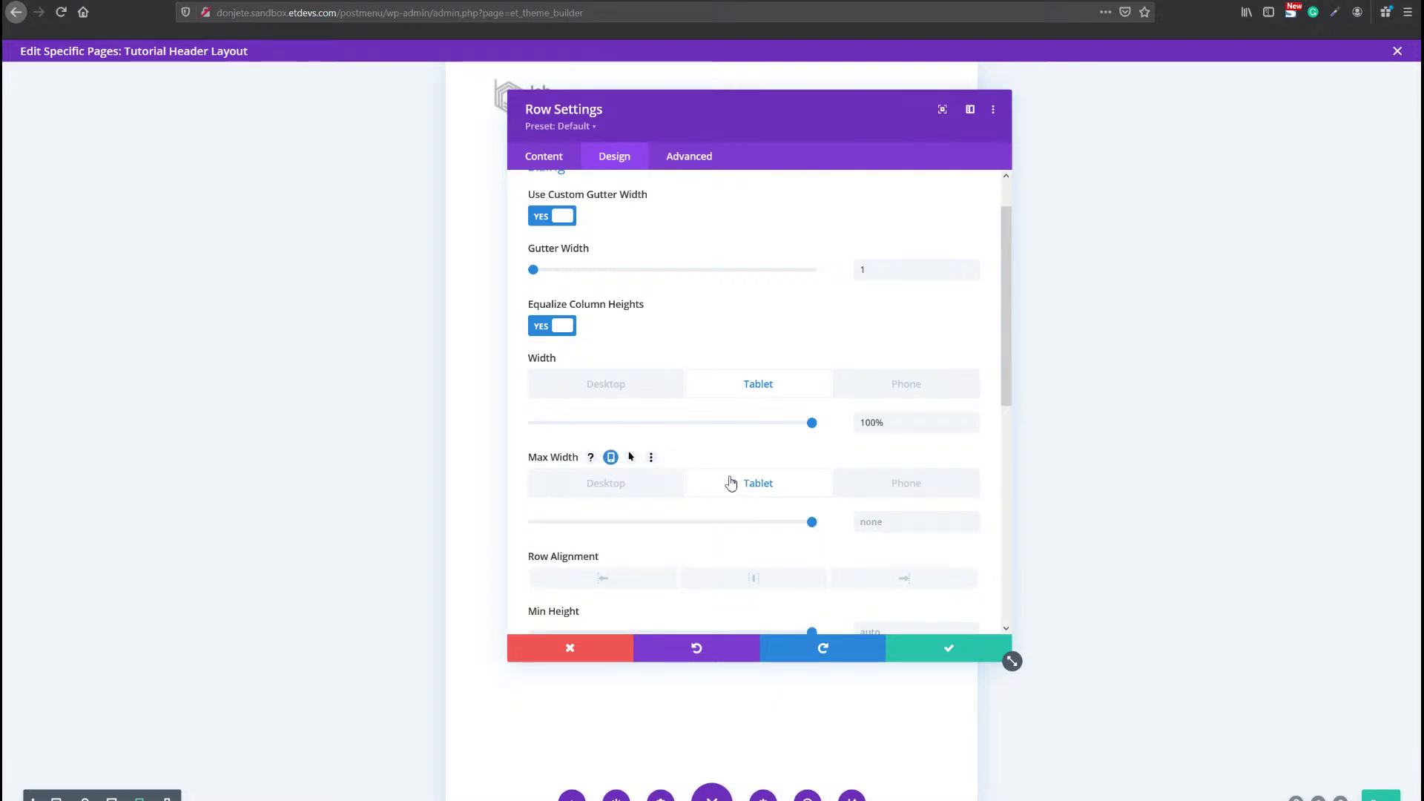
click(657, 491)
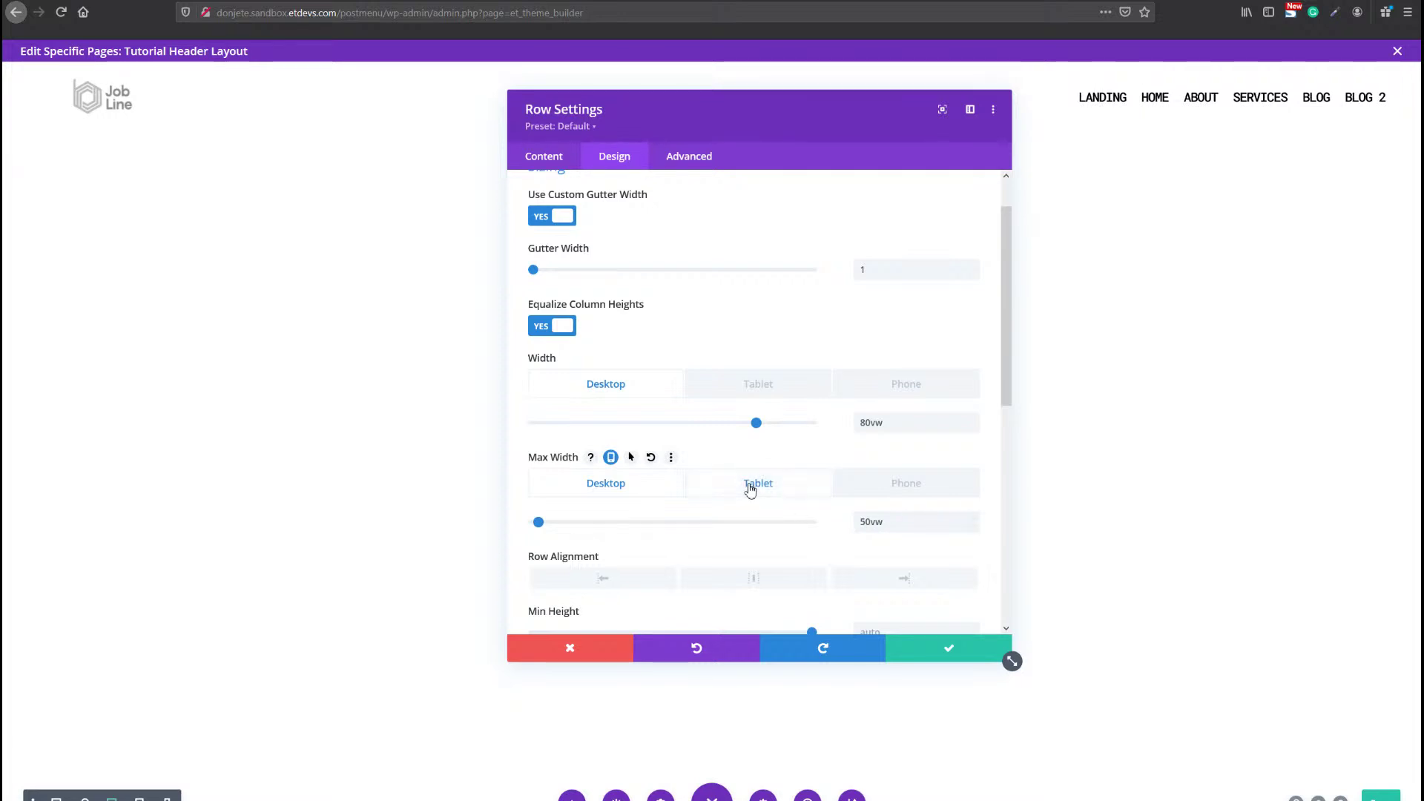
click(754, 486)
click(919, 519)
text(100)
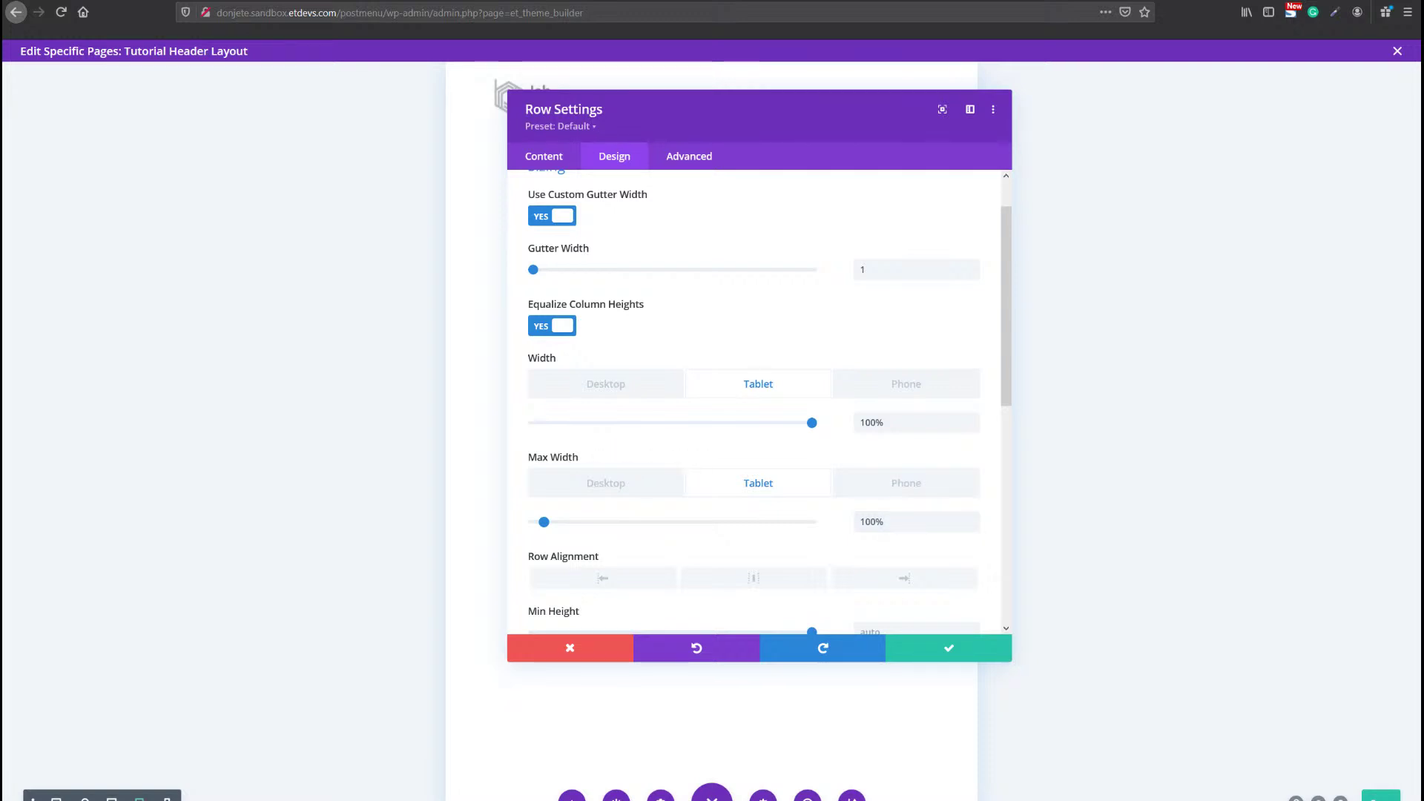
Give the row 10px of padding on all four sides, linking top with bottom and left with right.
scroll(680, 533, down, 4)
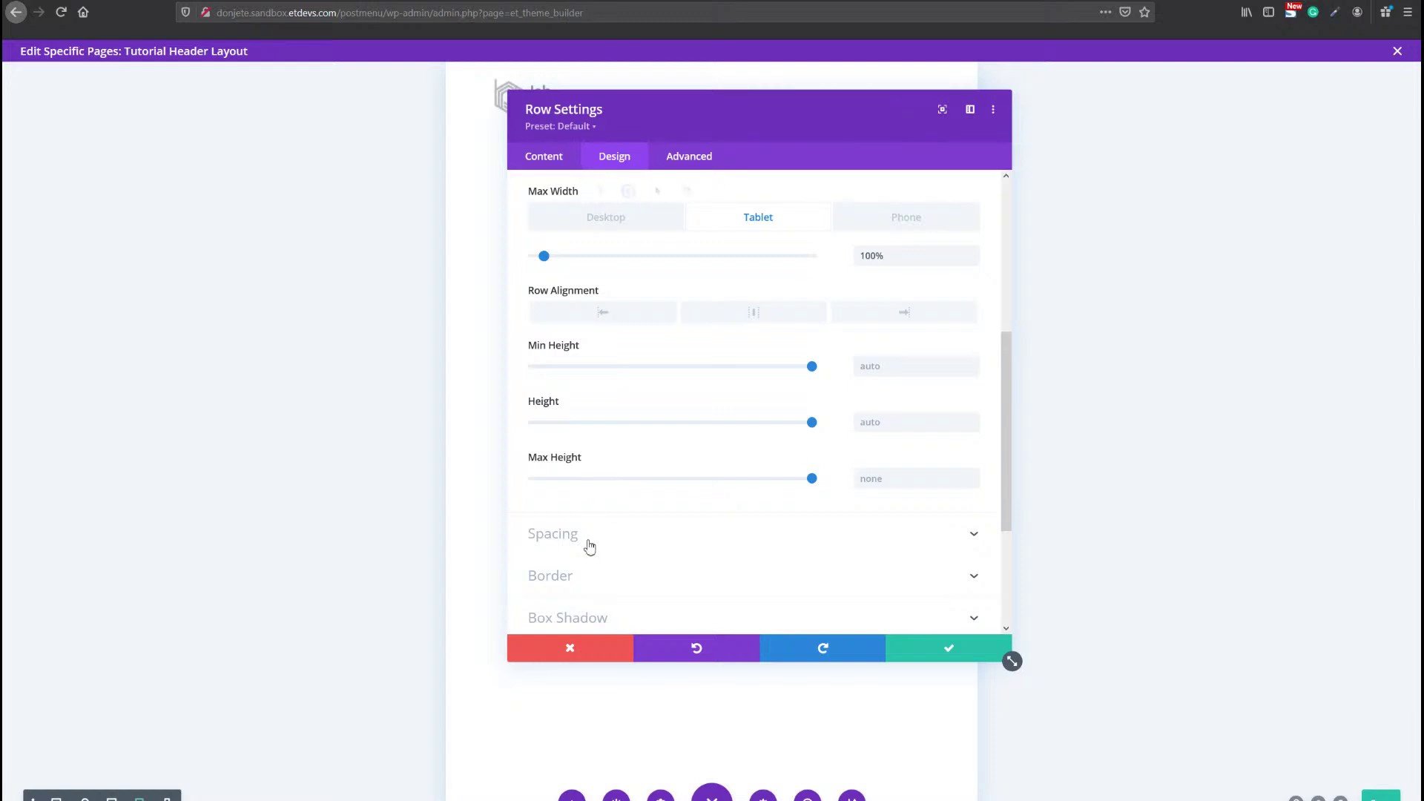
click(588, 542)
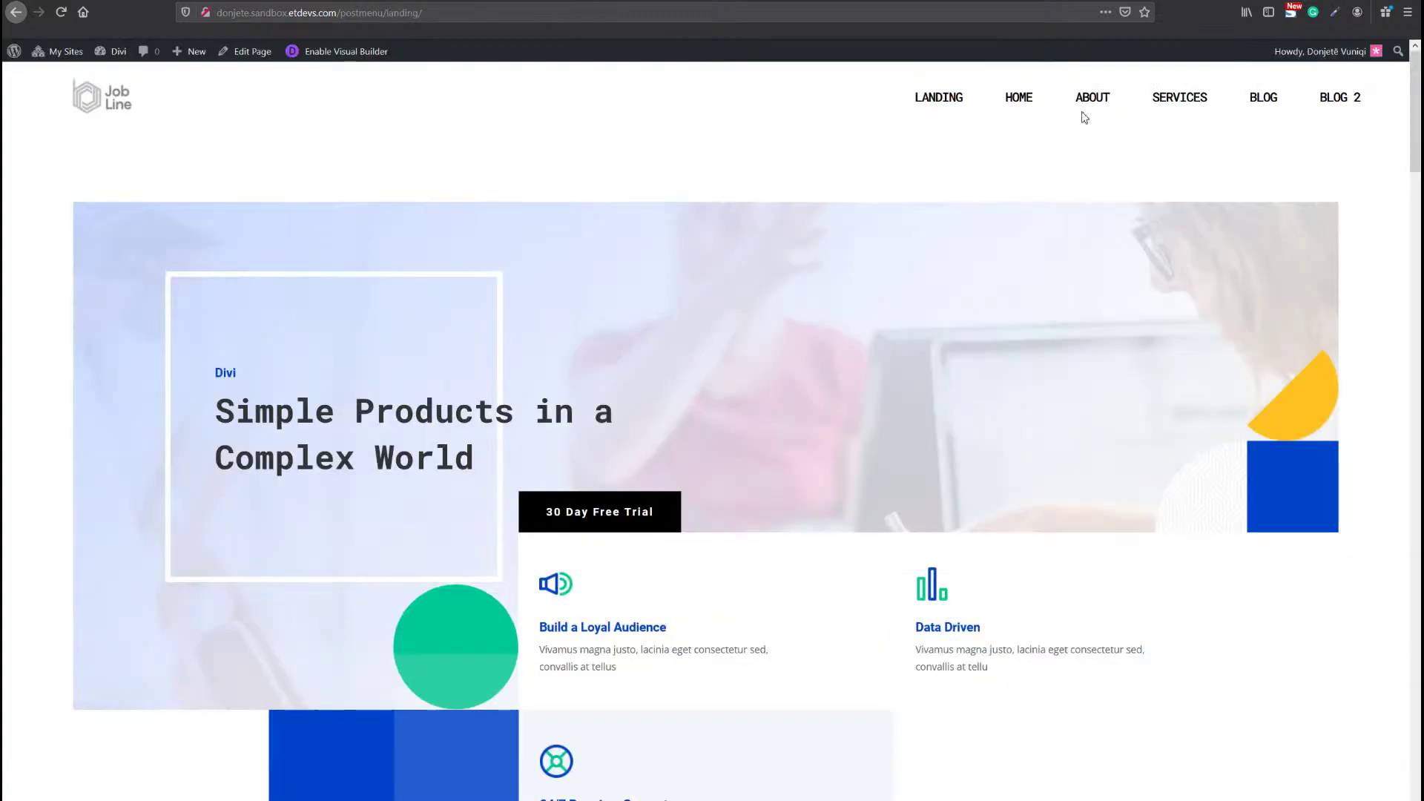
mouse_move(1263, 97)
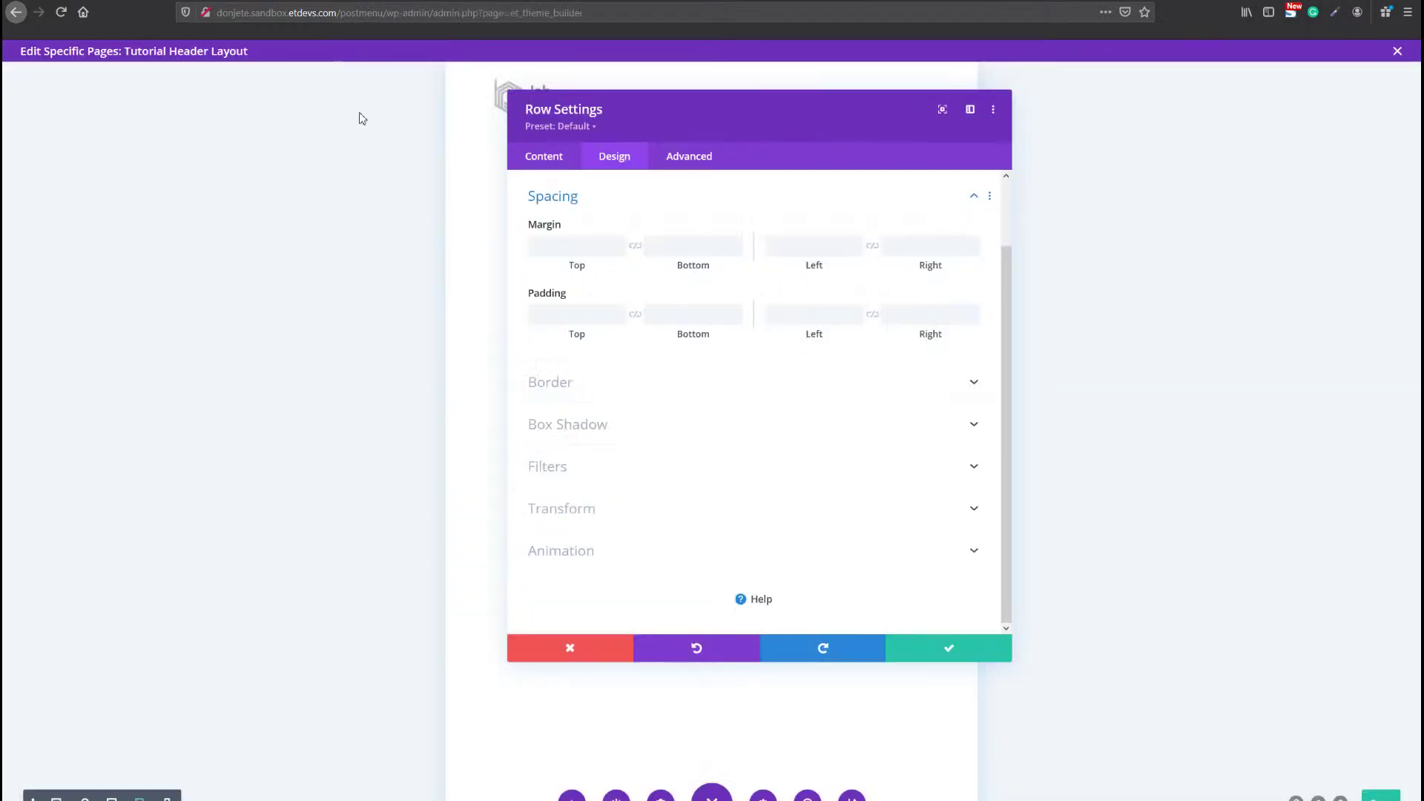
click(577, 315)
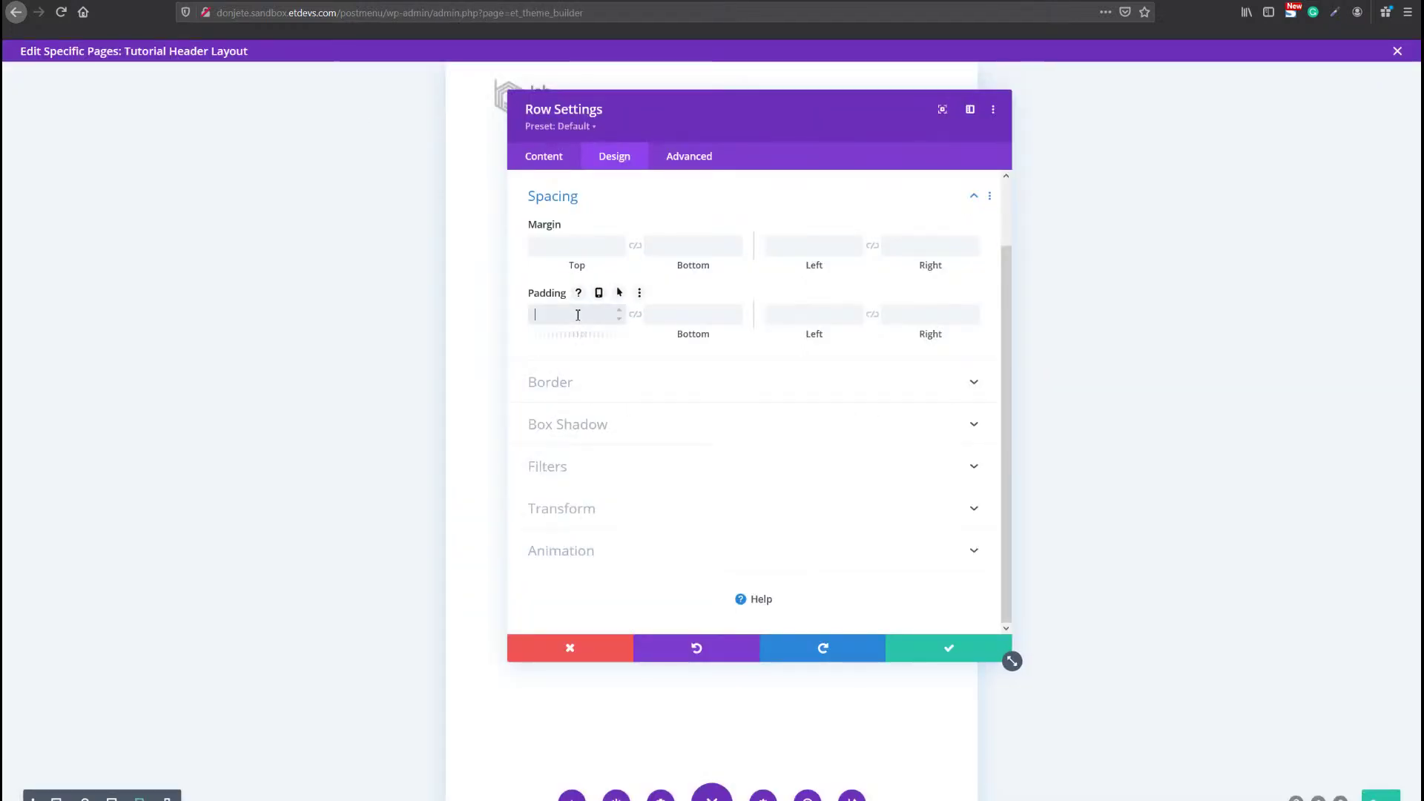
text(10px)
click(635, 314)
click(827, 316)
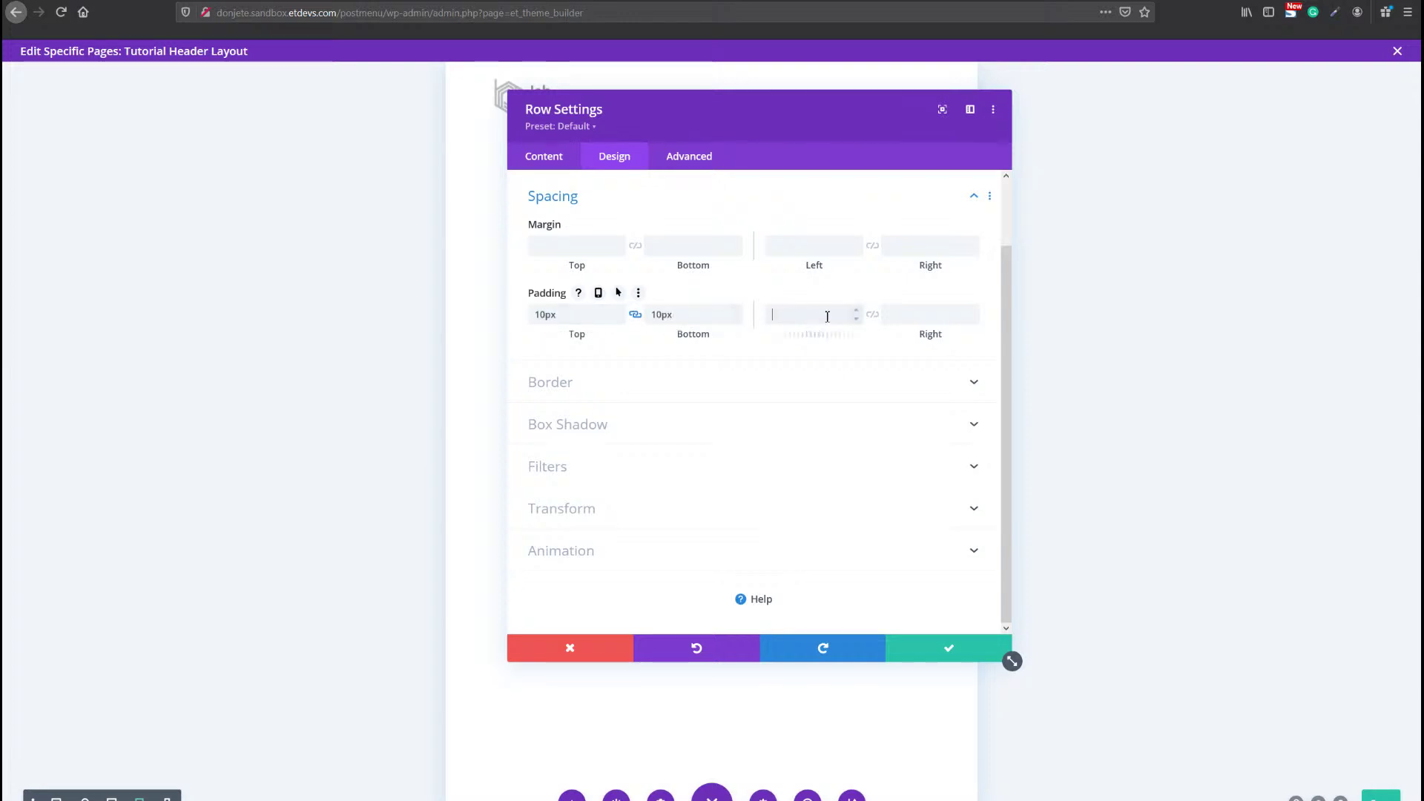
text(10px)
click(873, 316)
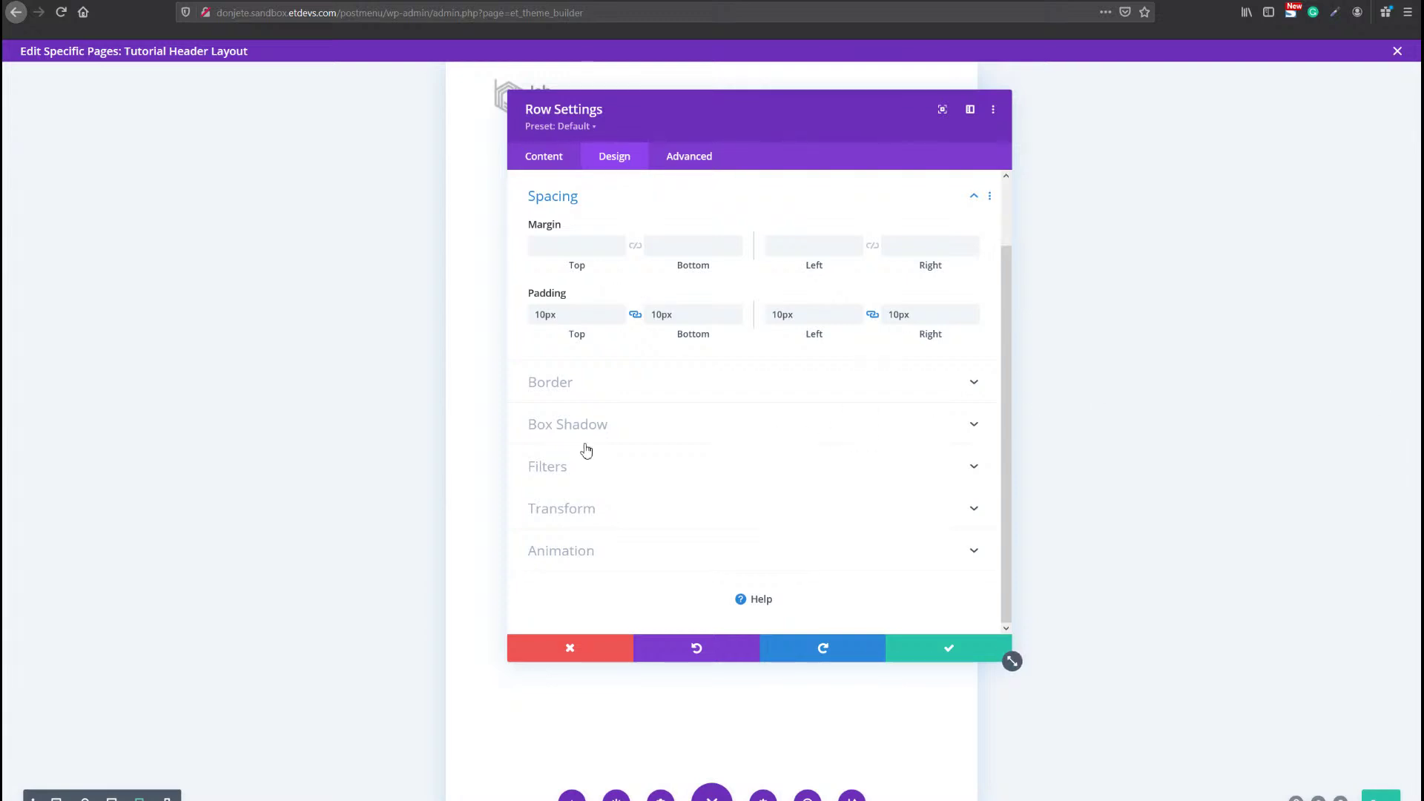
Apply the first box shadow preset to the row in desktop view, with a blur strength of 30px.
click(582, 442)
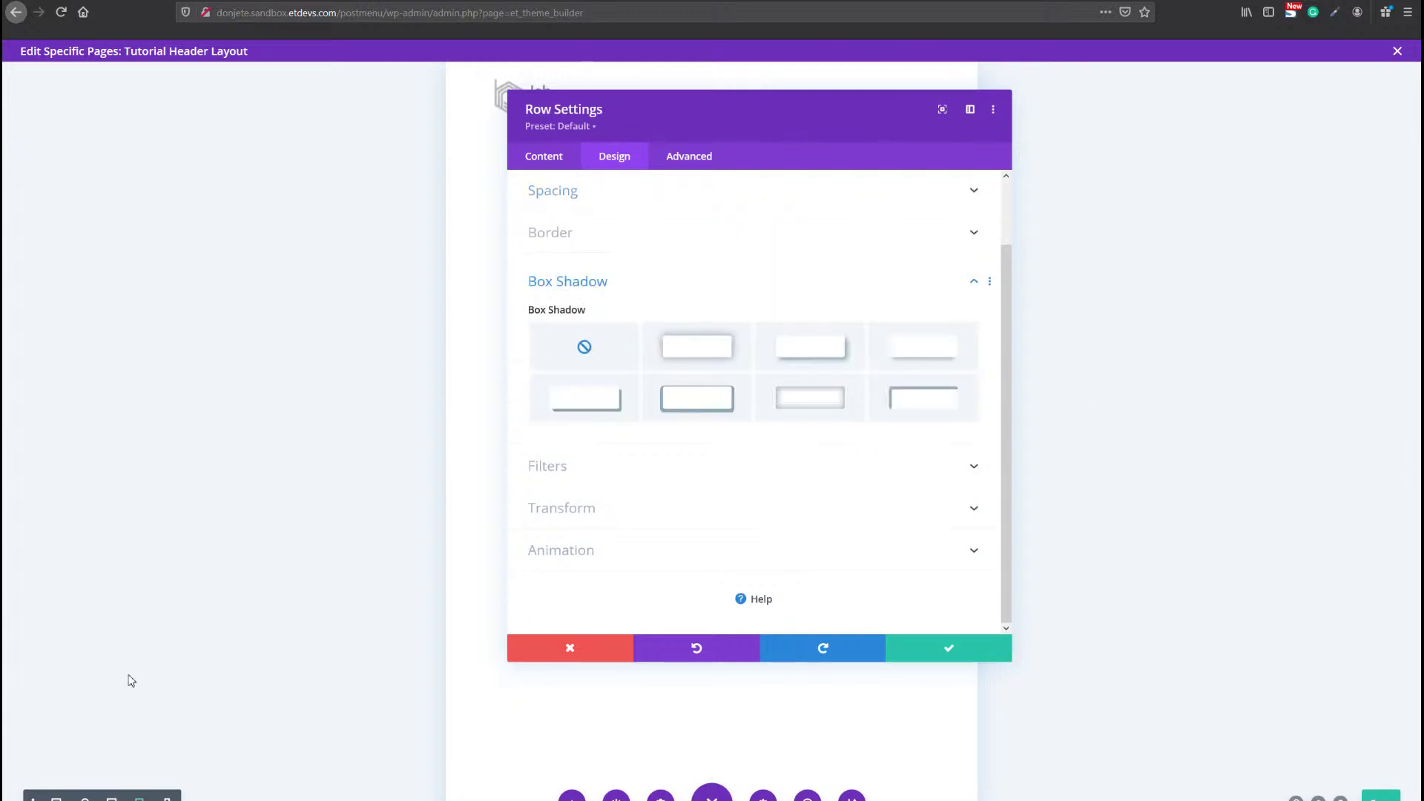
click(113, 798)
drag(680, 111, 943, 78)
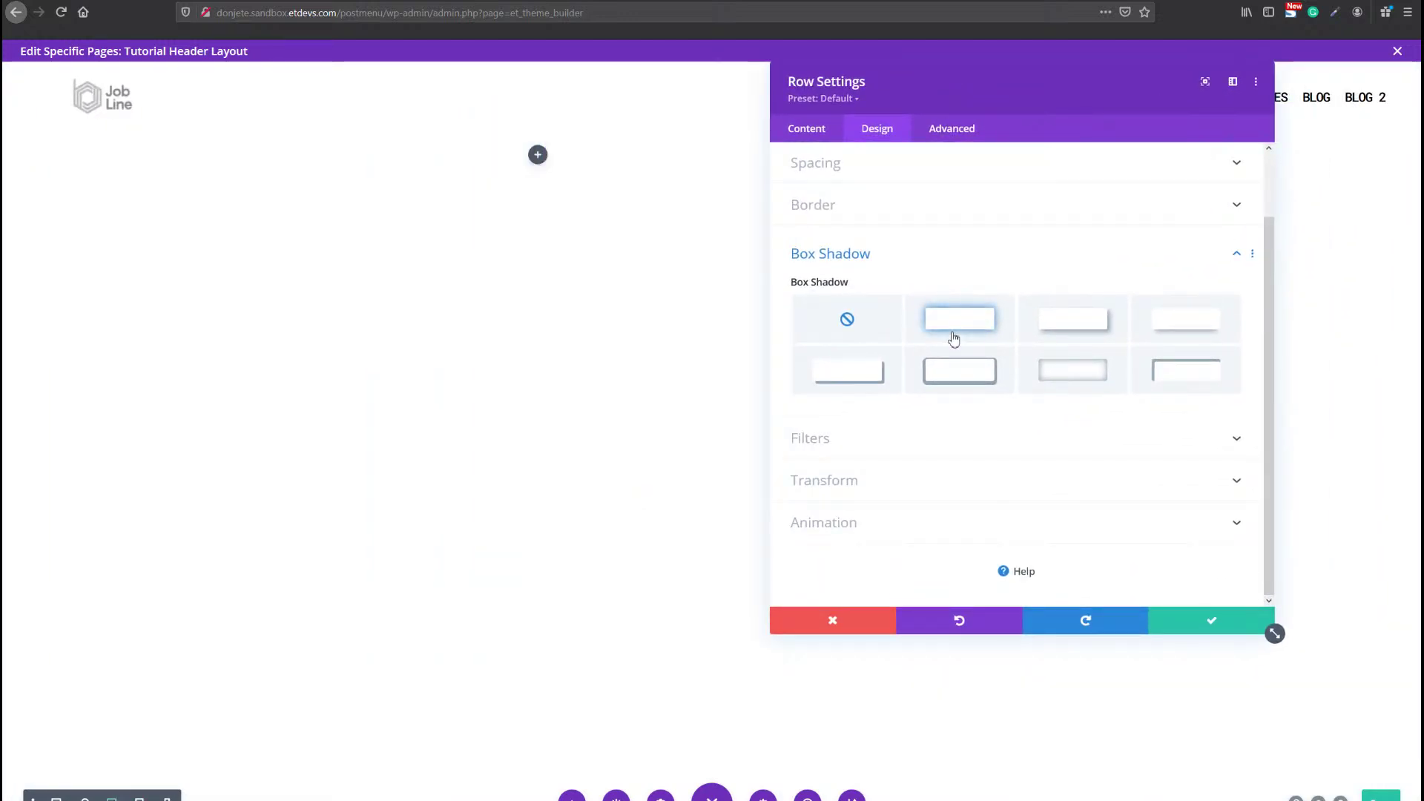
click(954, 339)
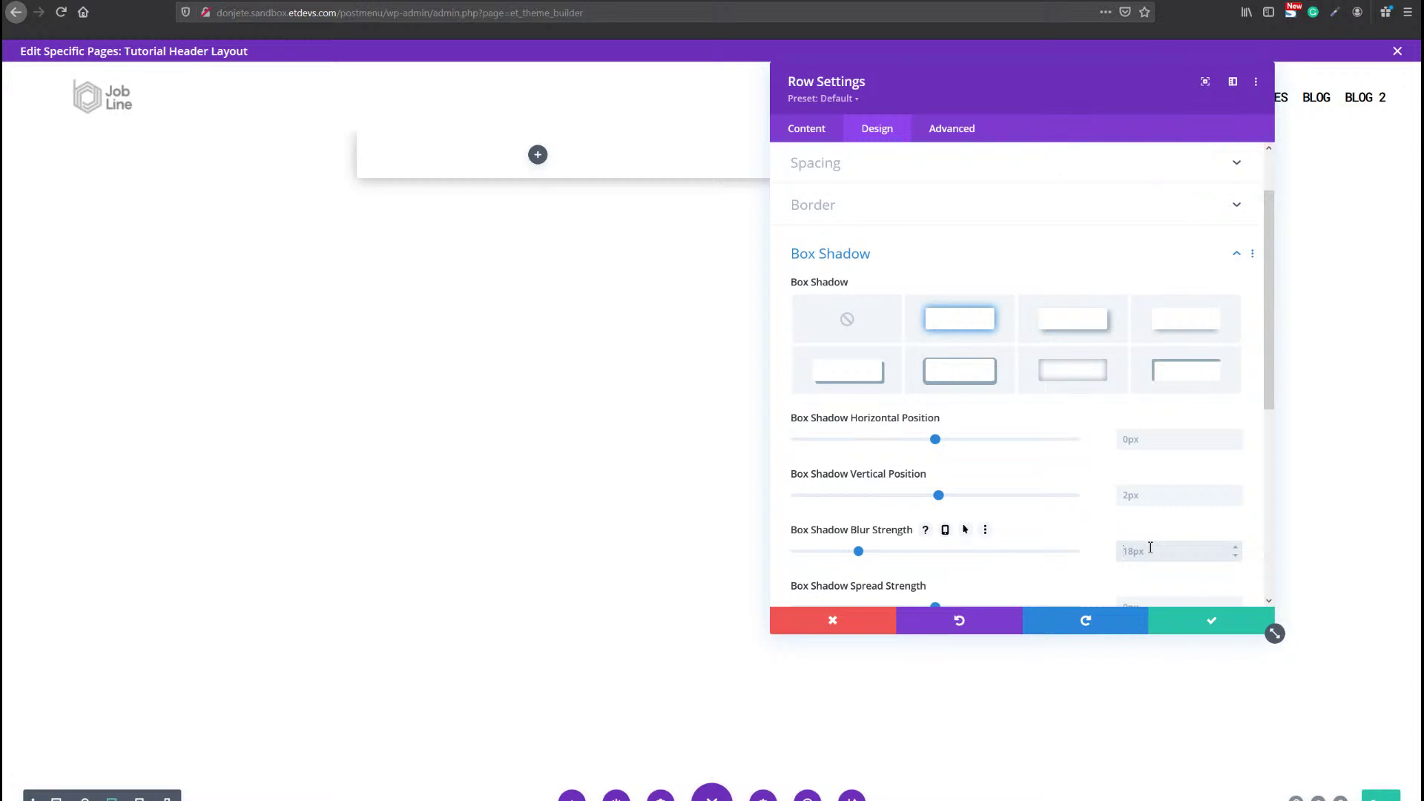
text(30px)
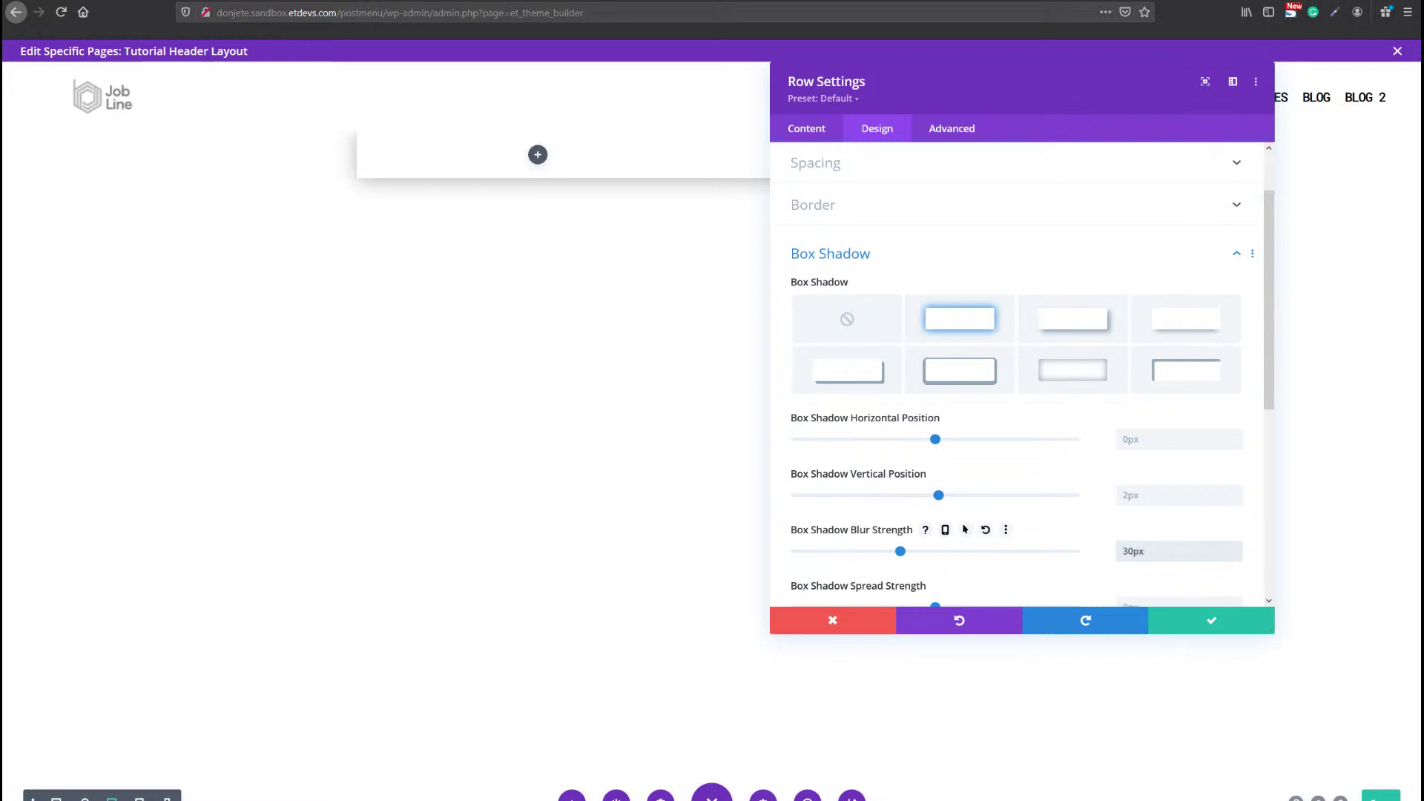
key(Return)
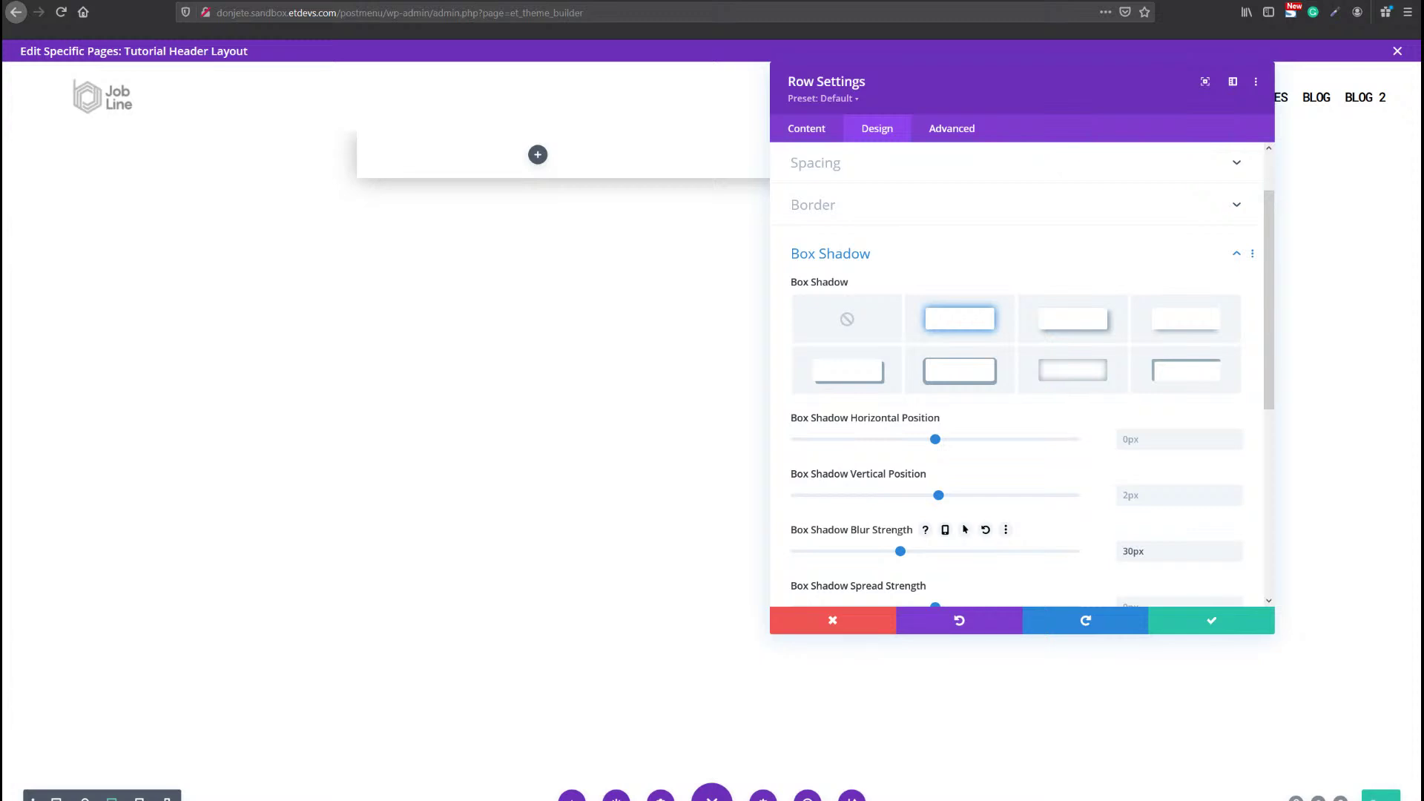
Set the row's shadow color to rgba(0,0,0,0.13) on desktop and fully transparent rgba(0,0,0,0) on tablet.
scroll(801, 508, down, 2)
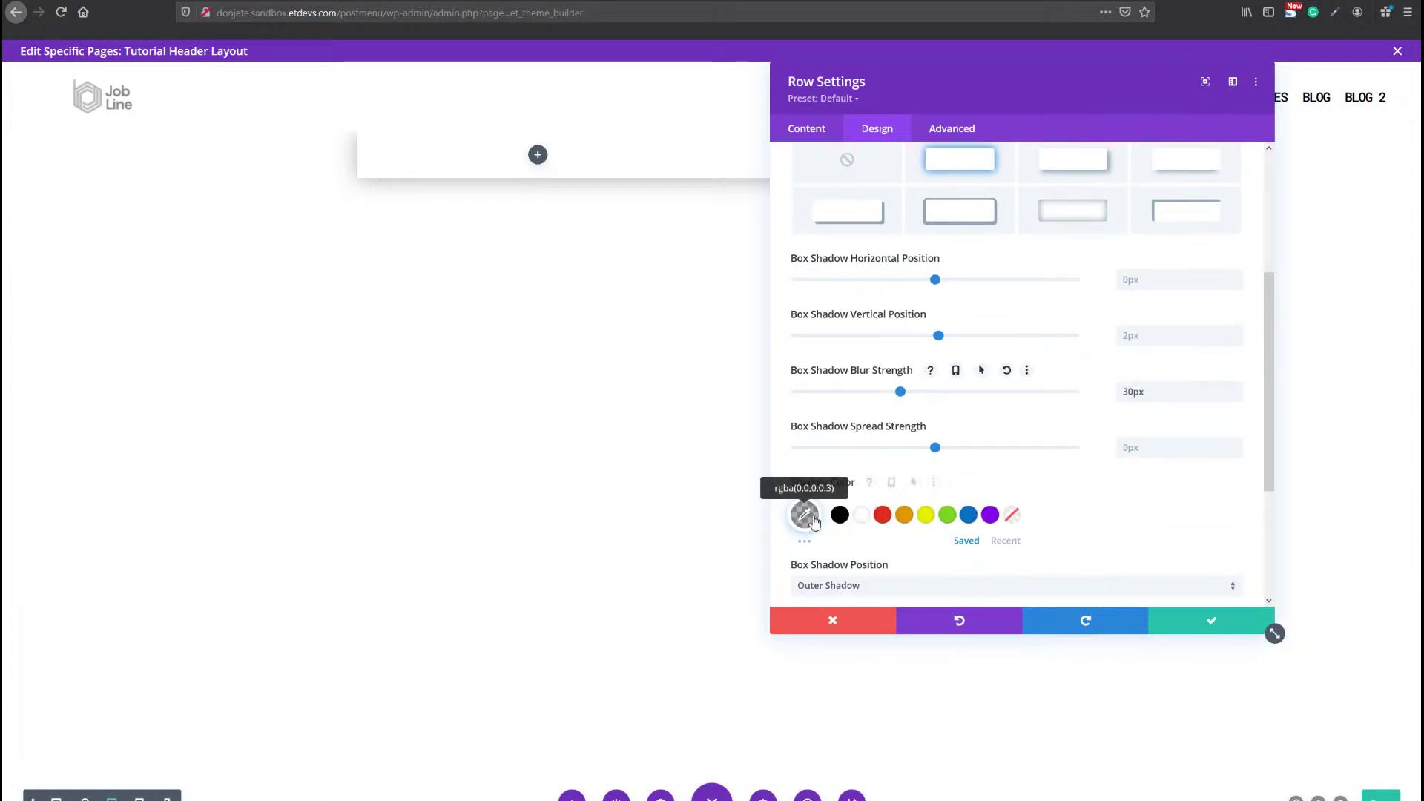
click(813, 521)
key(ctrl+v)
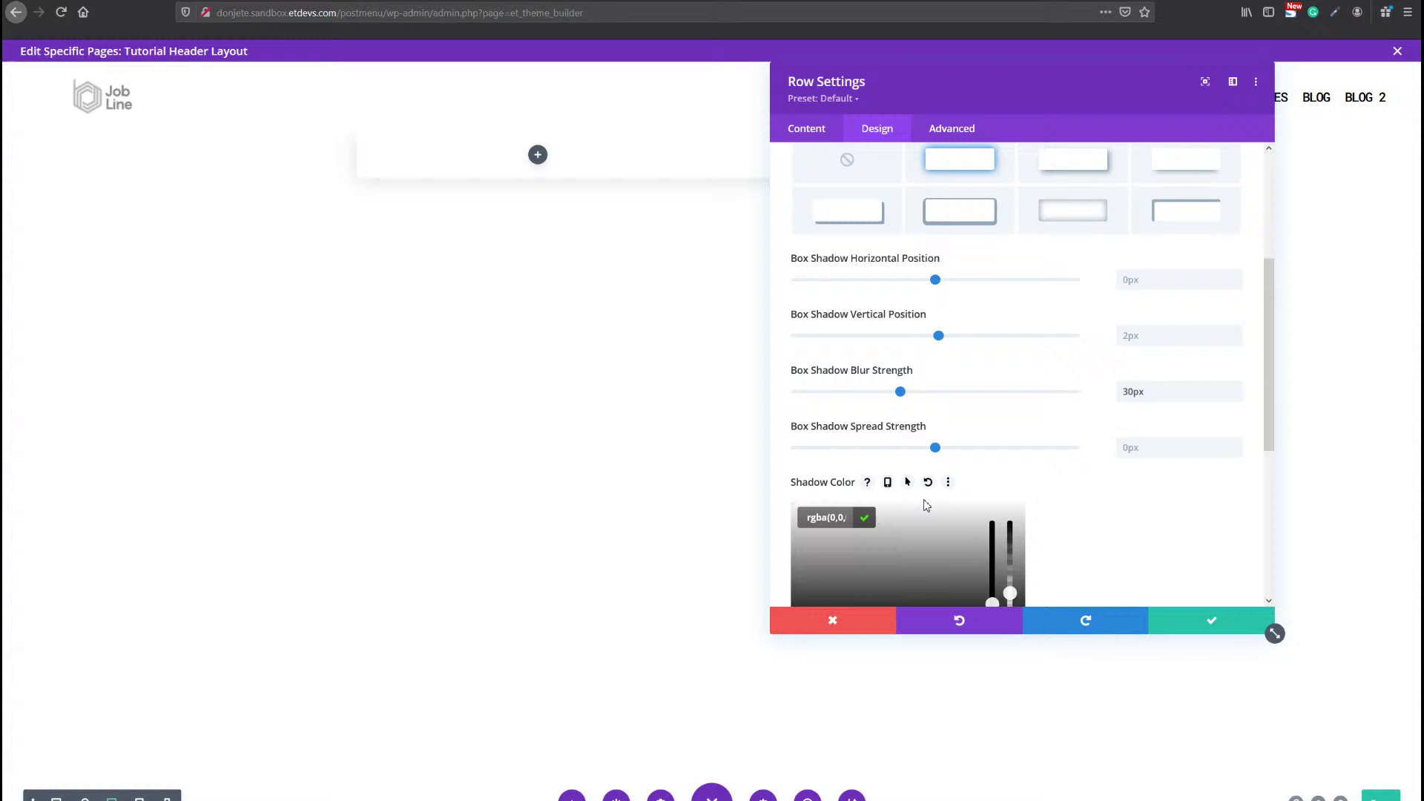
click(889, 484)
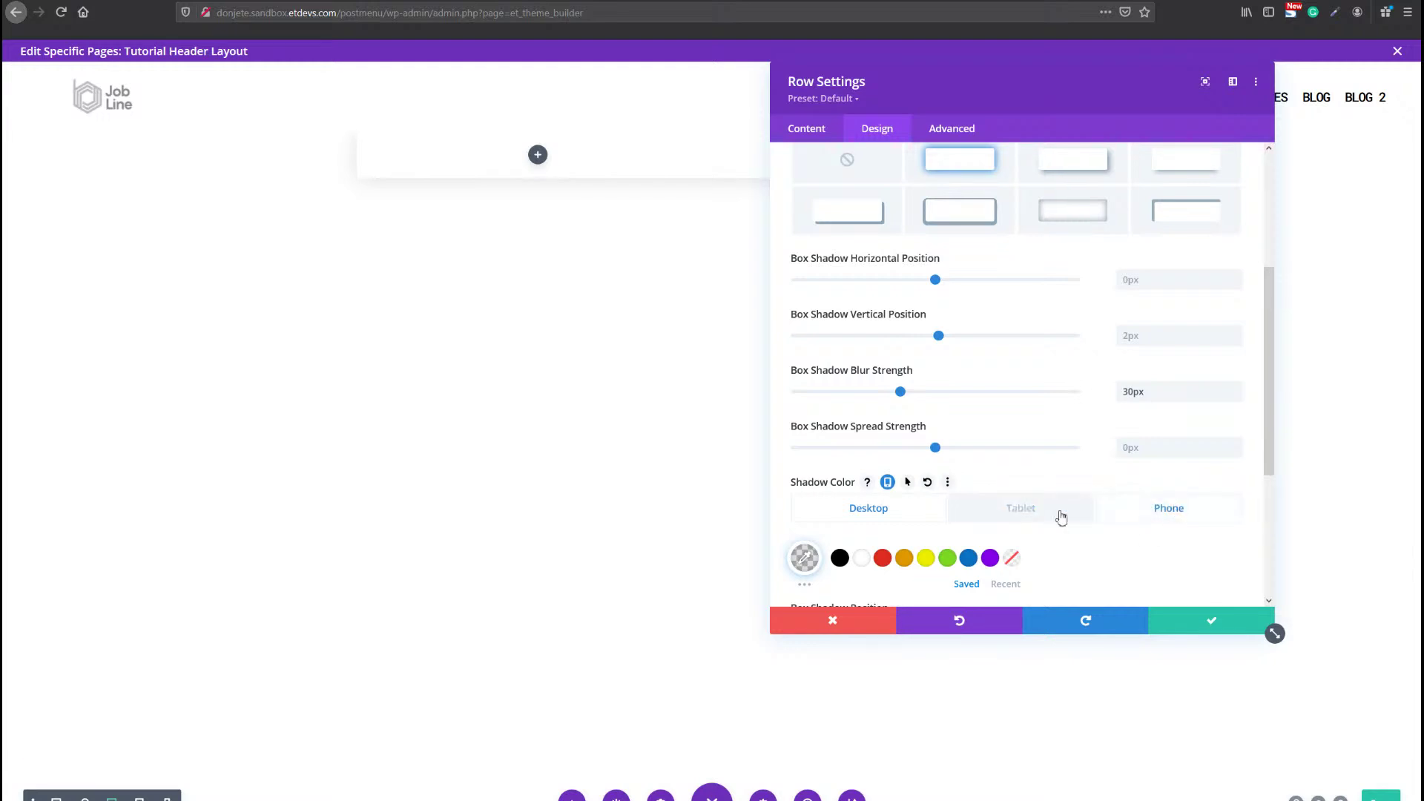
click(1010, 510)
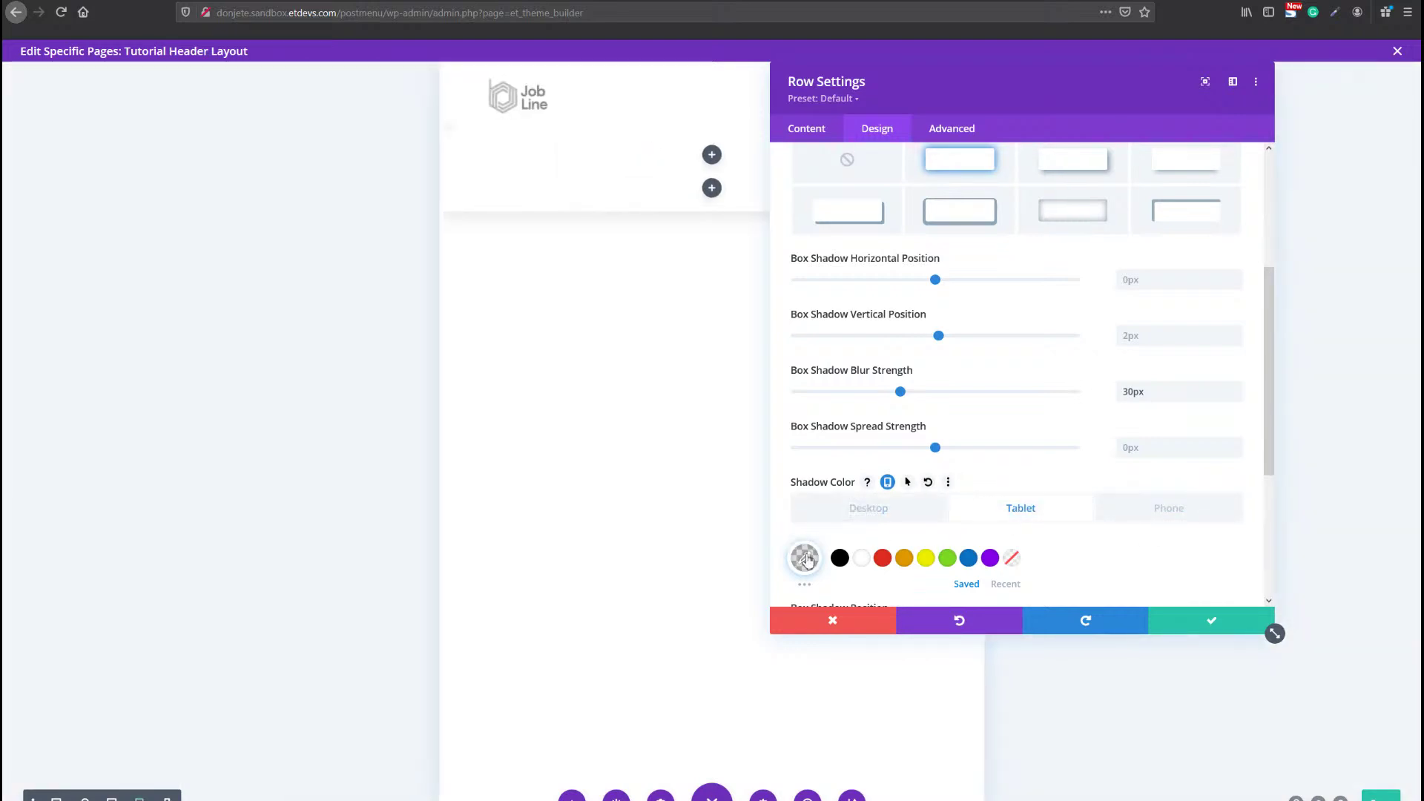
click(806, 560)
scroll(947, 531, down, 2)
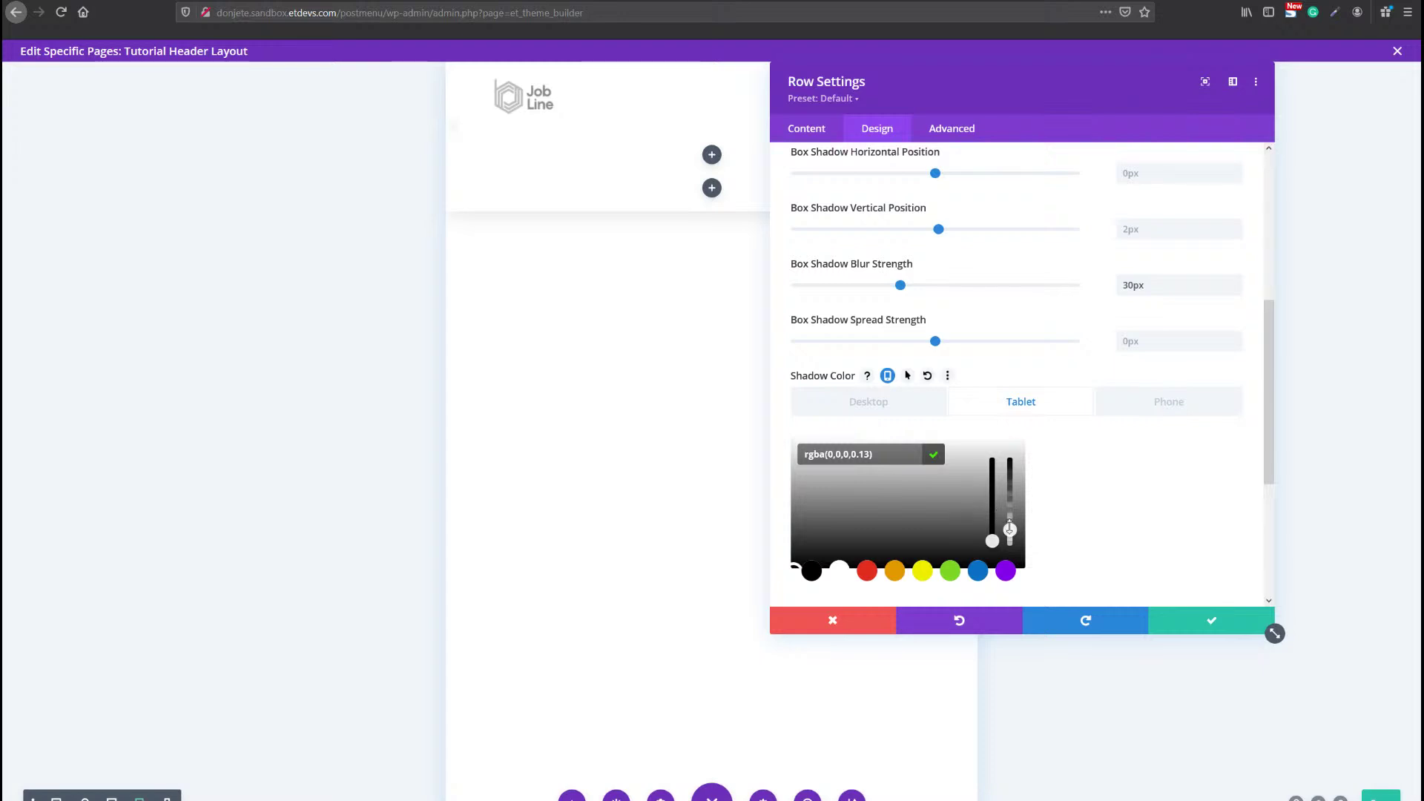
drag(1010, 530, 1011, 553)
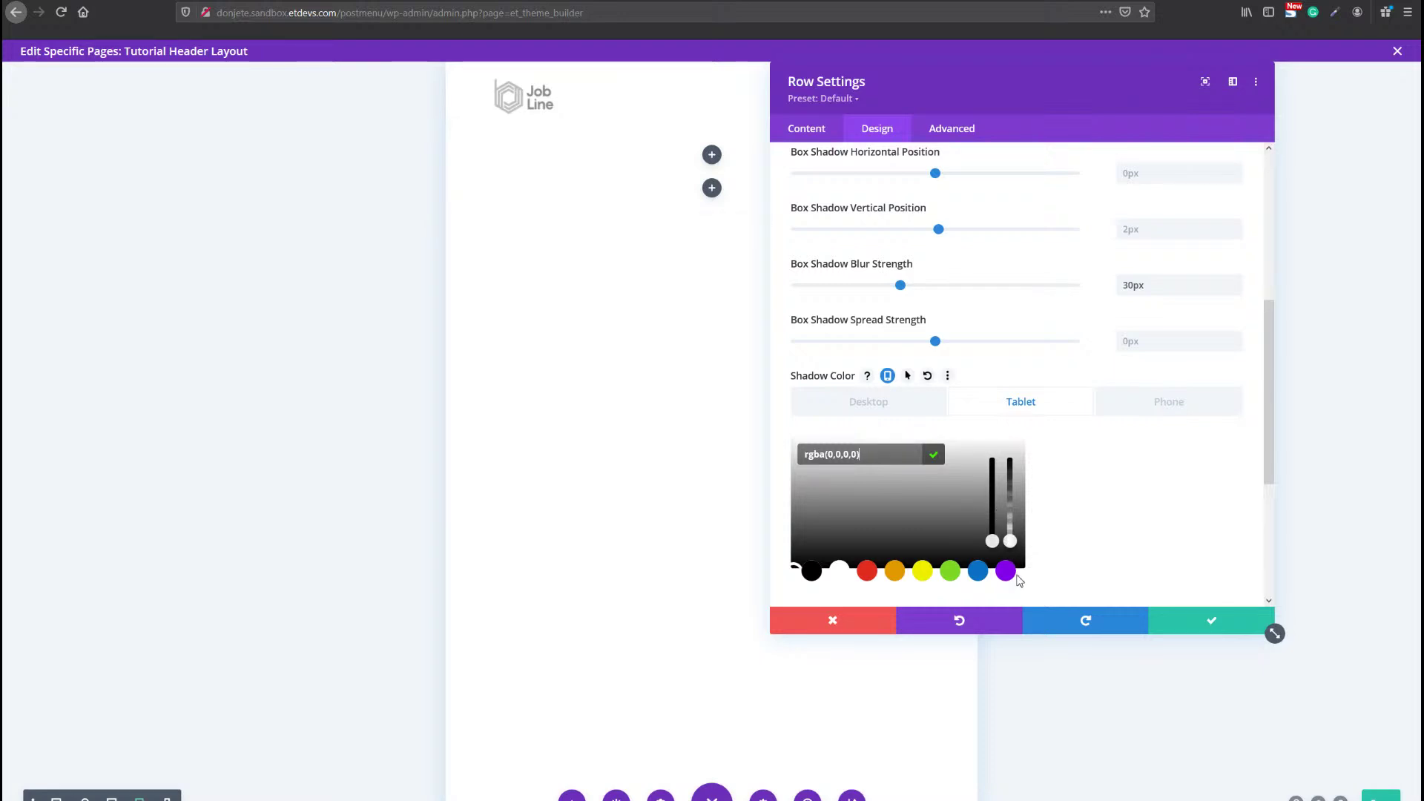
click(897, 420)
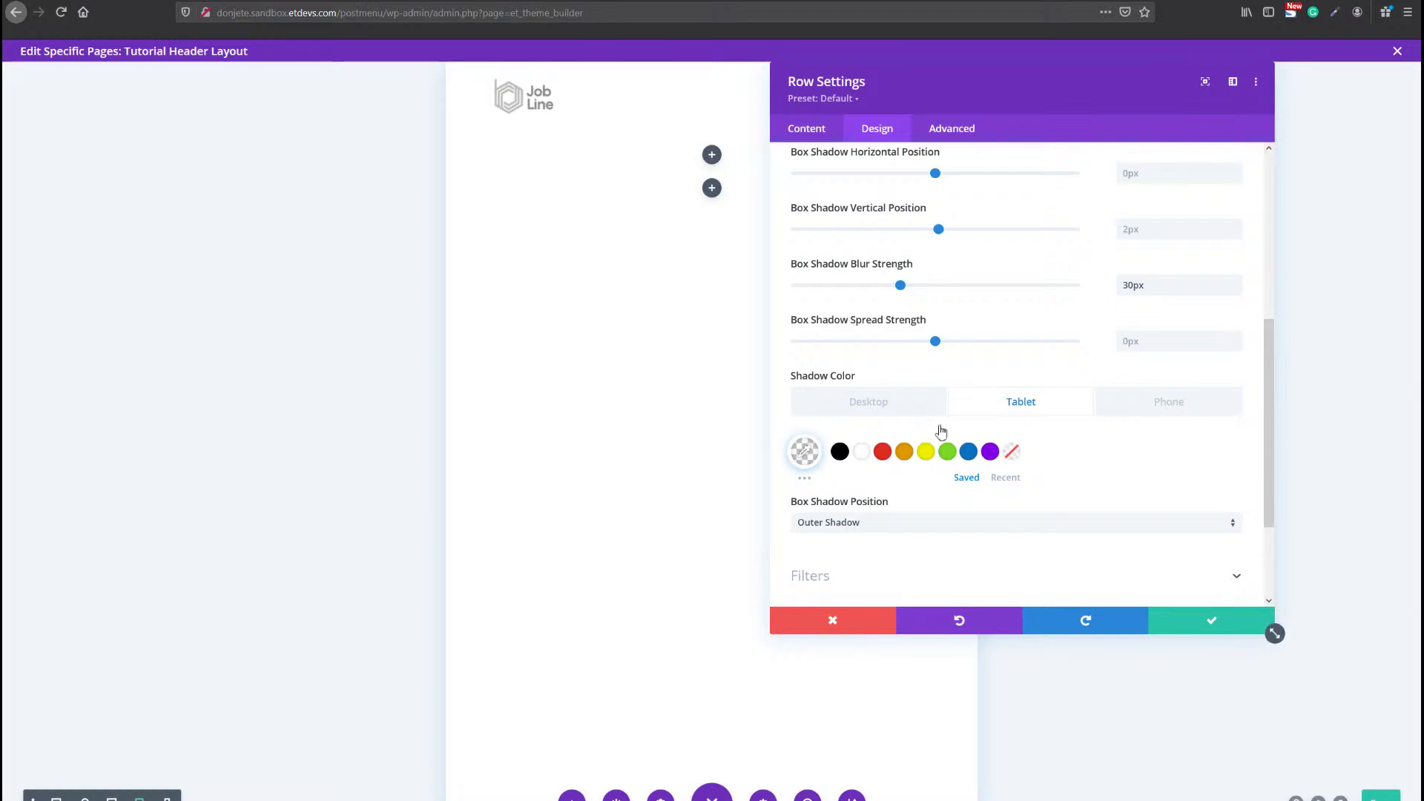
click(898, 407)
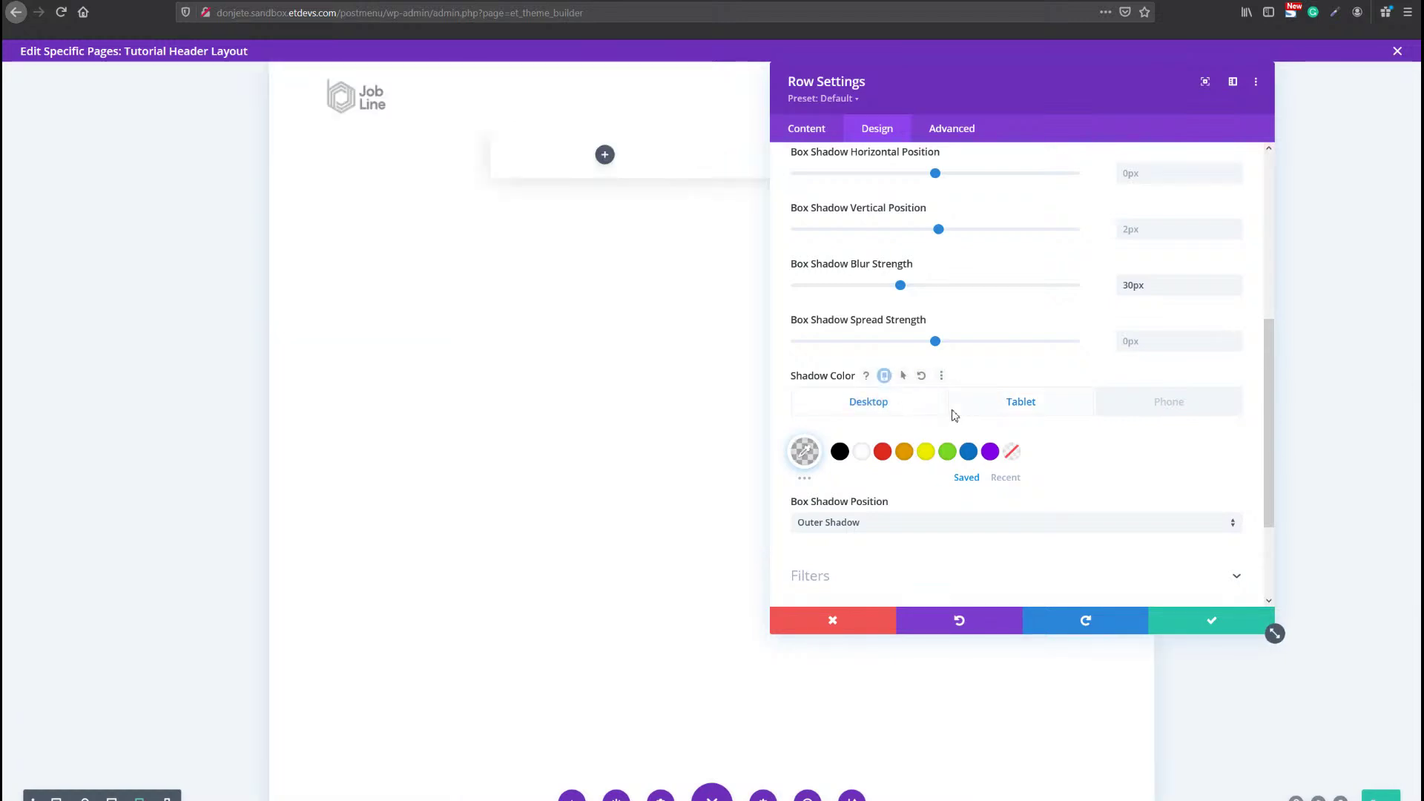
Assign the CSS classes "dropdown-menu dropdown-menu-1" to the two-column row.
click(954, 129)
click(883, 212)
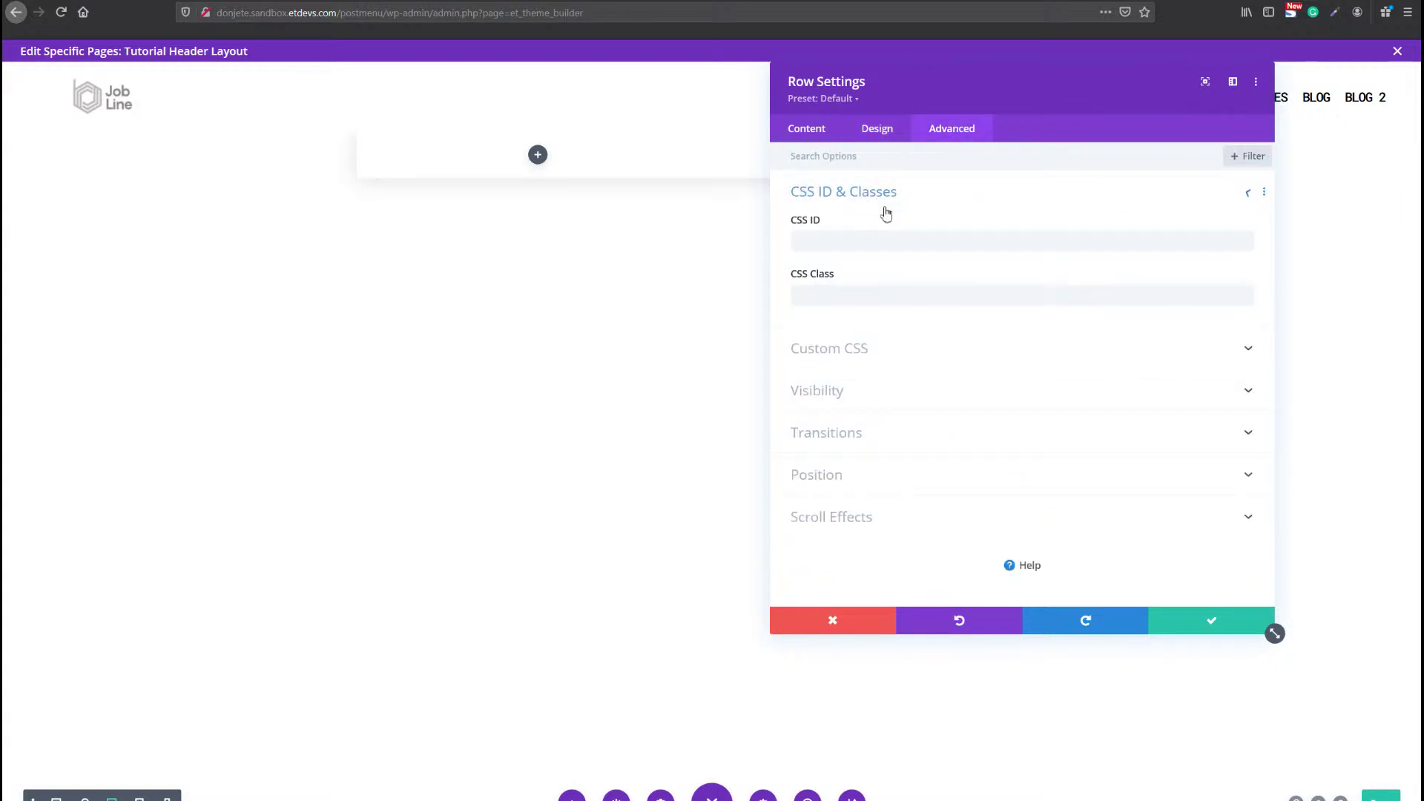
click(885, 296)
text(dropdown-menu dropdown-menu-1)
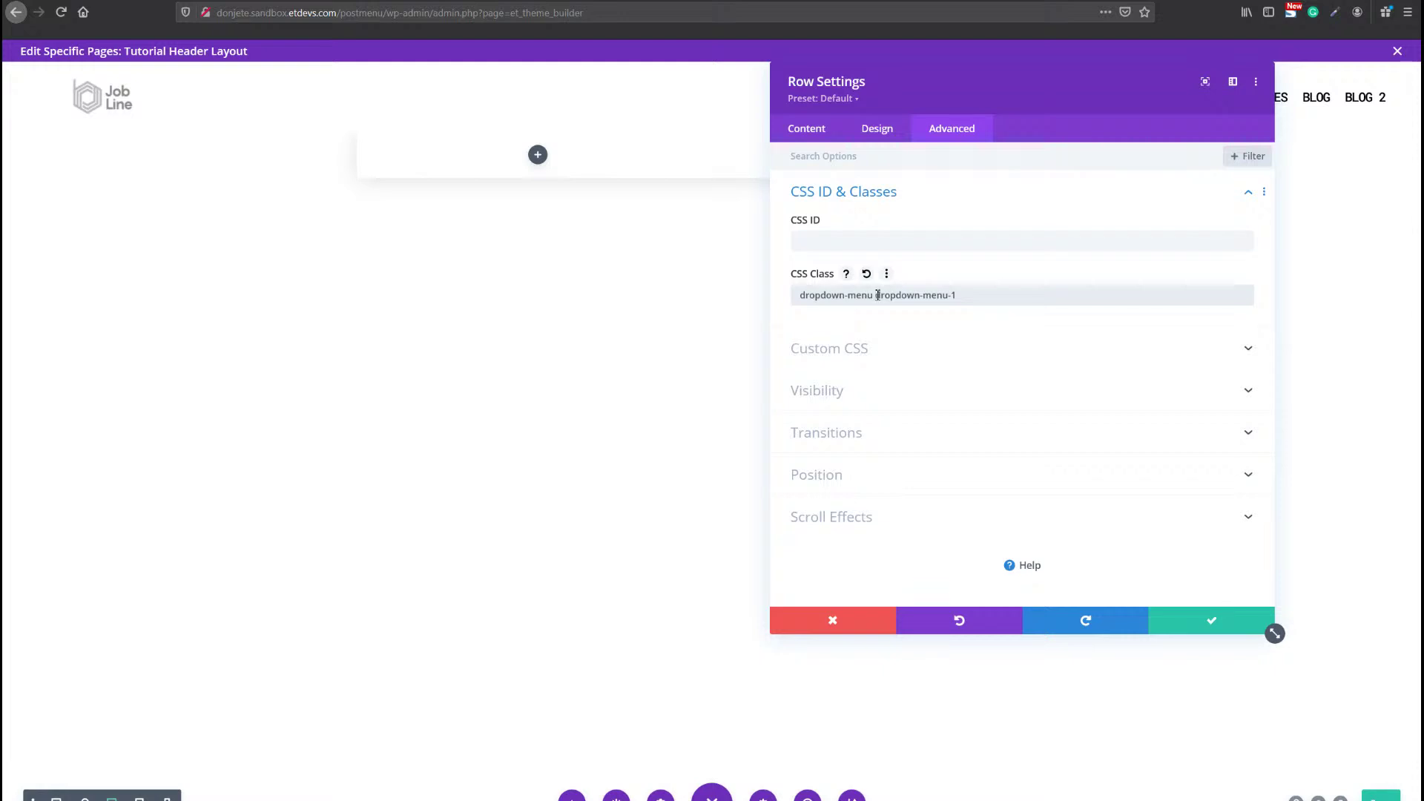
drag(874, 295, 964, 296)
click(966, 298)
Set the row's position to Absolute with its location at the top-right corner.
click(887, 481)
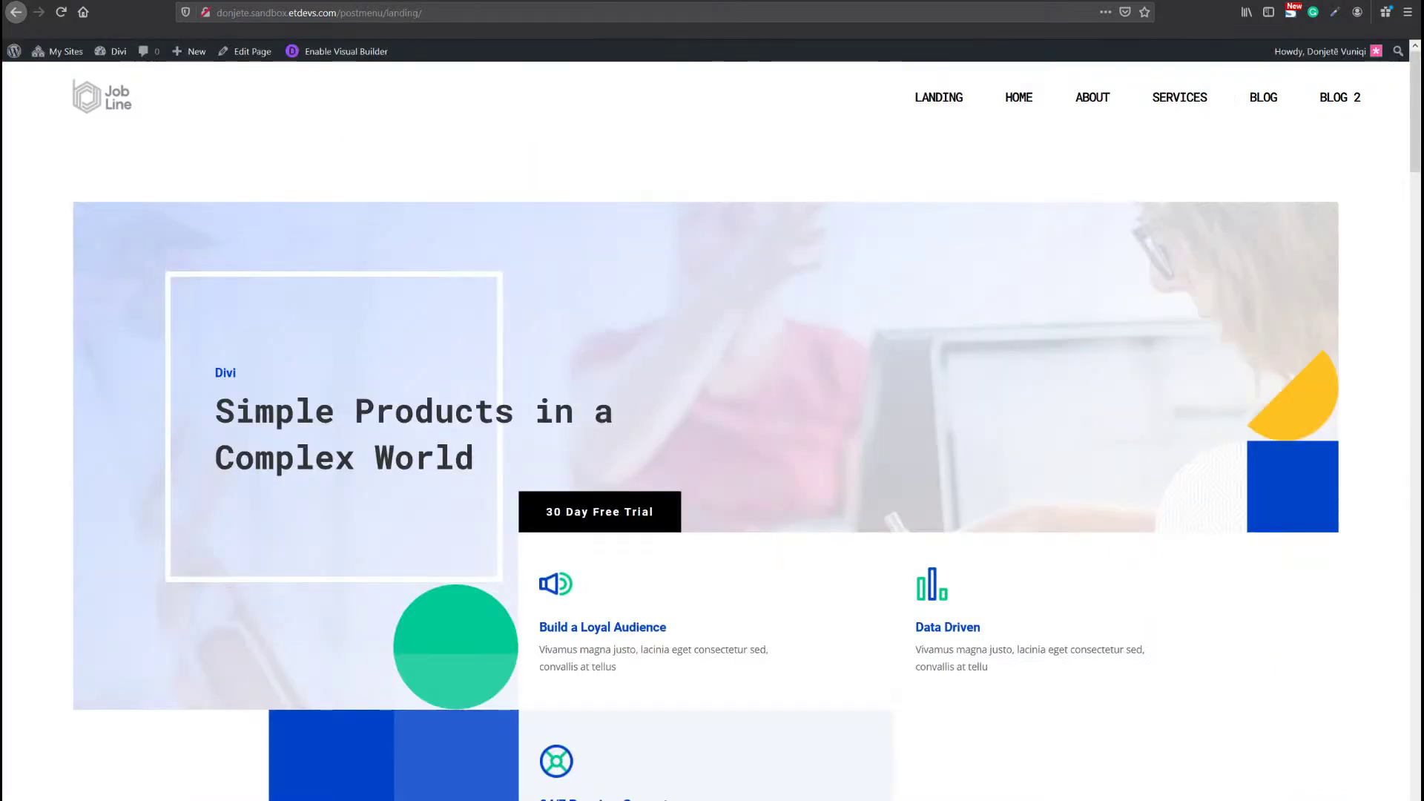
mouse_move(1259, 111)
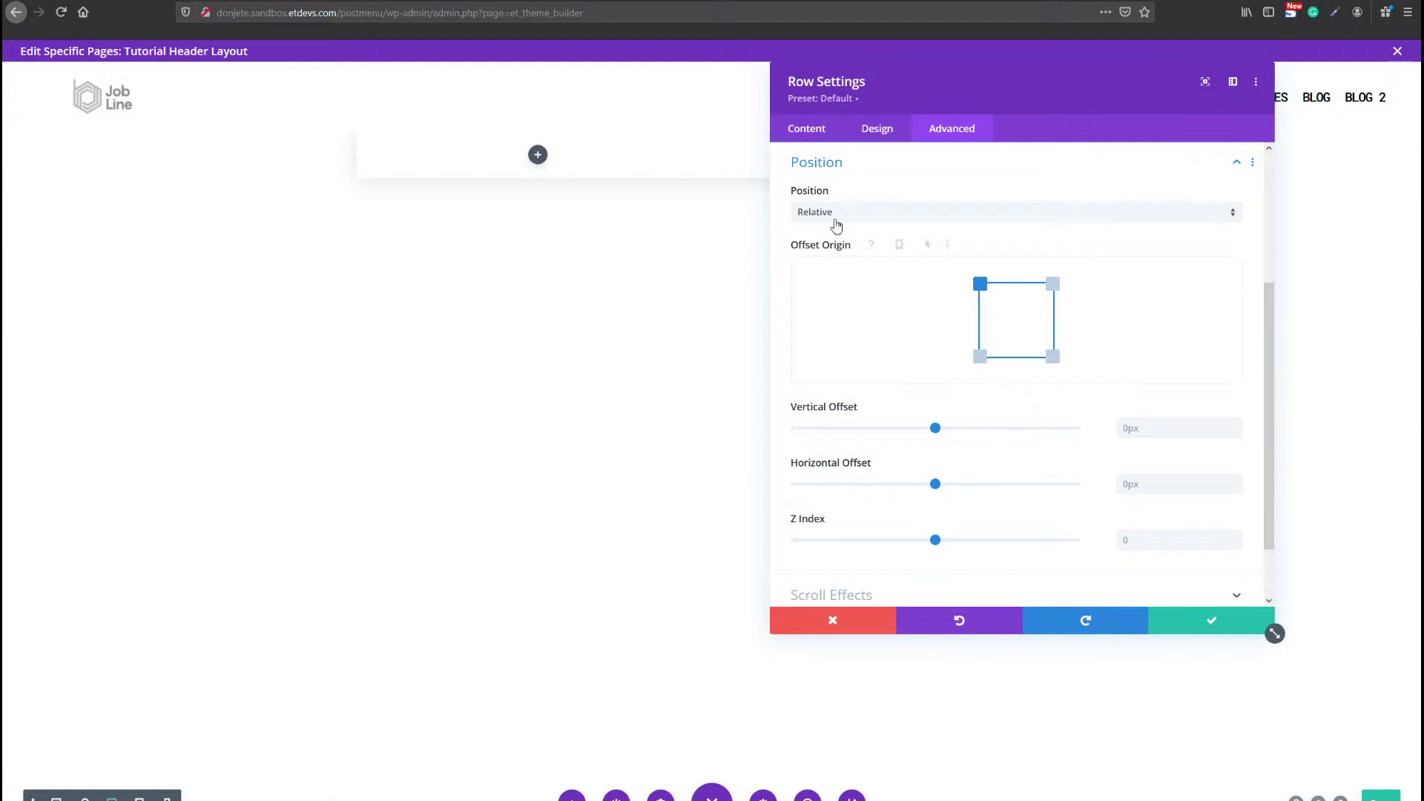
click(836, 225)
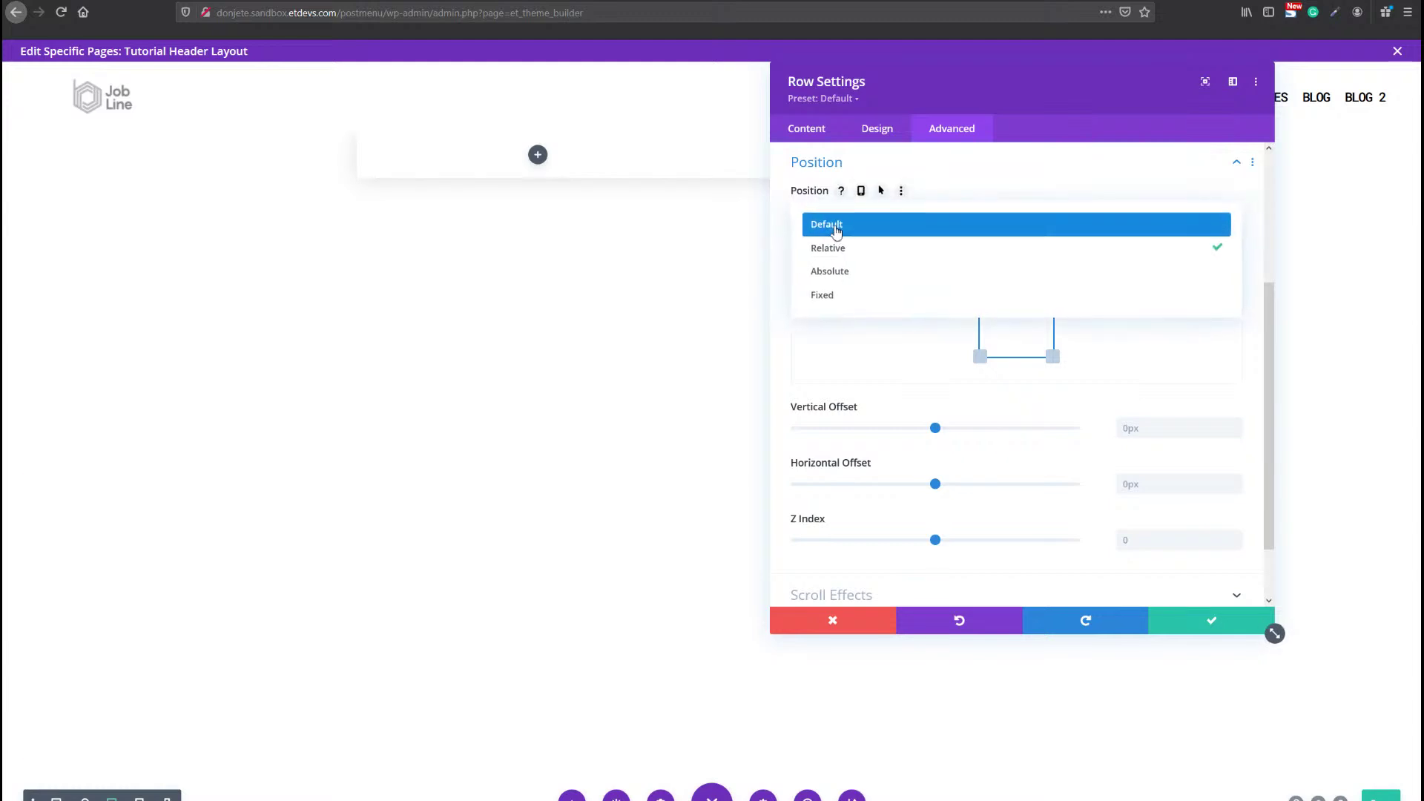
click(836, 273)
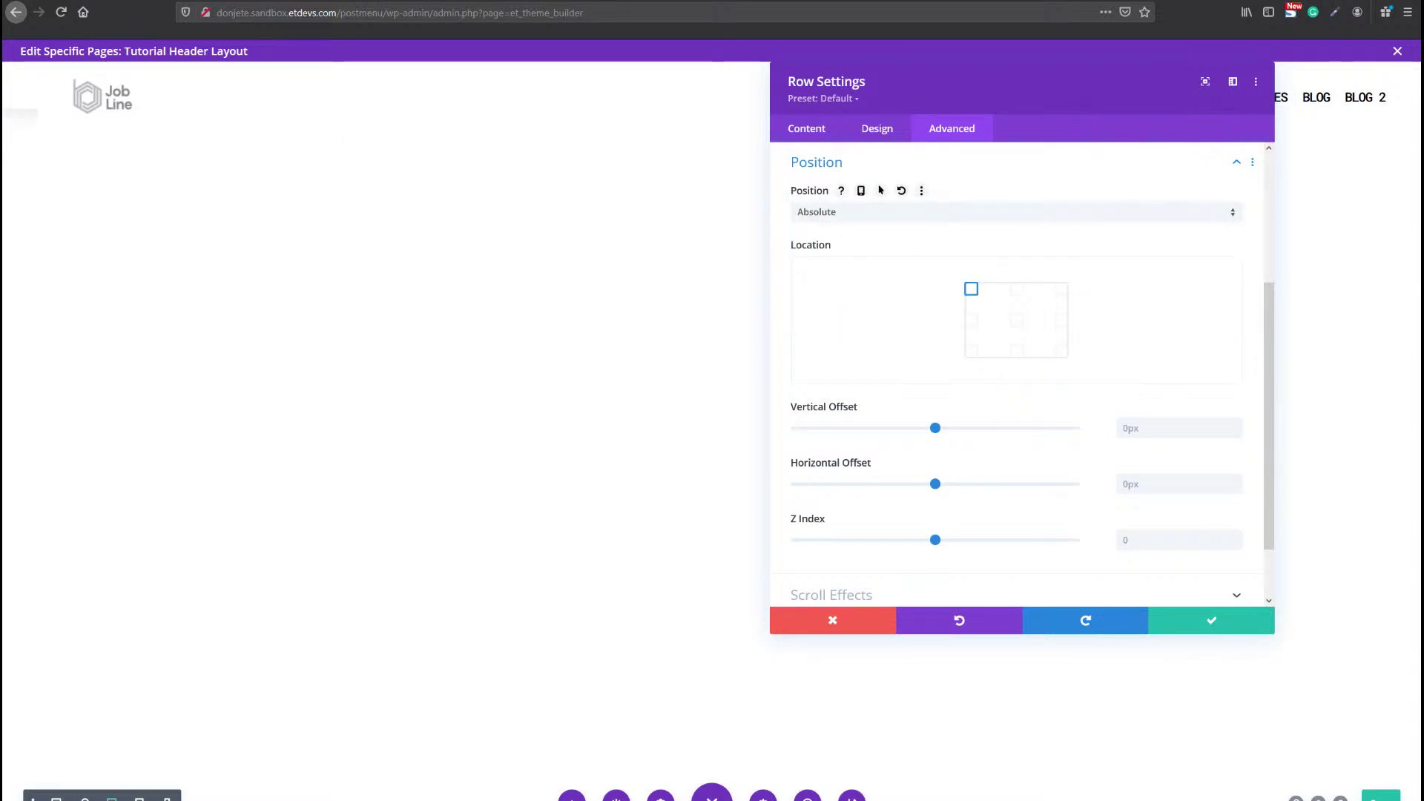
click(1061, 289)
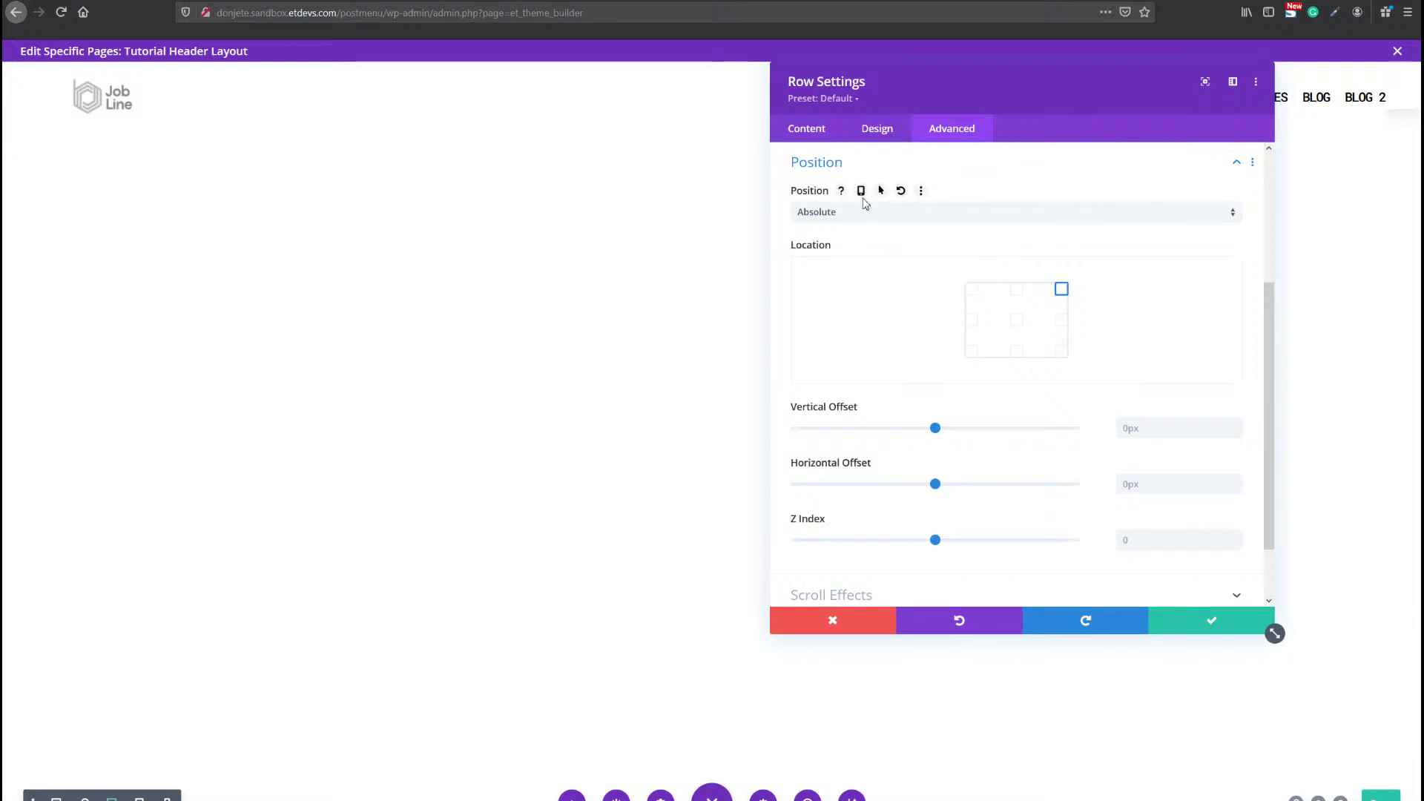
Enable responsive values for the row's position and set it to Relative on tablet, returning to the desktop view.
click(861, 191)
click(1020, 217)
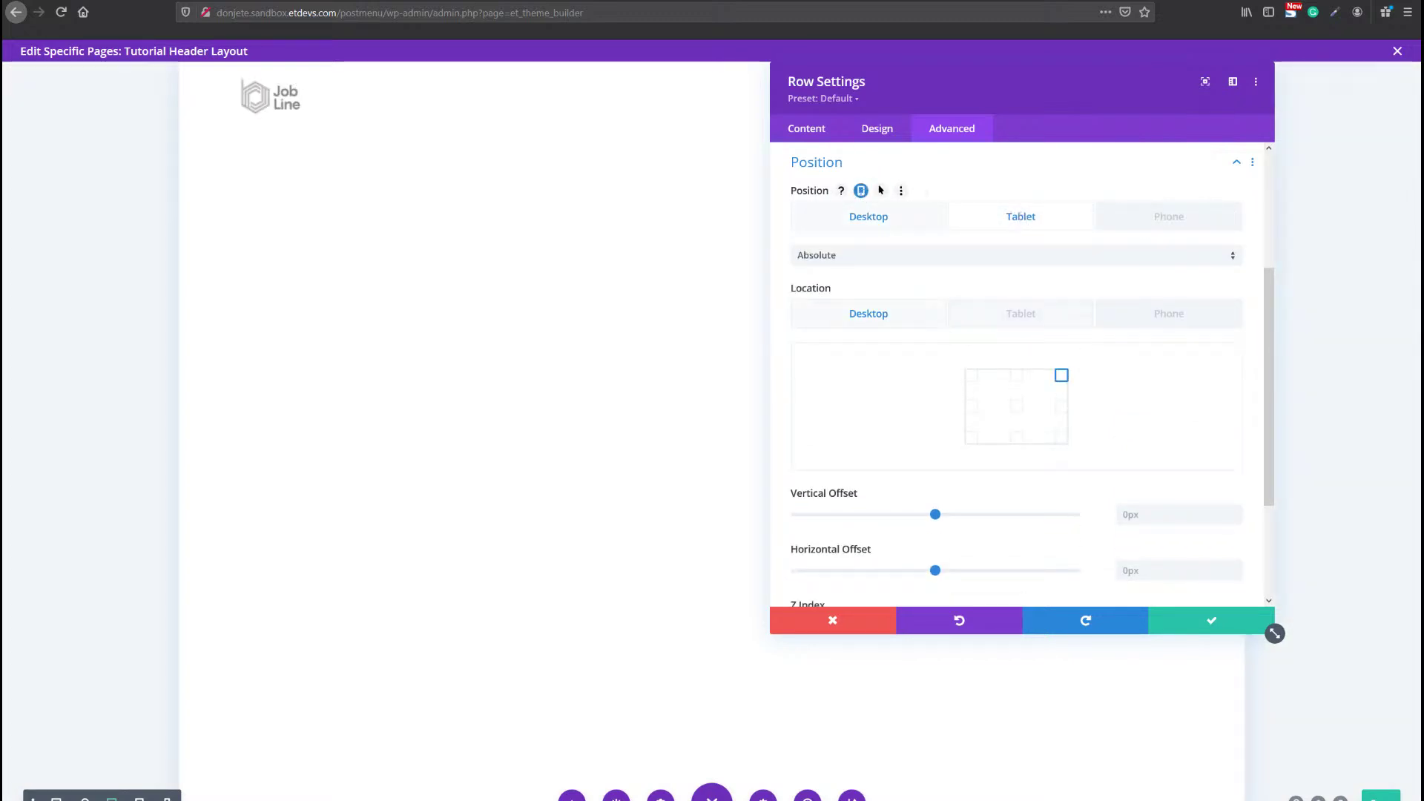
click(982, 256)
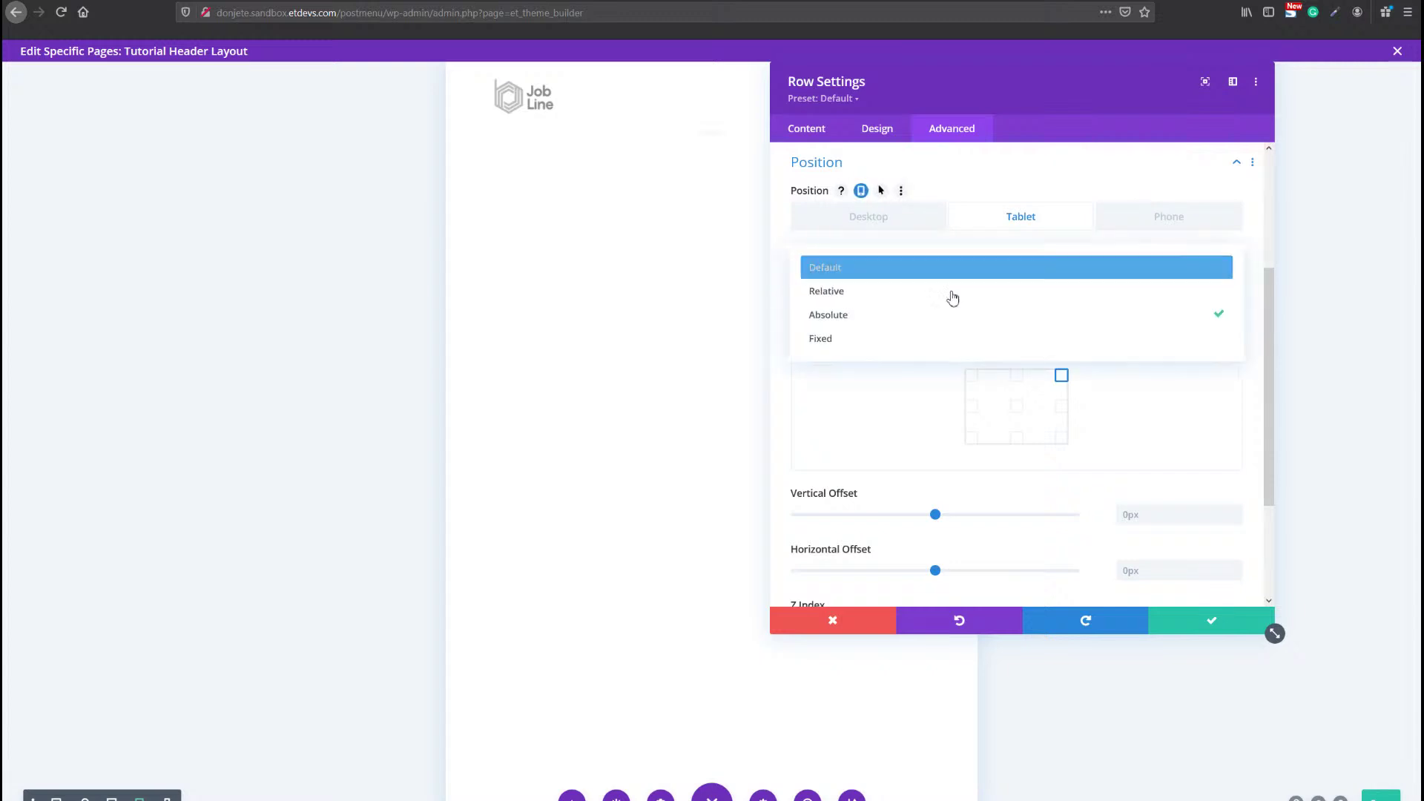
click(935, 293)
click(1118, 226)
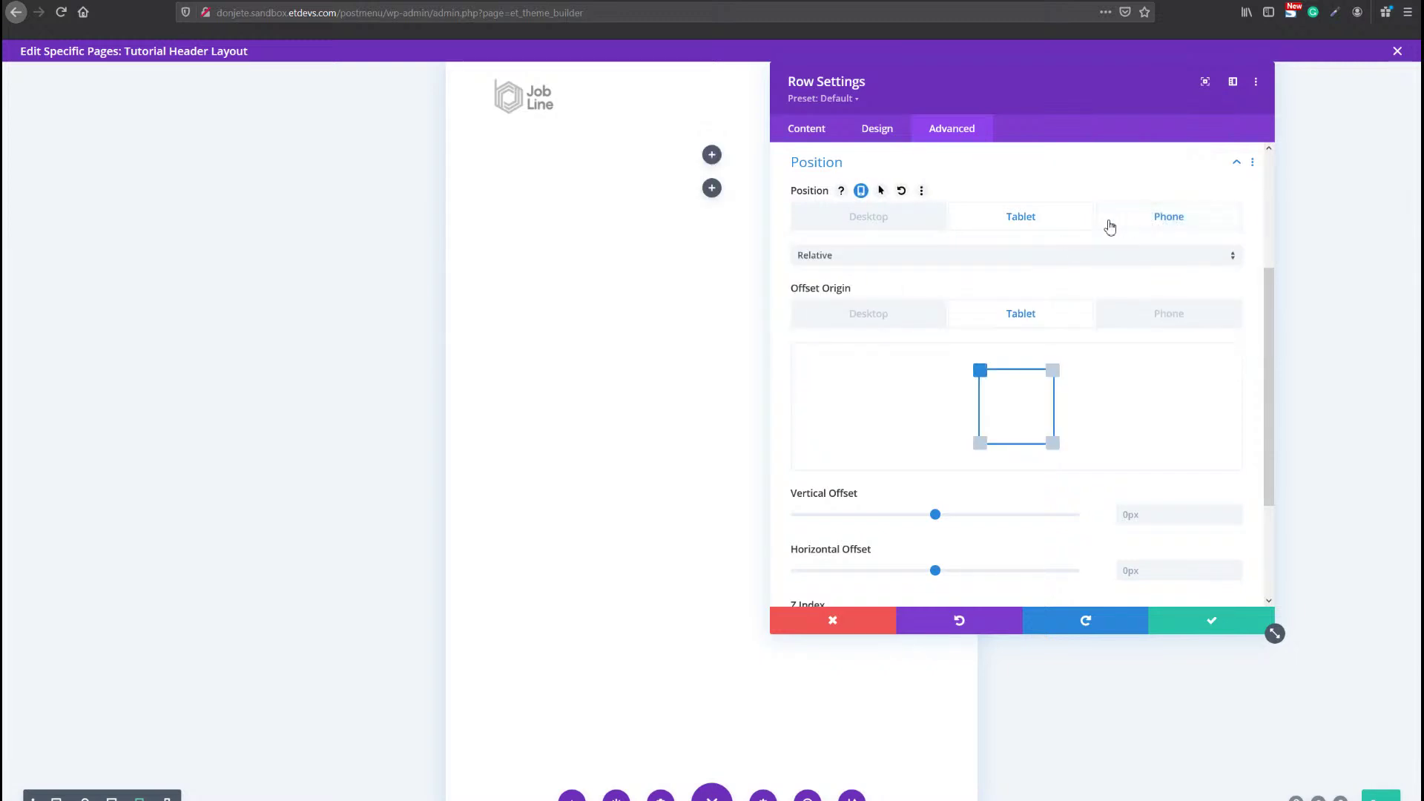
click(1059, 229)
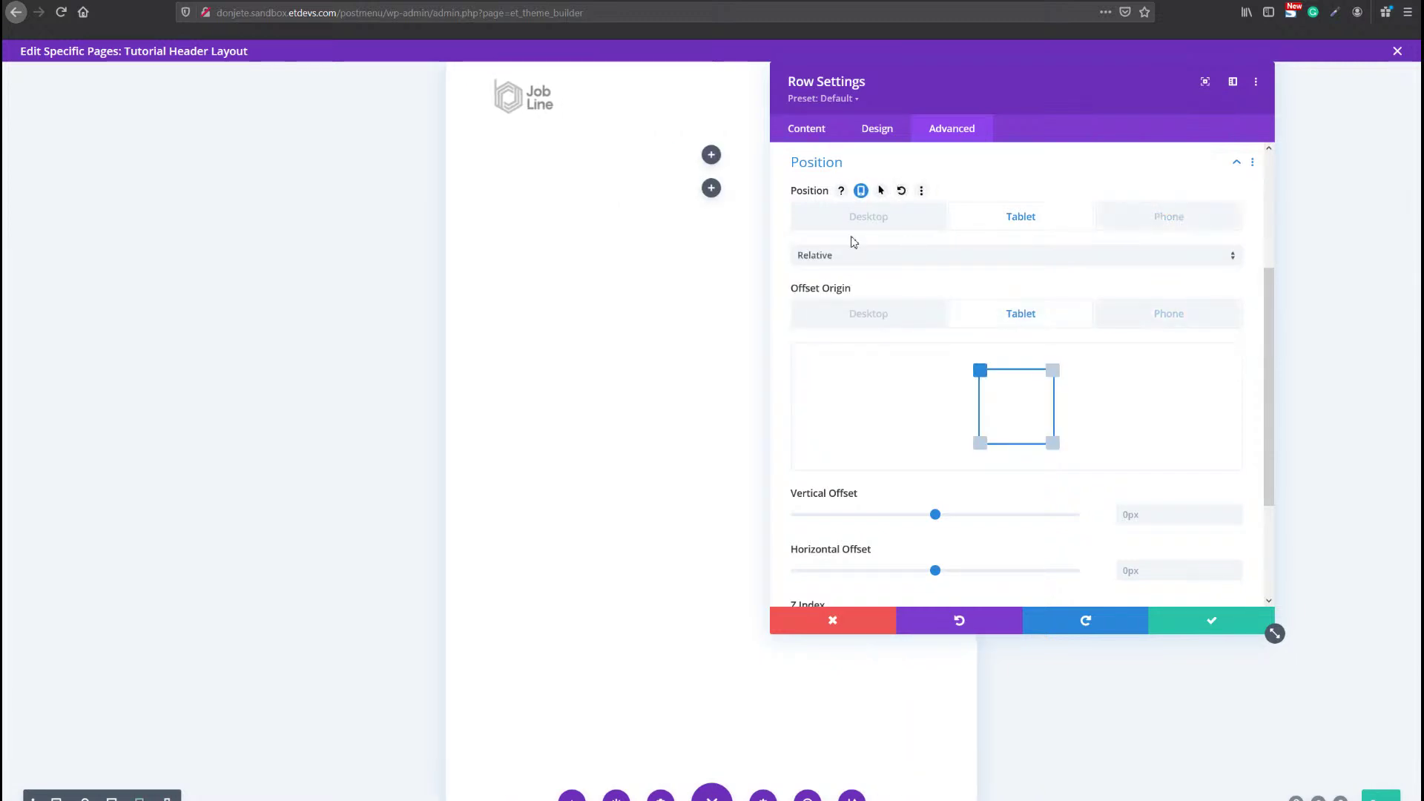
click(853, 222)
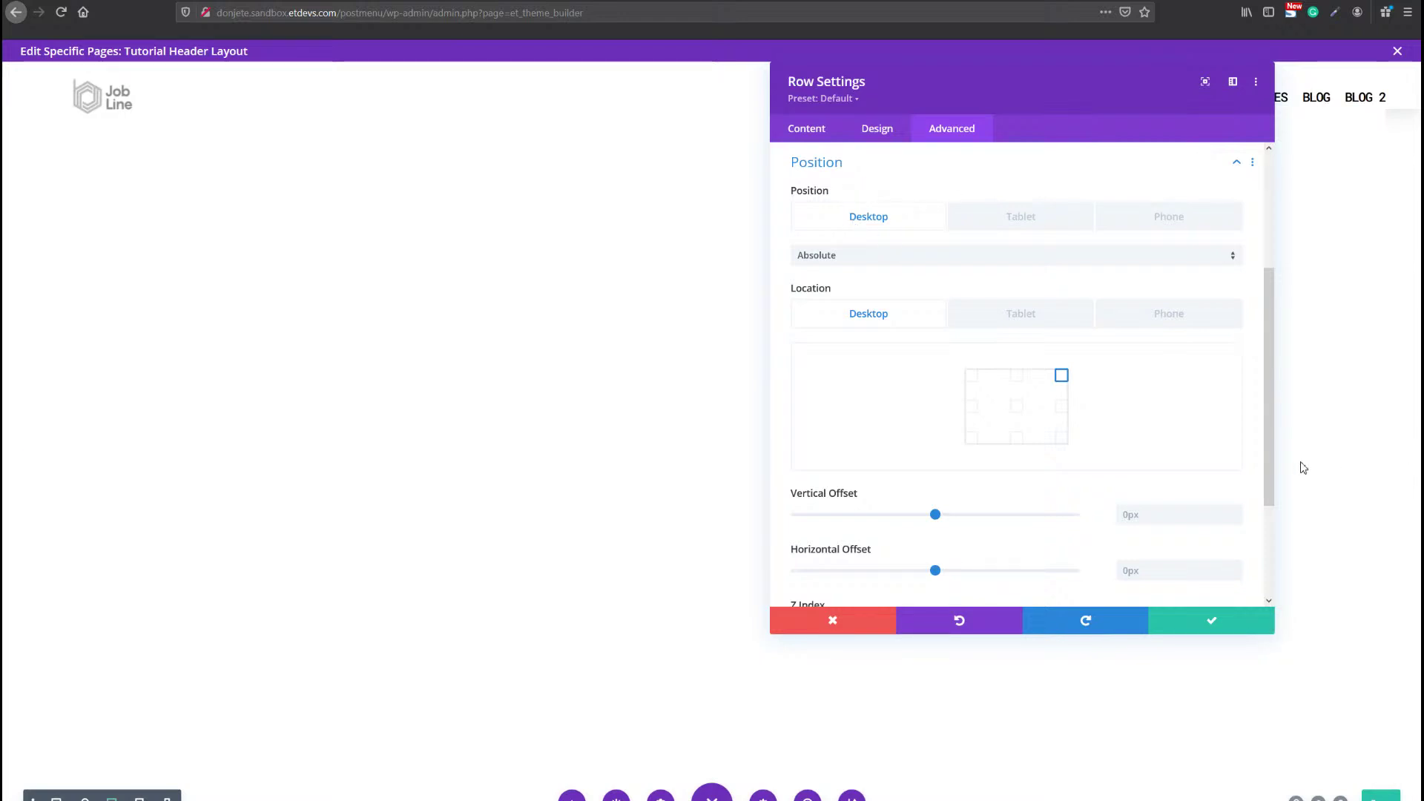
Set the row's vertical offset to 100px on desktop and 0px on tablet.
scroll(1172, 488, down, 1)
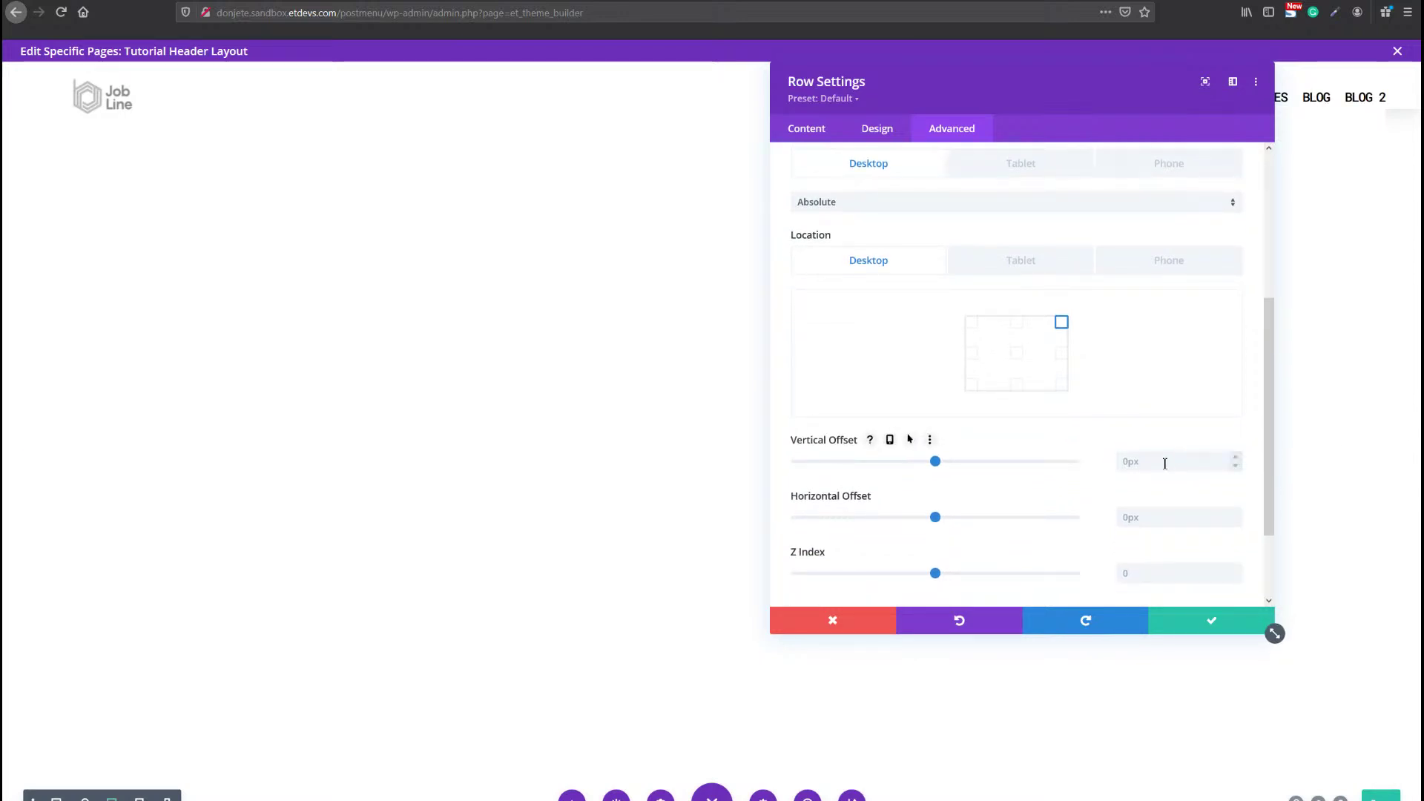
click(1176, 460)
text(100px)
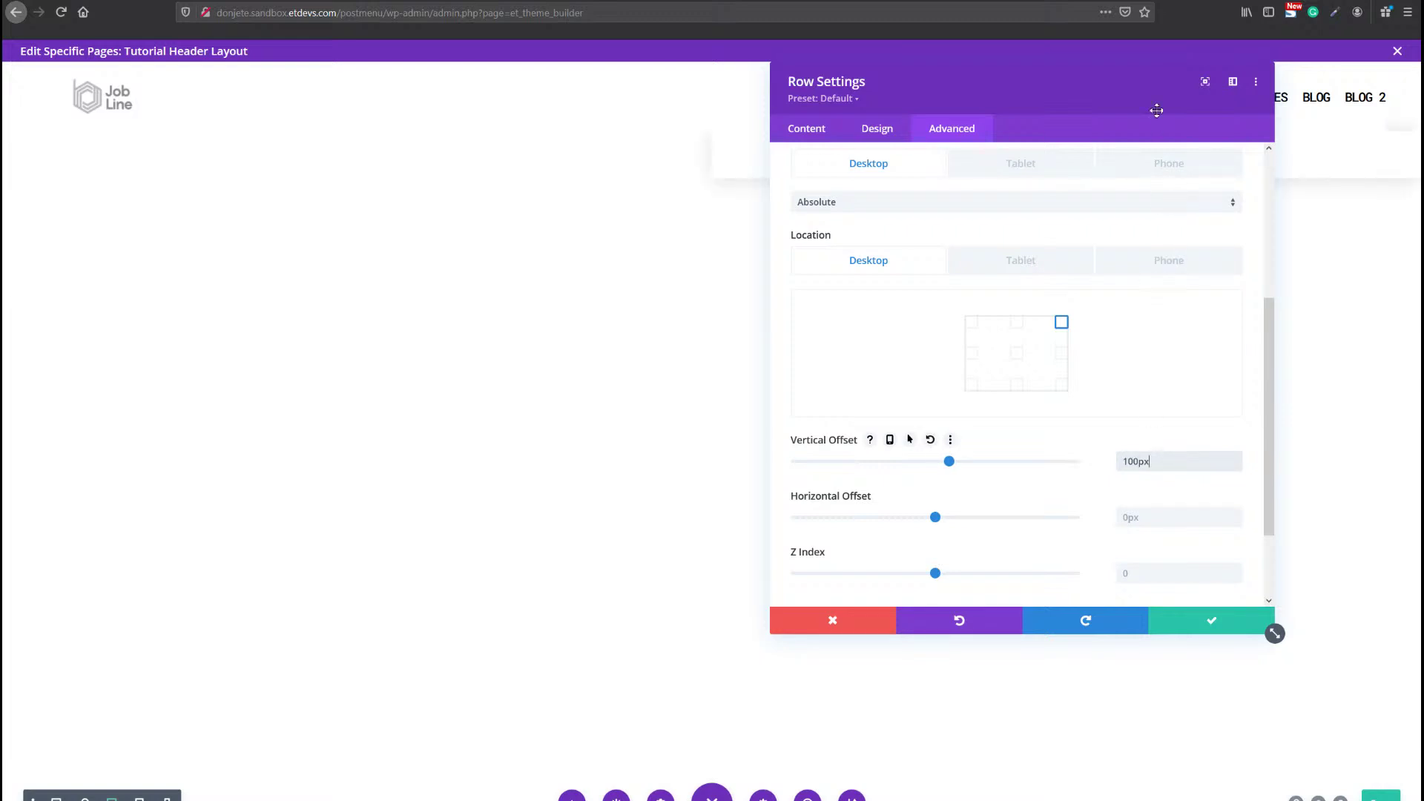
drag(1138, 81, 482, 144)
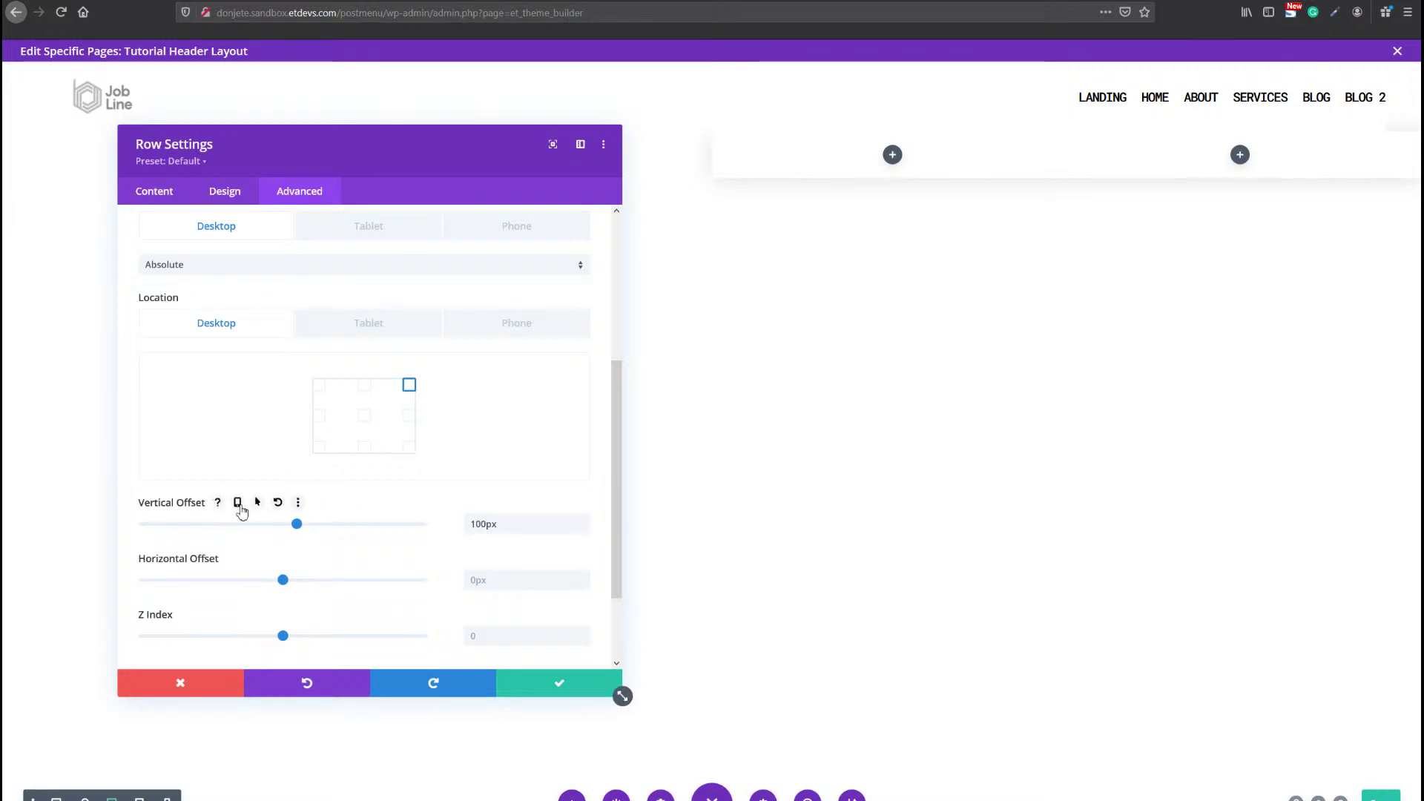
click(238, 502)
click(339, 534)
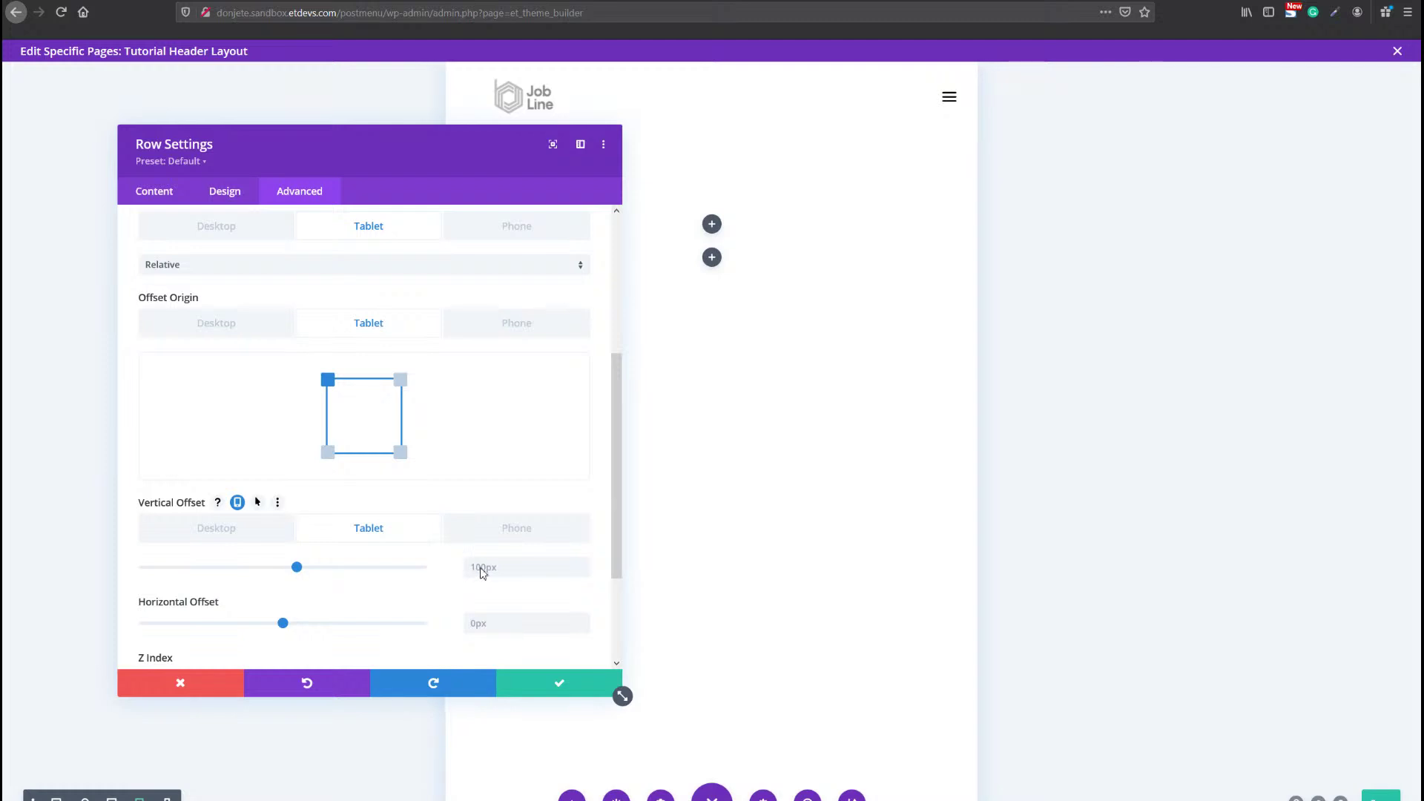
click(476, 567)
text(0)
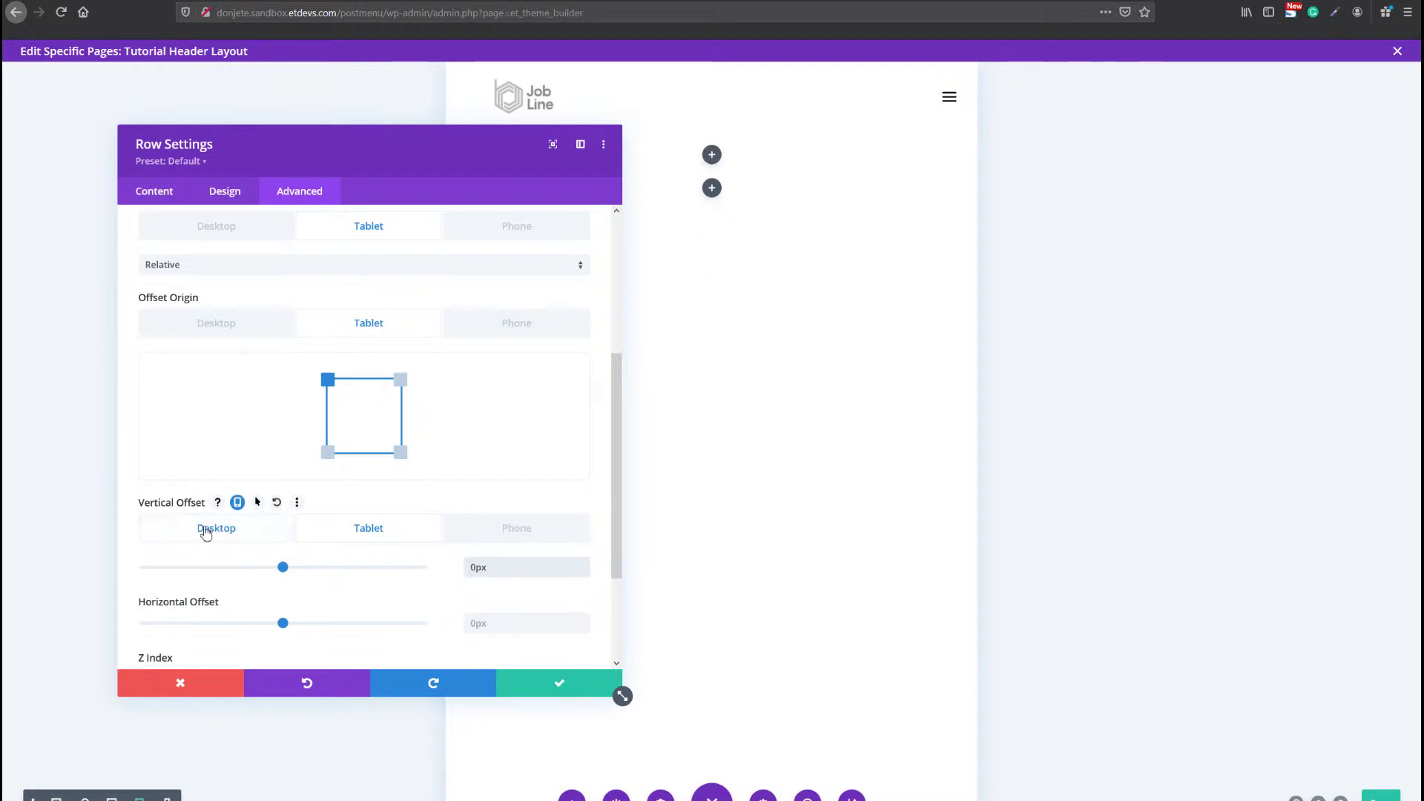
click(208, 531)
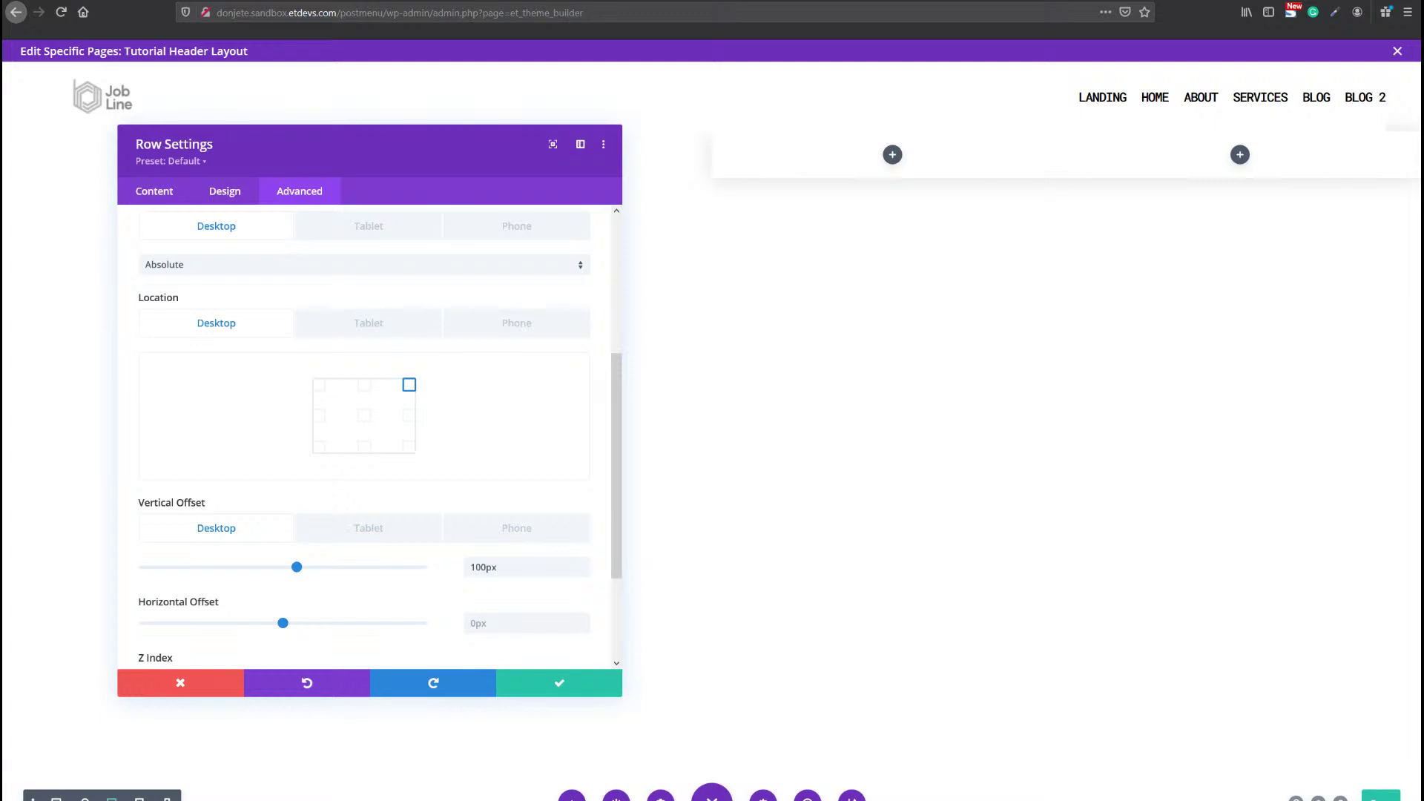
Set the row's Z Index to 11 and save the row settings.
scroll(367, 569, down, 3)
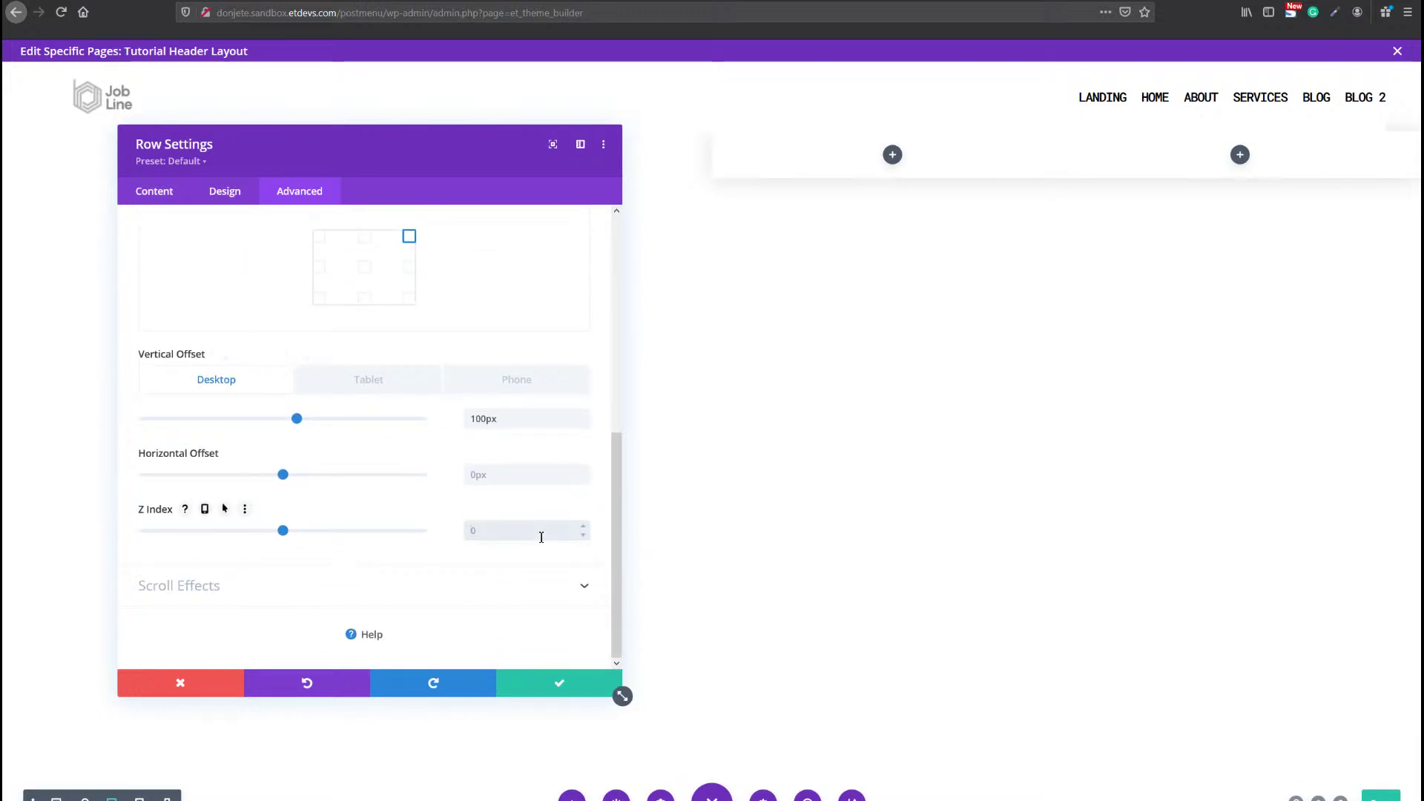
text(11)
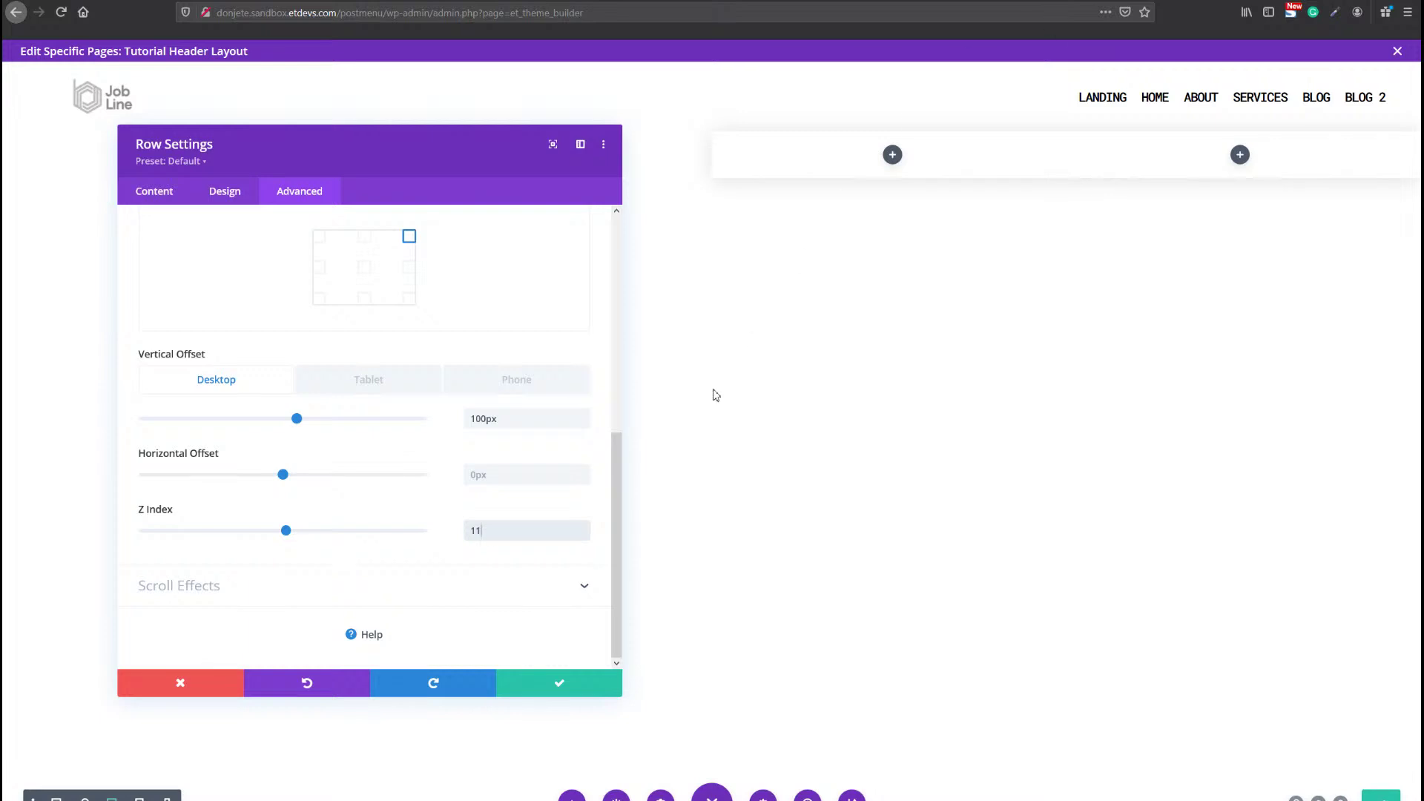
key(ctrl+a)
key(BackSpace)
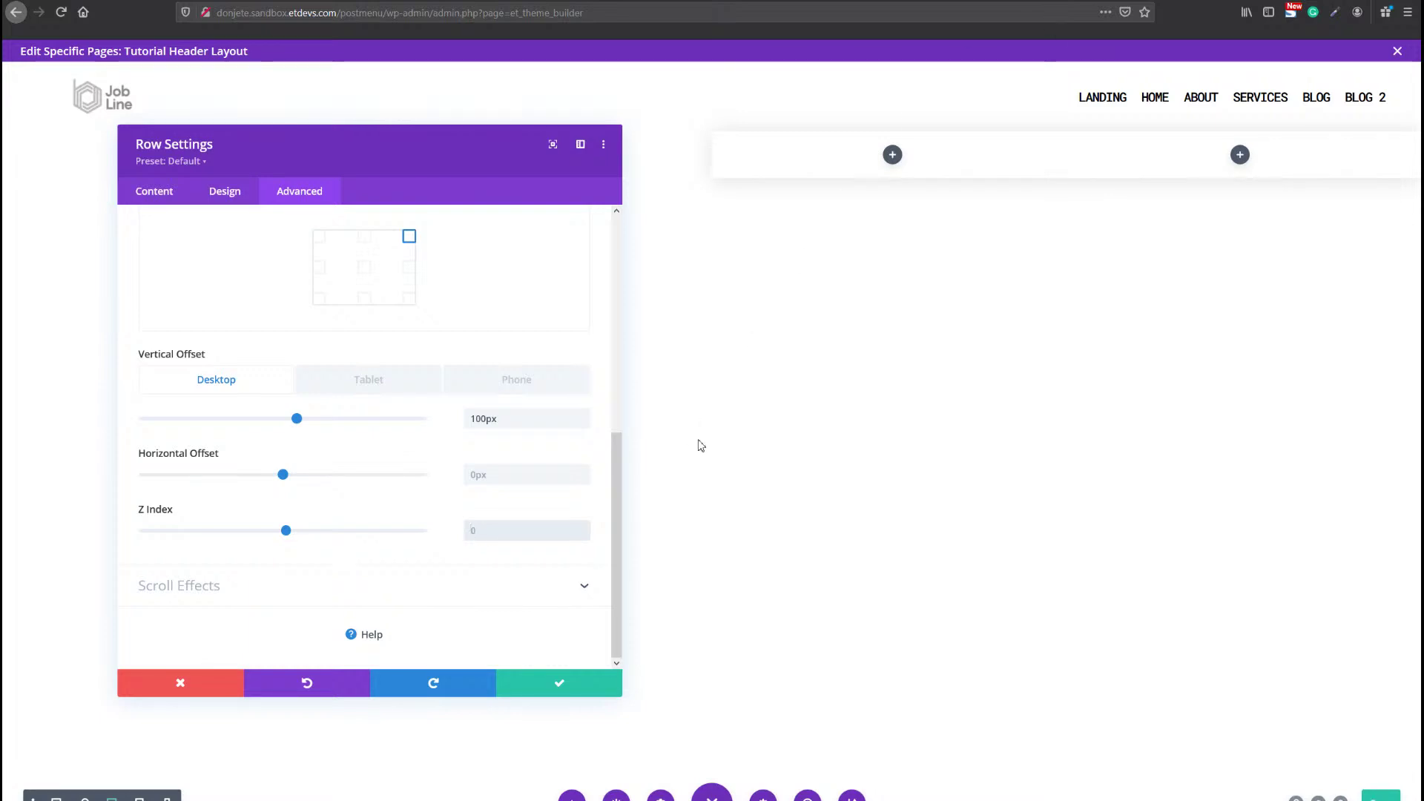
text(11)
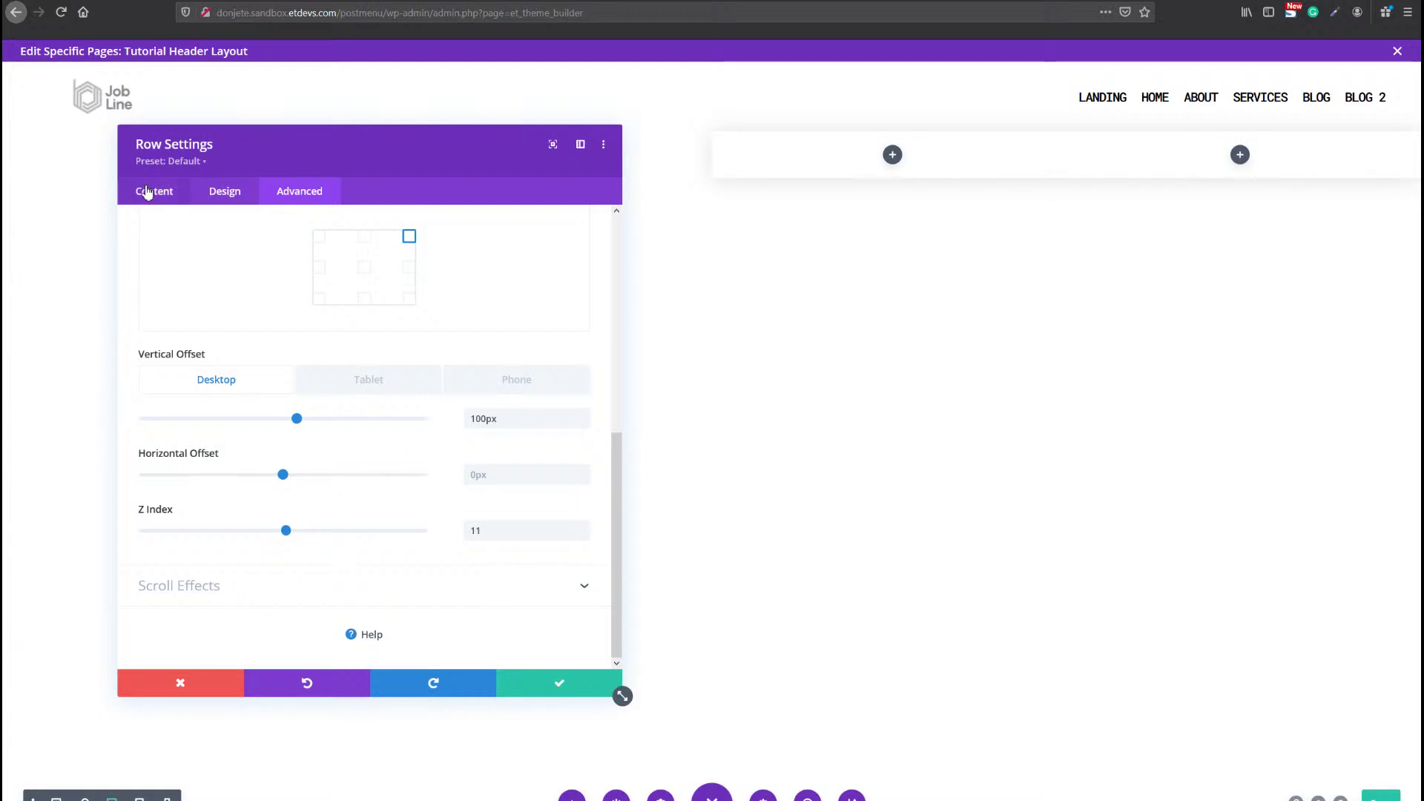
click(559, 682)
Add the main element CSS "width: 50% !important;" to the row's first column, copy the rule and save the column.
click(748, 146)
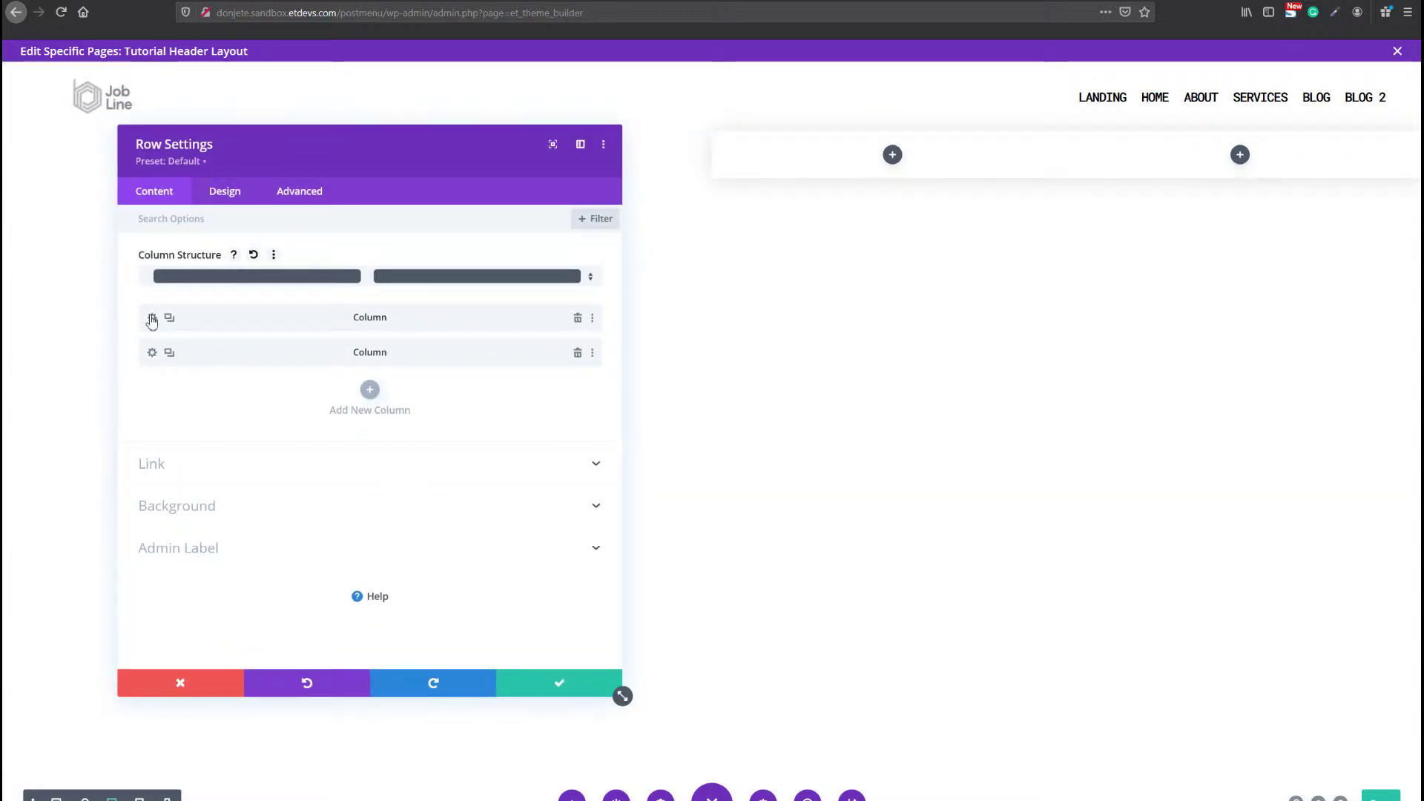
click(152, 319)
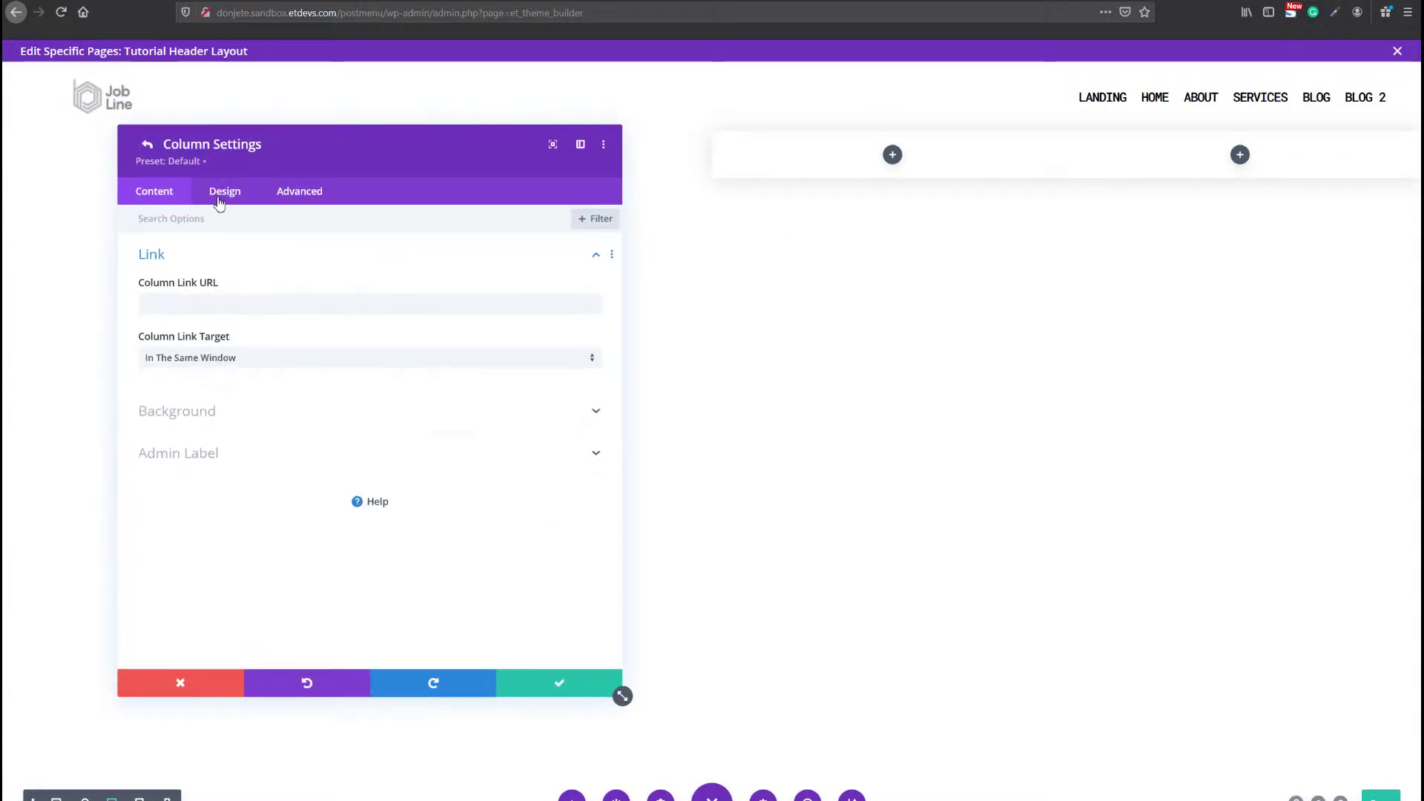
click(300, 191)
click(255, 314)
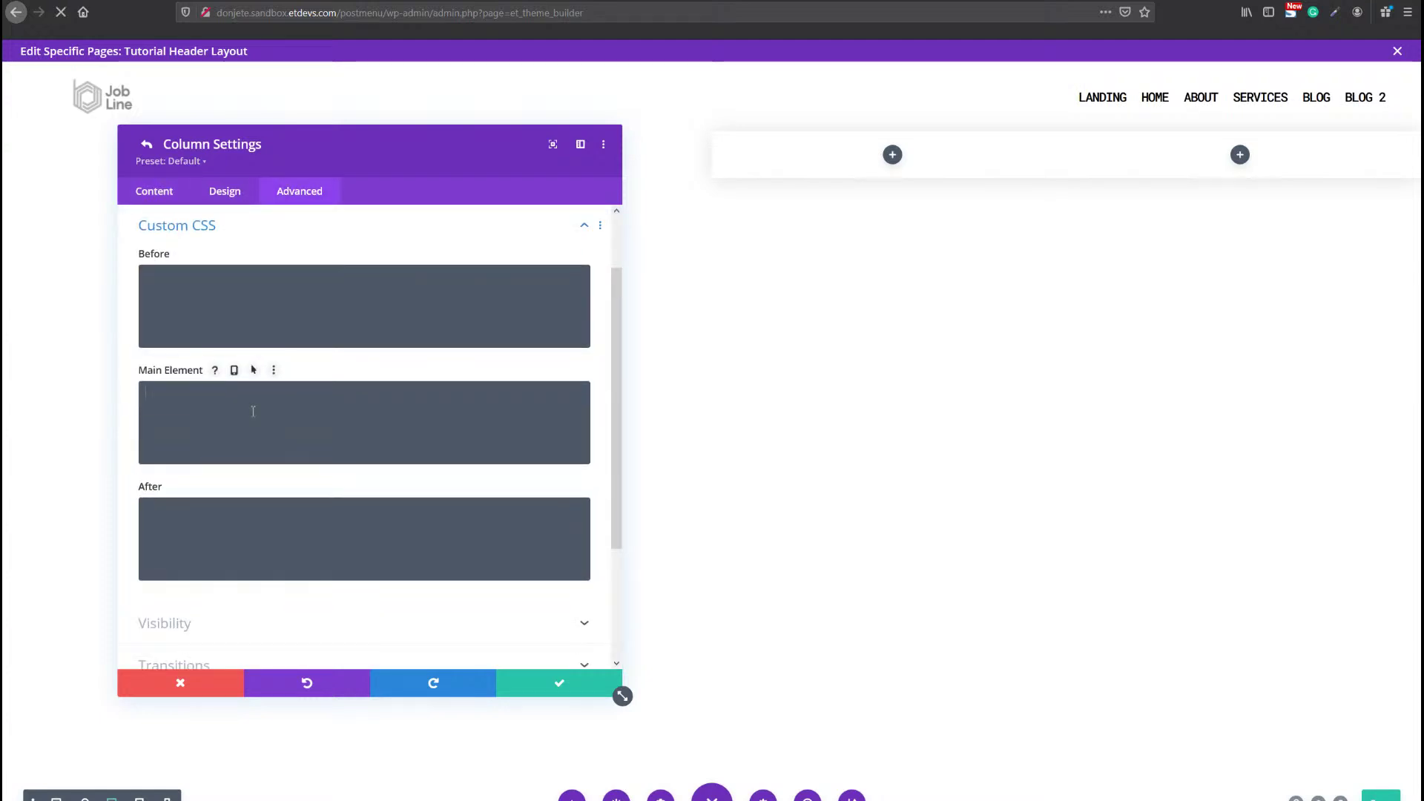
click(250, 411)
text(width: 50% !important;)
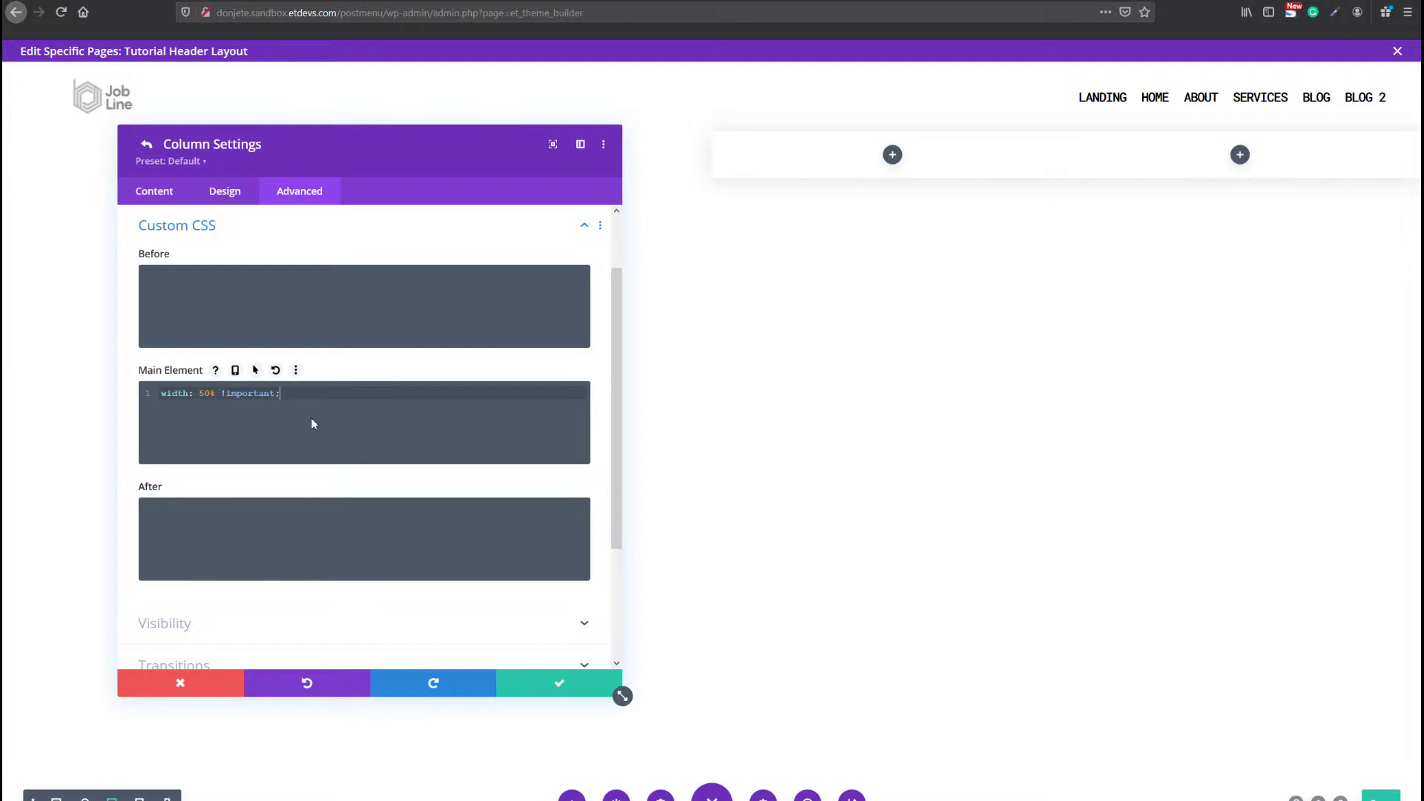
key(ctrl+a)
key(ctrl+c)
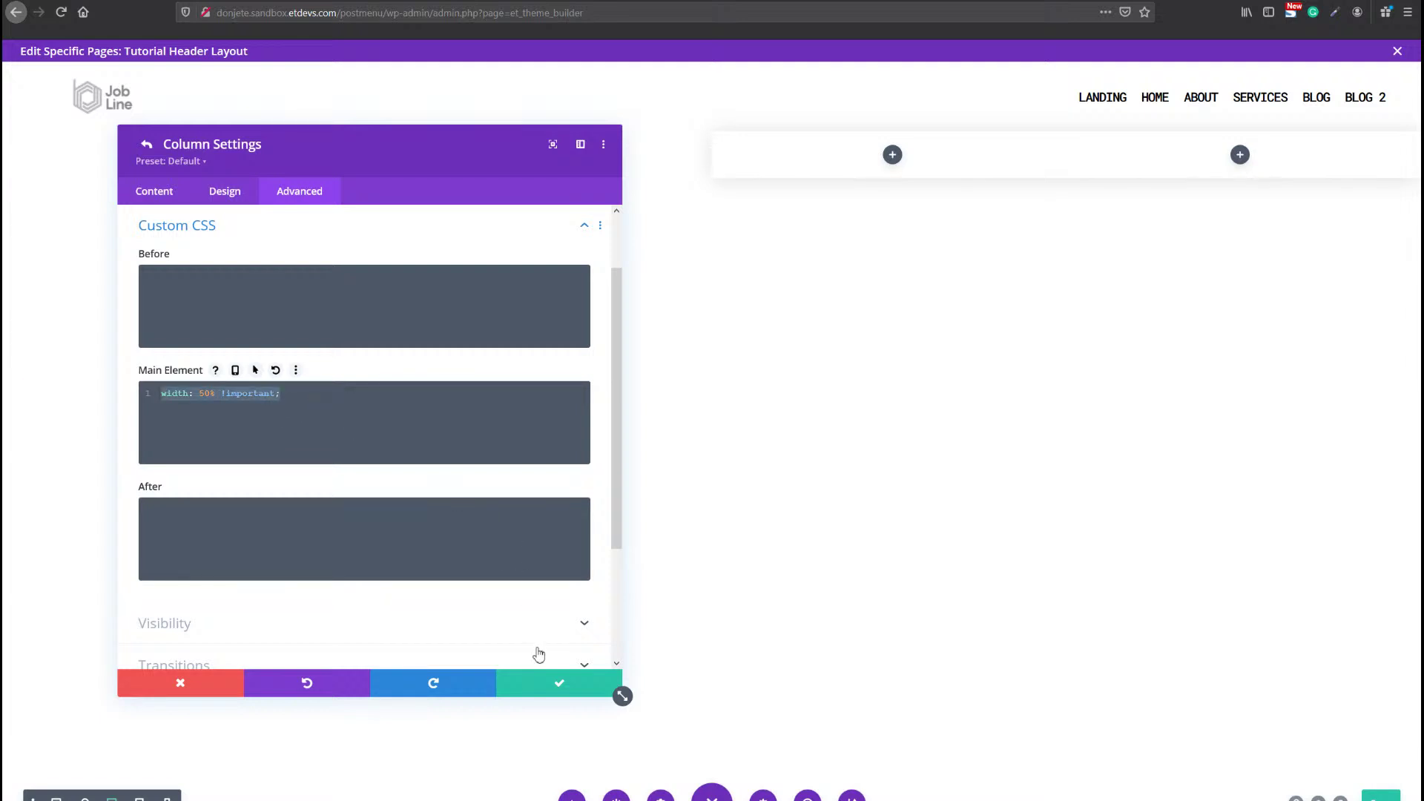
click(558, 681)
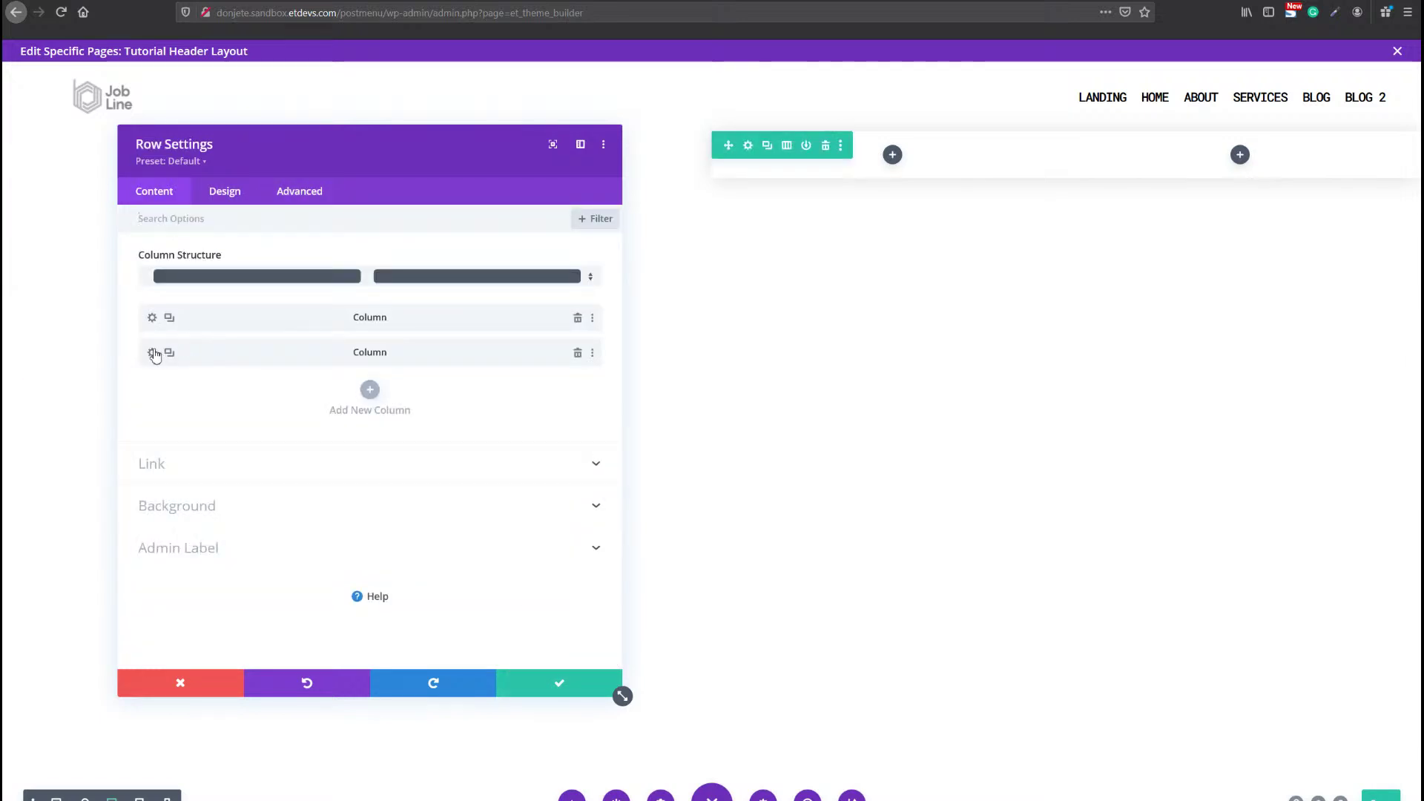
Paste the main element CSS "width: 50% !important;" into the row's second column and save the column and row settings.
click(152, 352)
click(302, 192)
click(286, 296)
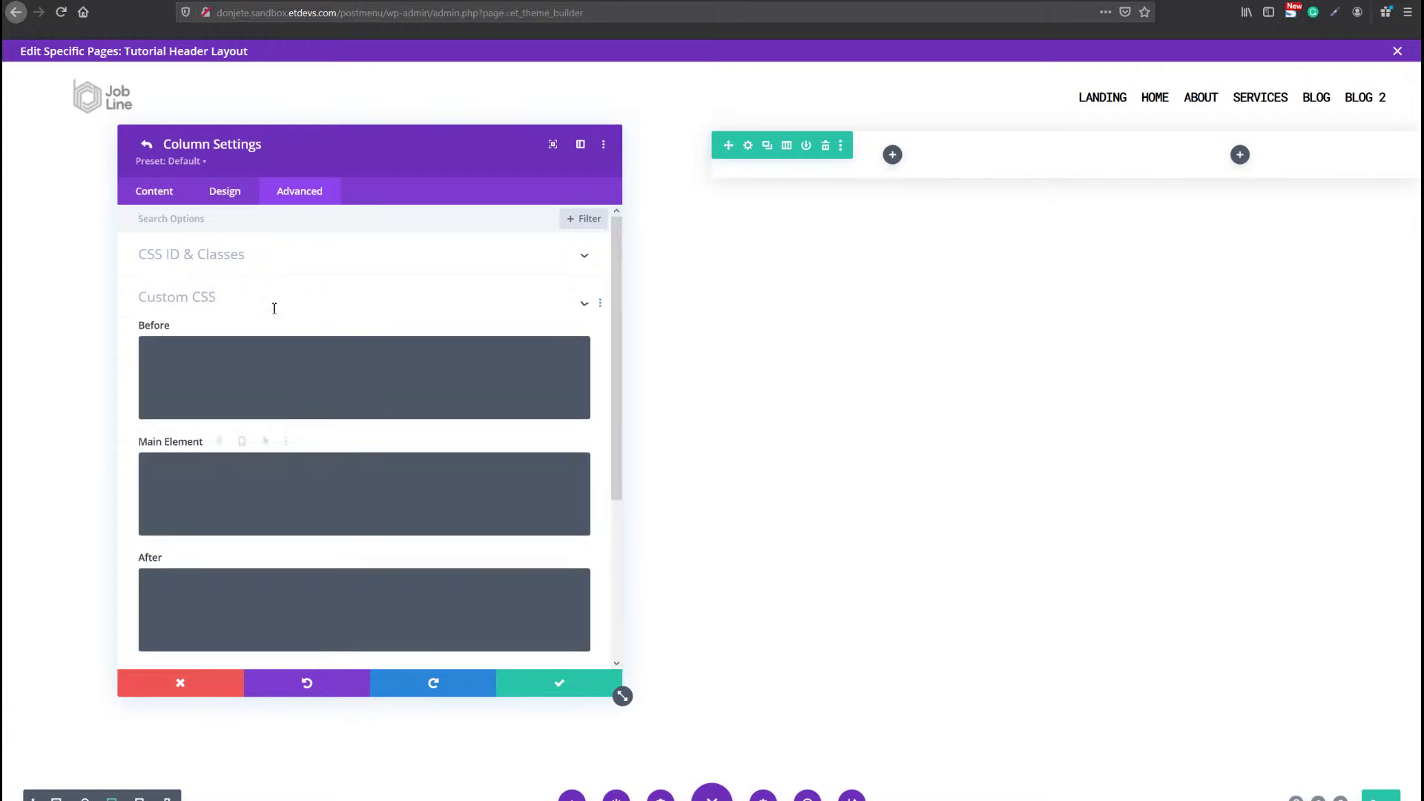
click(300, 429)
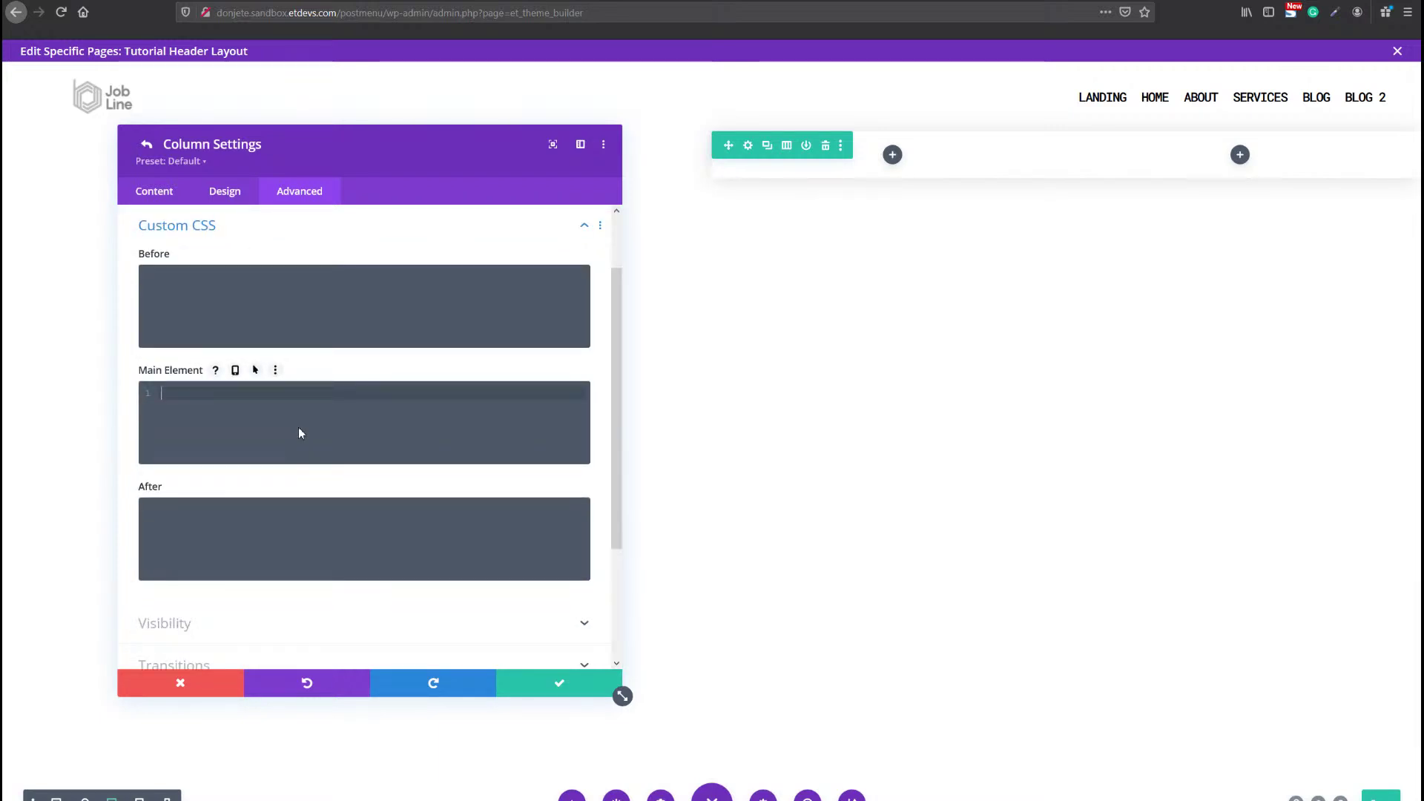
key(ctrl+v)
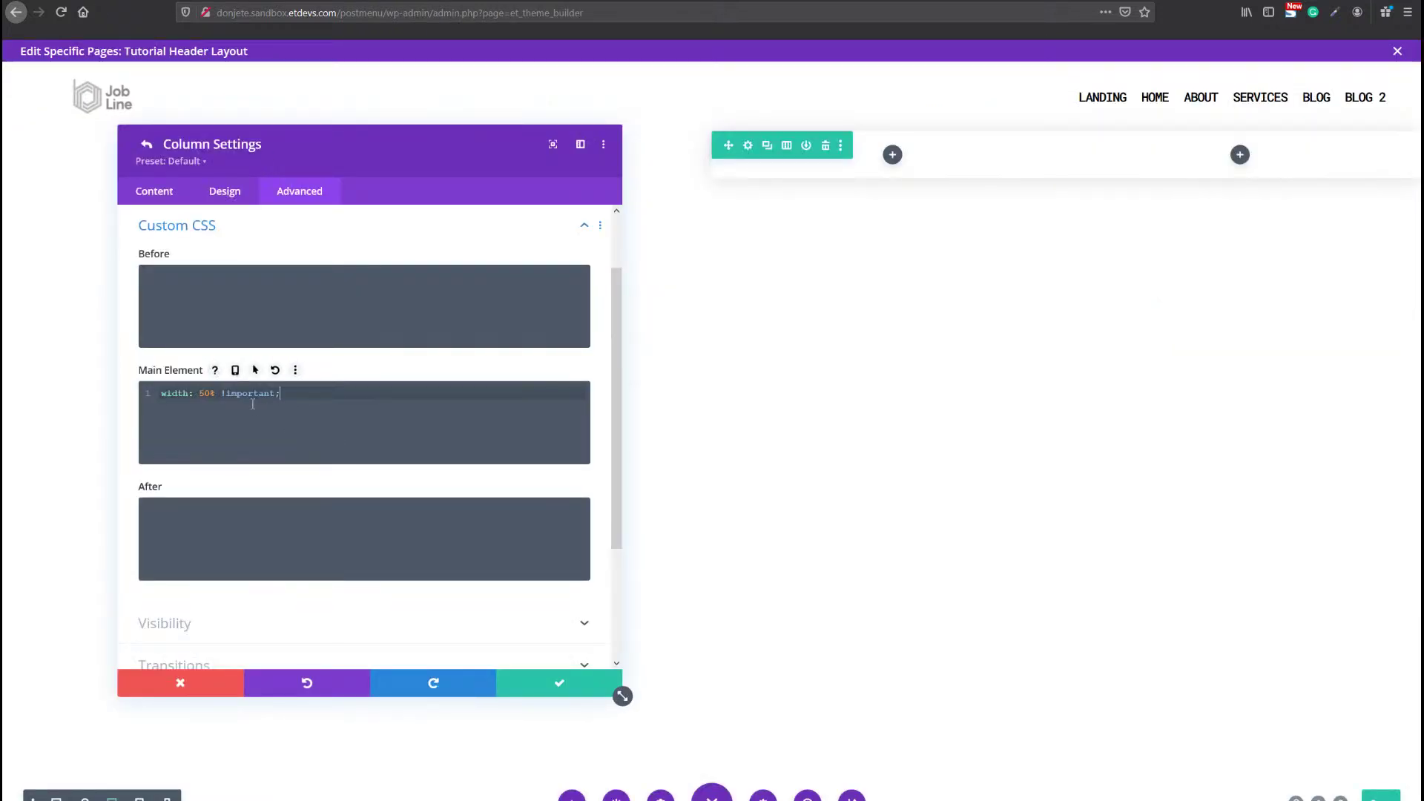
drag(287, 407, 163, 393)
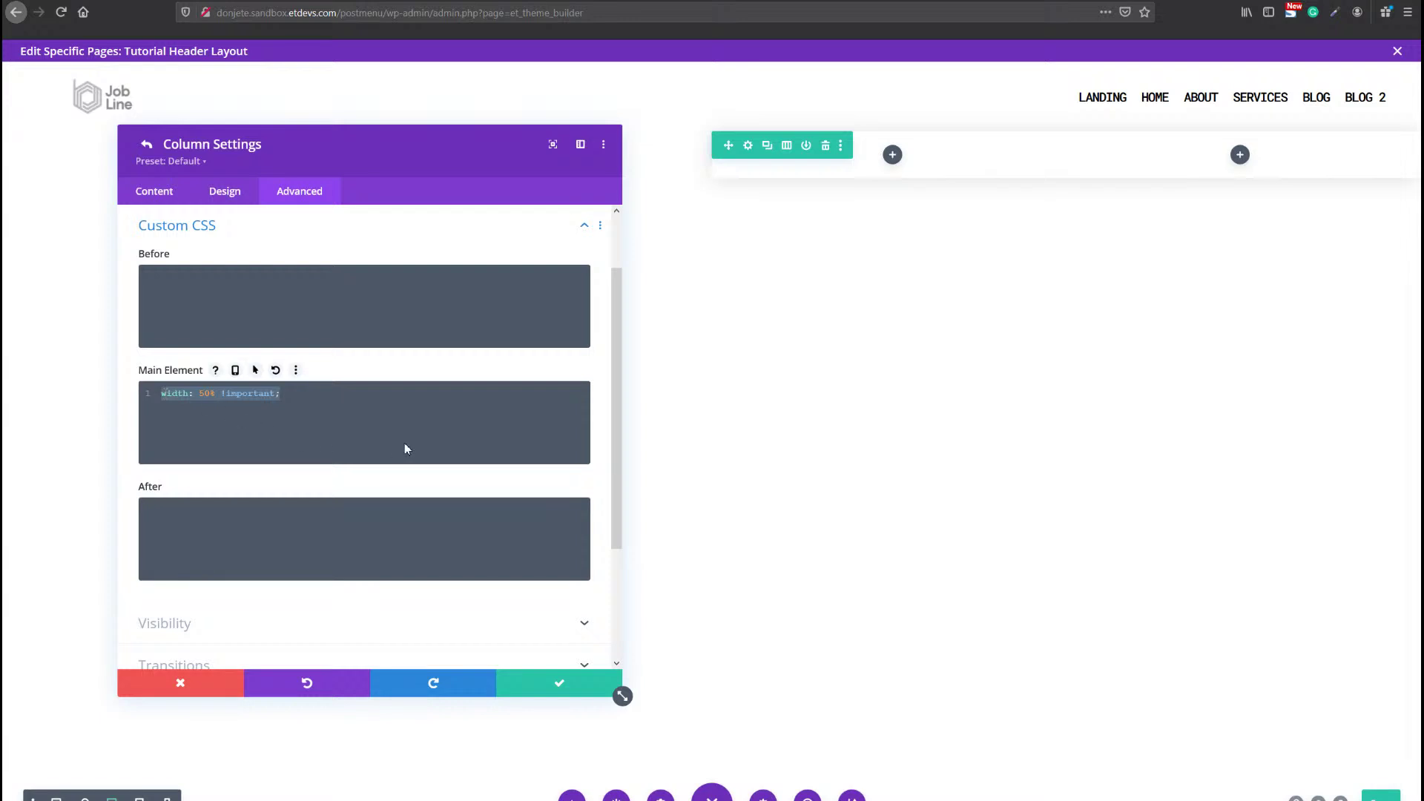
click(558, 682)
click(556, 684)
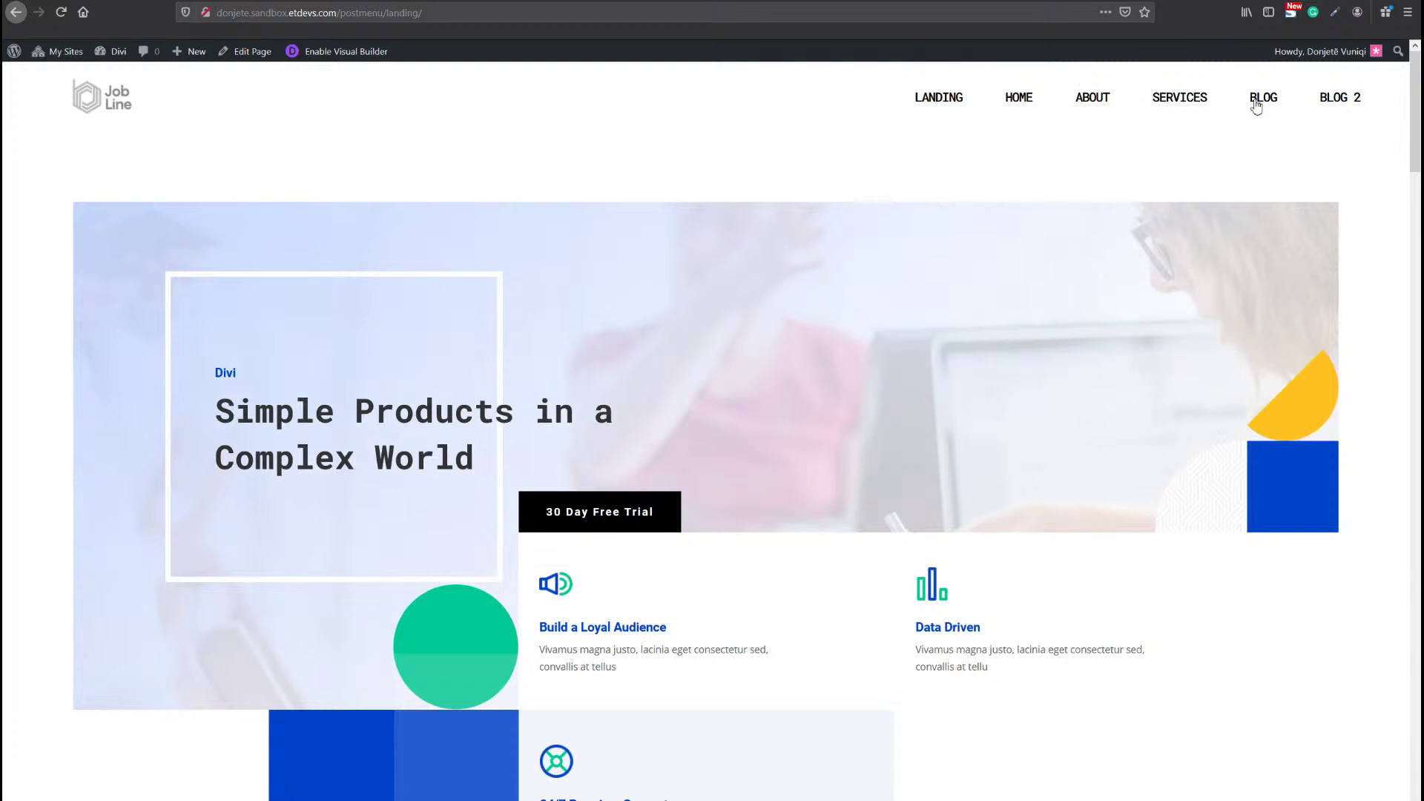
Insert a Text module into the first column of the dropdown row.
mouse_move(1285, 107)
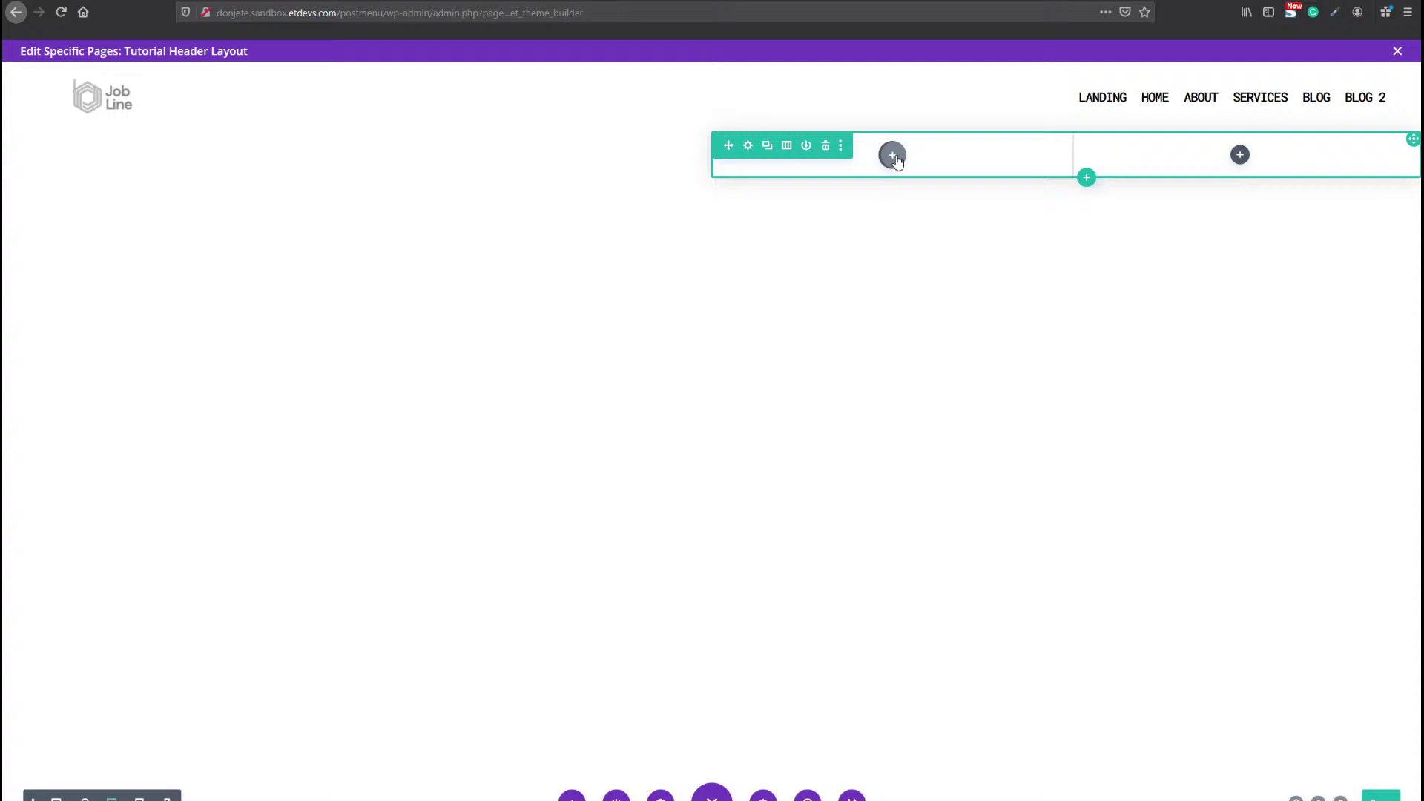
click(894, 156)
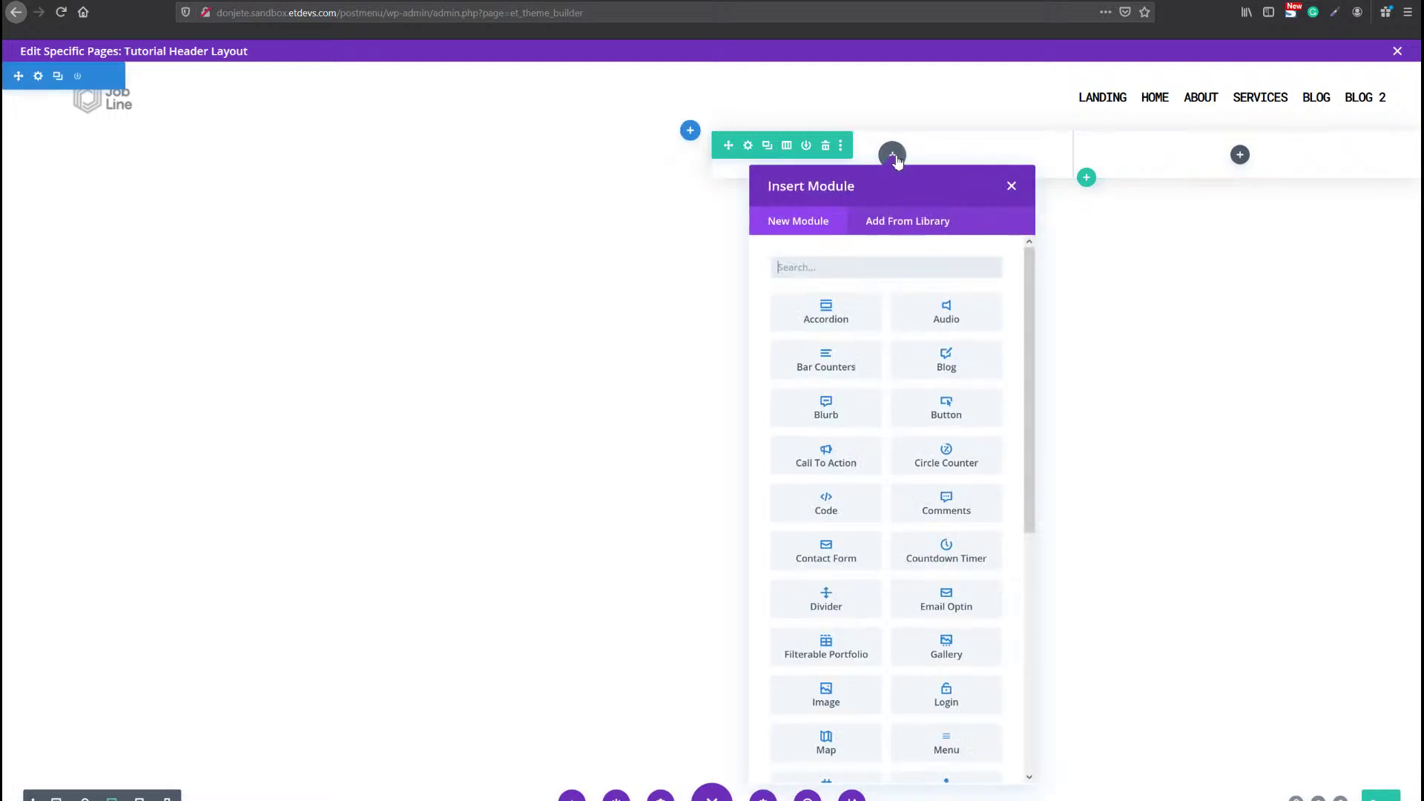
text(text)
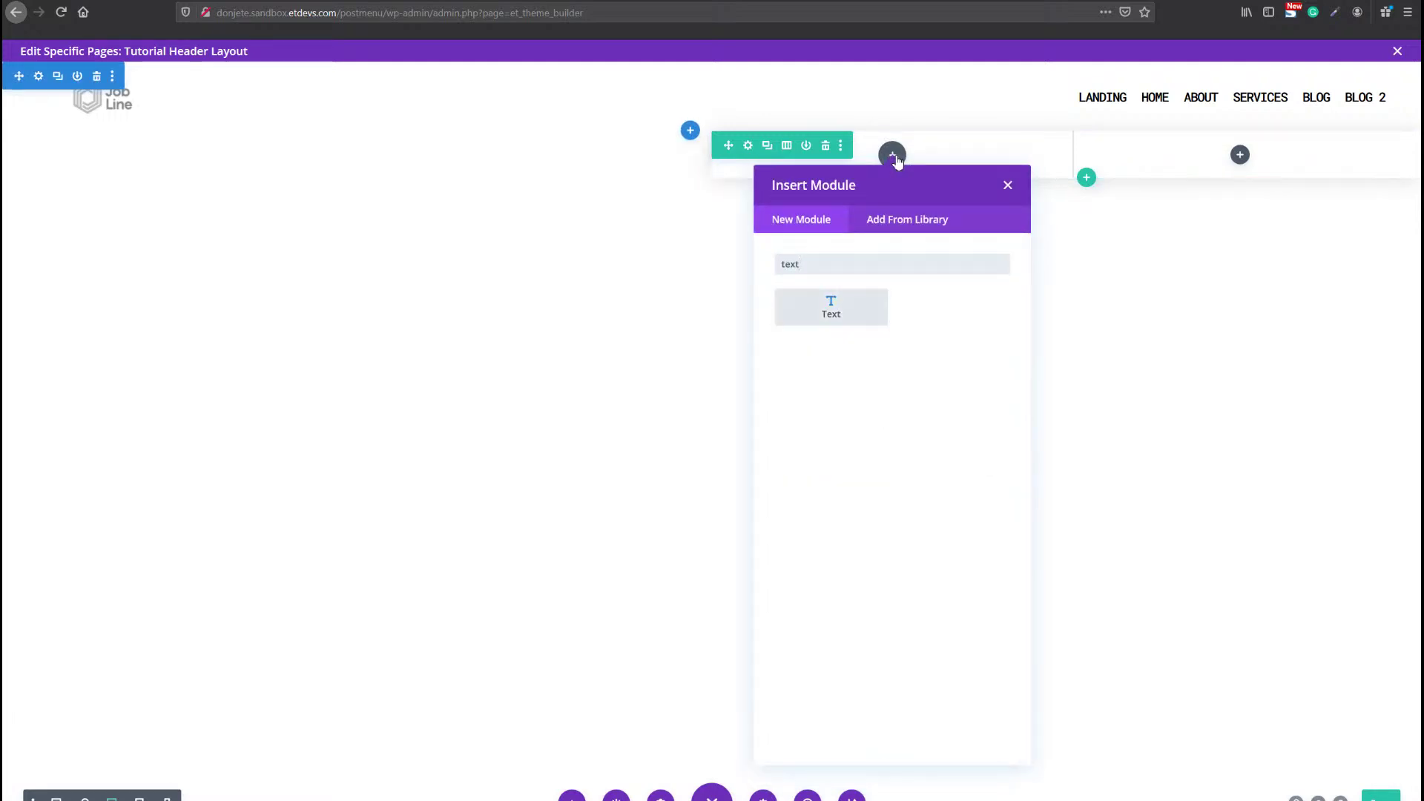
key(Return)
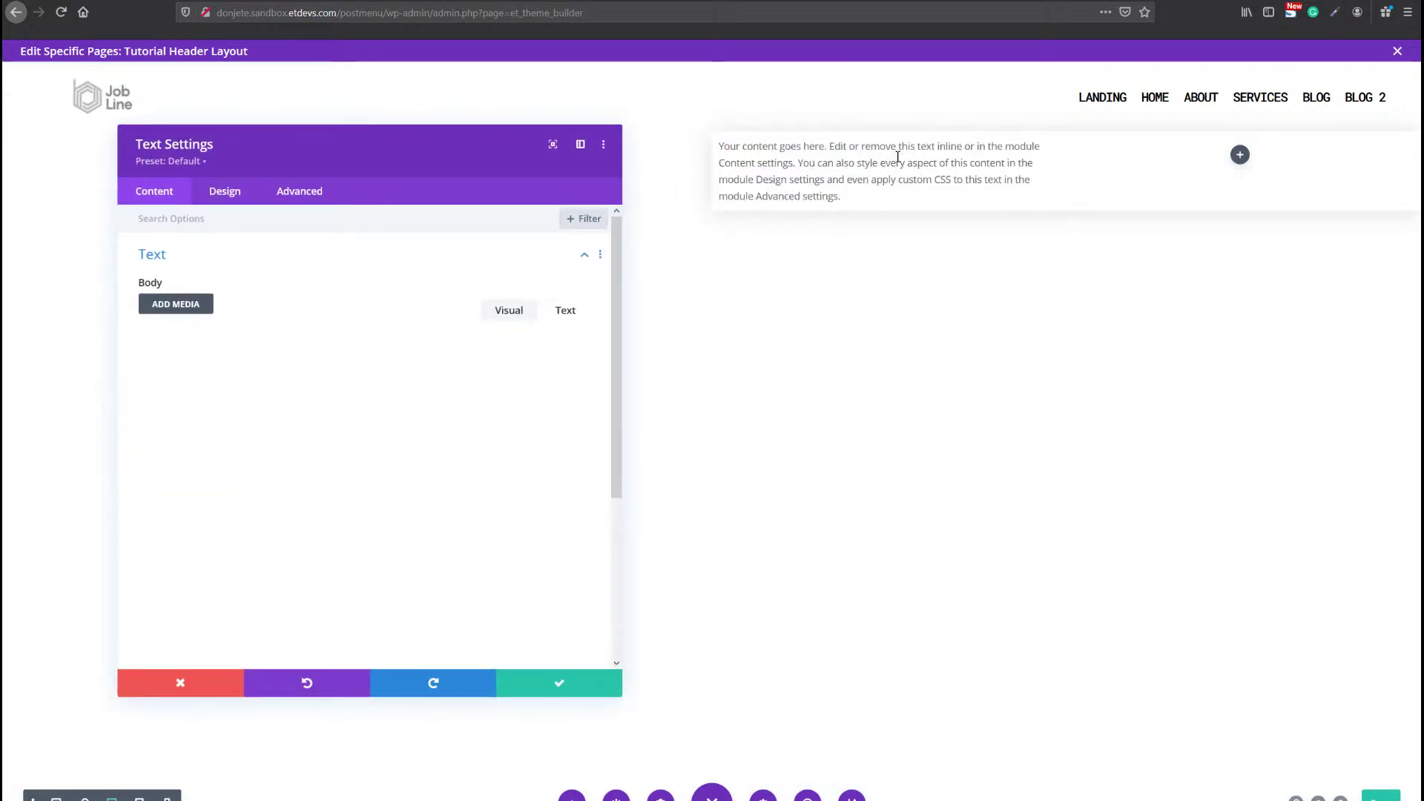
Replace the Text module's body with "Company Culture" and set its Module Link URL to "#".
triple_click(350, 424)
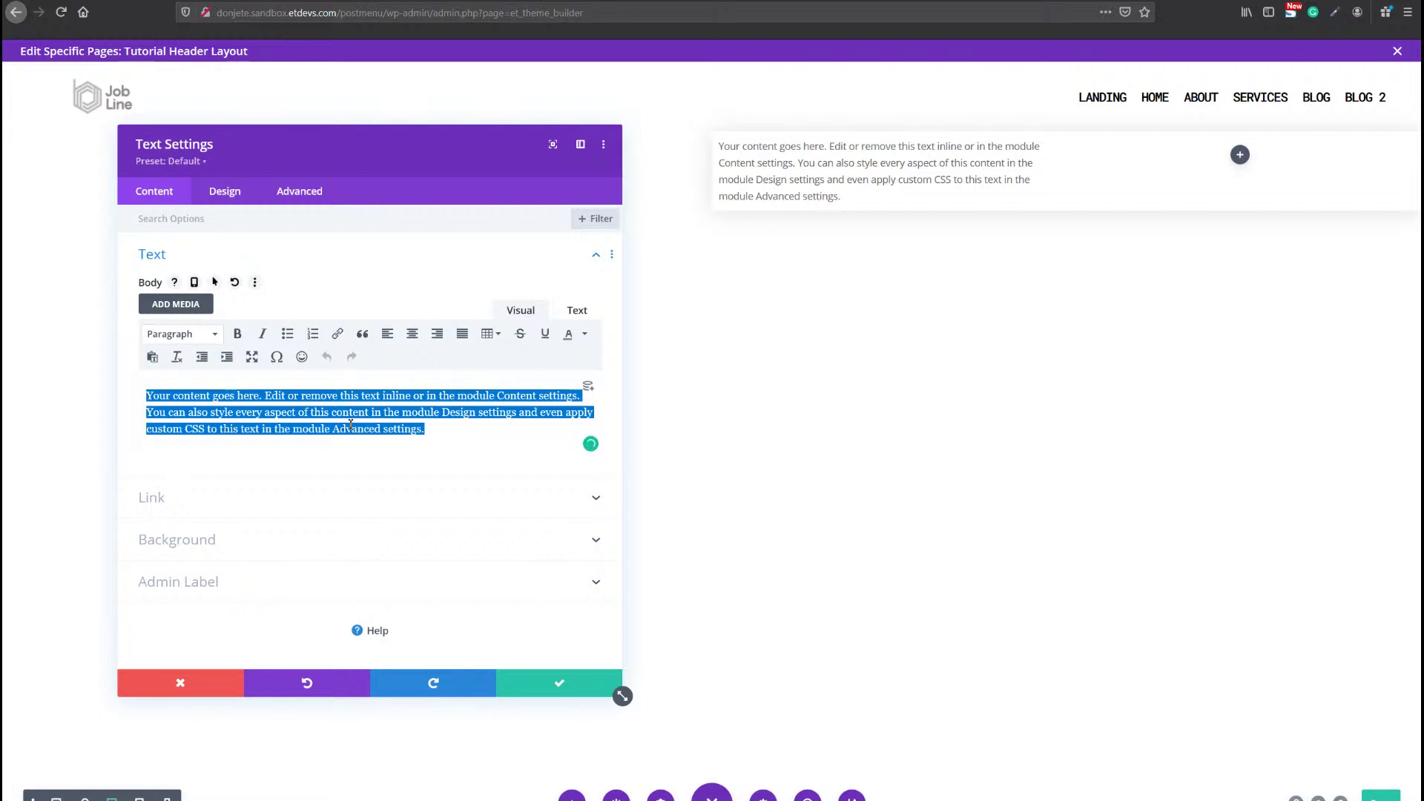
text(Company)
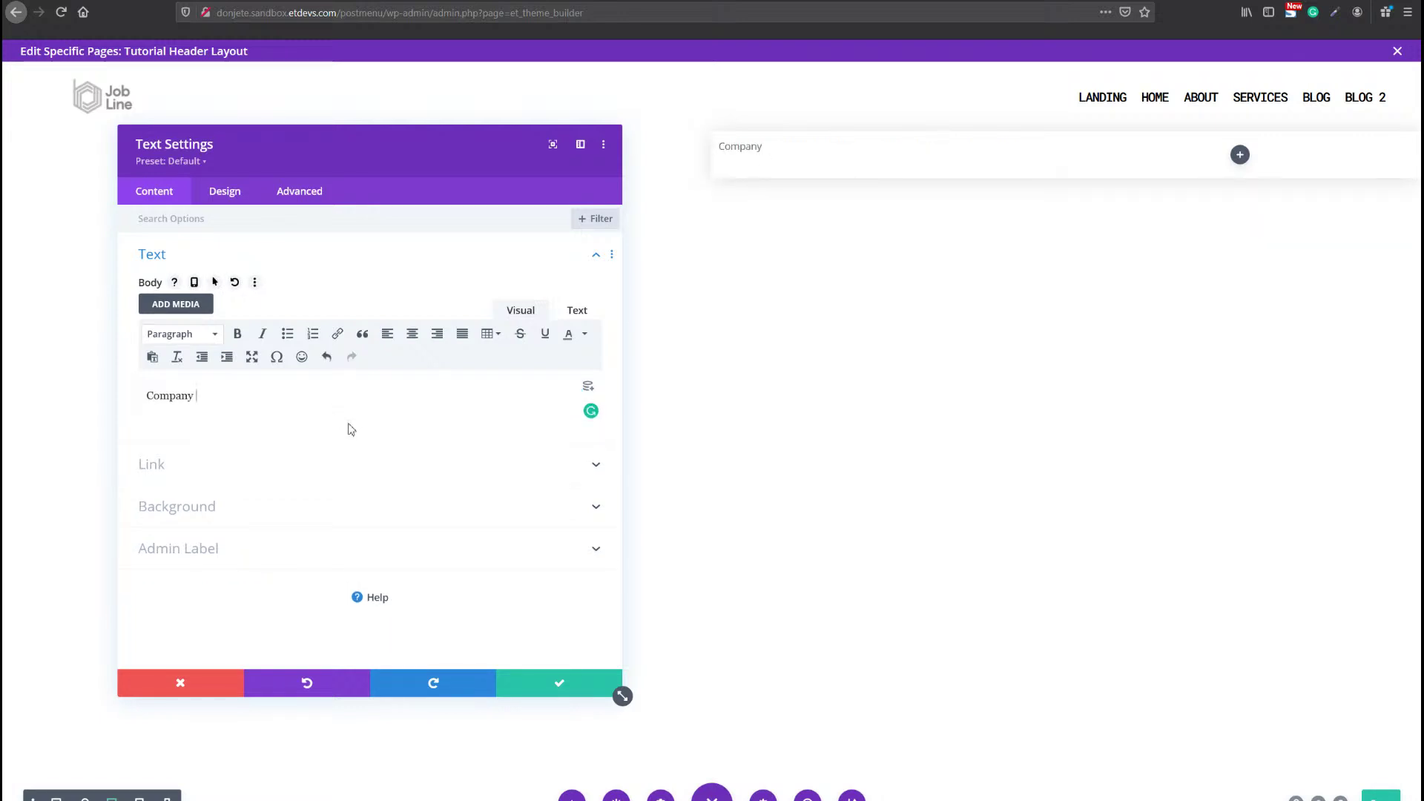
text( Culture)
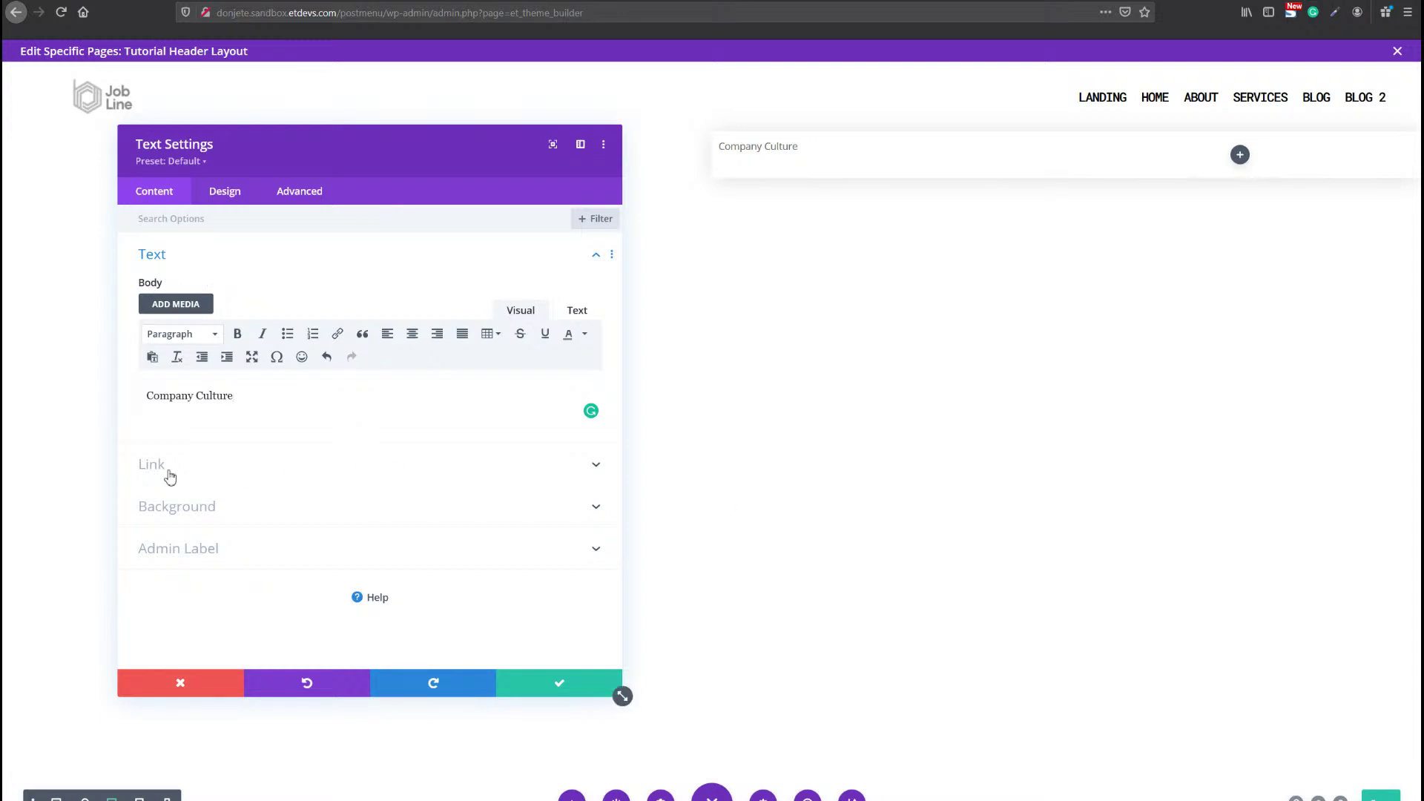
click(170, 476)
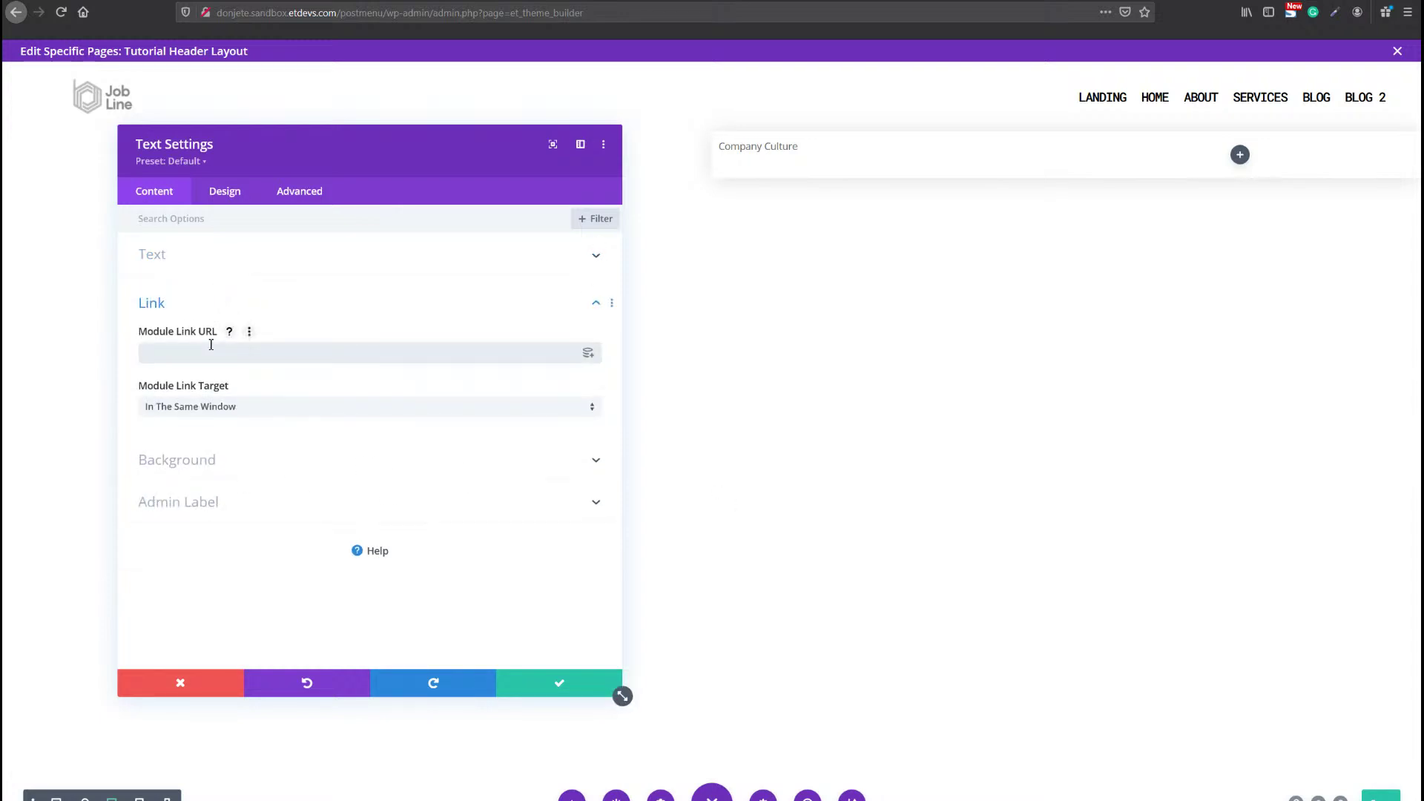
click(210, 350)
text(#)
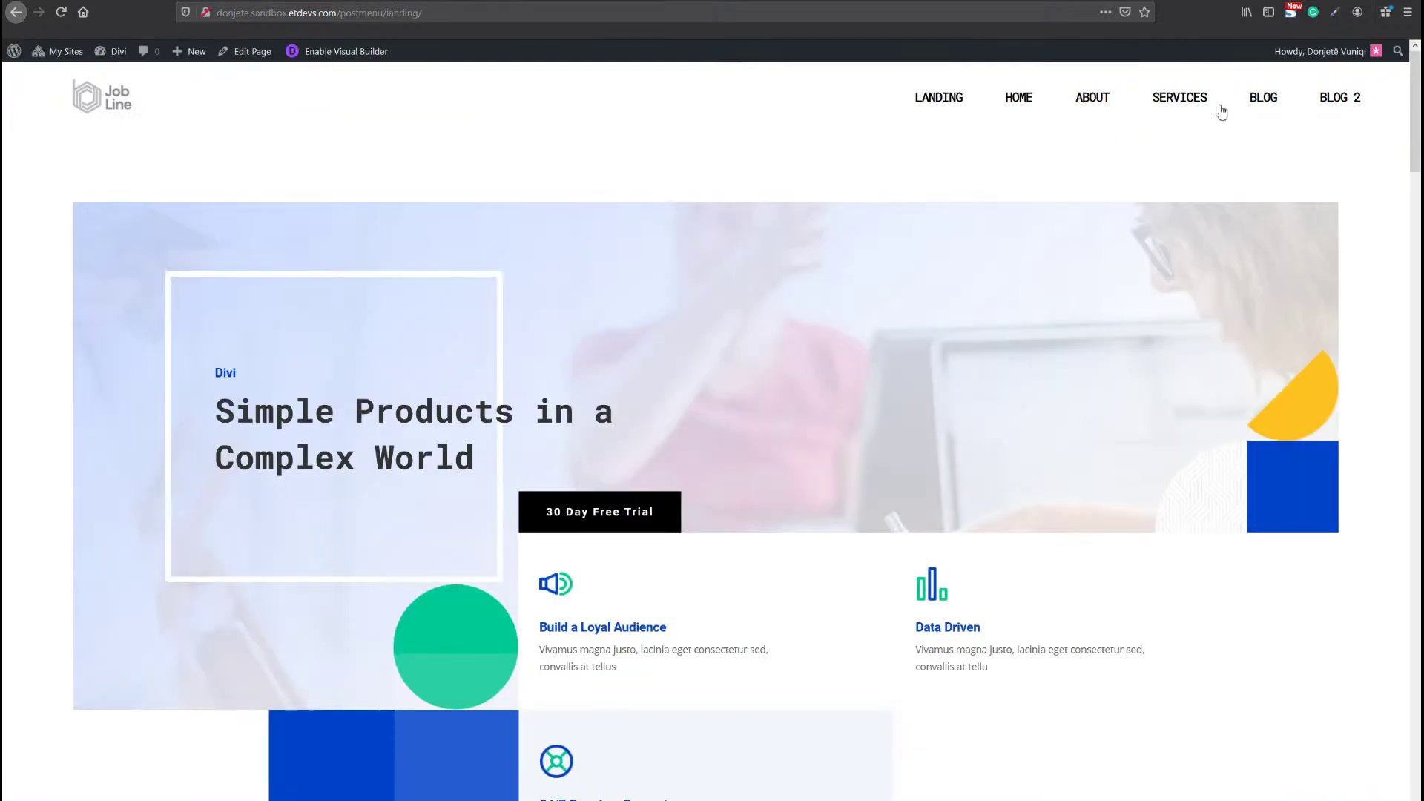
mouse_move(1263, 97)
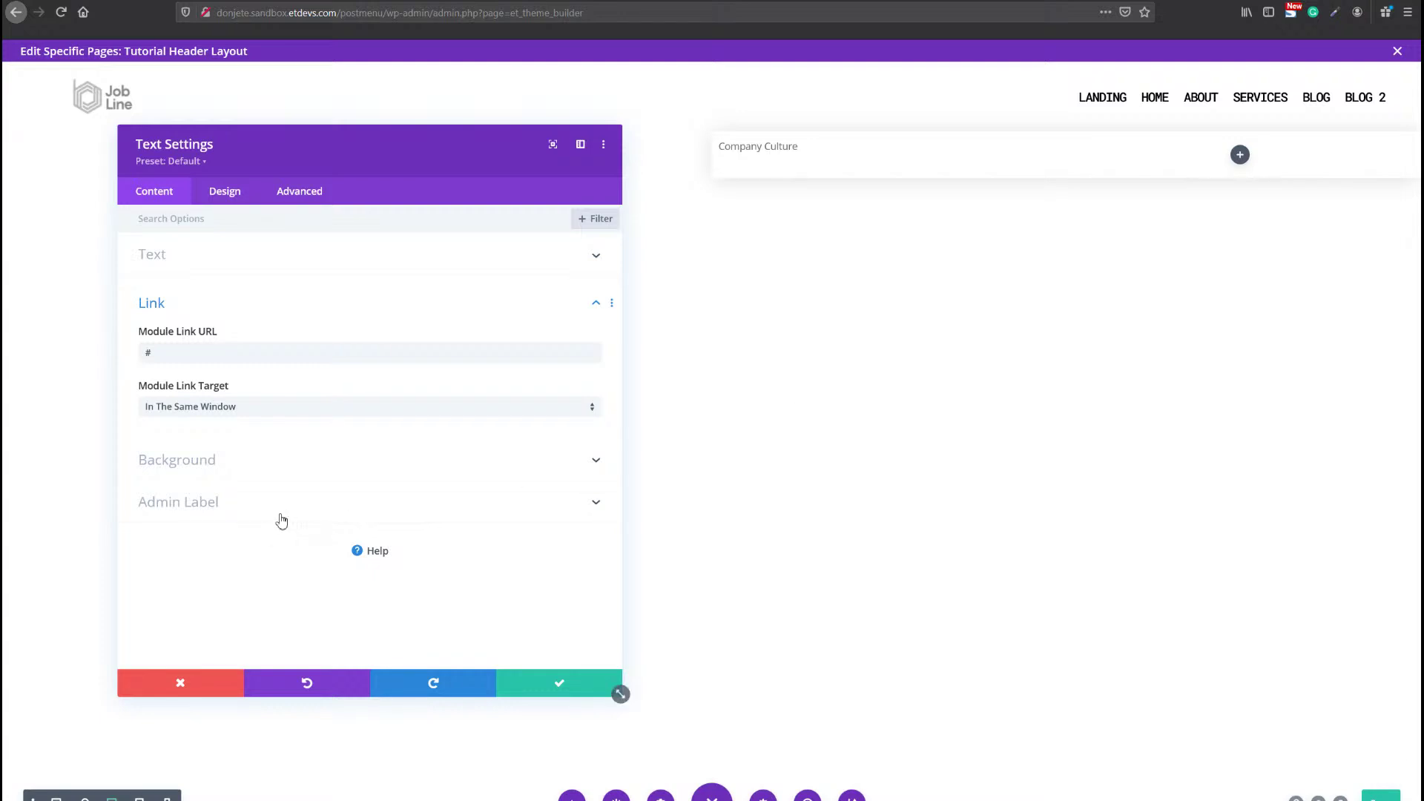
Paste the copied gradient and pattern image background onto the Company Culture text module.
click(216, 469)
right_click(283, 319)
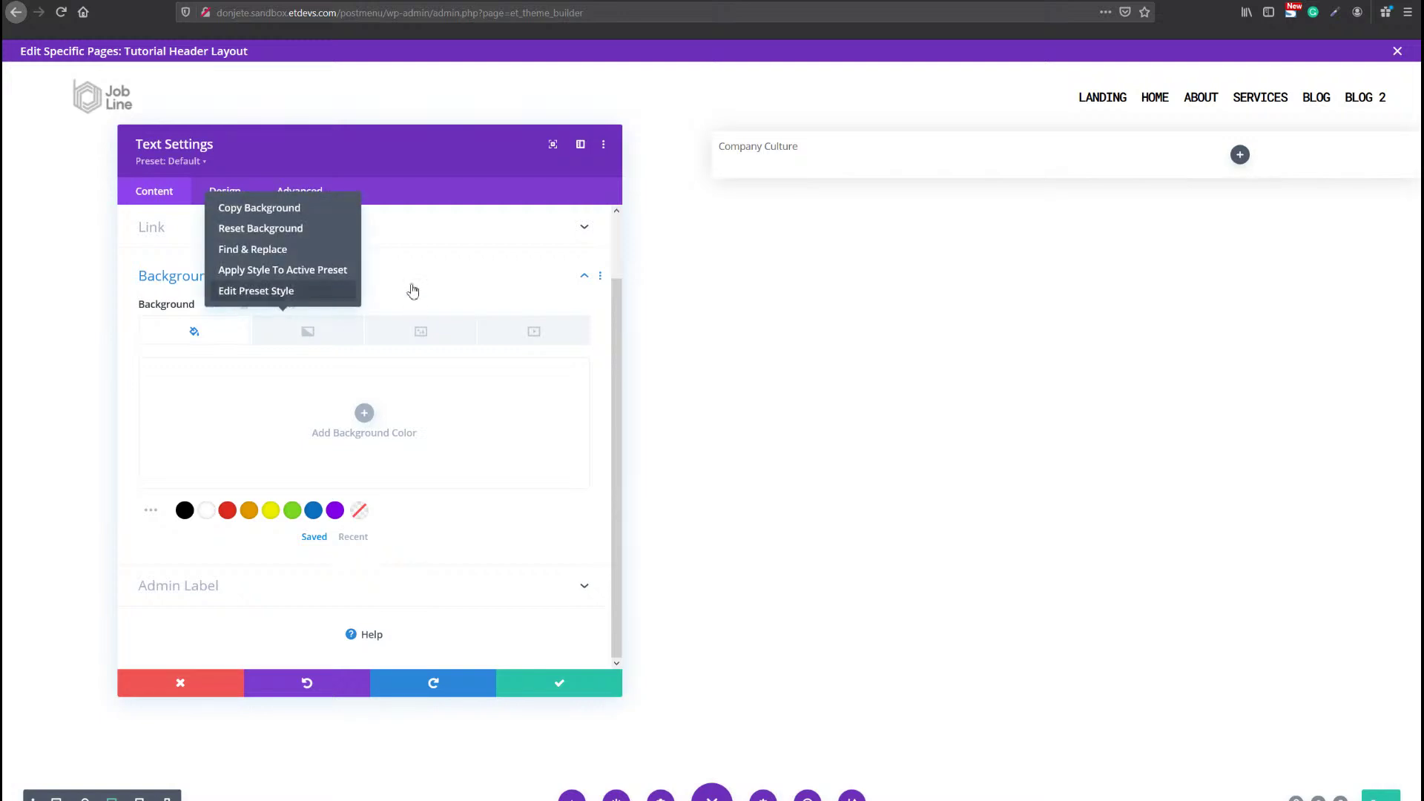
right_click(410, 289)
click(415, 182)
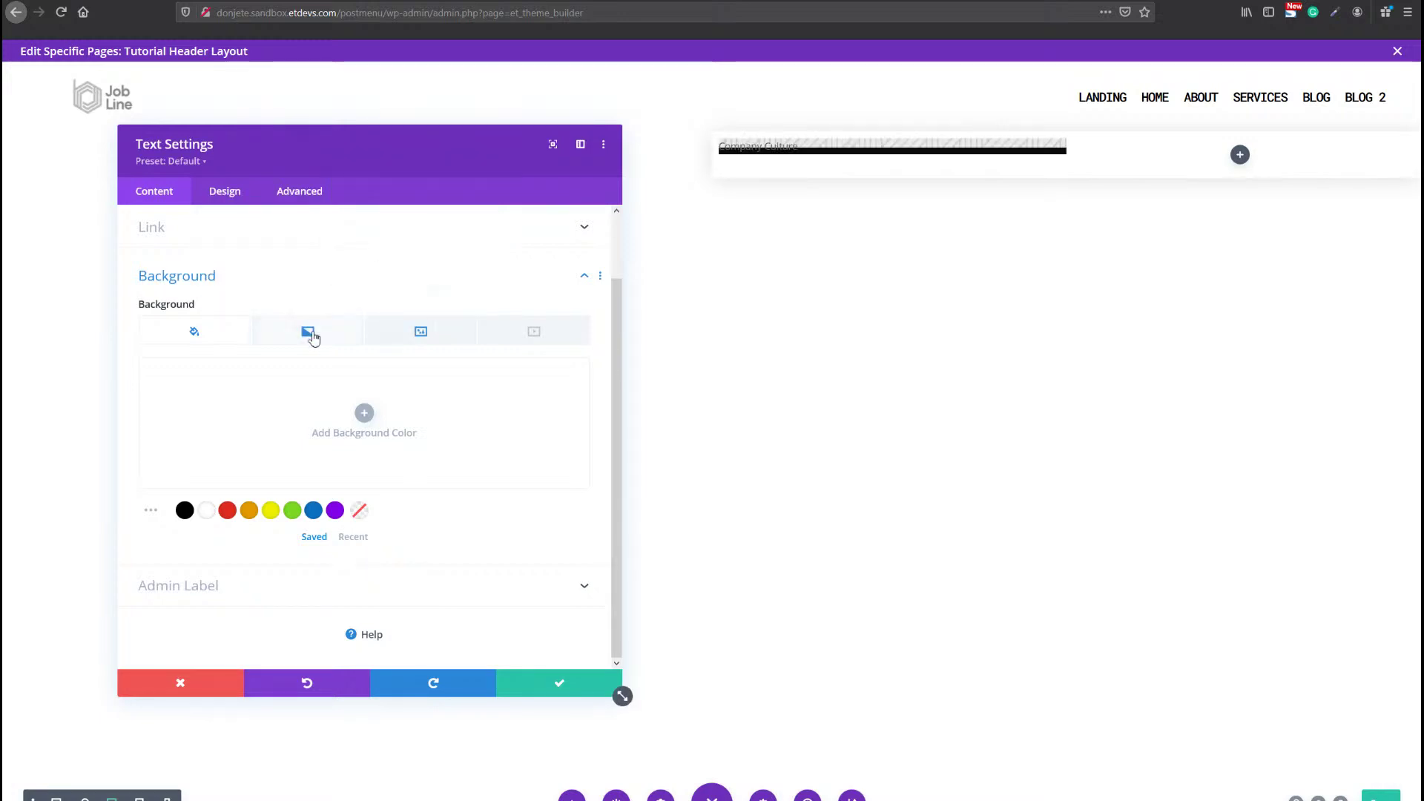
Examine the background gradient's two colors, type, direction, start and end positions and its placement above the image.
click(308, 330)
scroll(299, 430, down, 1)
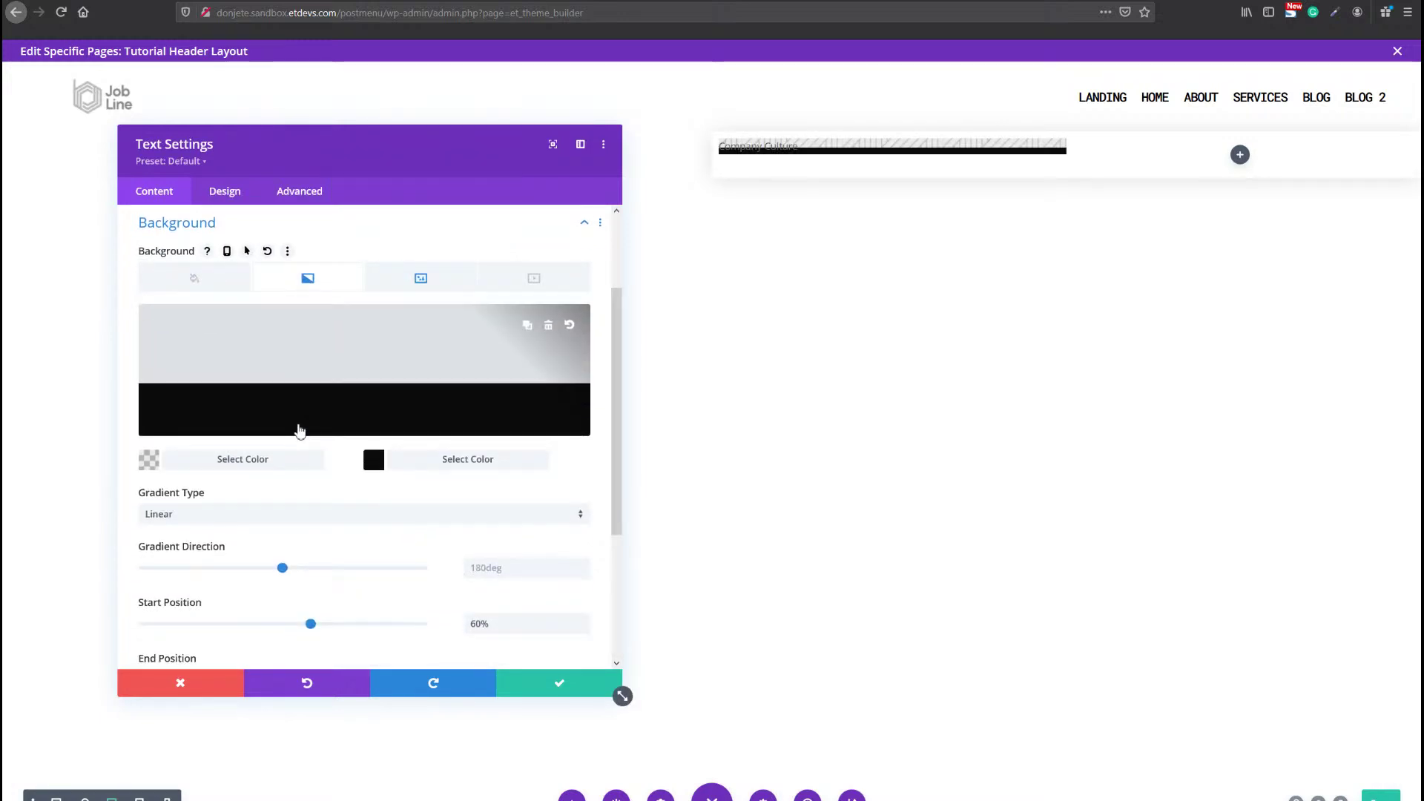
click(267, 460)
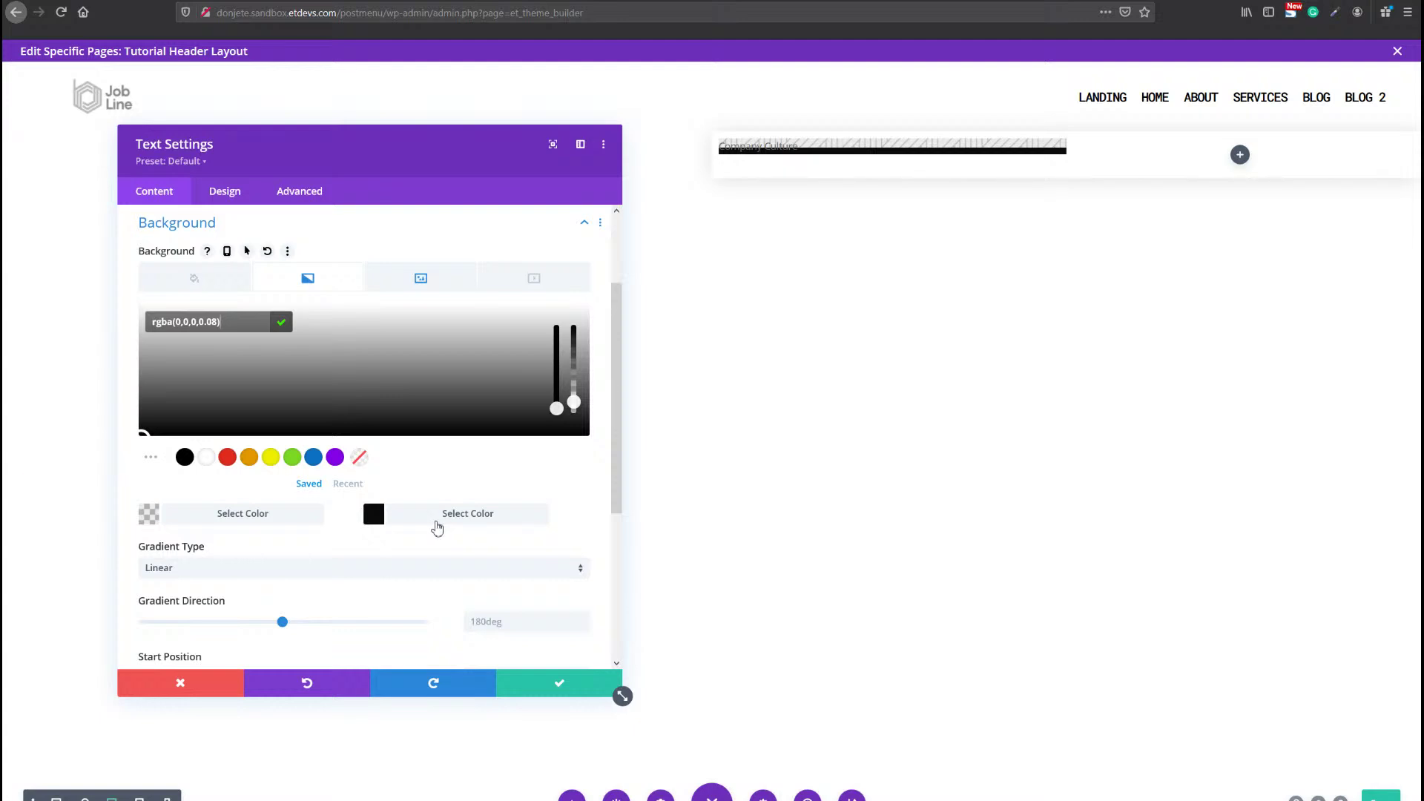
click(436, 527)
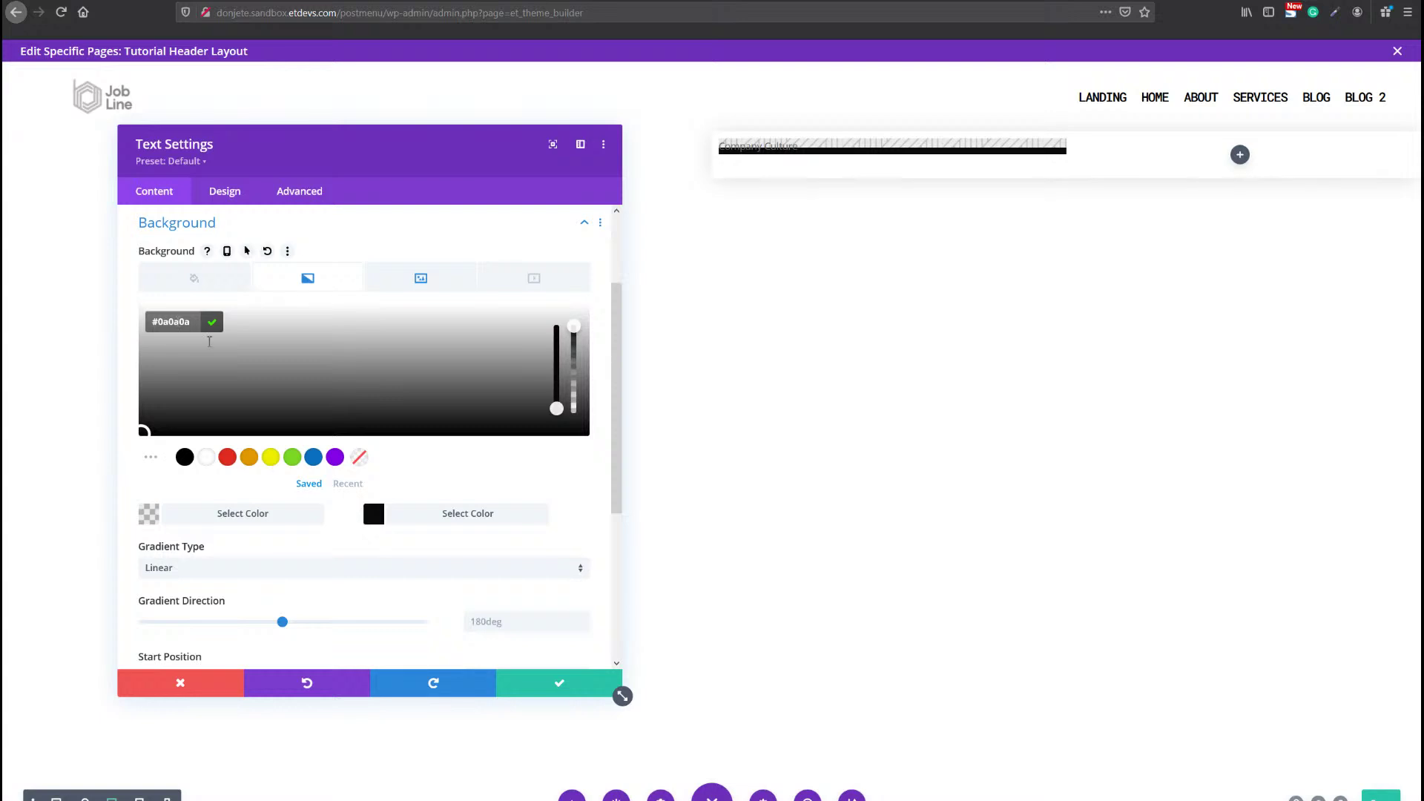
scroll(527, 541, down, 3)
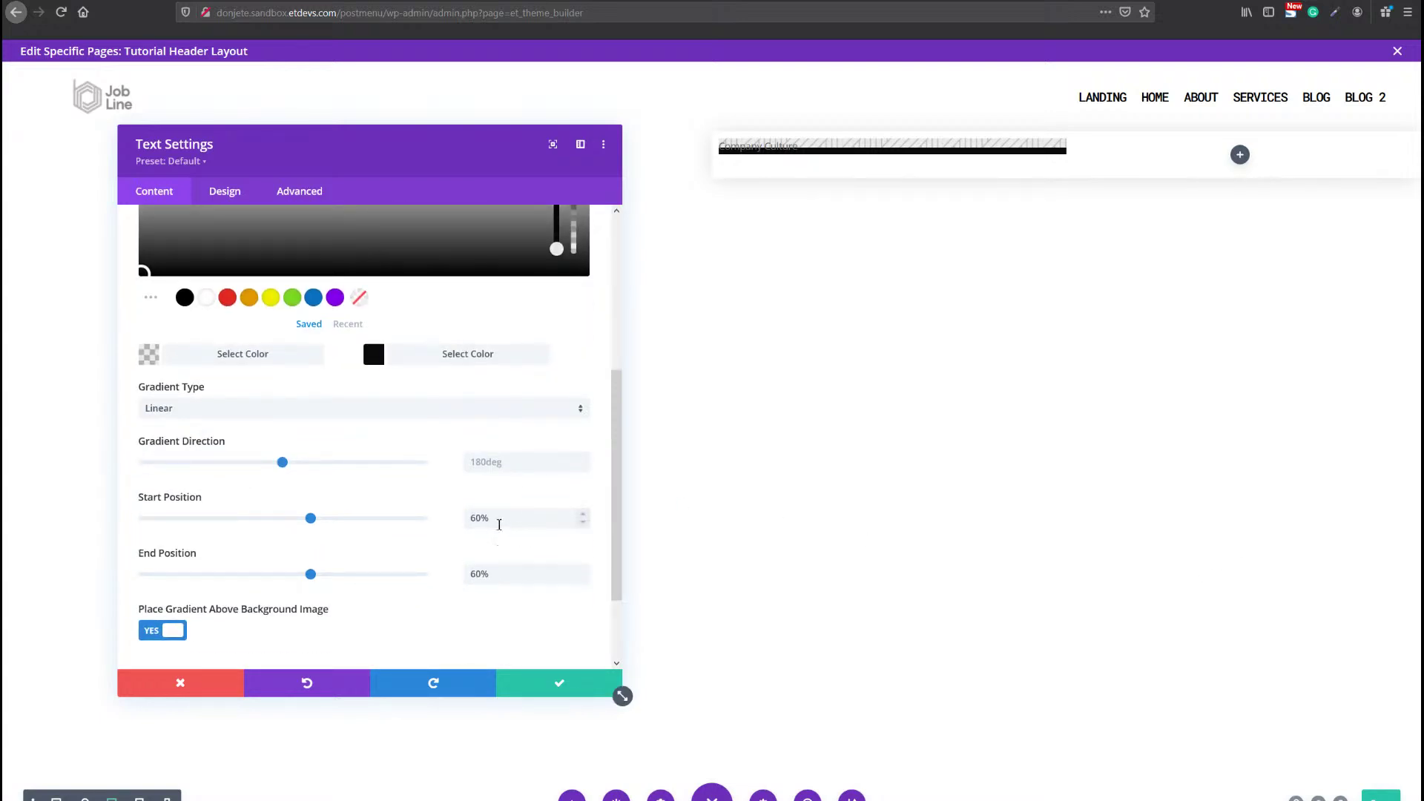
double_click(499, 519)
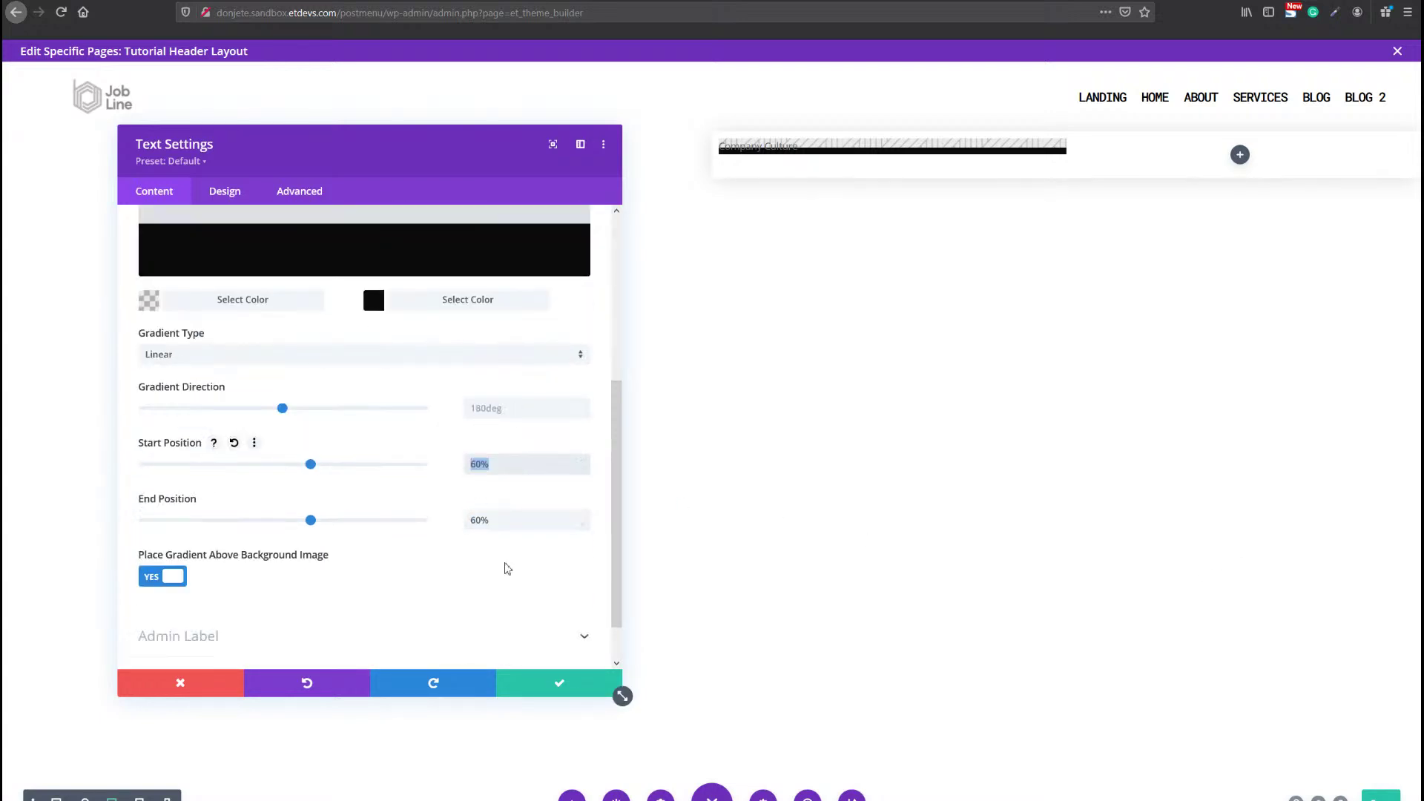
double_click(529, 520)
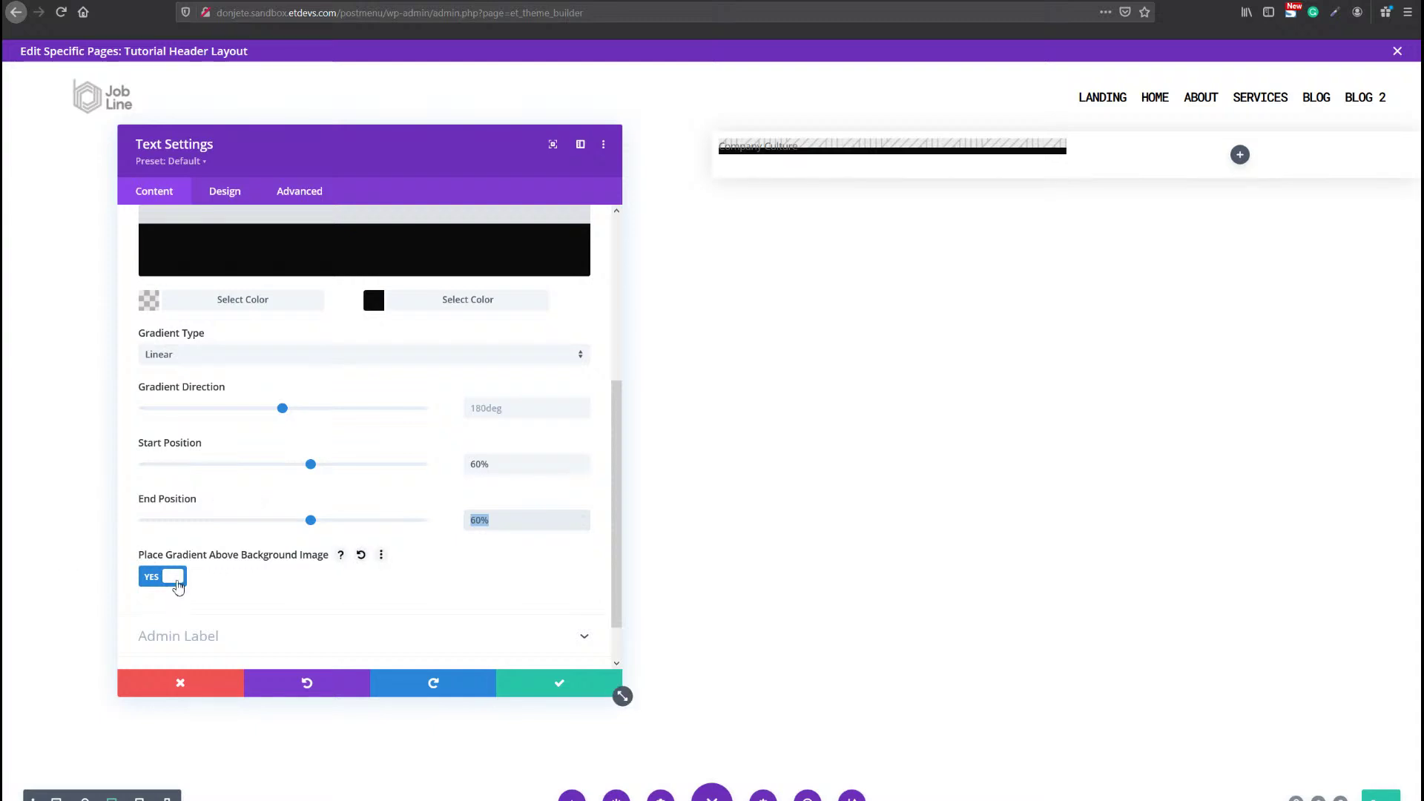
scroll(365, 434, up, 2)
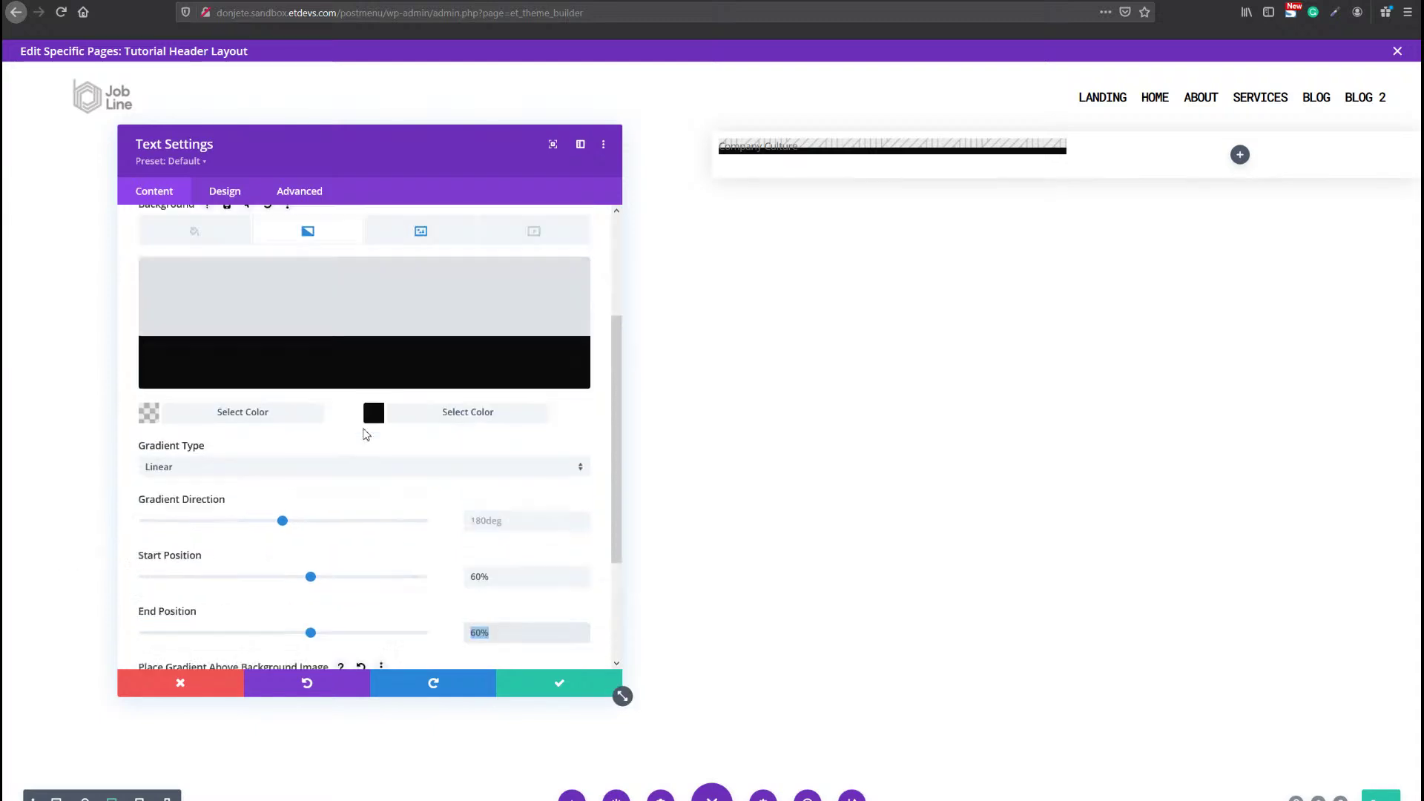
scroll(365, 434, up, 1)
Examine the background image's pattern and its parallax, size, position, repeat and blend settings.
click(420, 278)
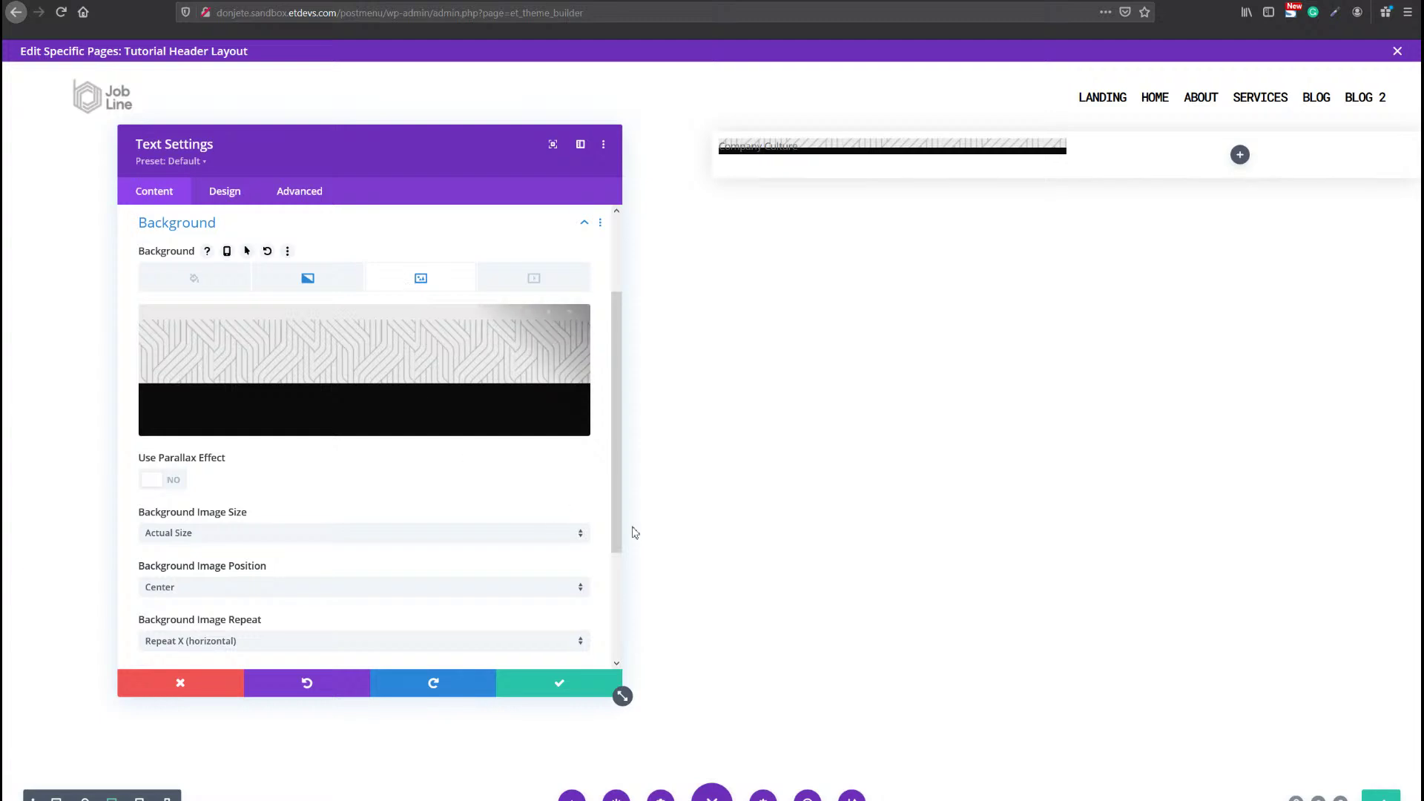
mouse_move(334, 324)
scroll(371, 363, down, 1)
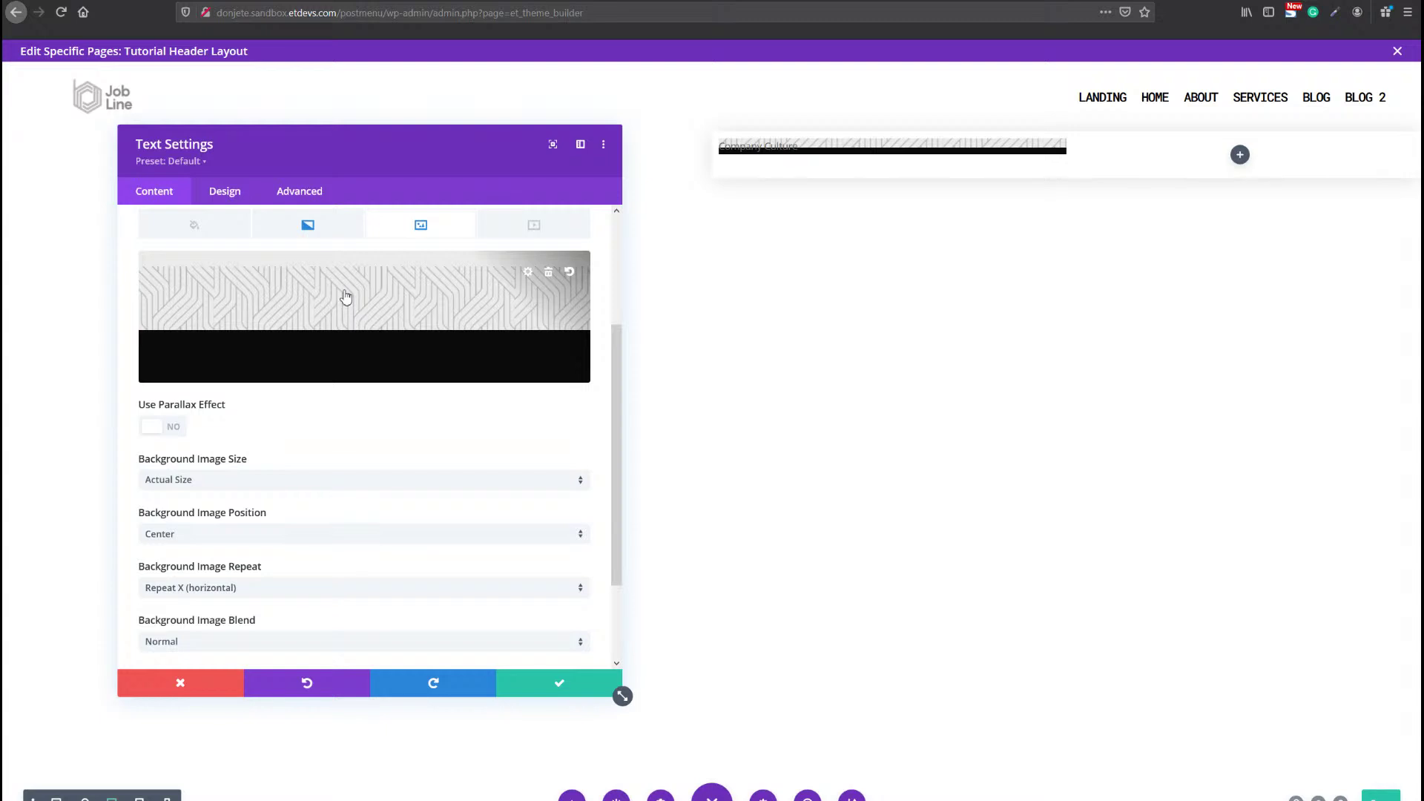
scroll(315, 474, down, 2)
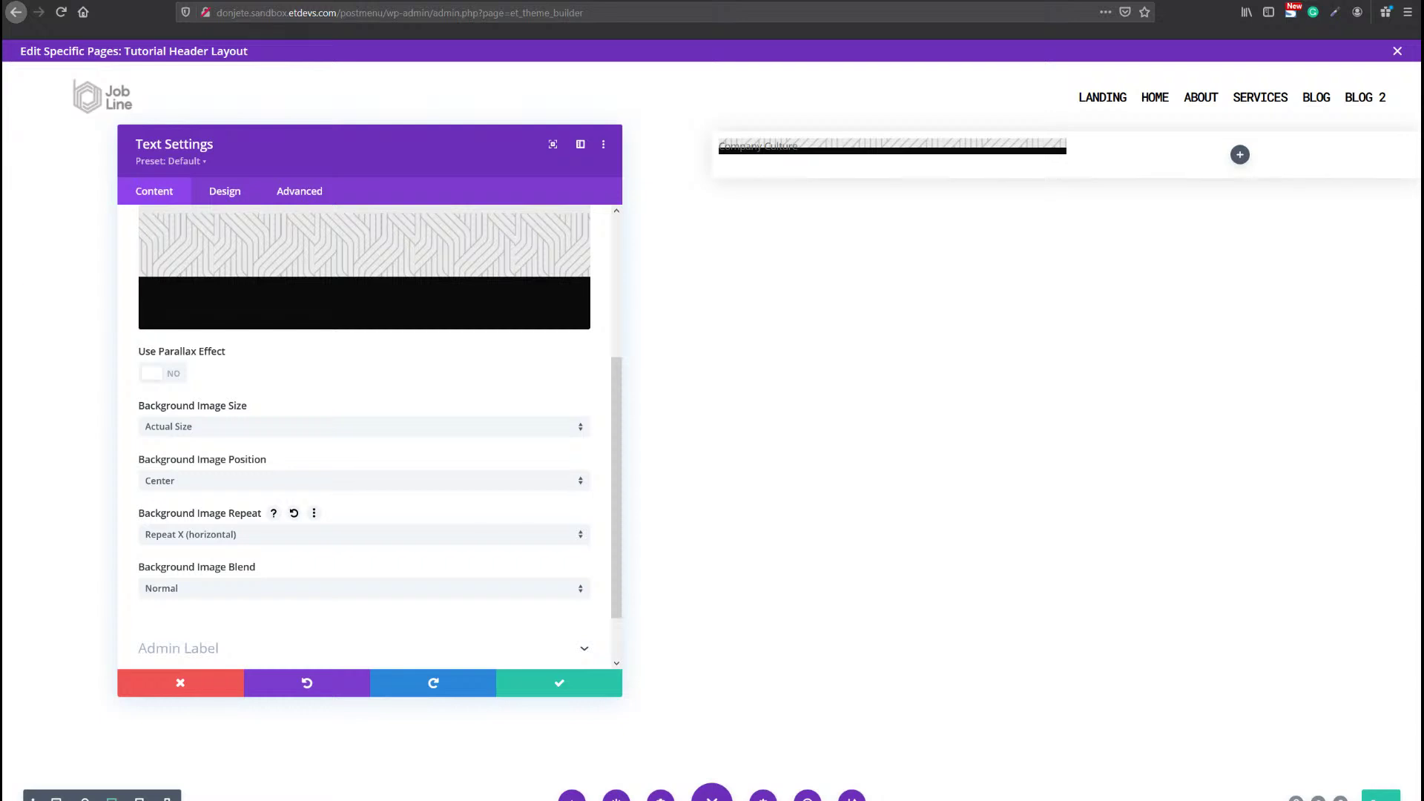
Set the module's text font to Roboto Mono and its font weight to Bold.
click(233, 191)
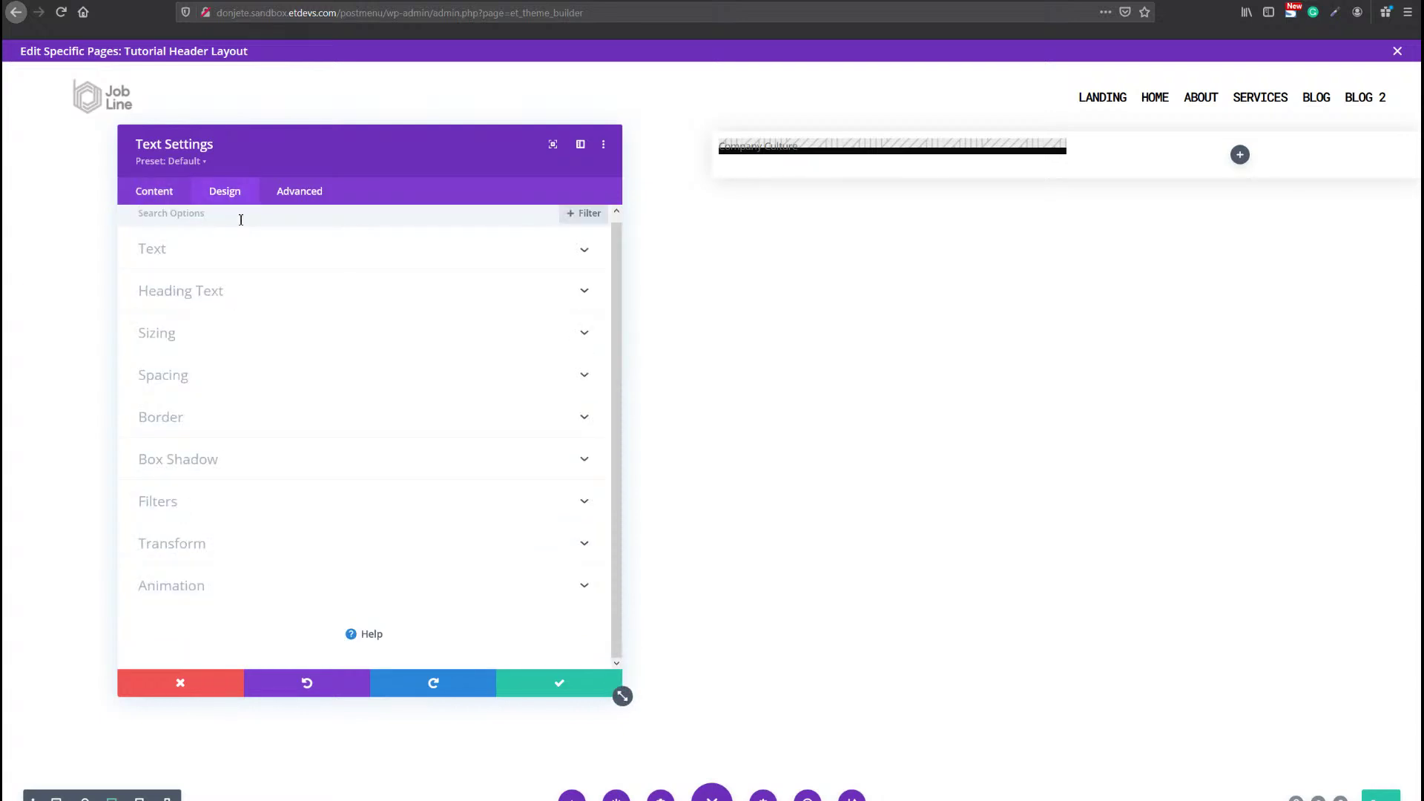
click(227, 255)
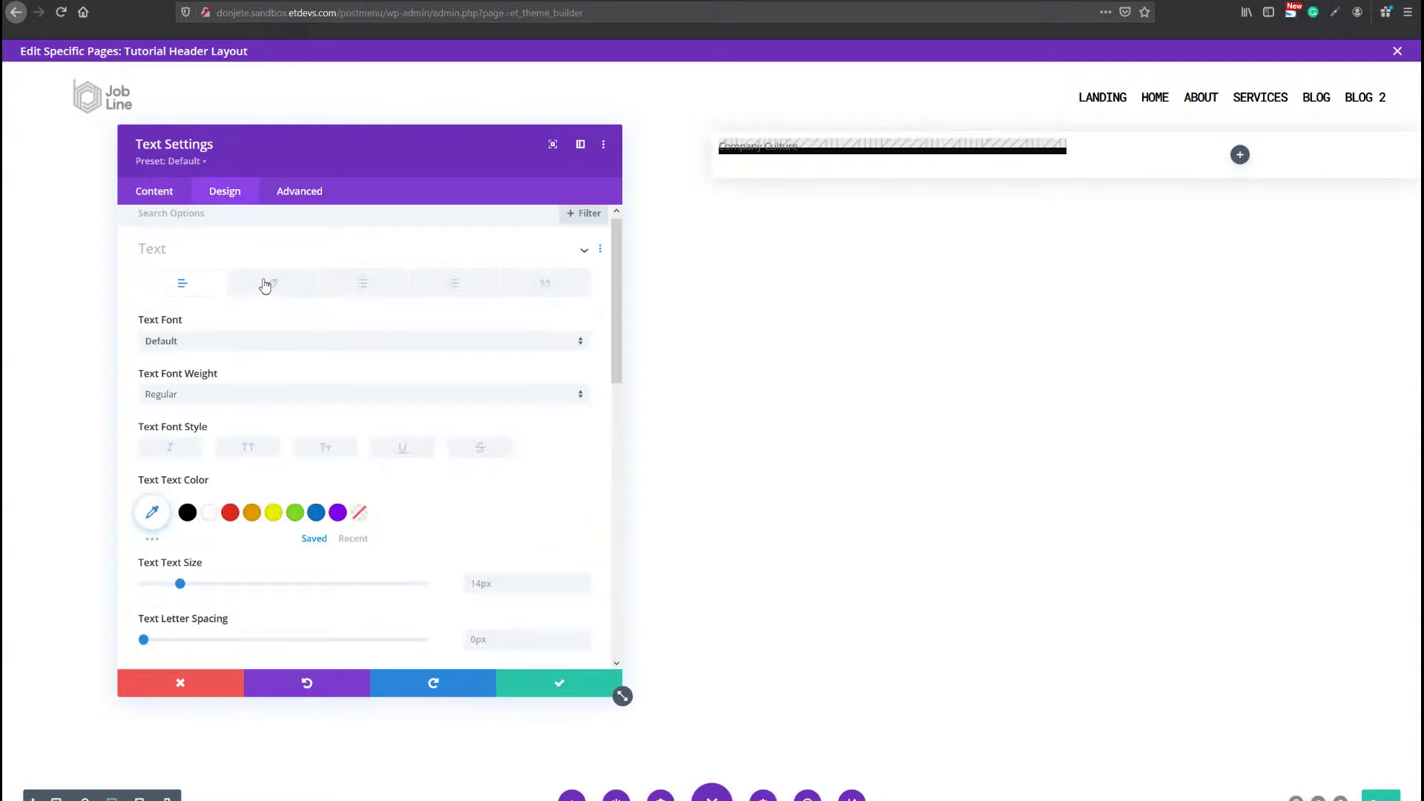
click(274, 359)
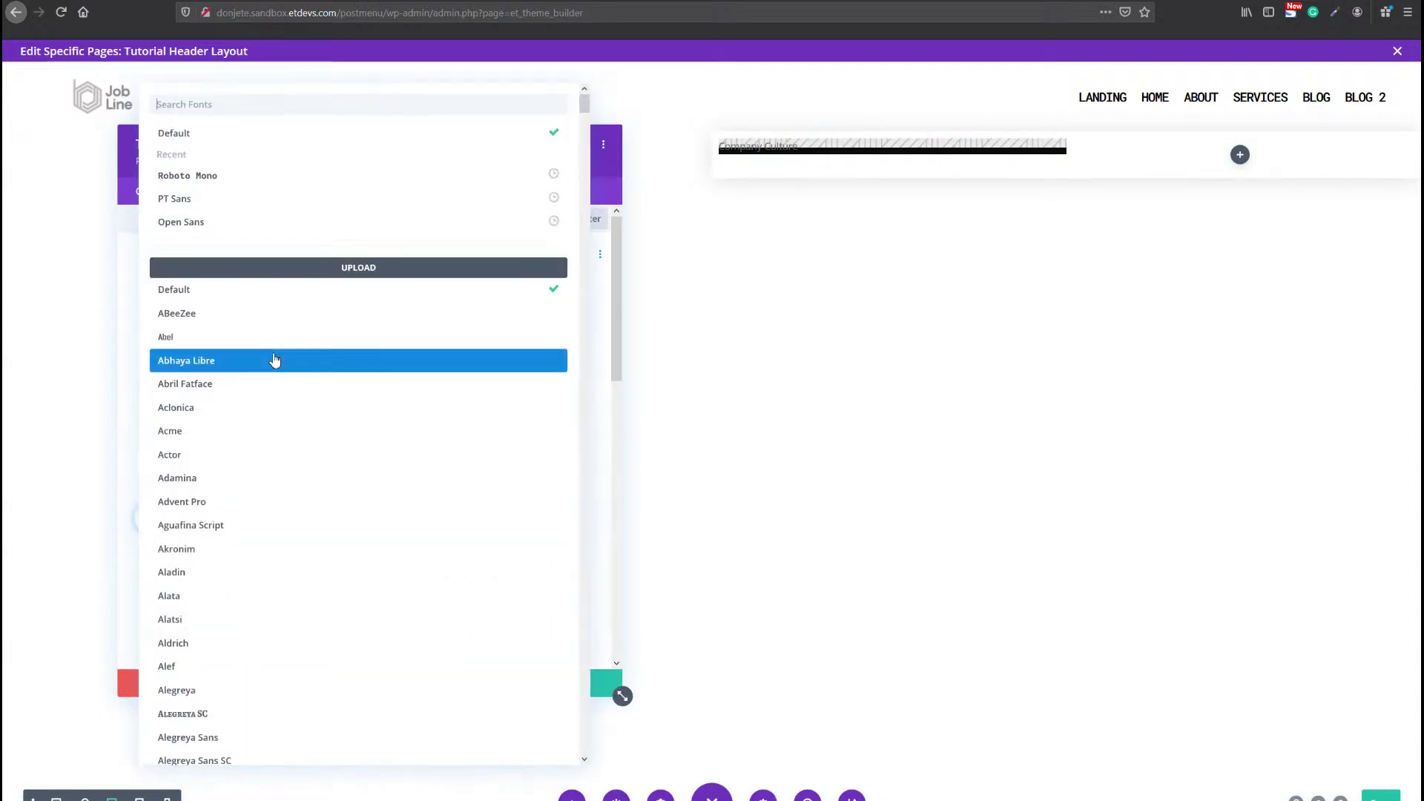
click(265, 189)
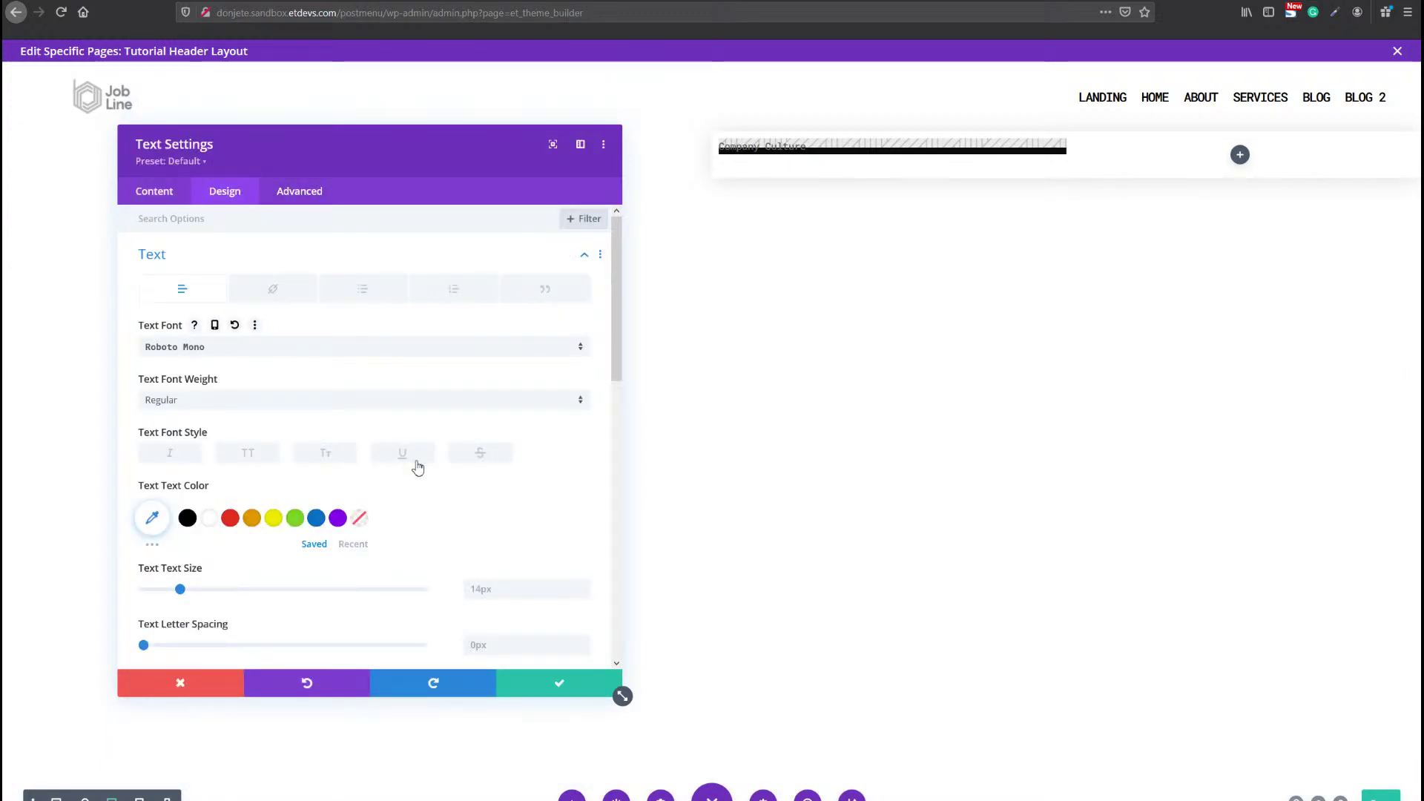
click(375, 408)
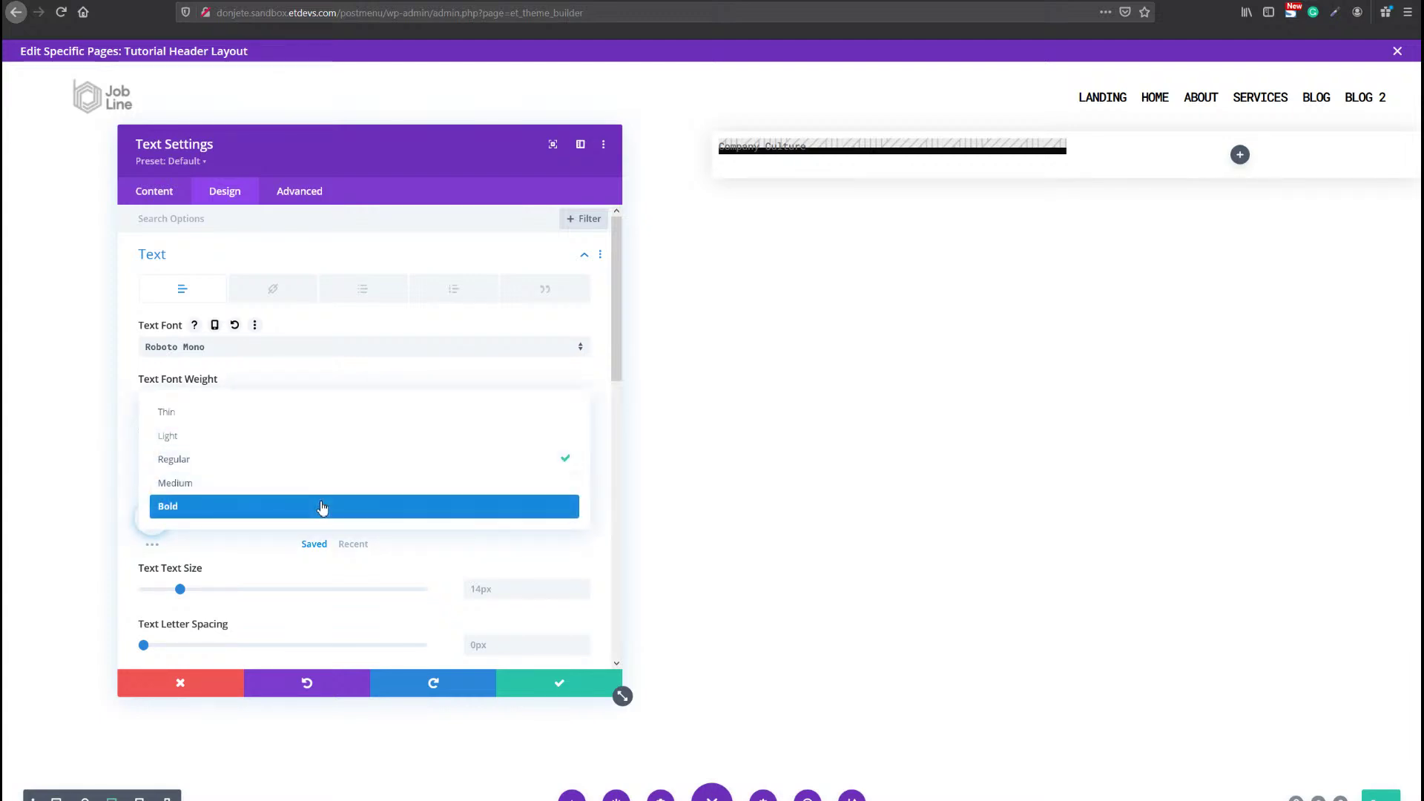
click(322, 507)
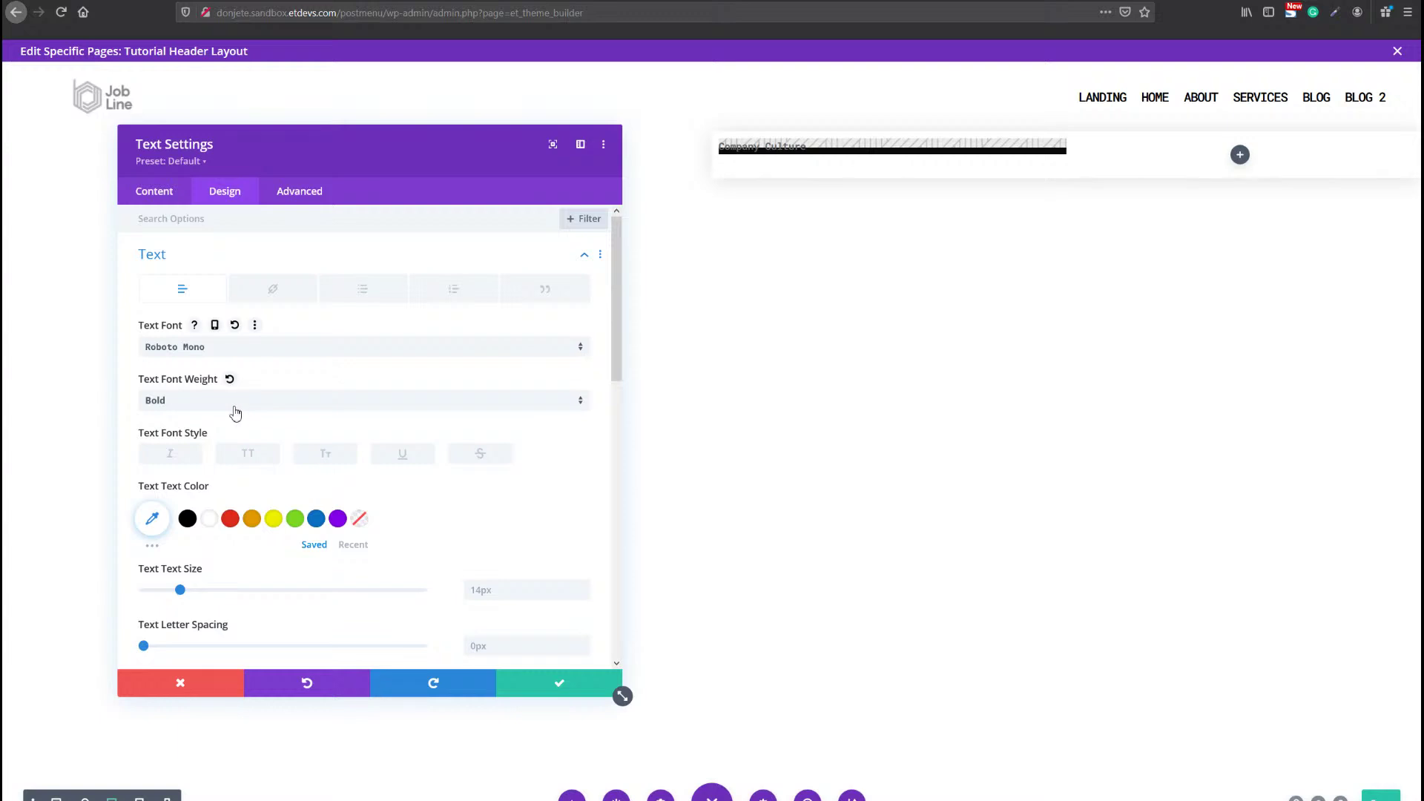
Set the text size to 1.9vw on desktop, 3vw on tablet and 3.5vw on phone.
scroll(235, 413, down, 2)
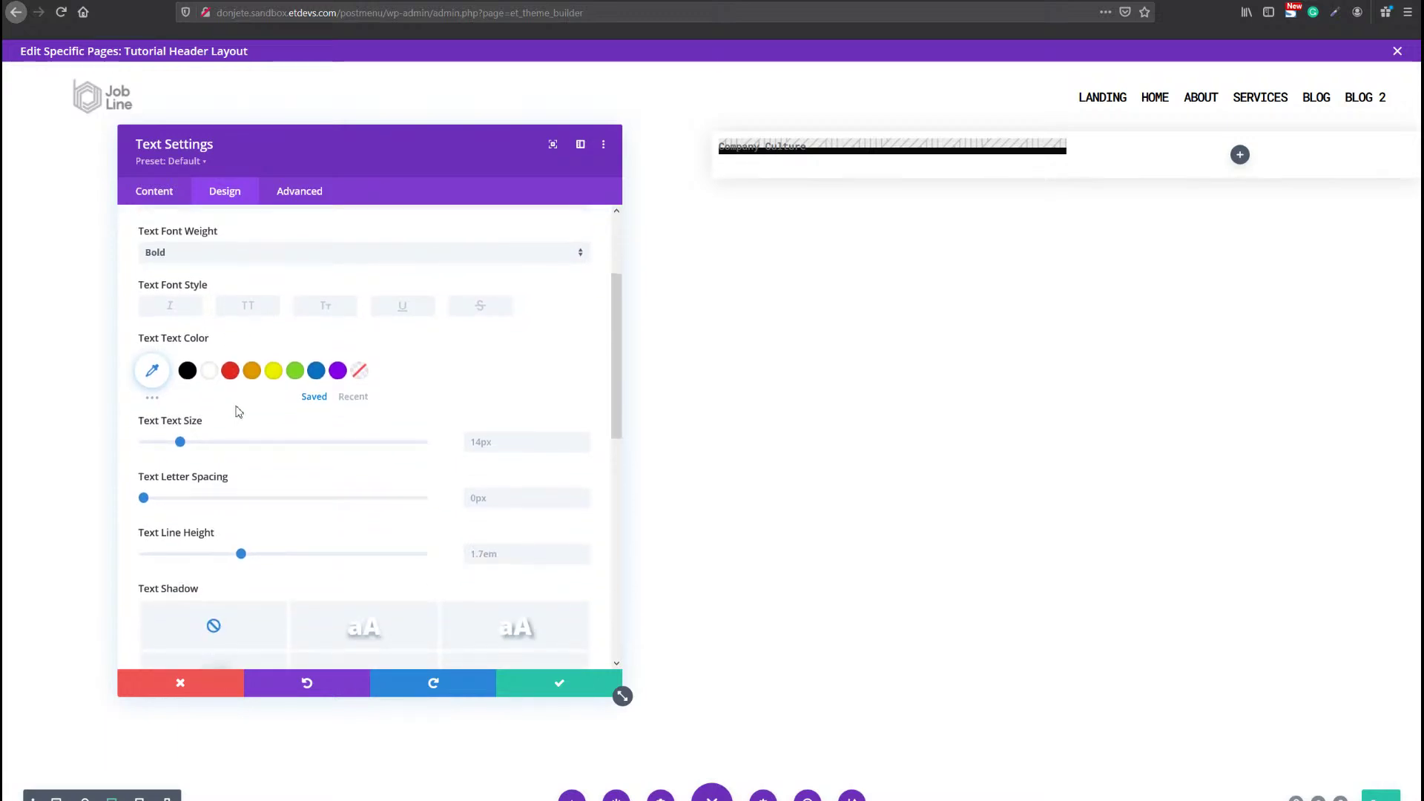
click(495, 439)
text(1.9)
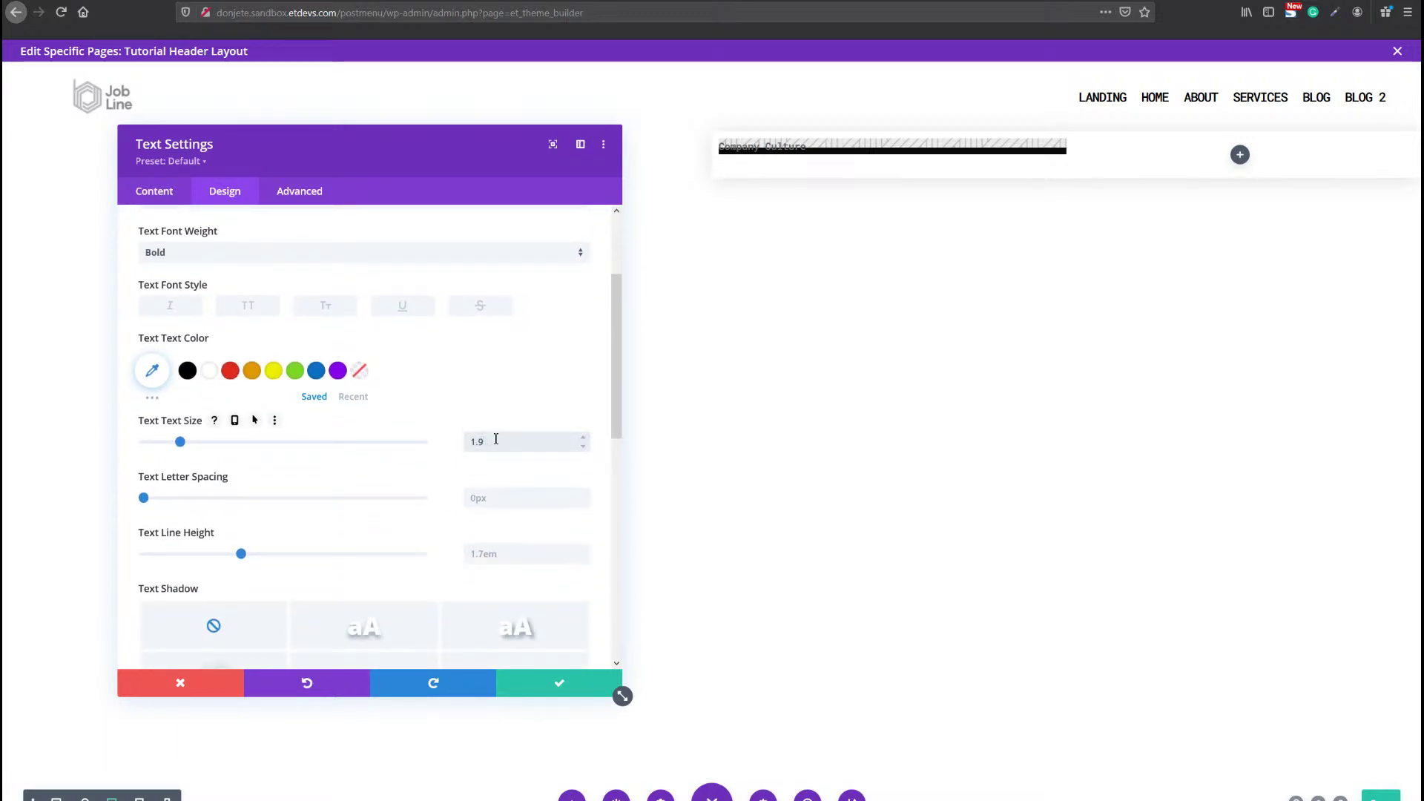
text(vw)
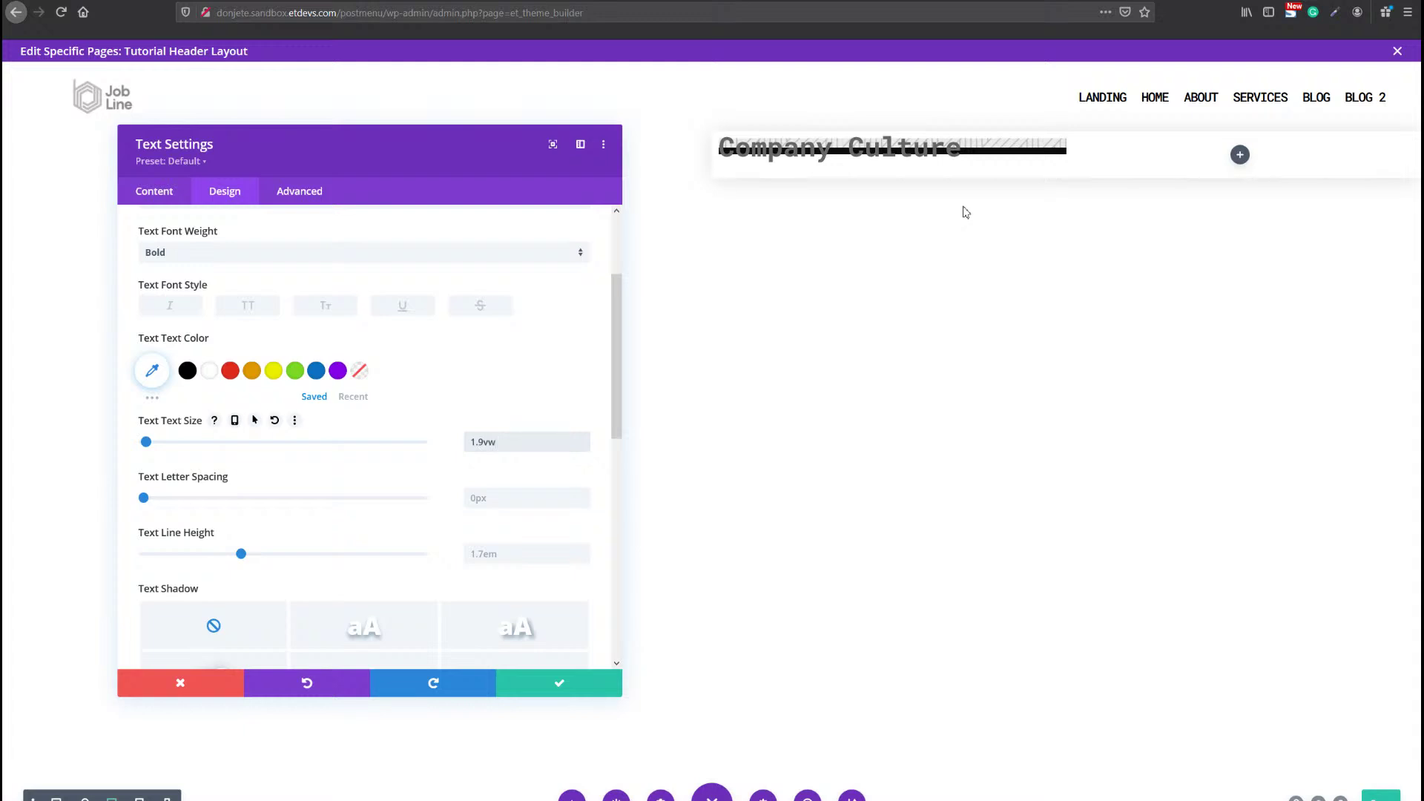
click(235, 421)
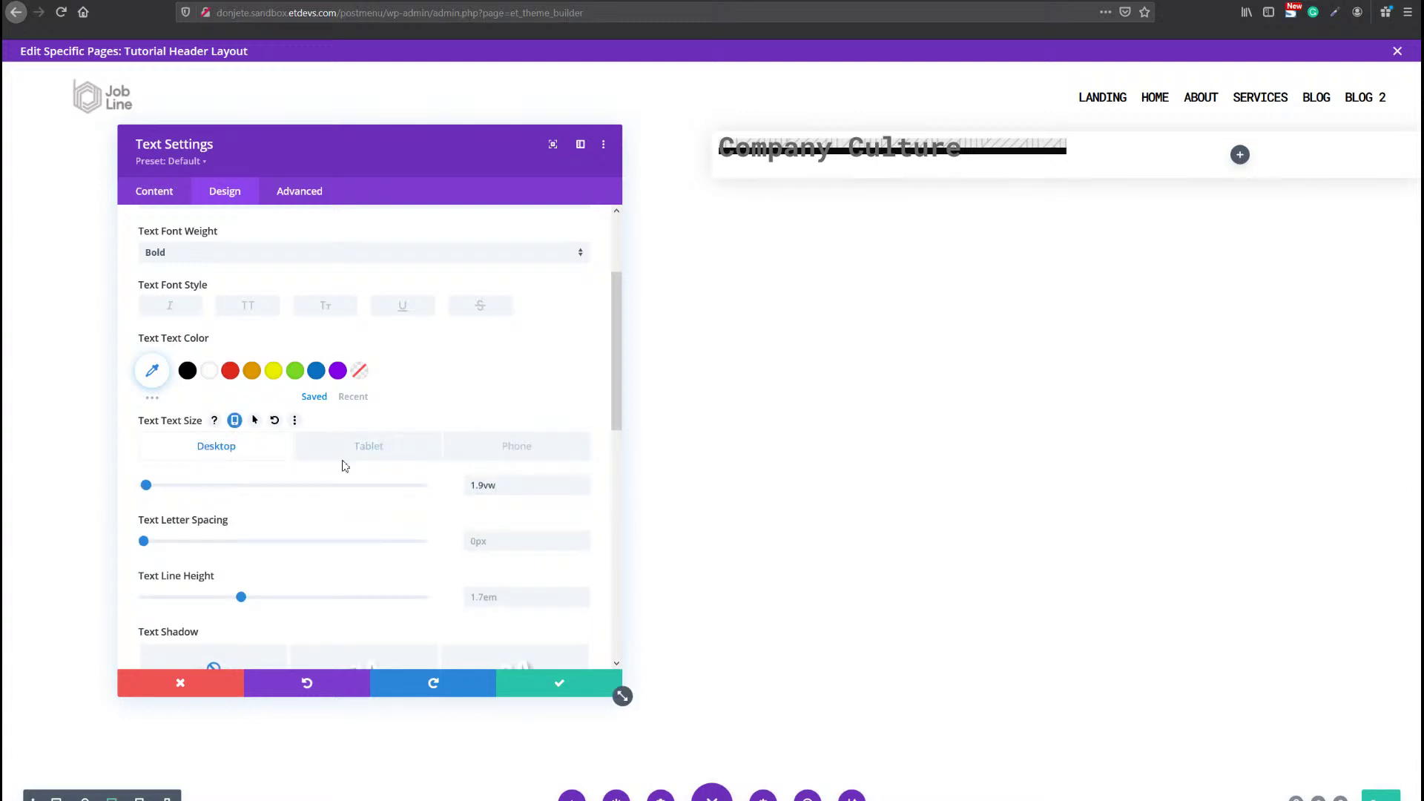
click(399, 454)
click(531, 488)
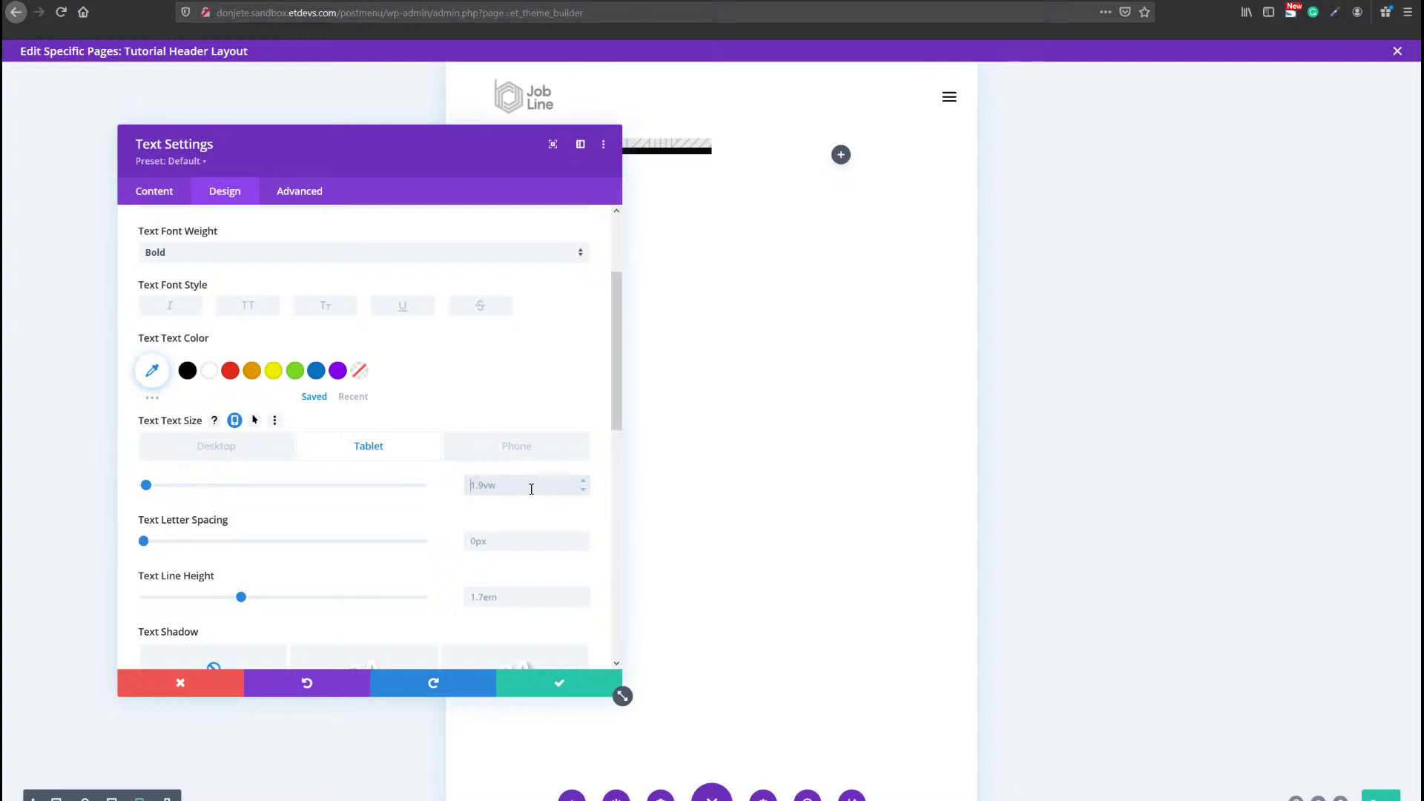
text(3vw)
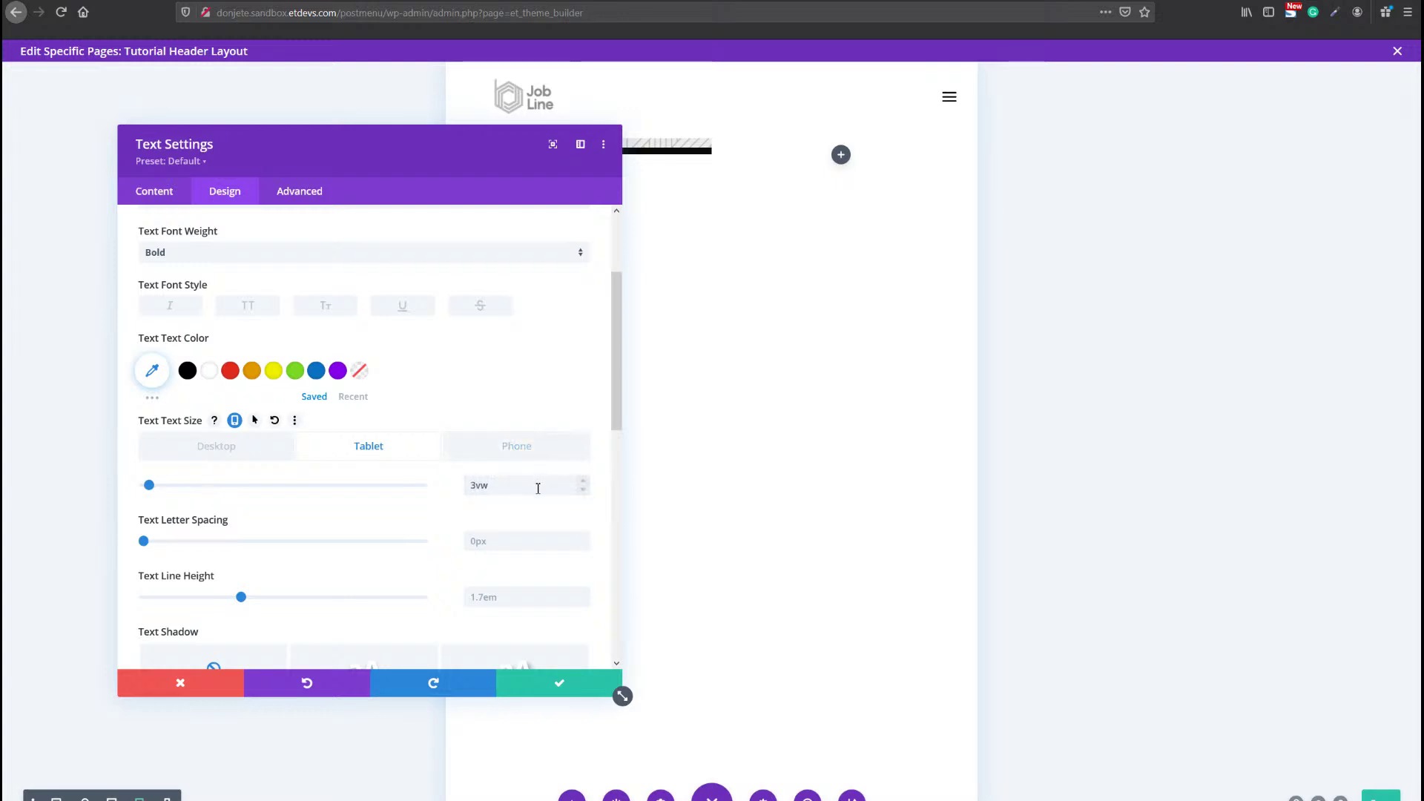
click(531, 455)
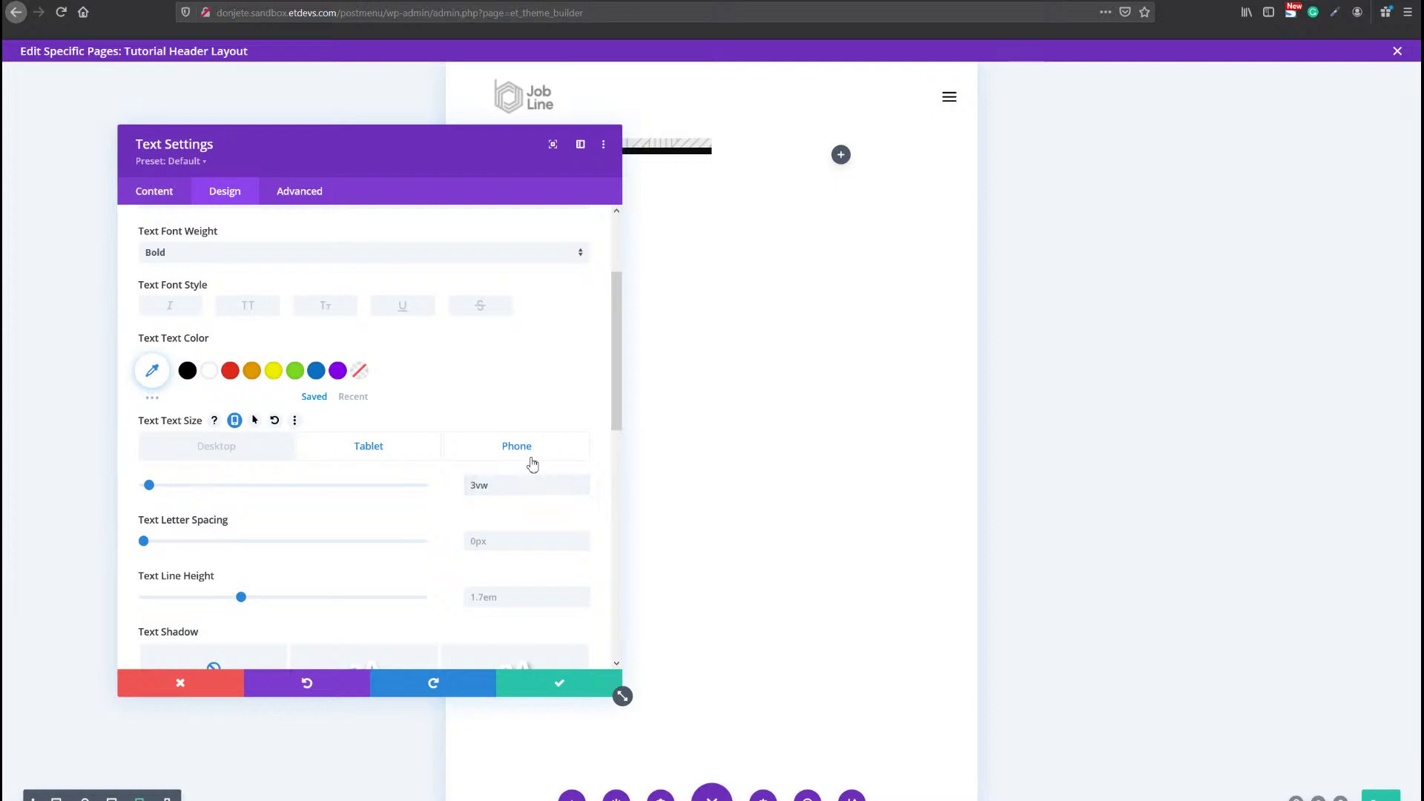
click(516, 484)
text(3.5vw)
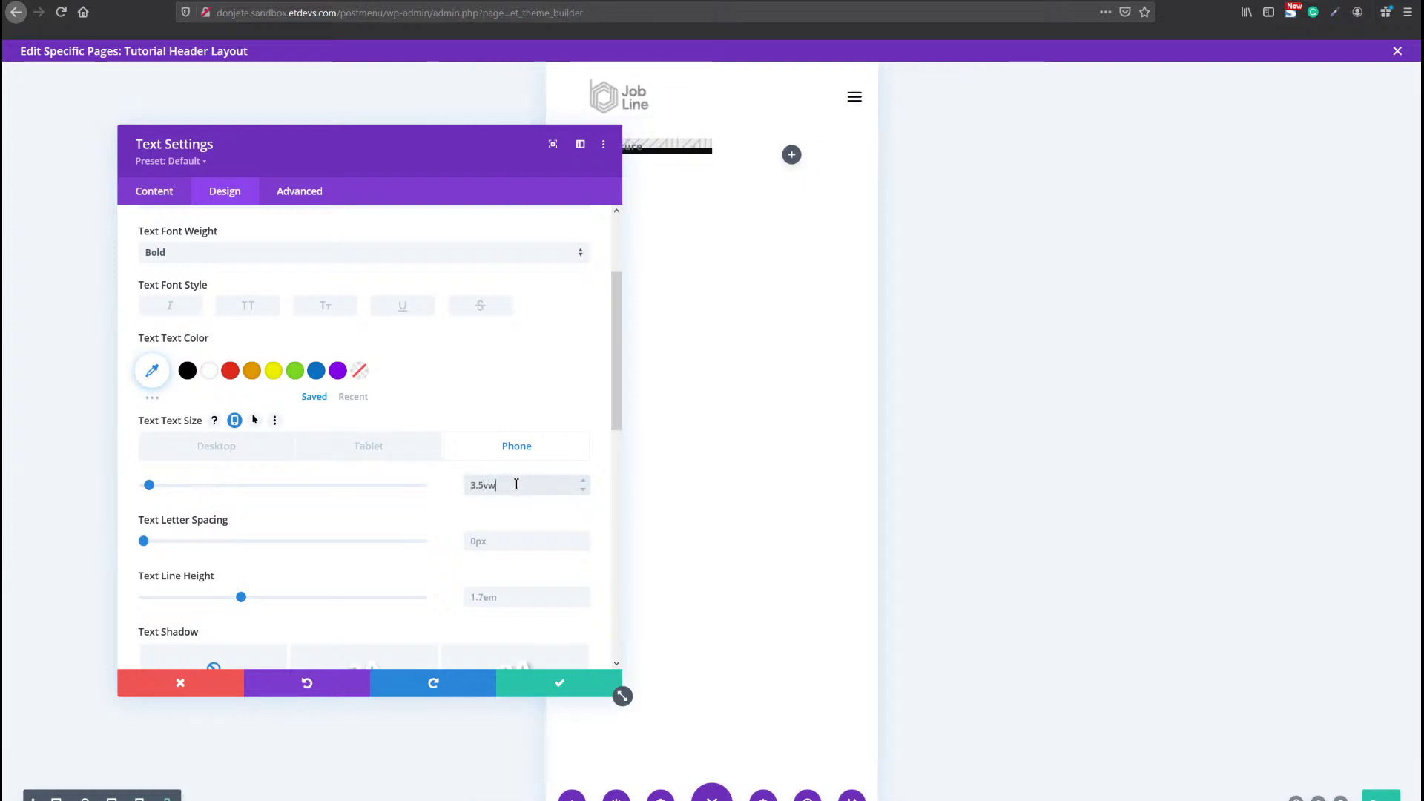
Set the text letter spacing to -0.1vw and the text line height to 1em.
click(499, 547)
text(-0.1vw)
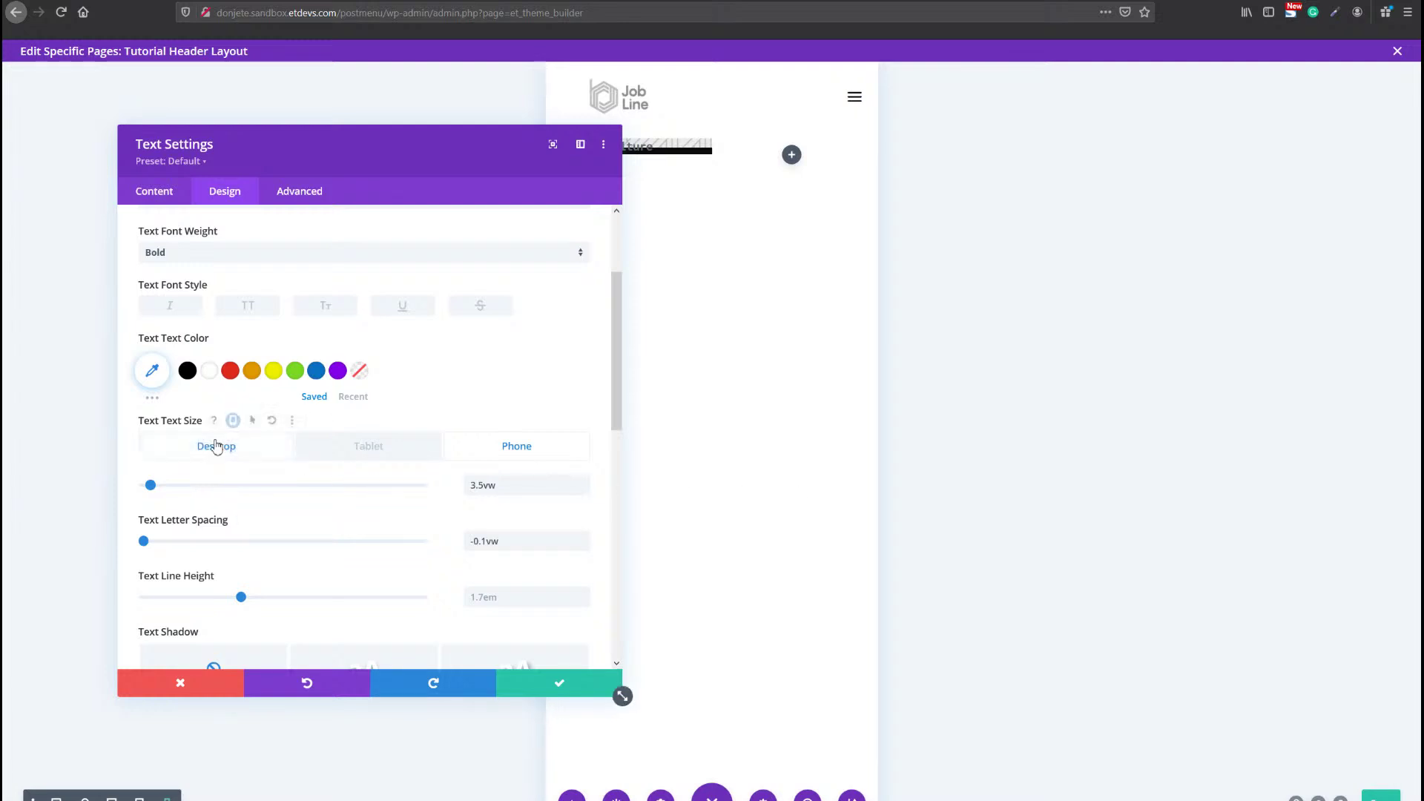
click(216, 445)
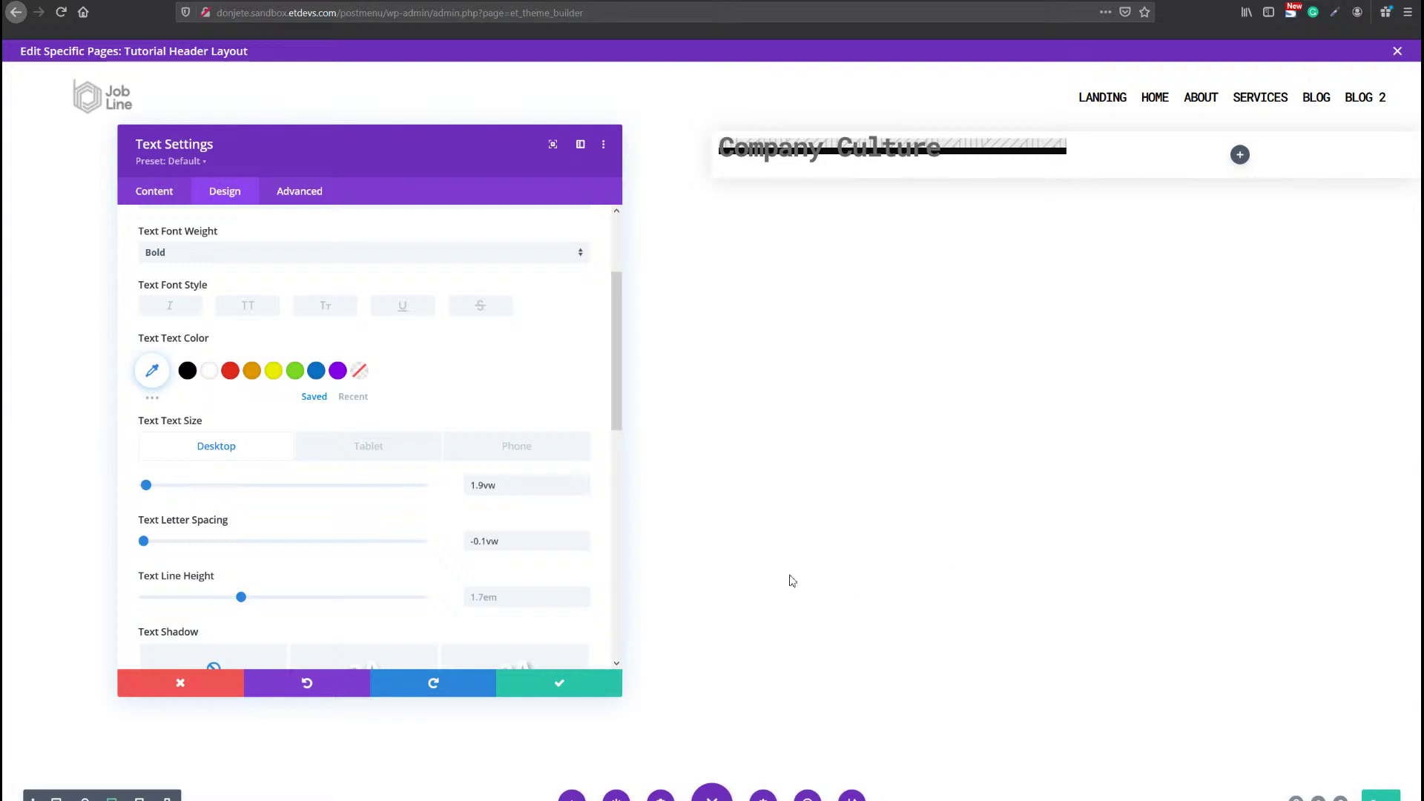
click(536, 598)
key(ctrl+a)
text(1)
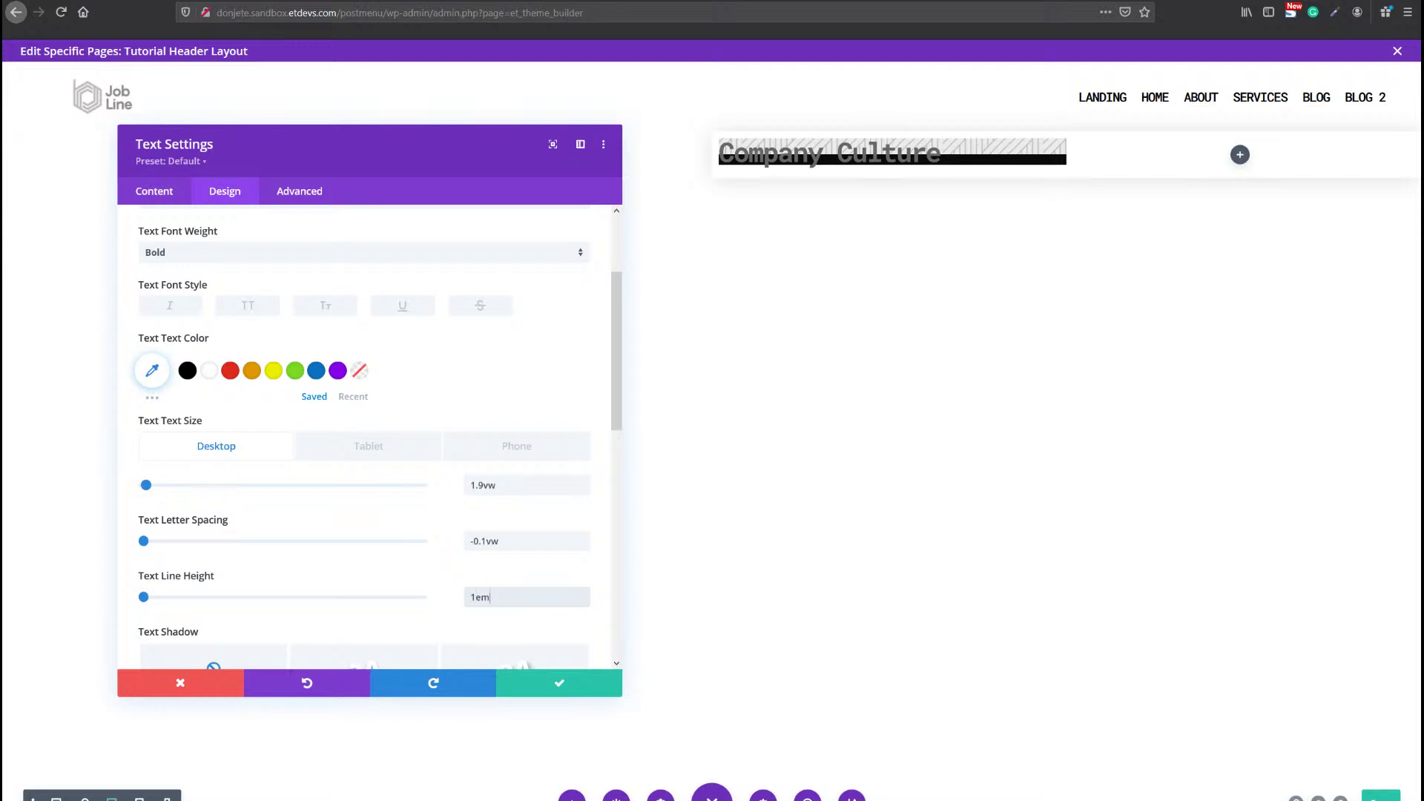
Set the text module's width to 99% and its module alignment to left.
scroll(235, 515, down, 6)
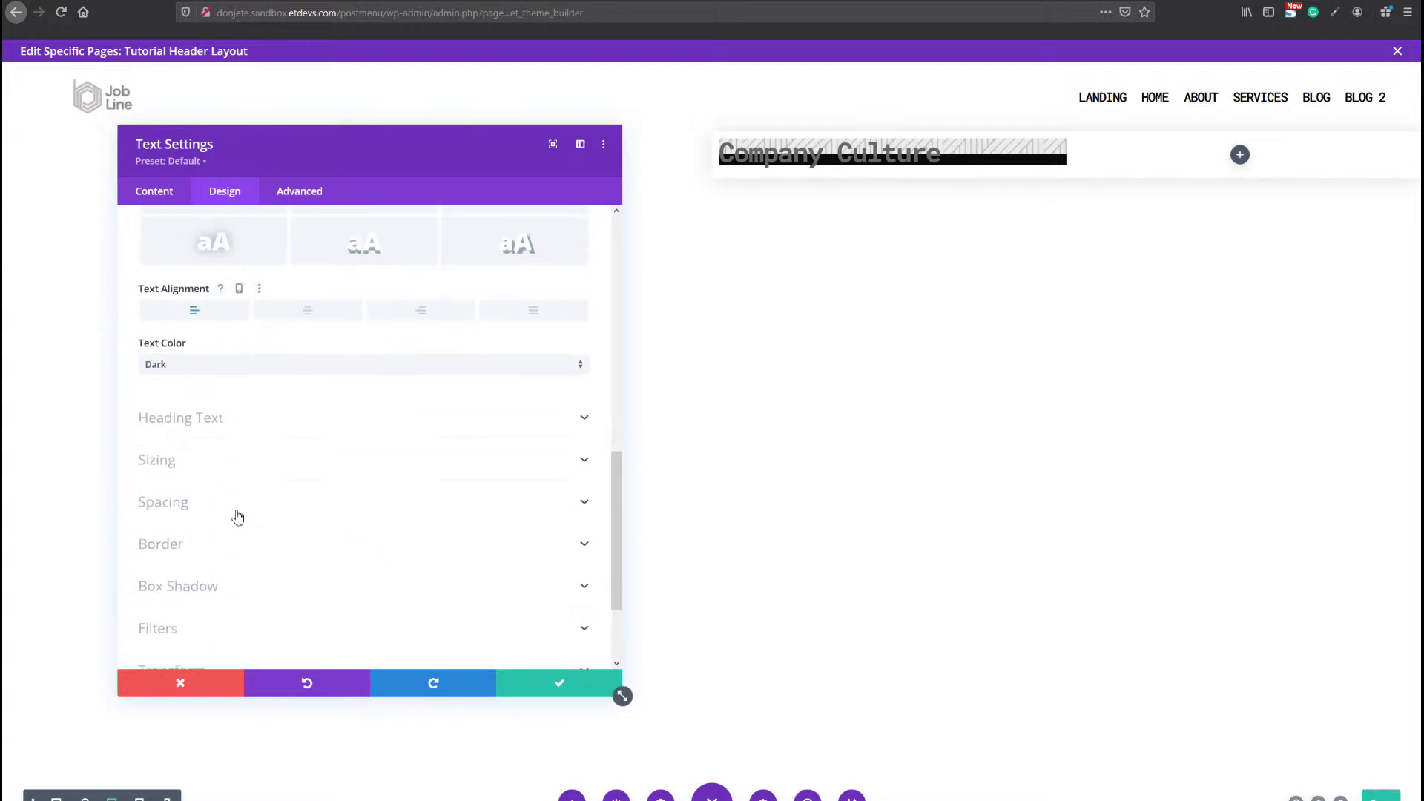
click(238, 461)
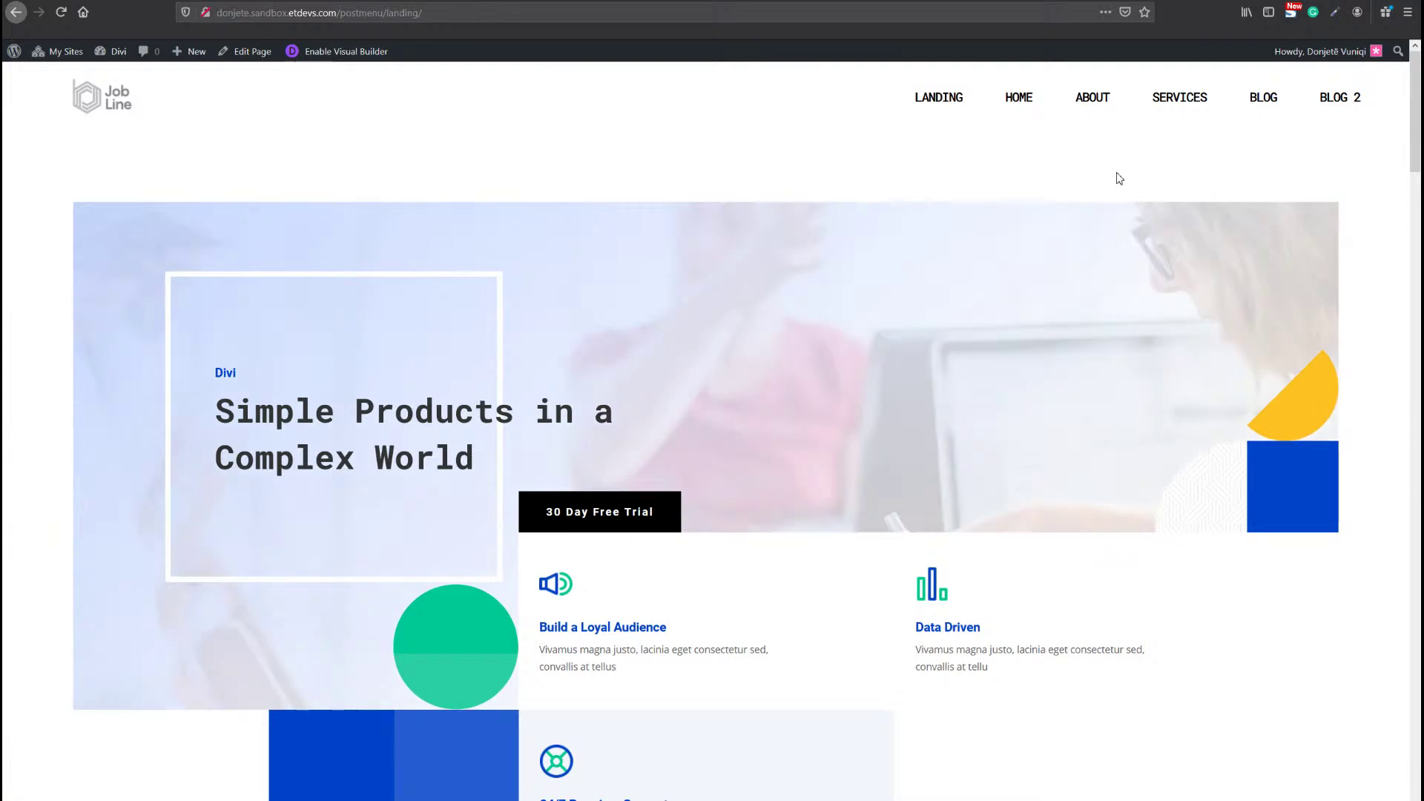
mouse_move(1276, 108)
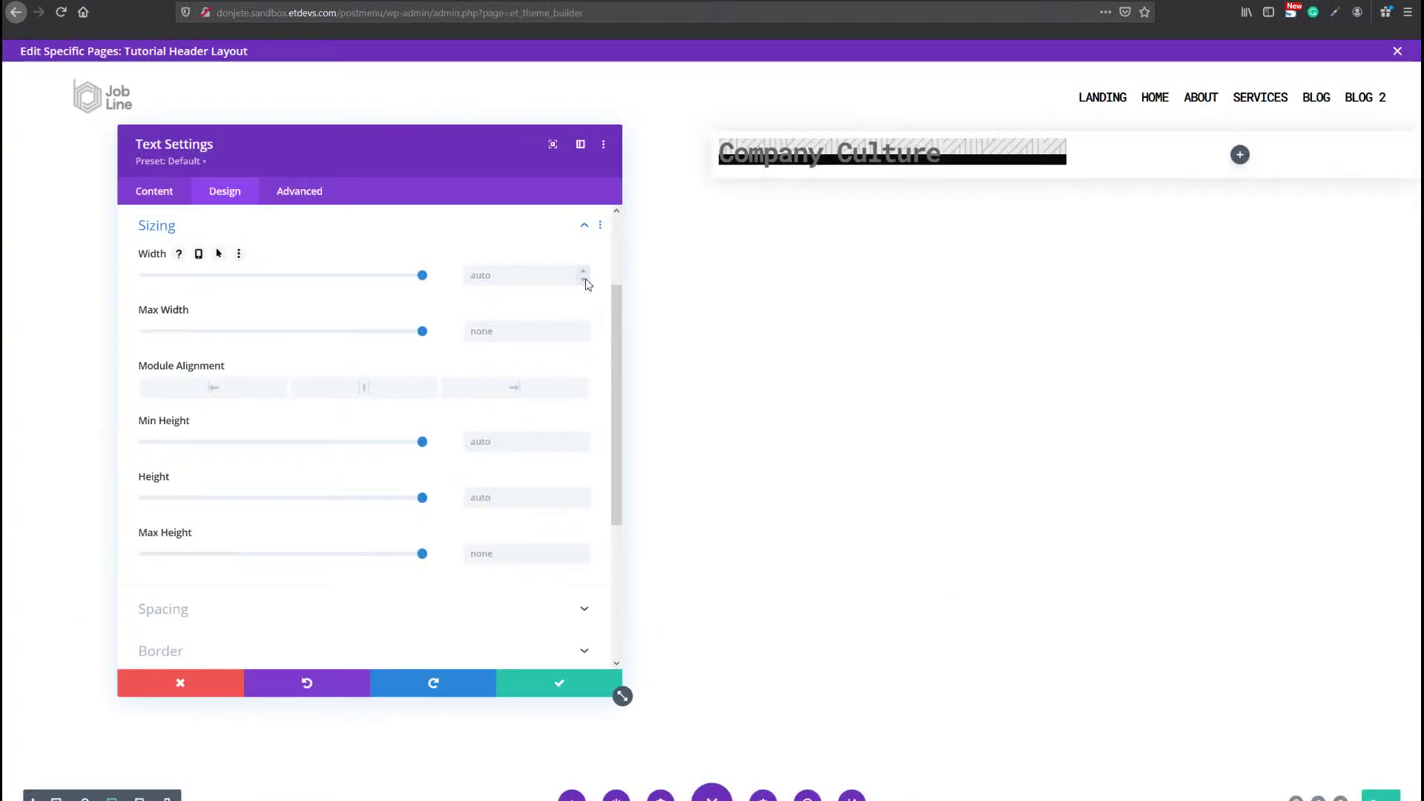
click(552, 276)
text(99)
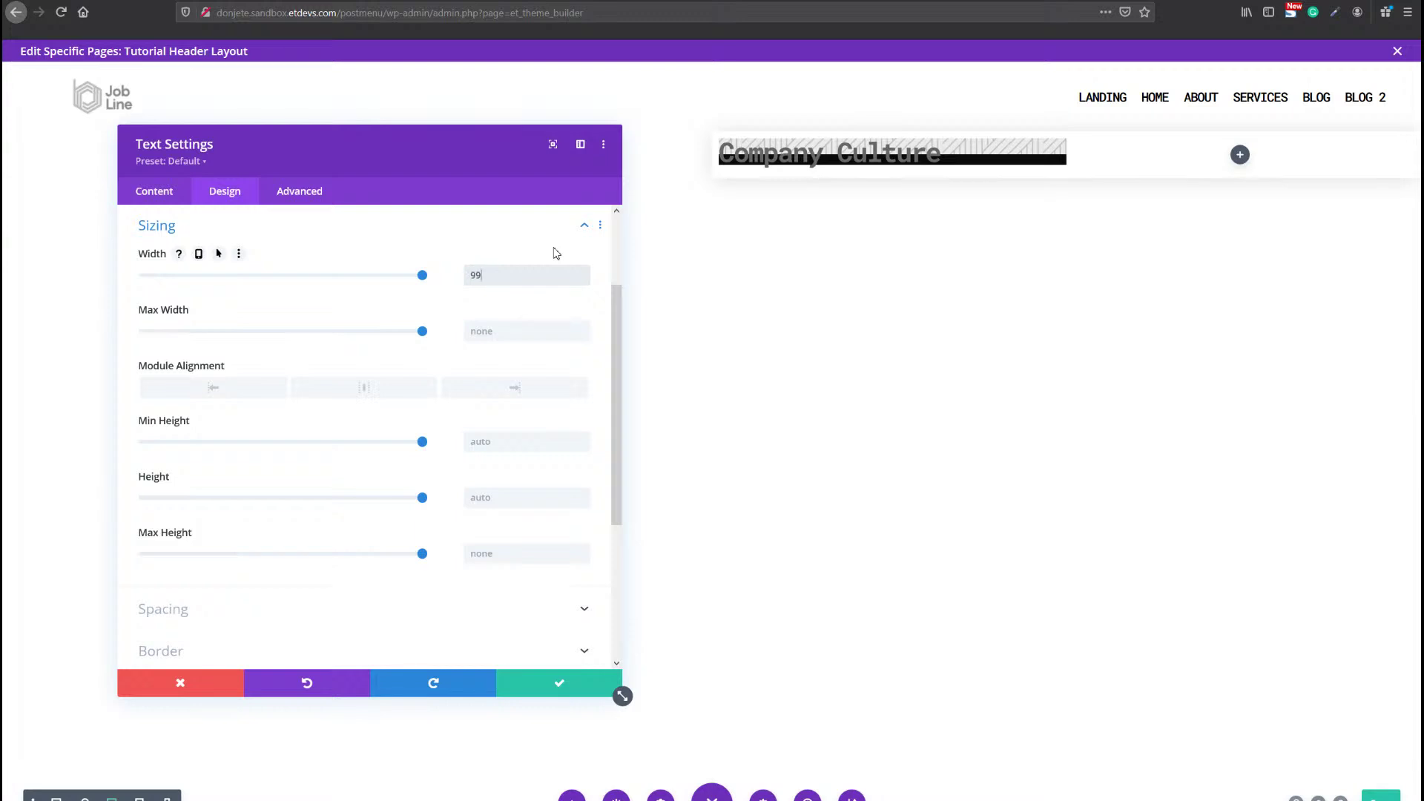
click(222, 398)
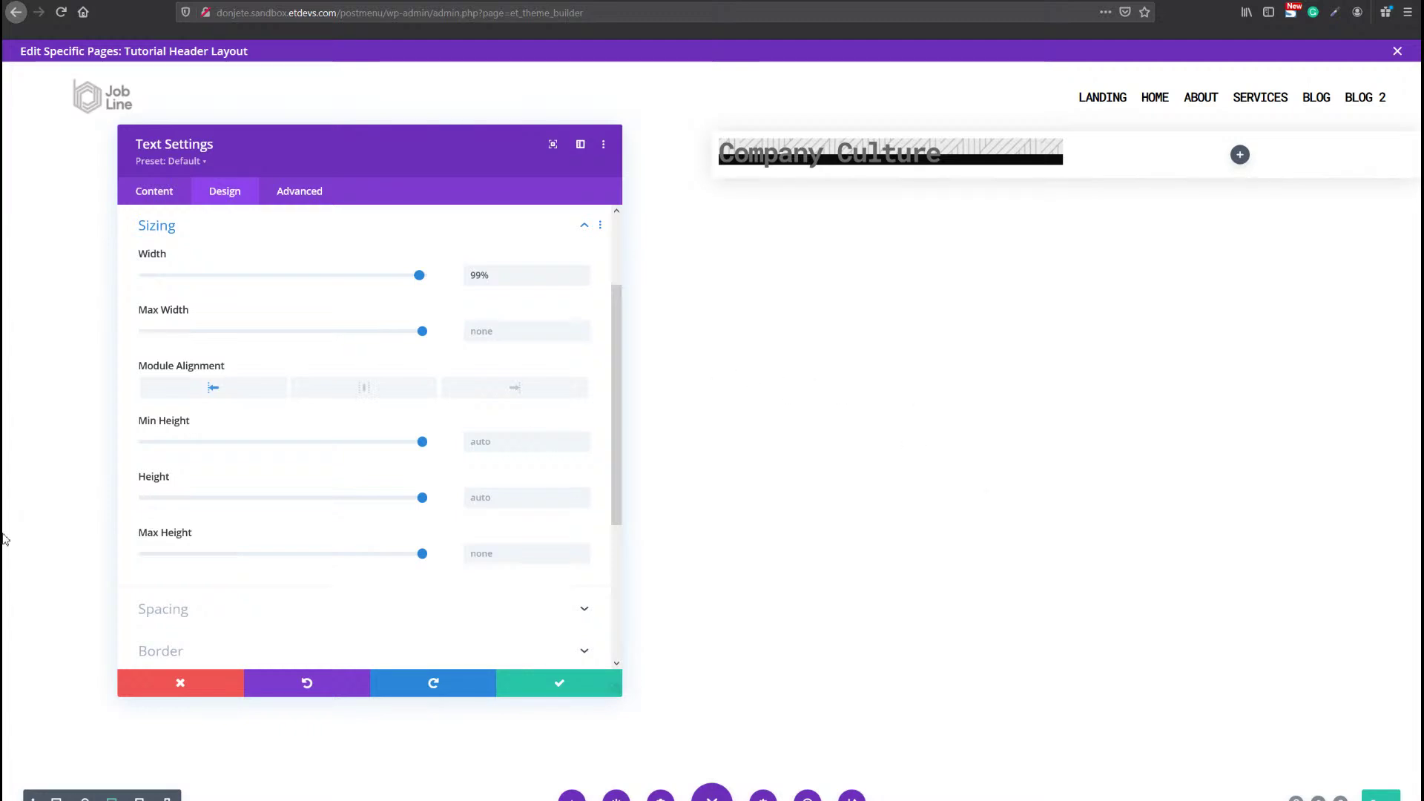
Set the module's bottom margin to 10px on desktop and its right margin to 1% on tablet.
click(195, 612)
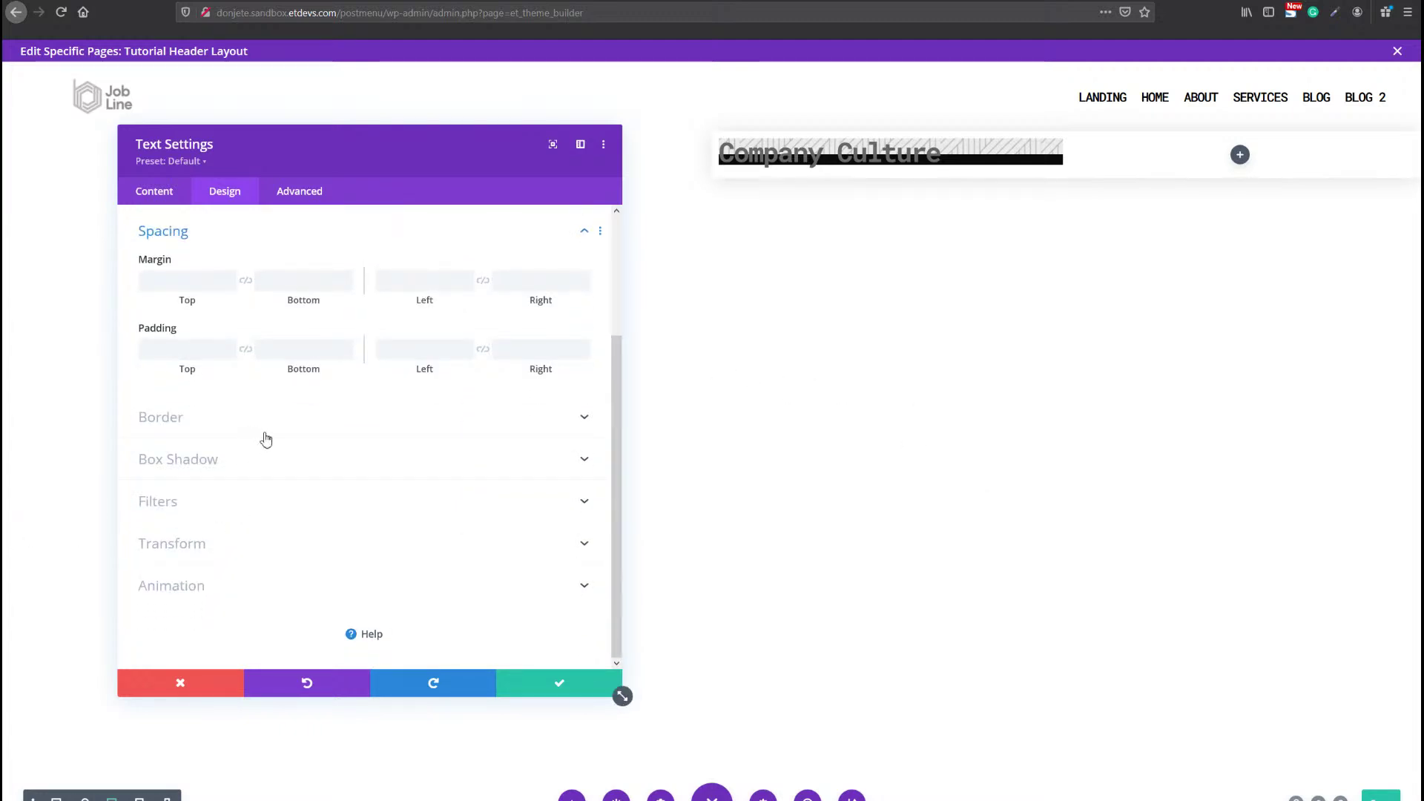
click(289, 282)
text(10px)
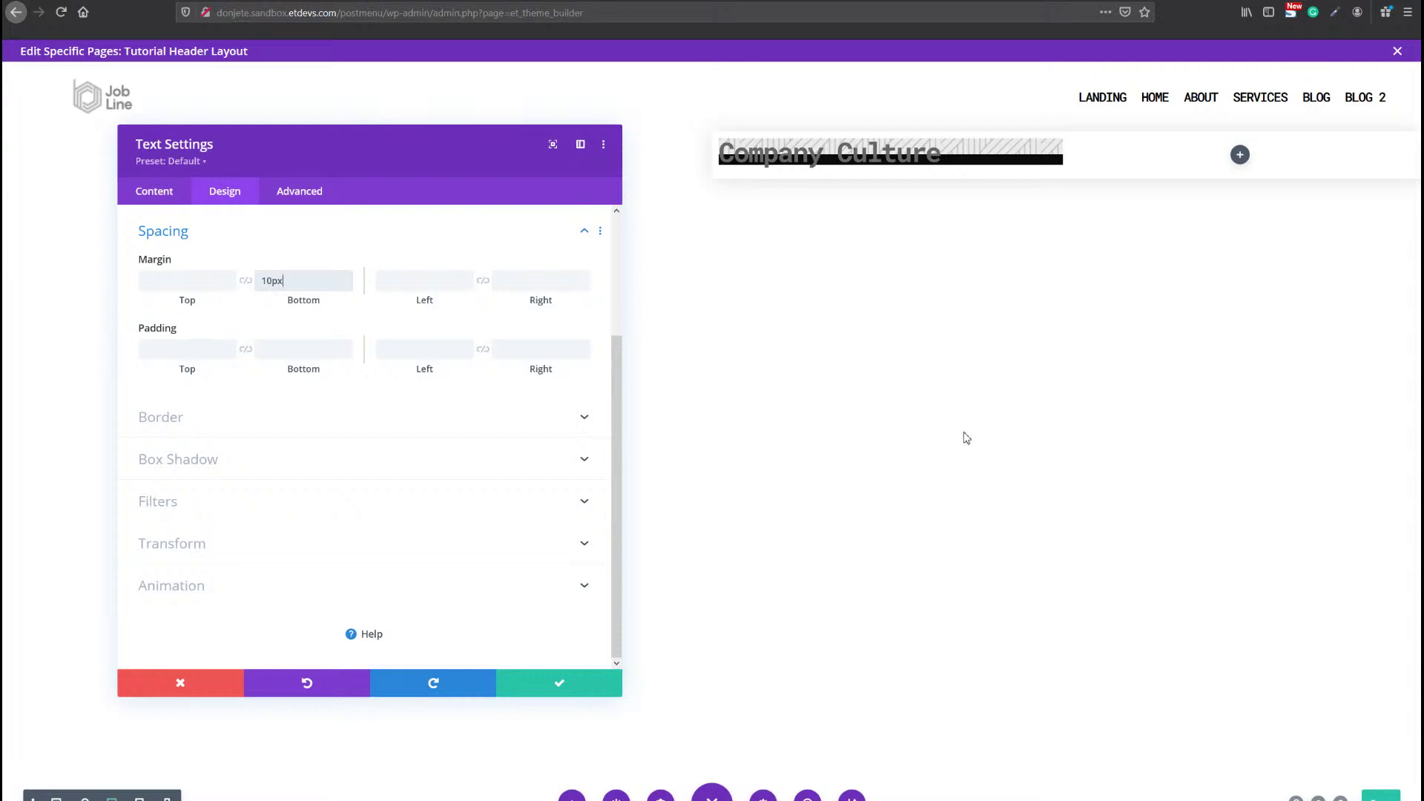
click(204, 261)
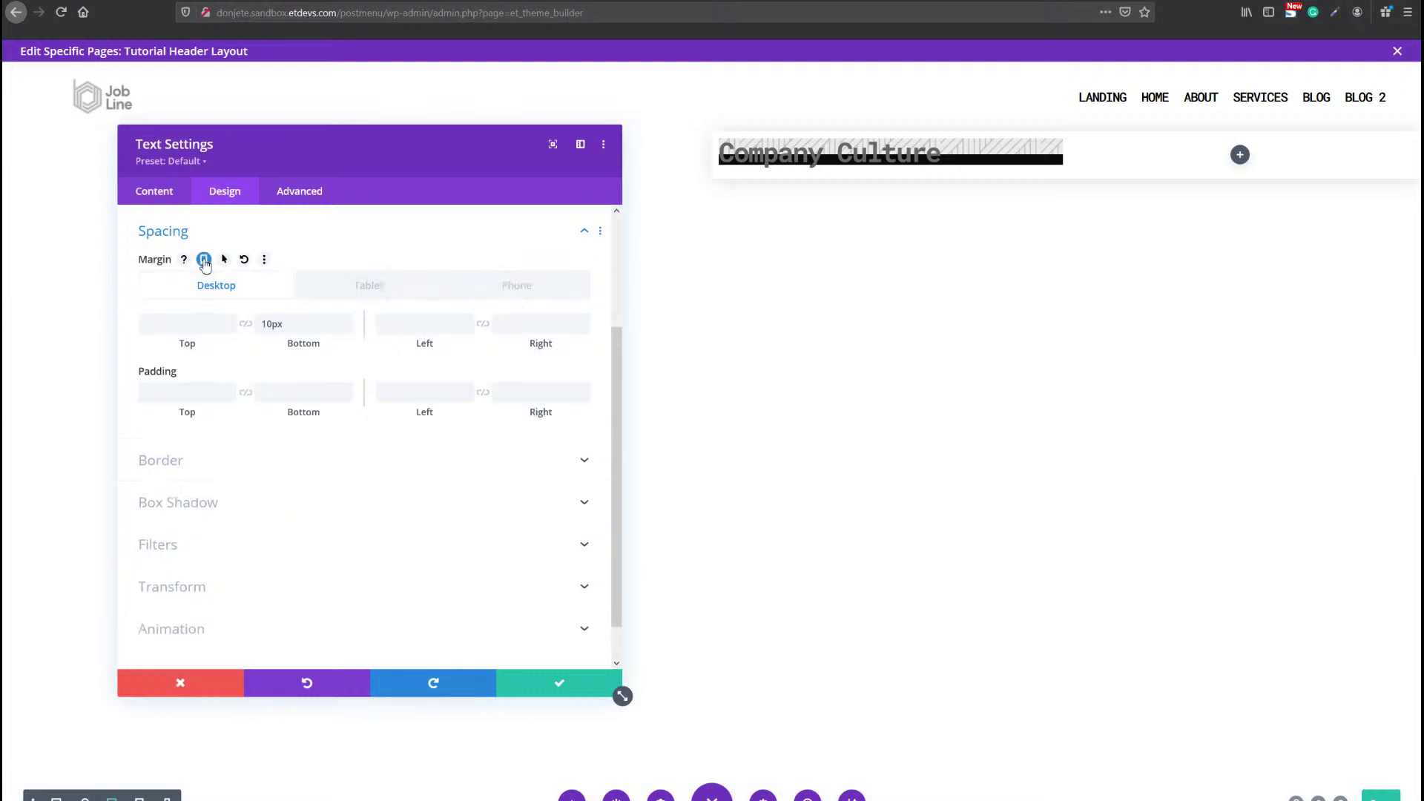
click(371, 286)
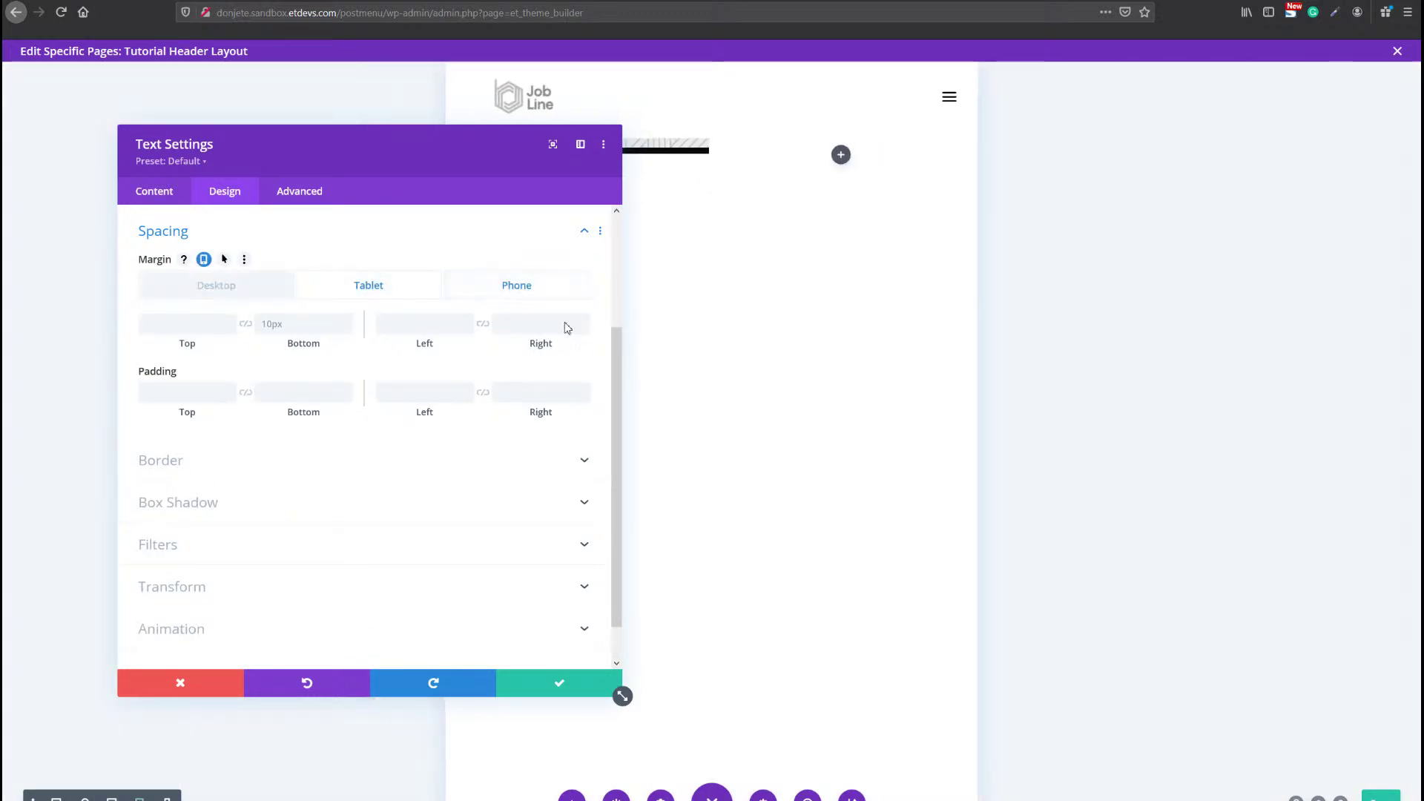
click(569, 326)
text(1px%)
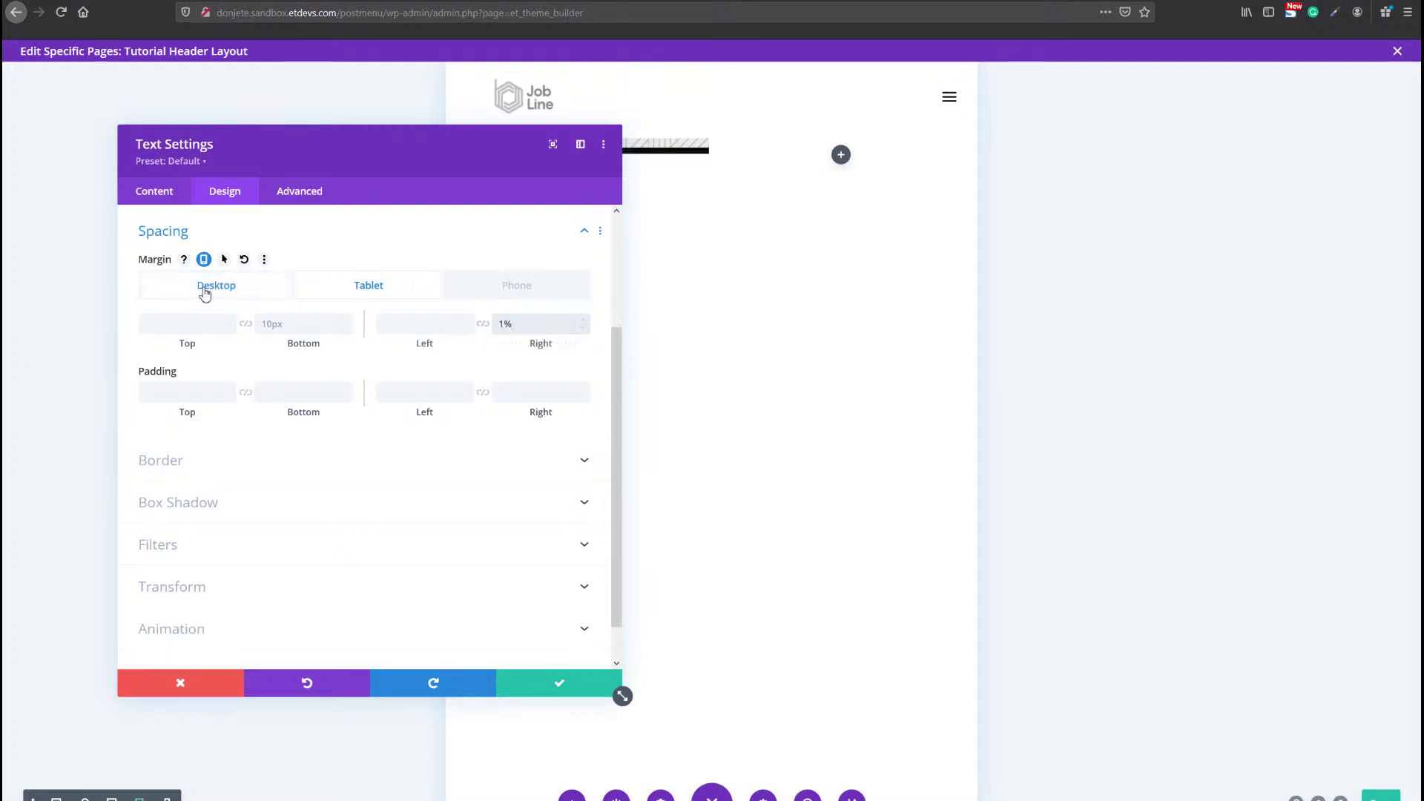
Set the module's top padding to 60% on desktop and 40% on tablet.
click(251, 291)
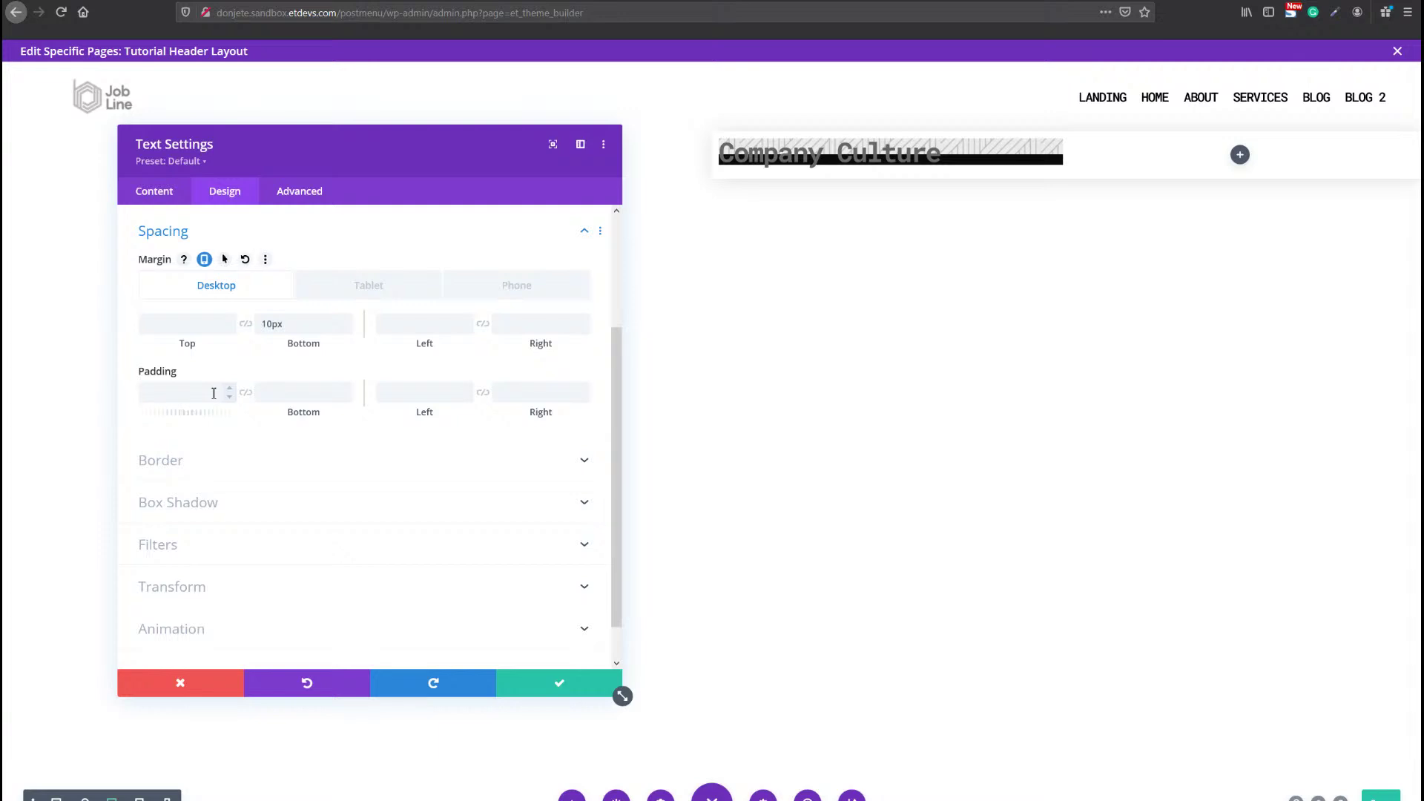
click(214, 393)
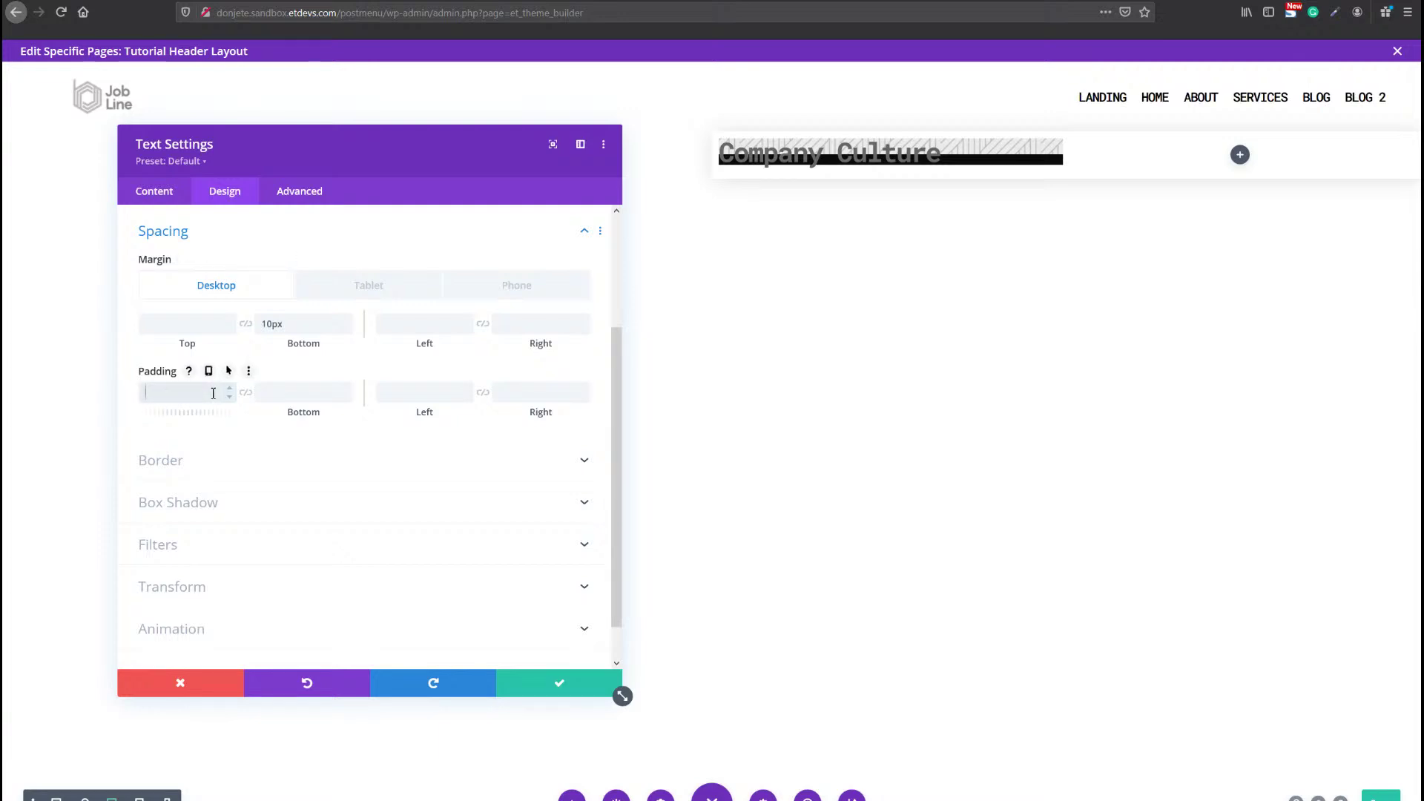
text(60px)
text(%)
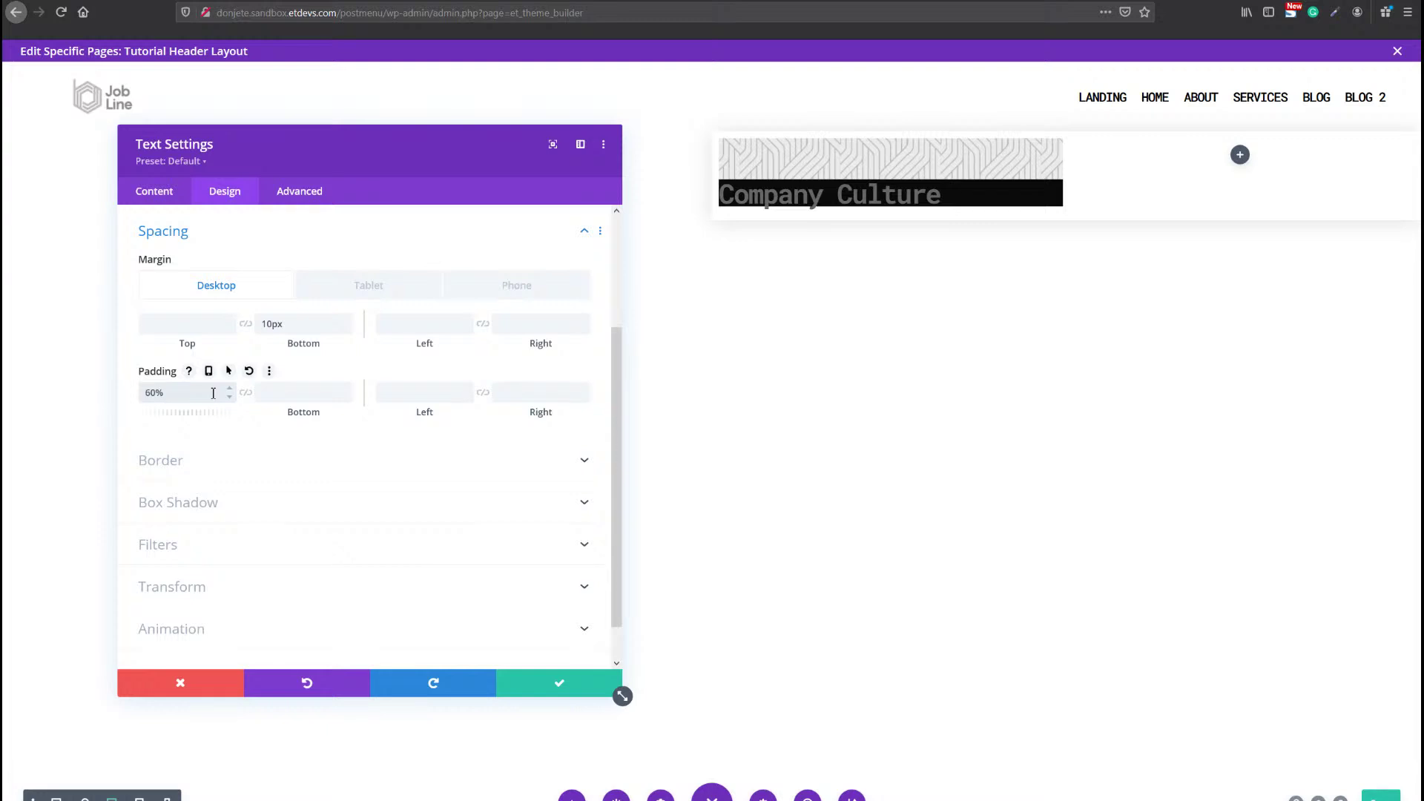
click(208, 371)
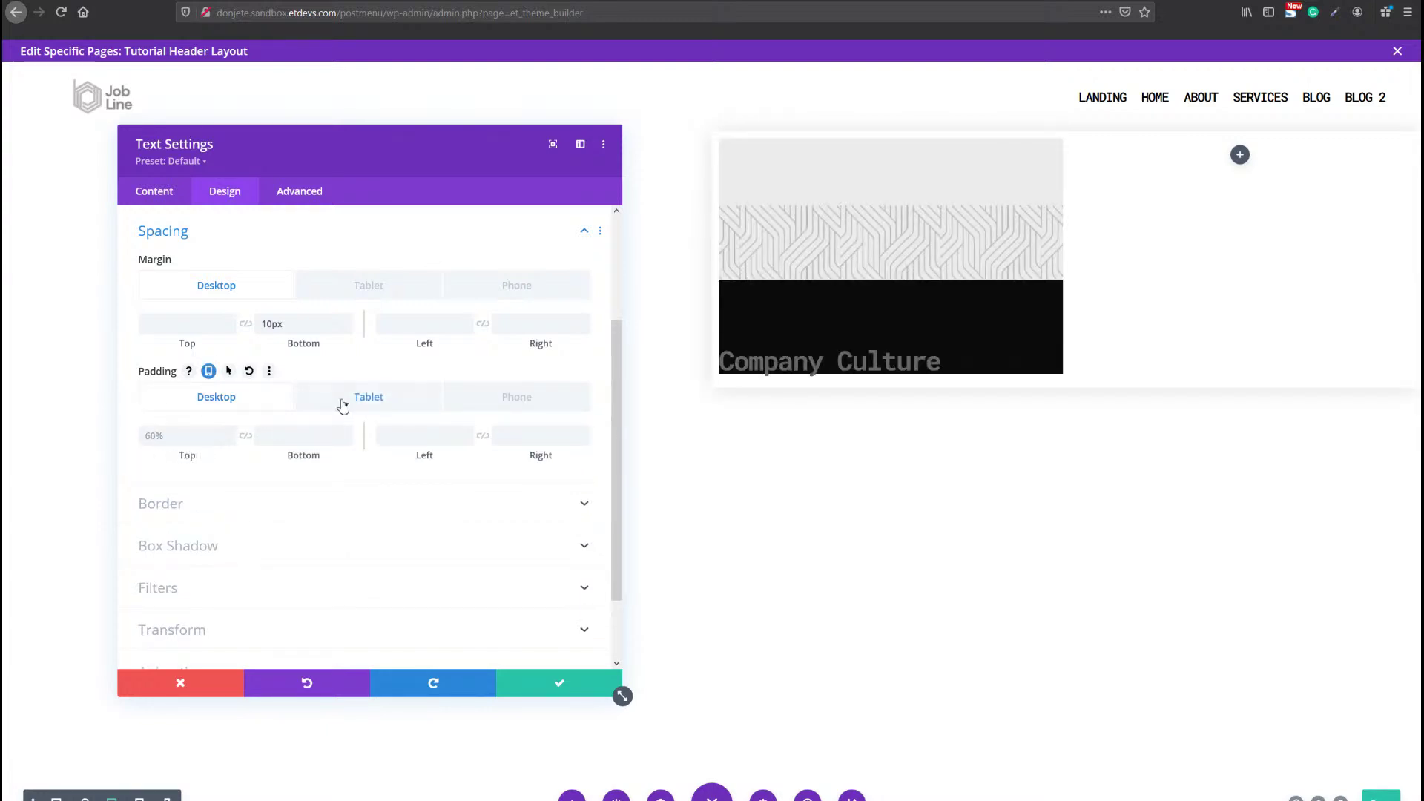
click(341, 403)
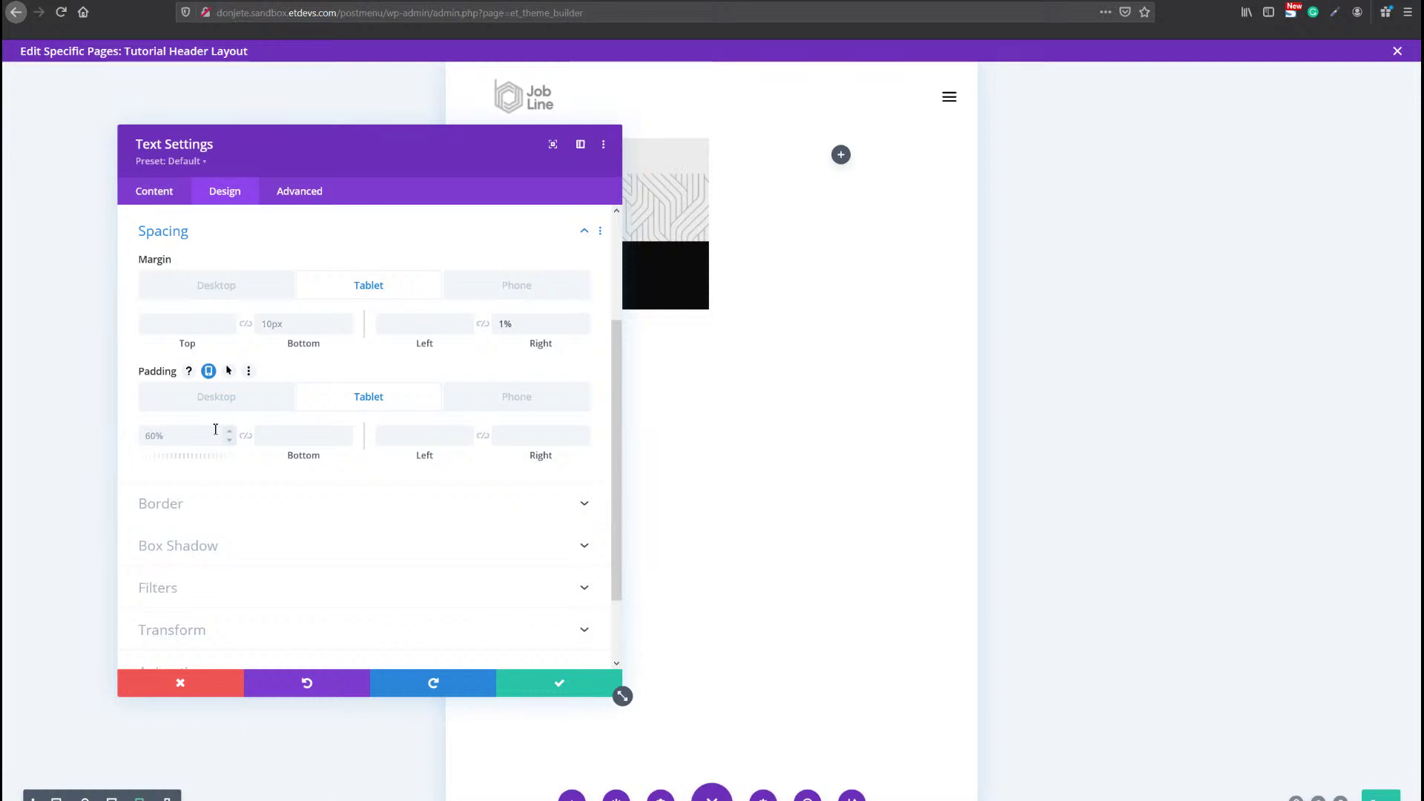
click(195, 436)
text(40)
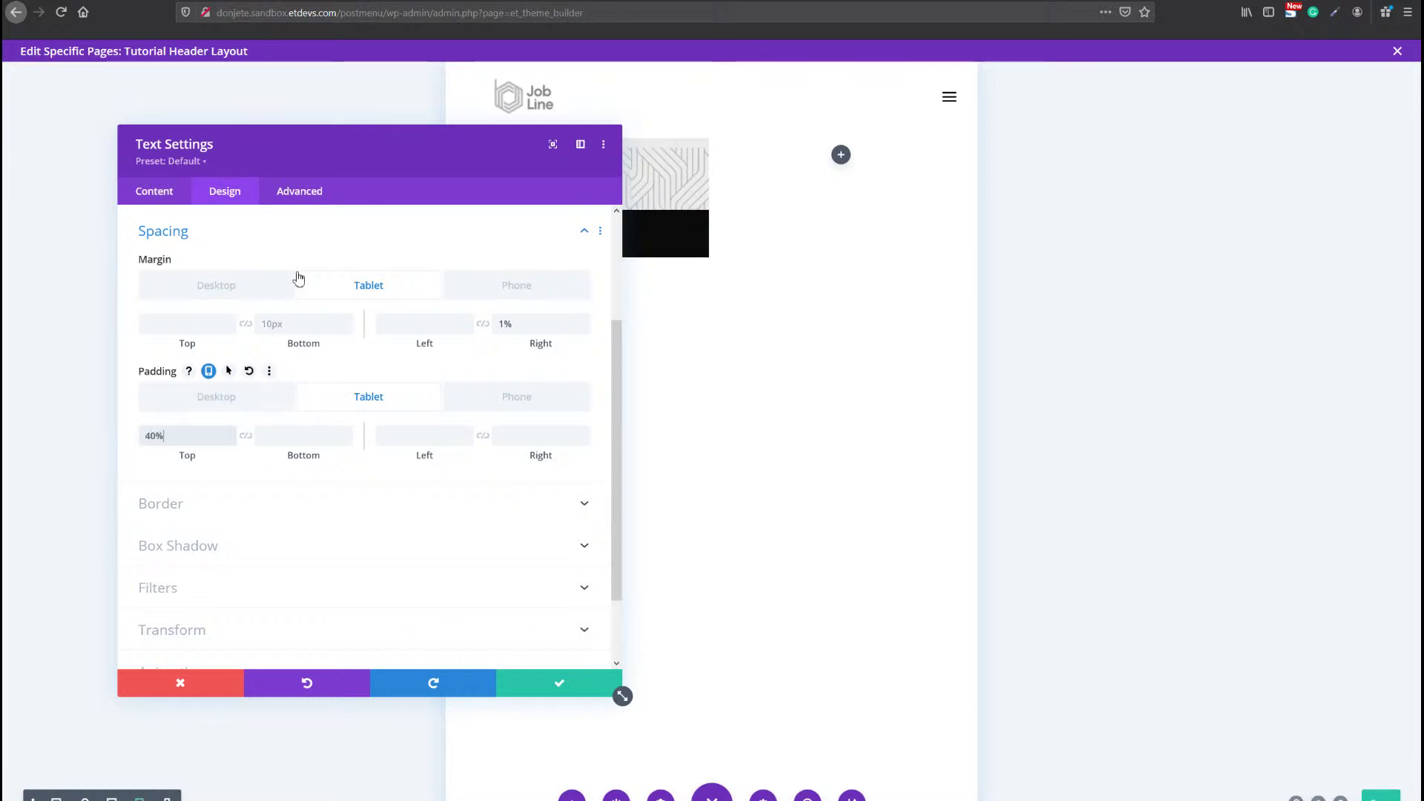
Set the module's desktop bottom padding to 4% and its desktop left padding to 2%.
drag(329, 131, 976, 120)
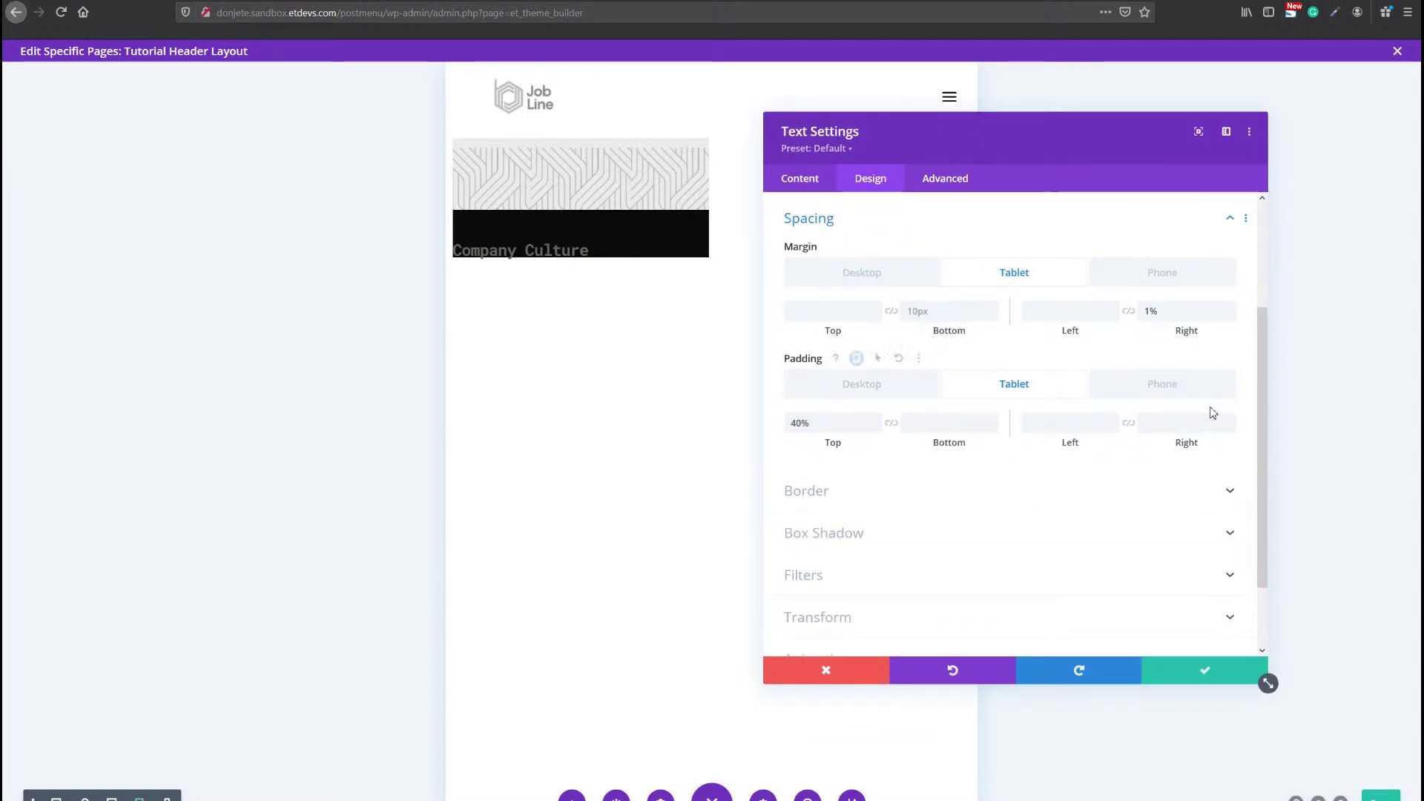
click(873, 384)
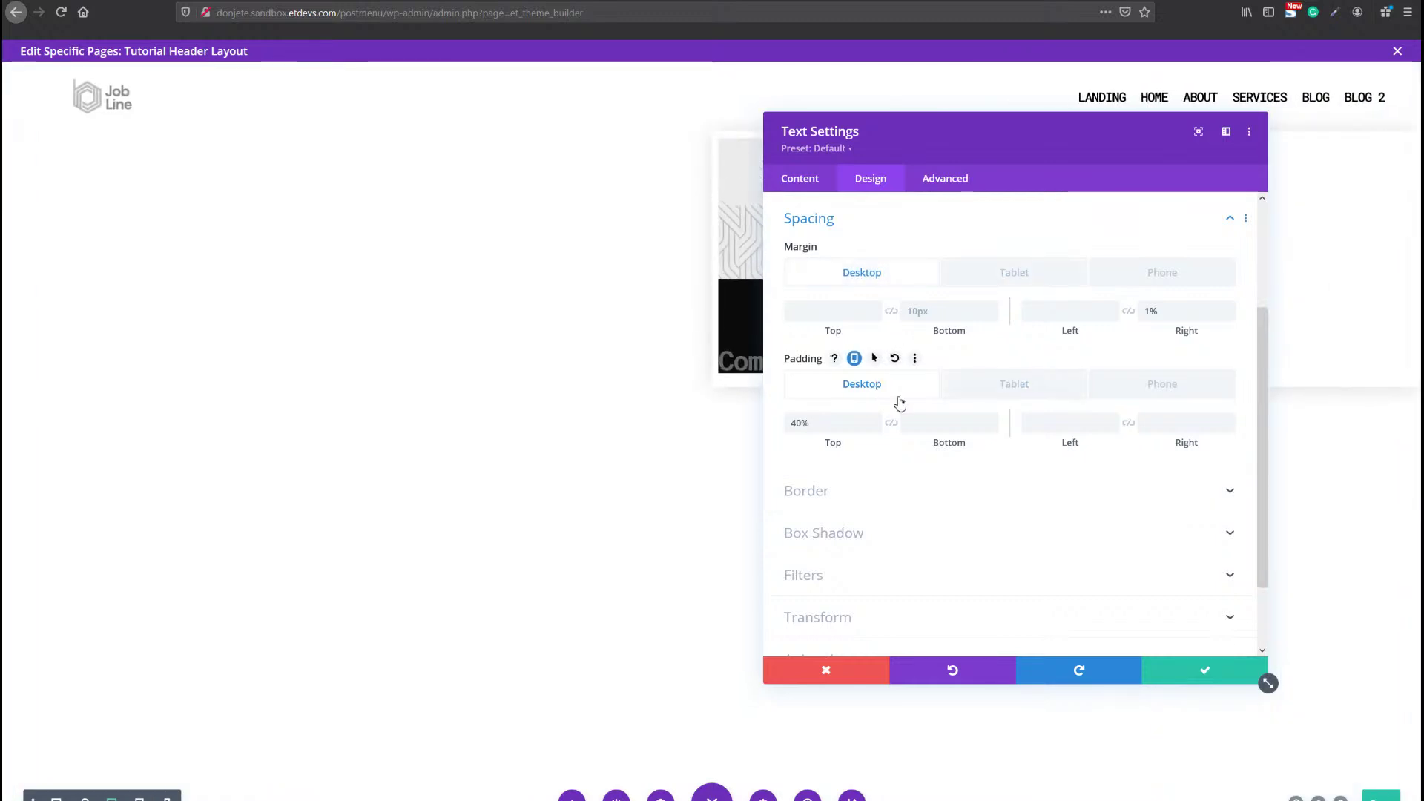
click(933, 422)
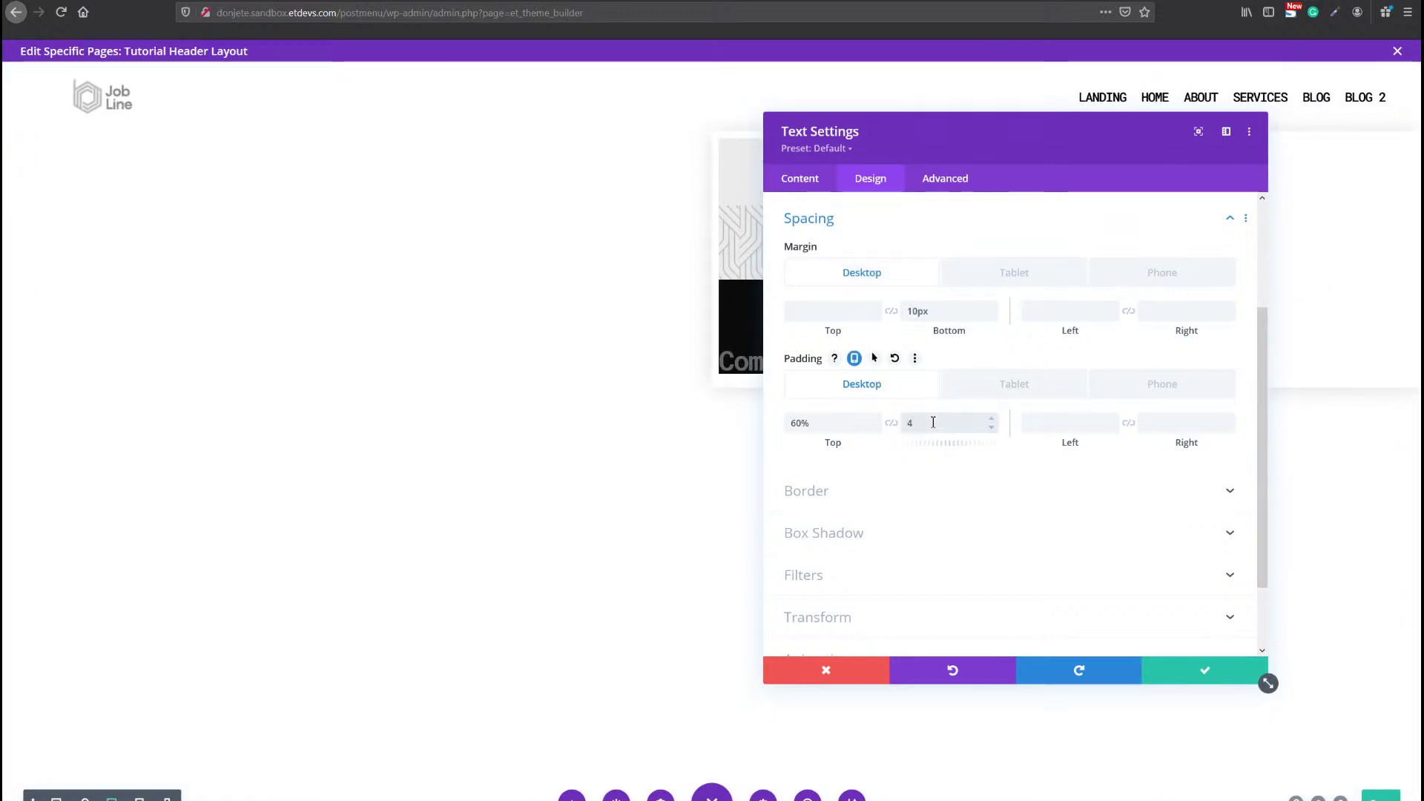
text(4%)
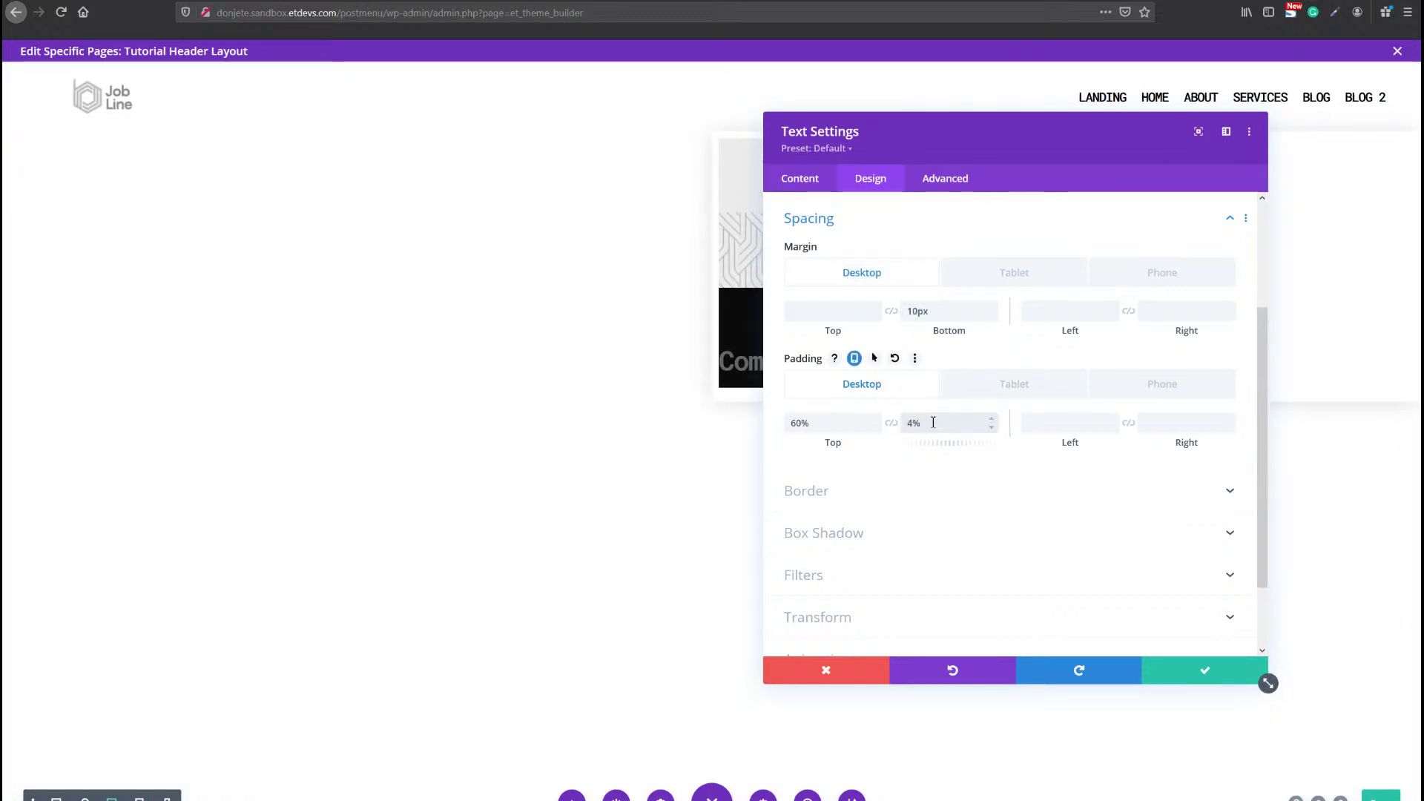
click(1081, 429)
text(2%)
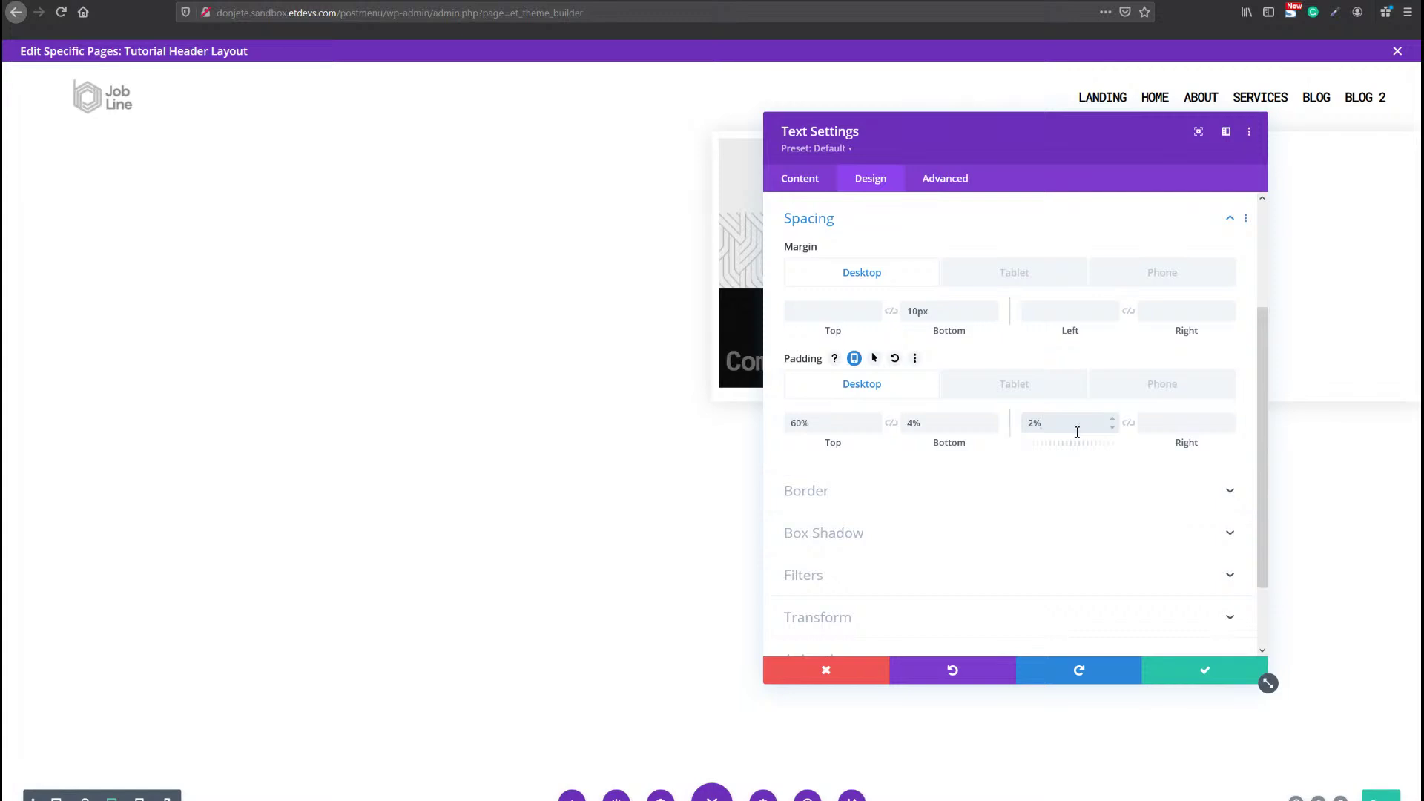
click(968, 423)
click(968, 396)
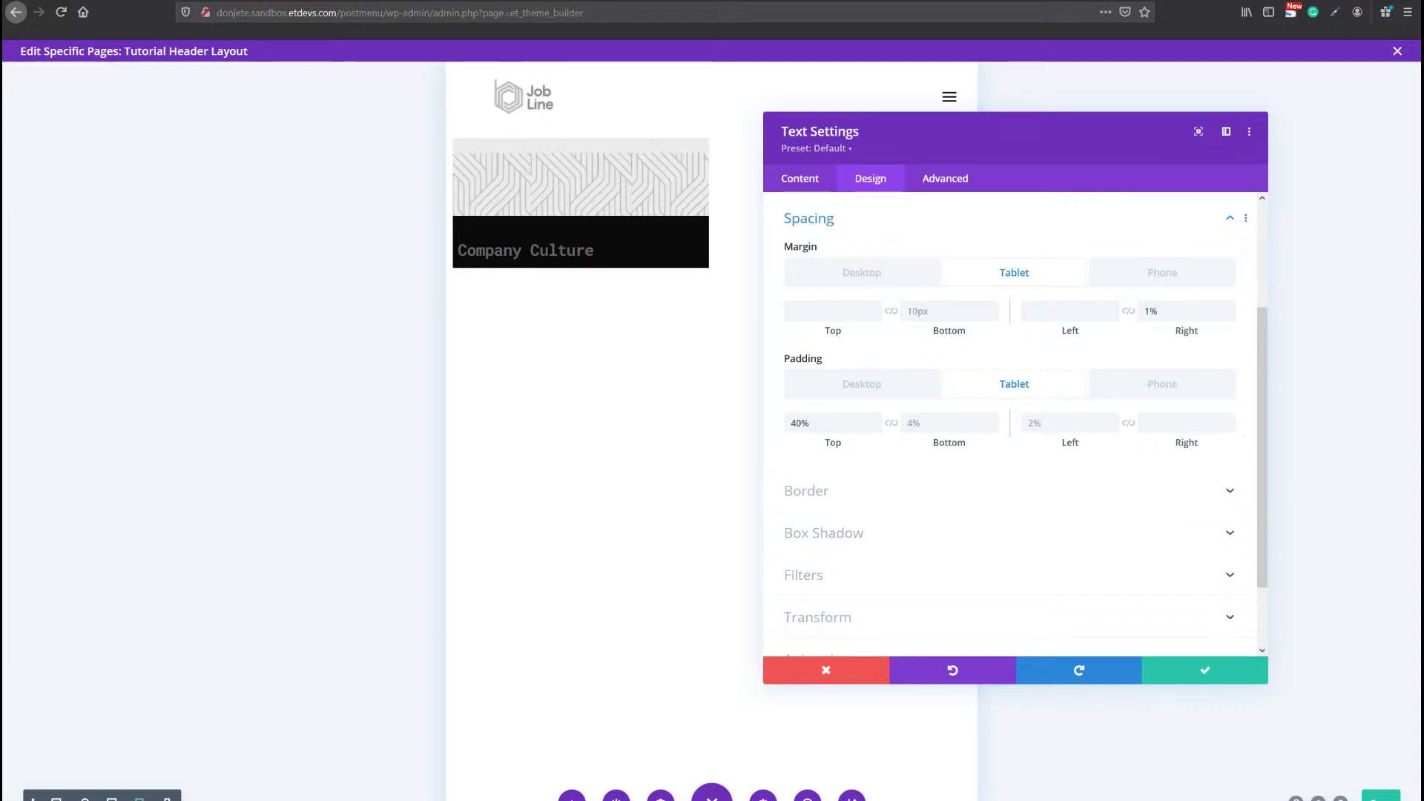
Add the custom CSS "cursor: pointer;" to the text module's main element and save the module.
click(944, 180)
click(881, 295)
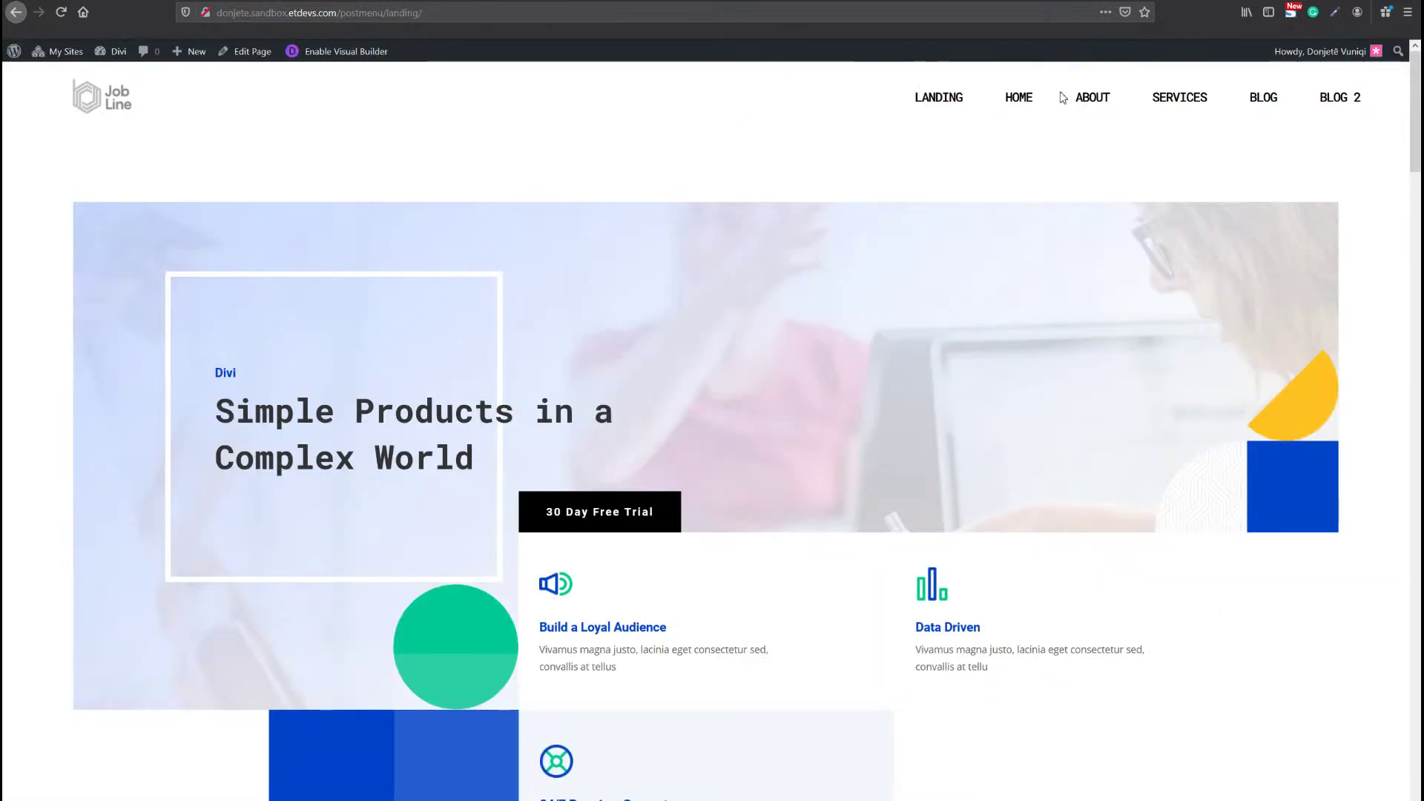
mouse_move(1258, 93)
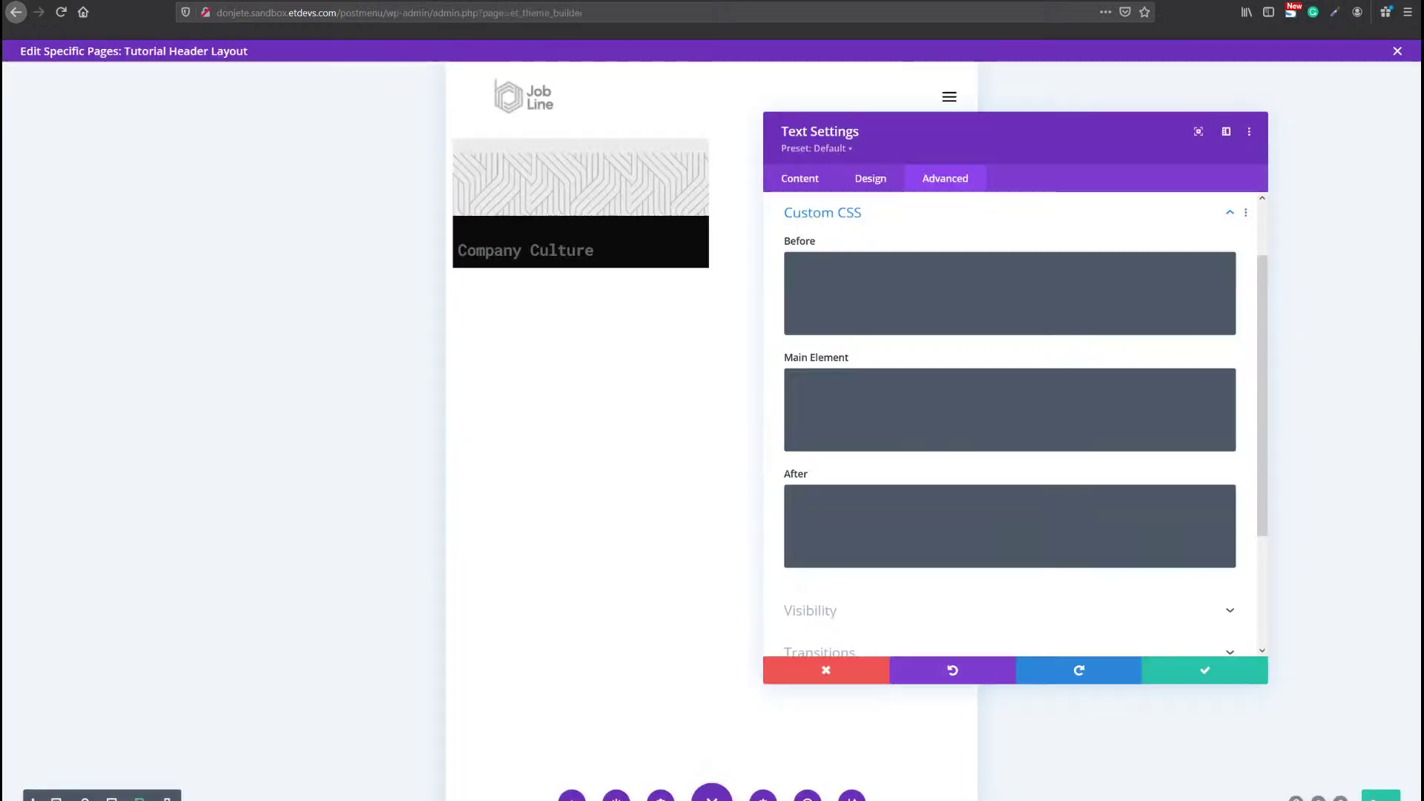
click(989, 392)
text(cursor: pointer;)
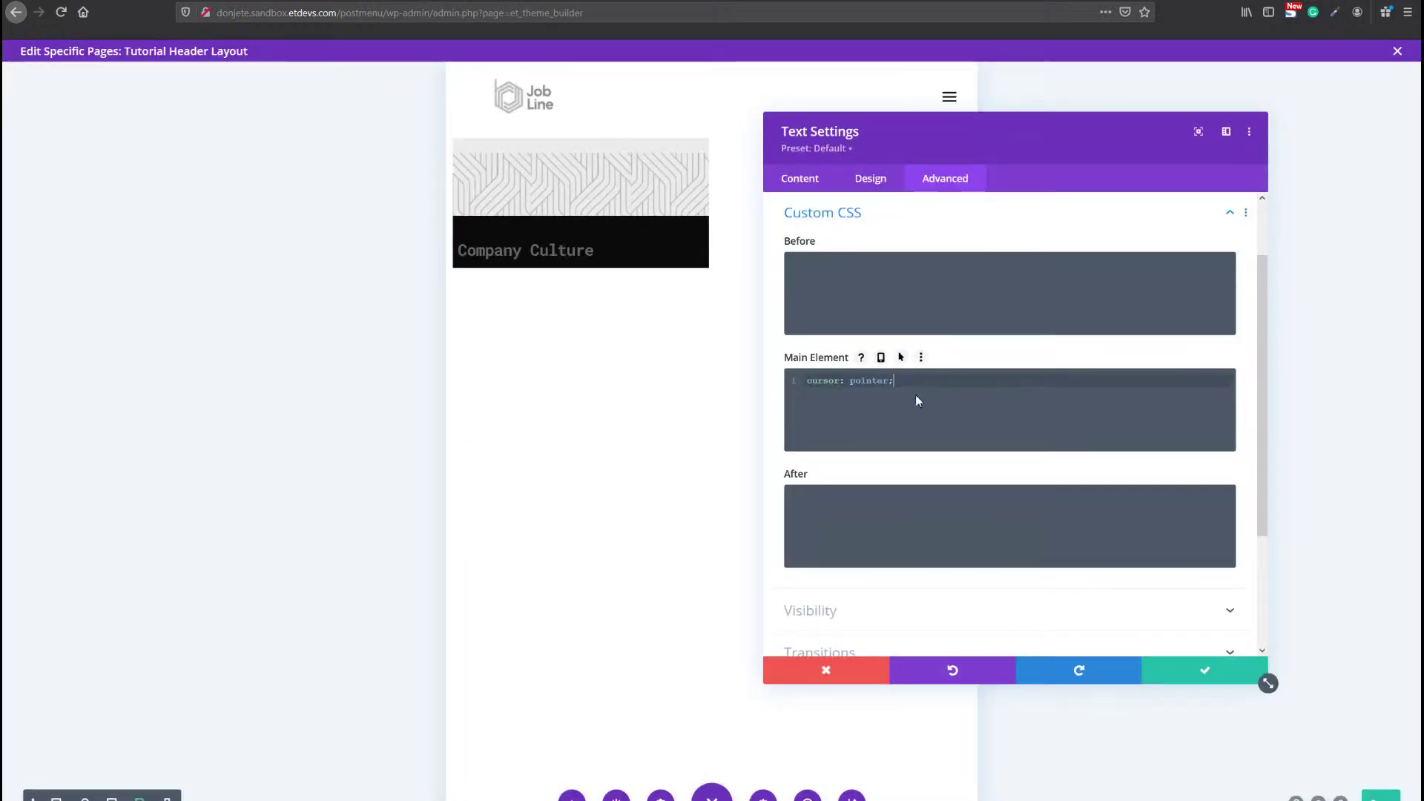
drag(869, 386, 835, 385)
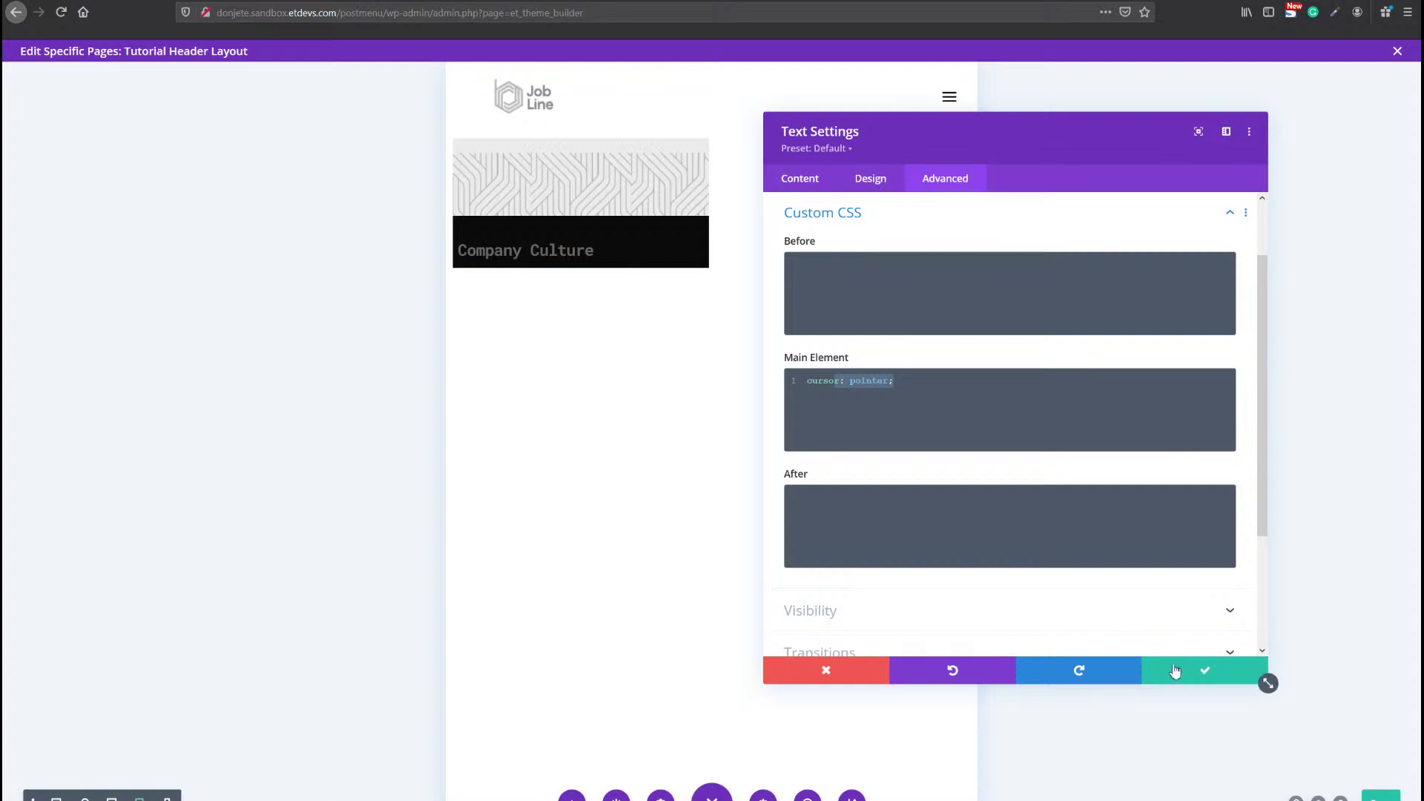
Duplicate the Company Culture text module in desktop view and move the copy into the empty second column.
click(109, 797)
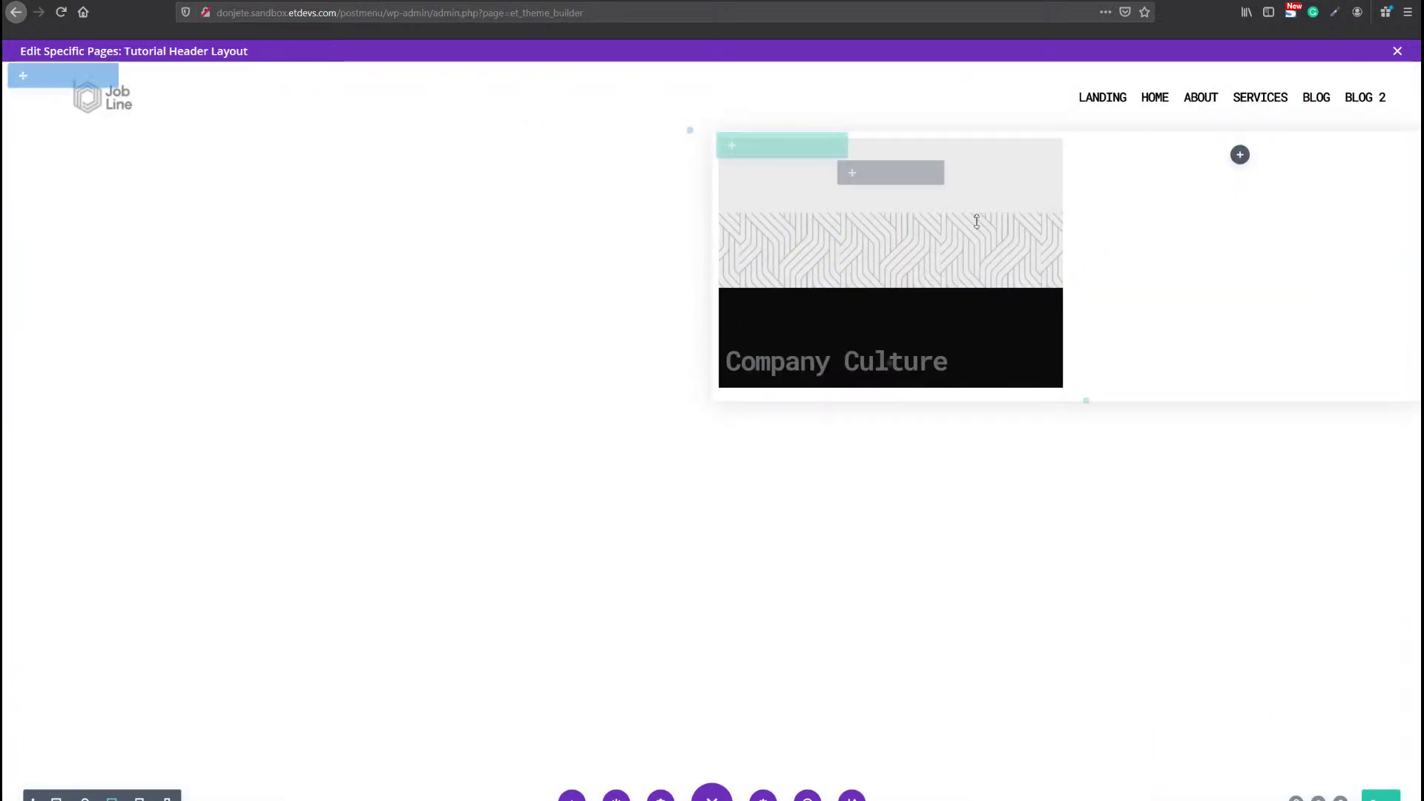
click(885, 174)
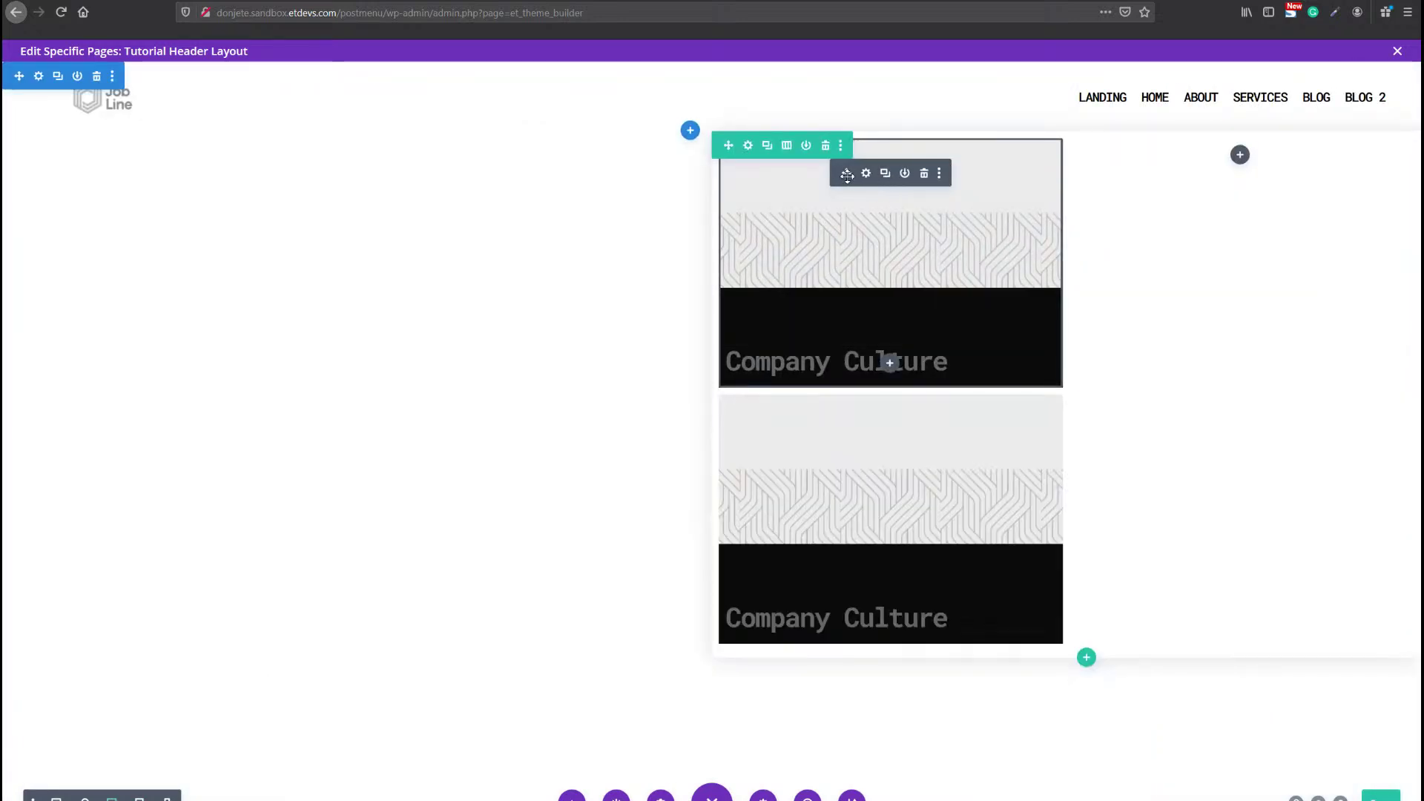
drag(846, 429, 1245, 175)
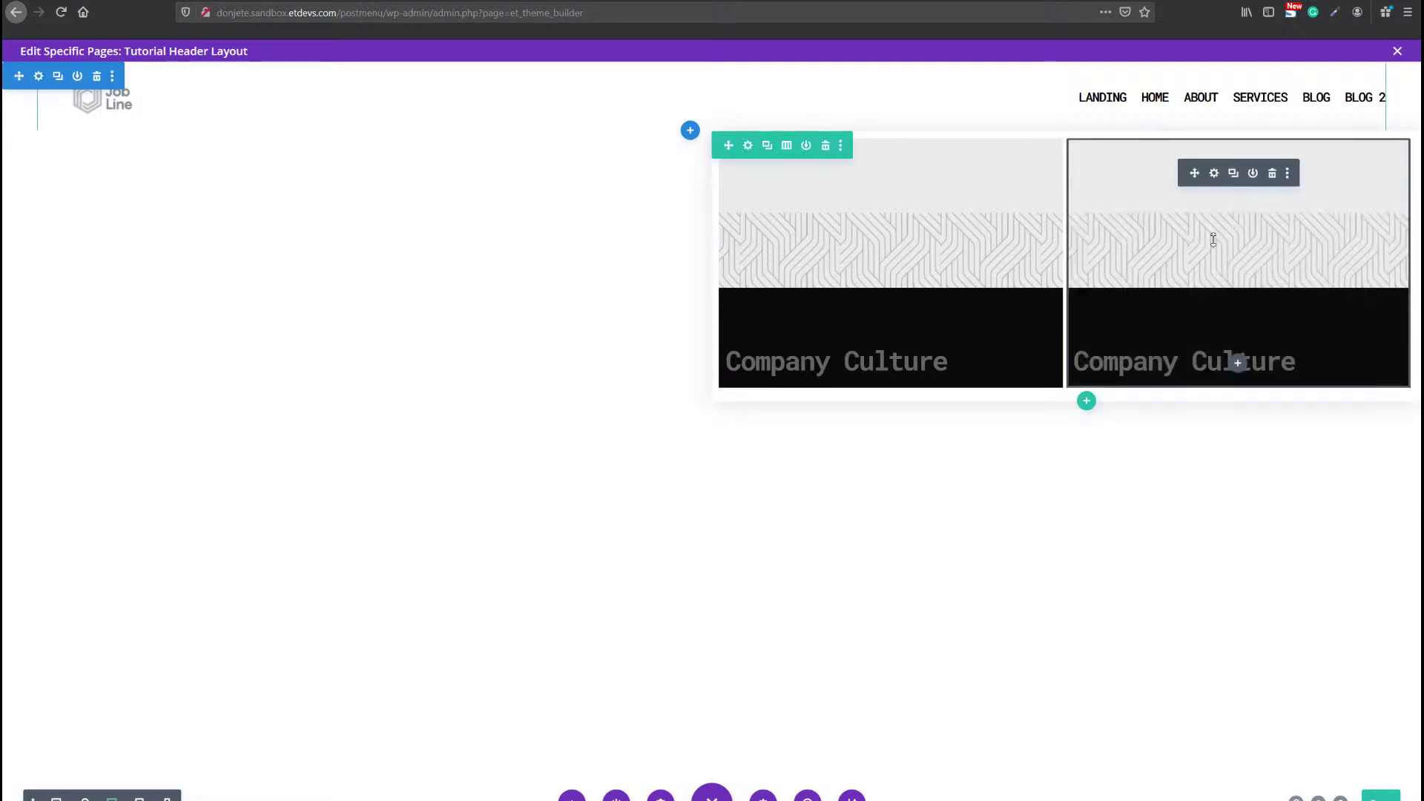
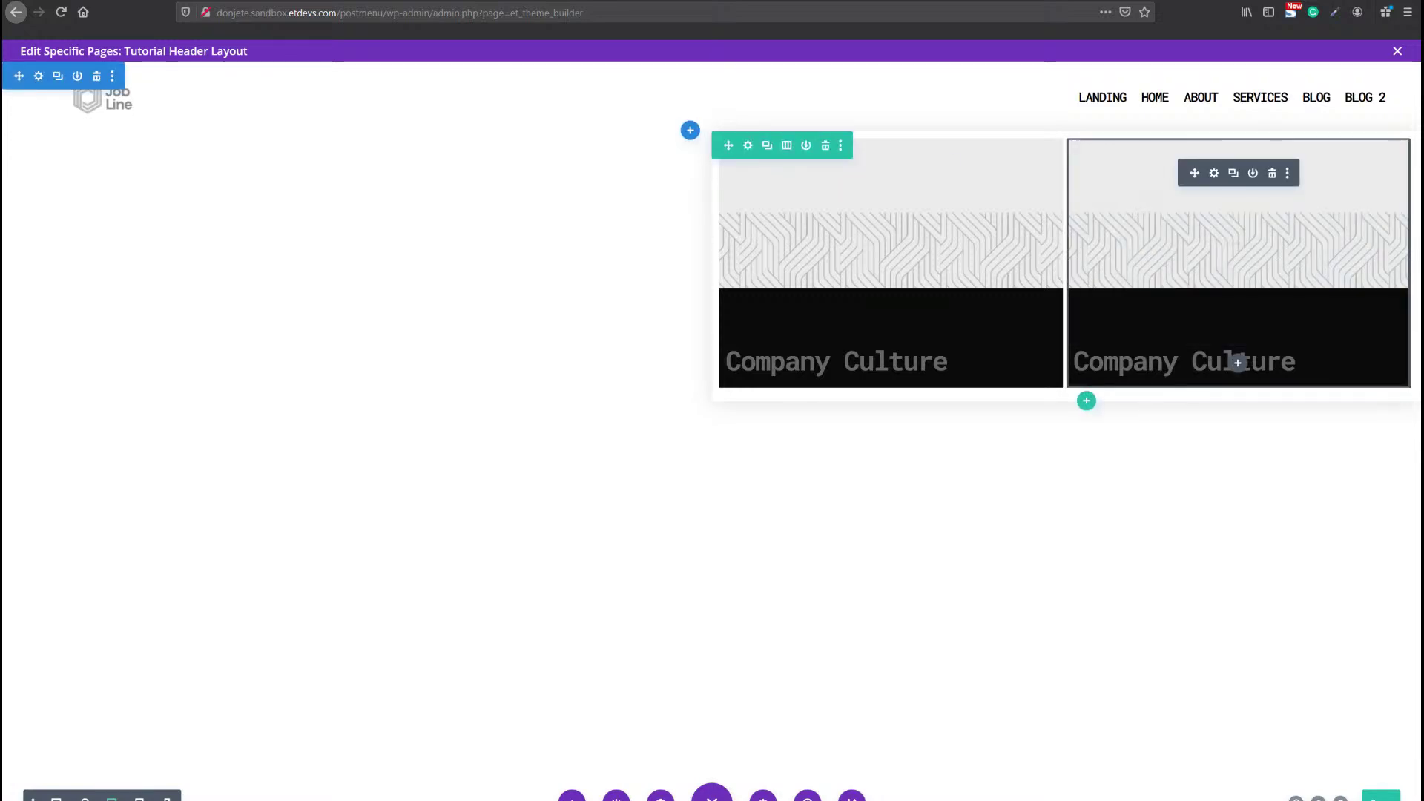
Paste the copied background with the green circle image onto the second column's text module and review its image settings.
click(1214, 173)
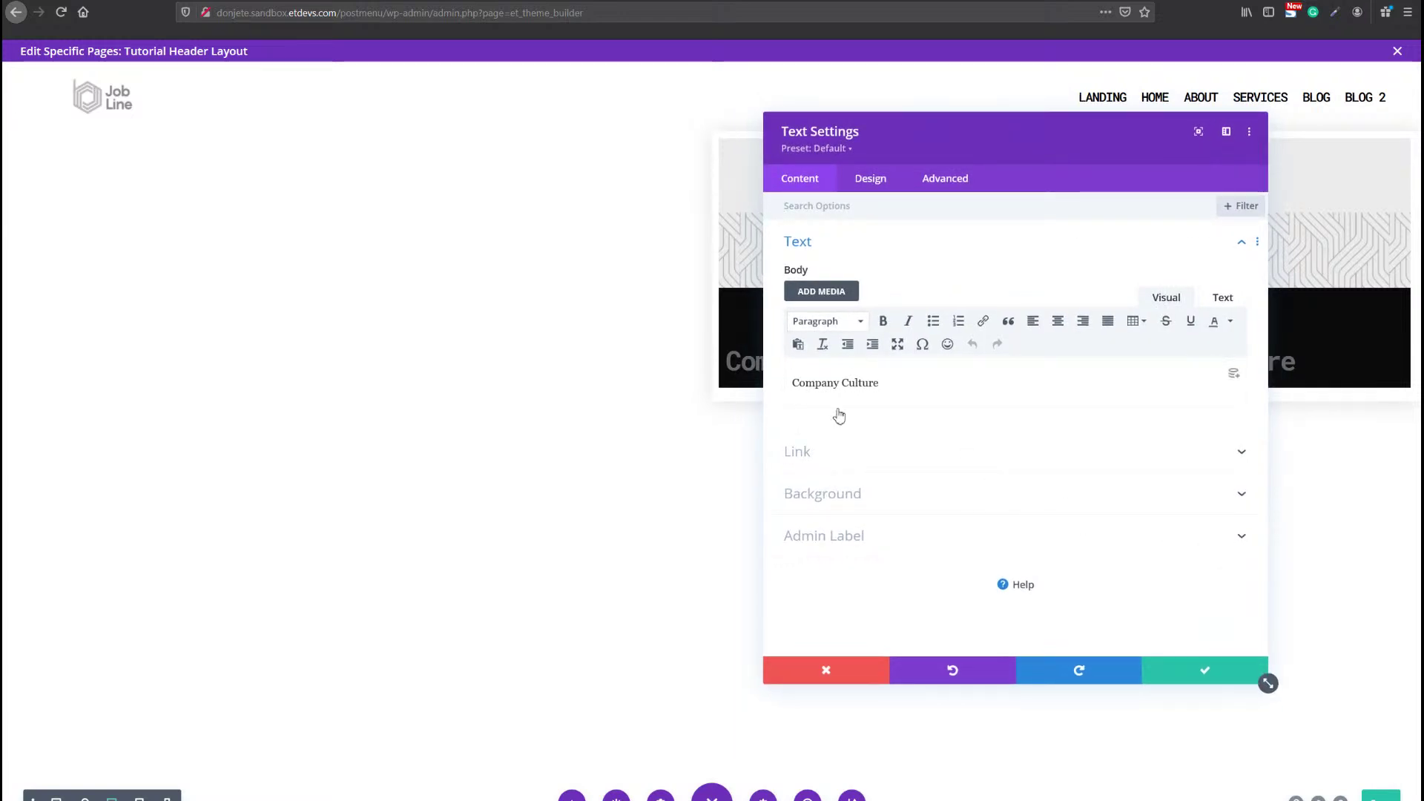
click(838, 491)
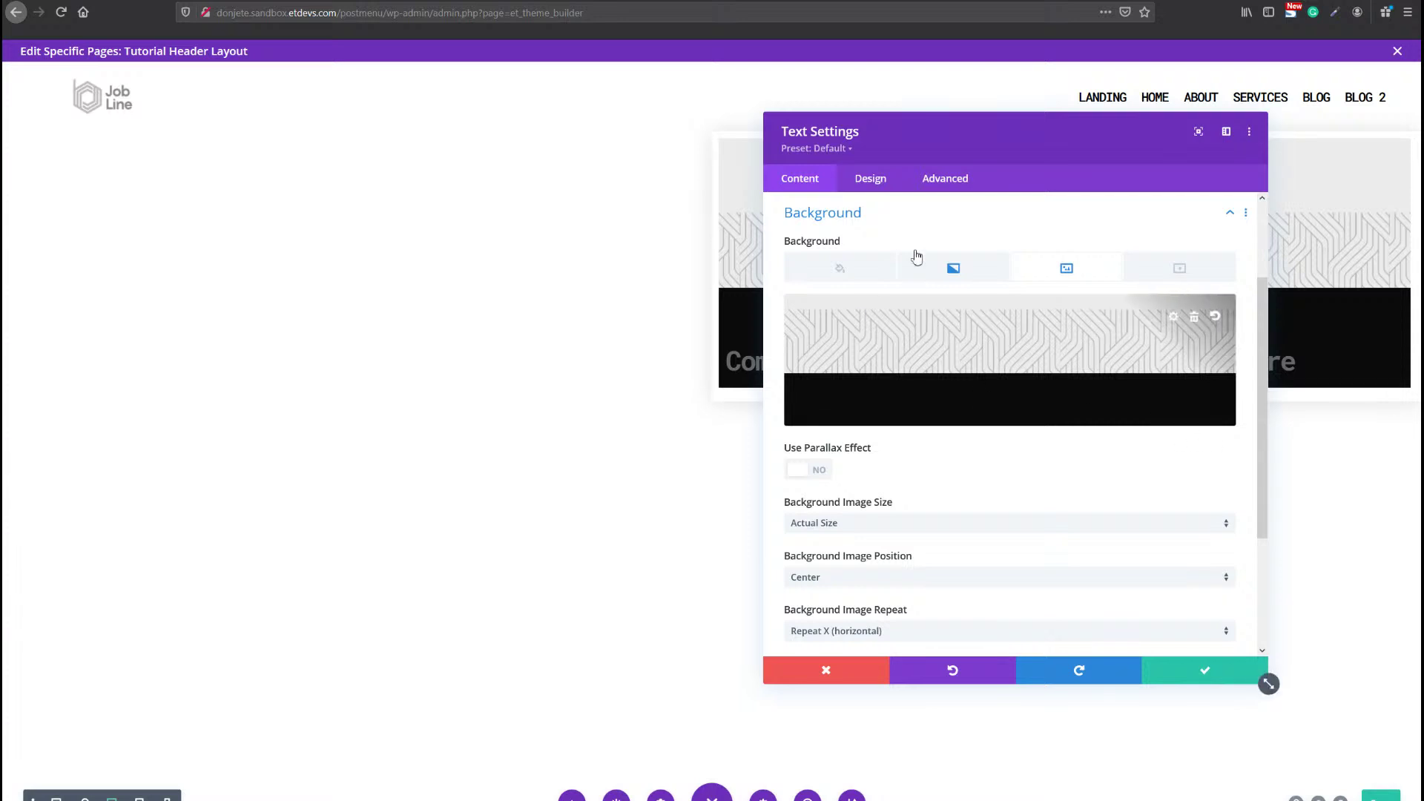
right_click(940, 214)
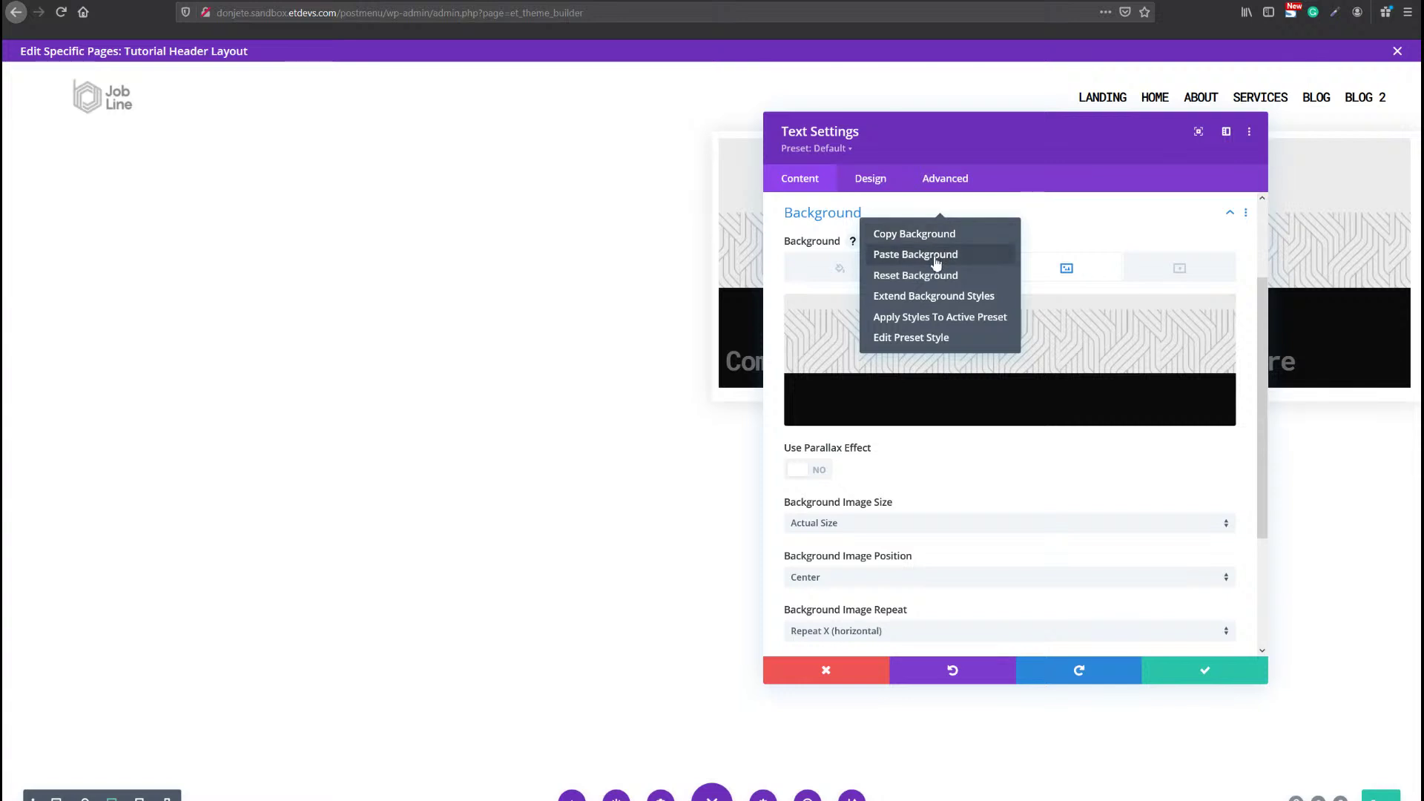
click(940, 254)
scroll(1135, 301, down, 1)
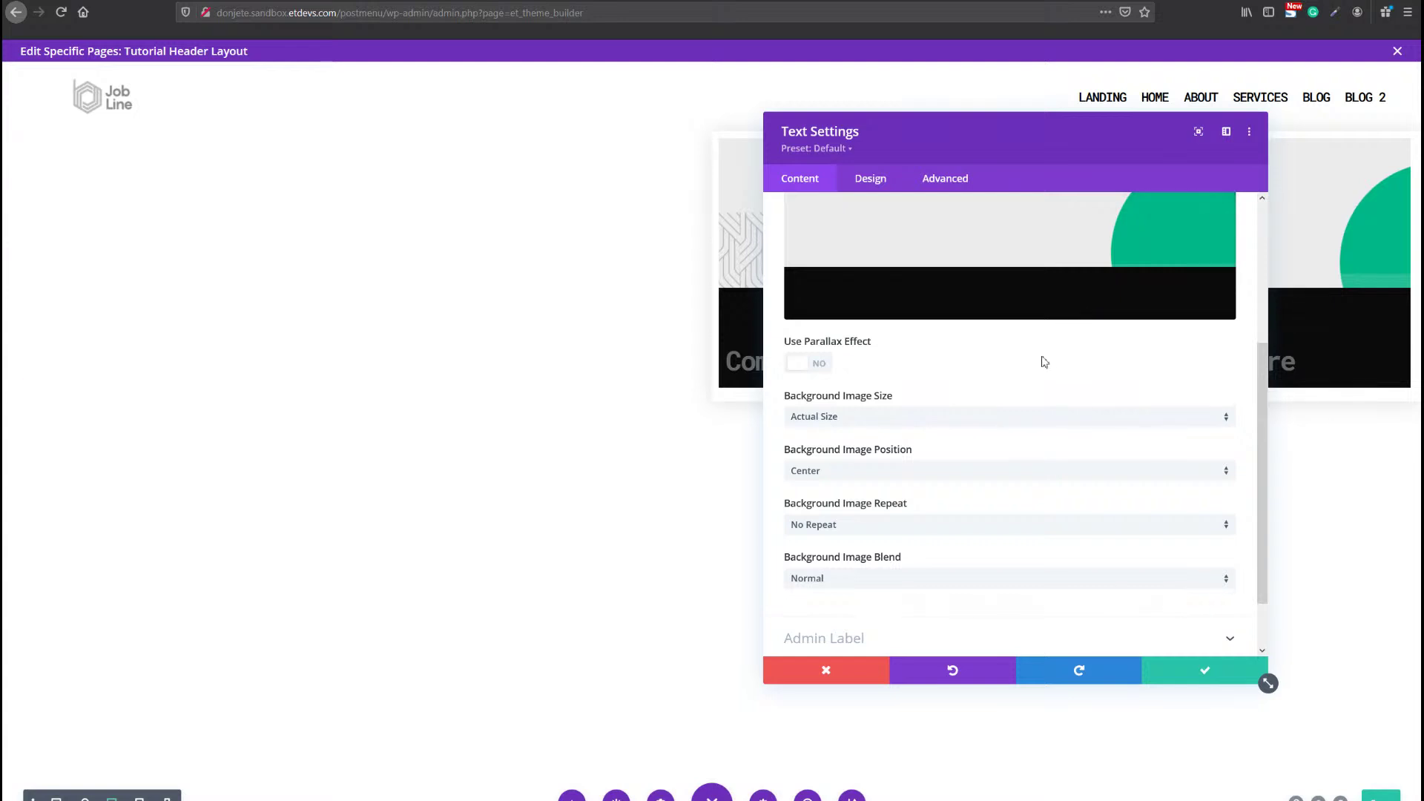
scroll(1038, 393, down, 1)
scroll(1038, 396, down, 1)
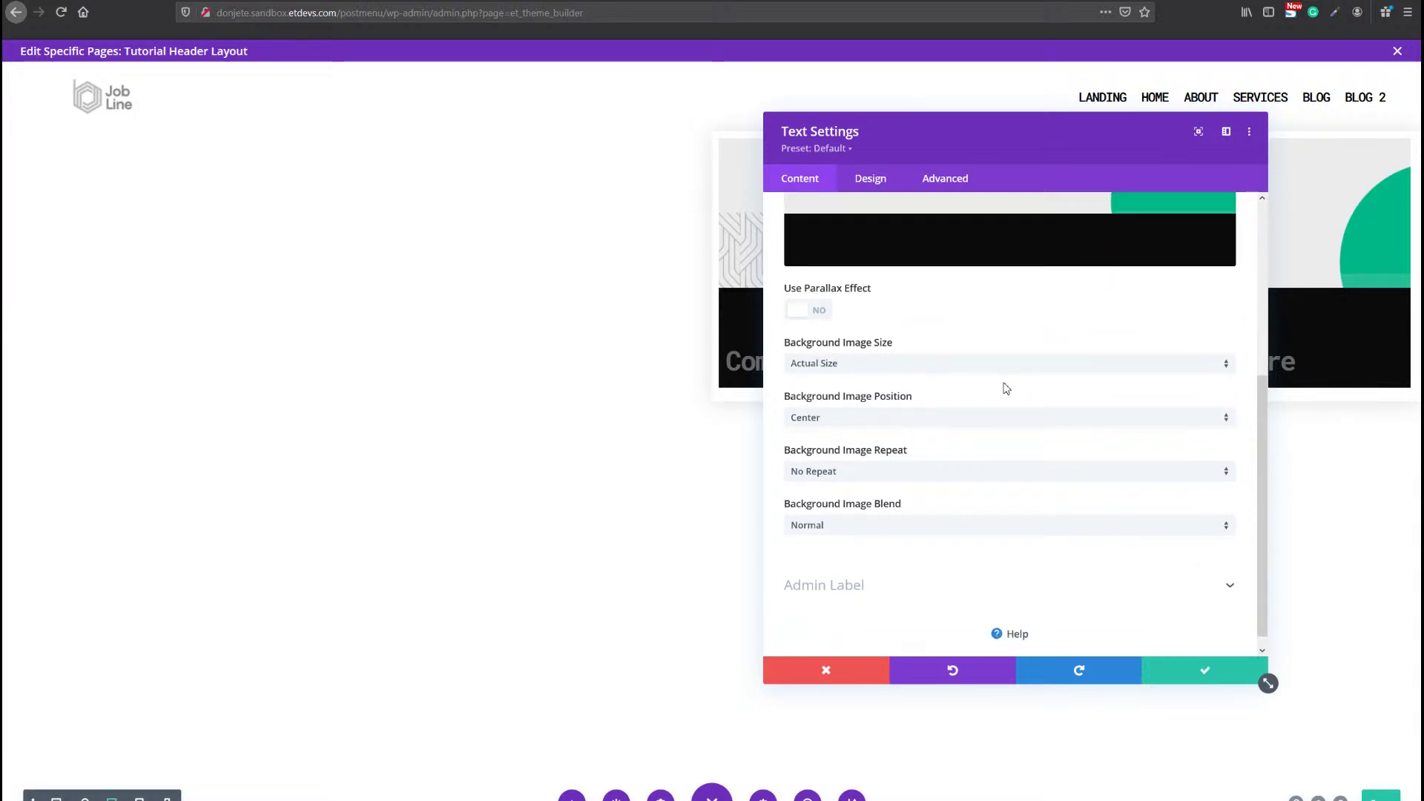
Set the module alignment of the second column's text module to right in its sizing settings and close the settings.
scroll(1004, 387, up, 1)
scroll(944, 401, up, 2)
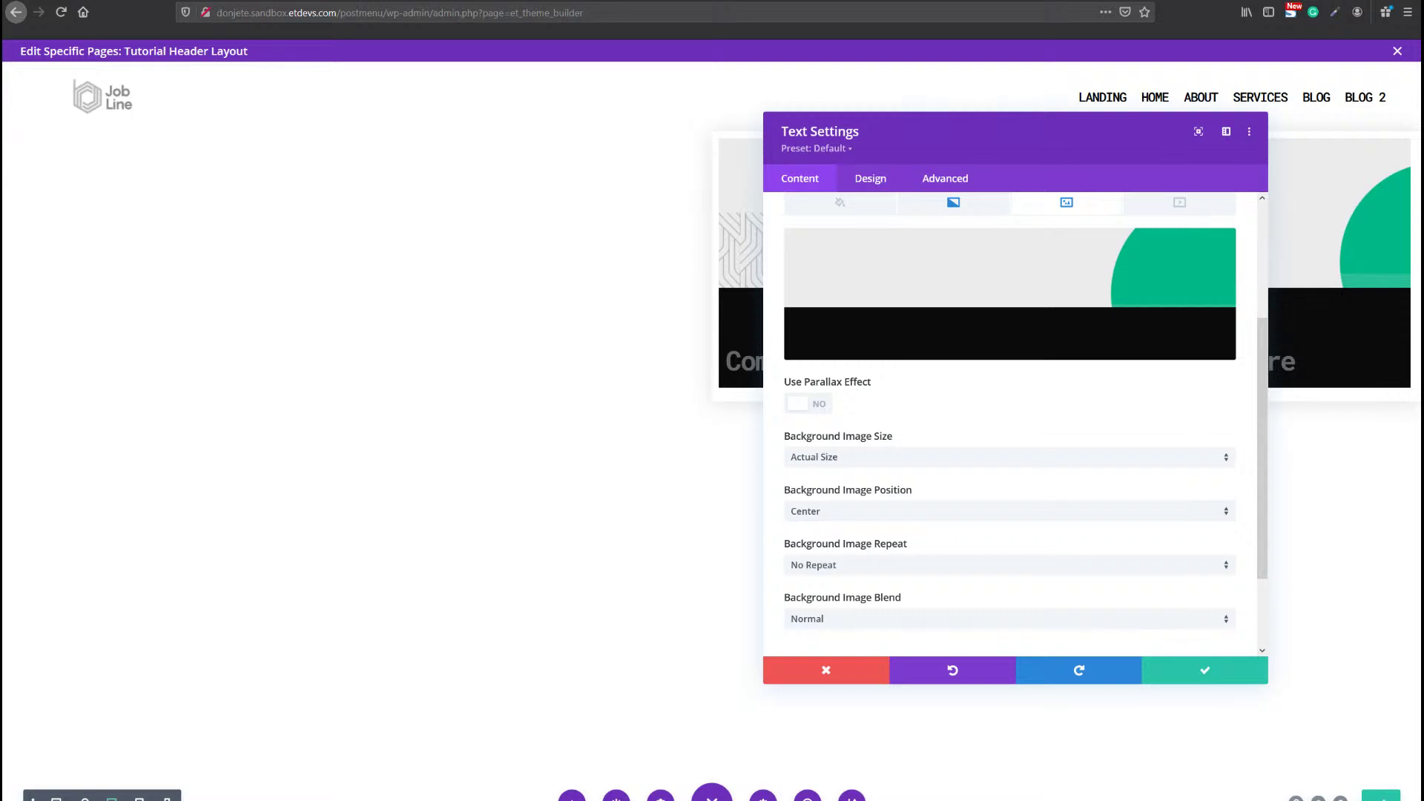
scroll(909, 416, down, 3)
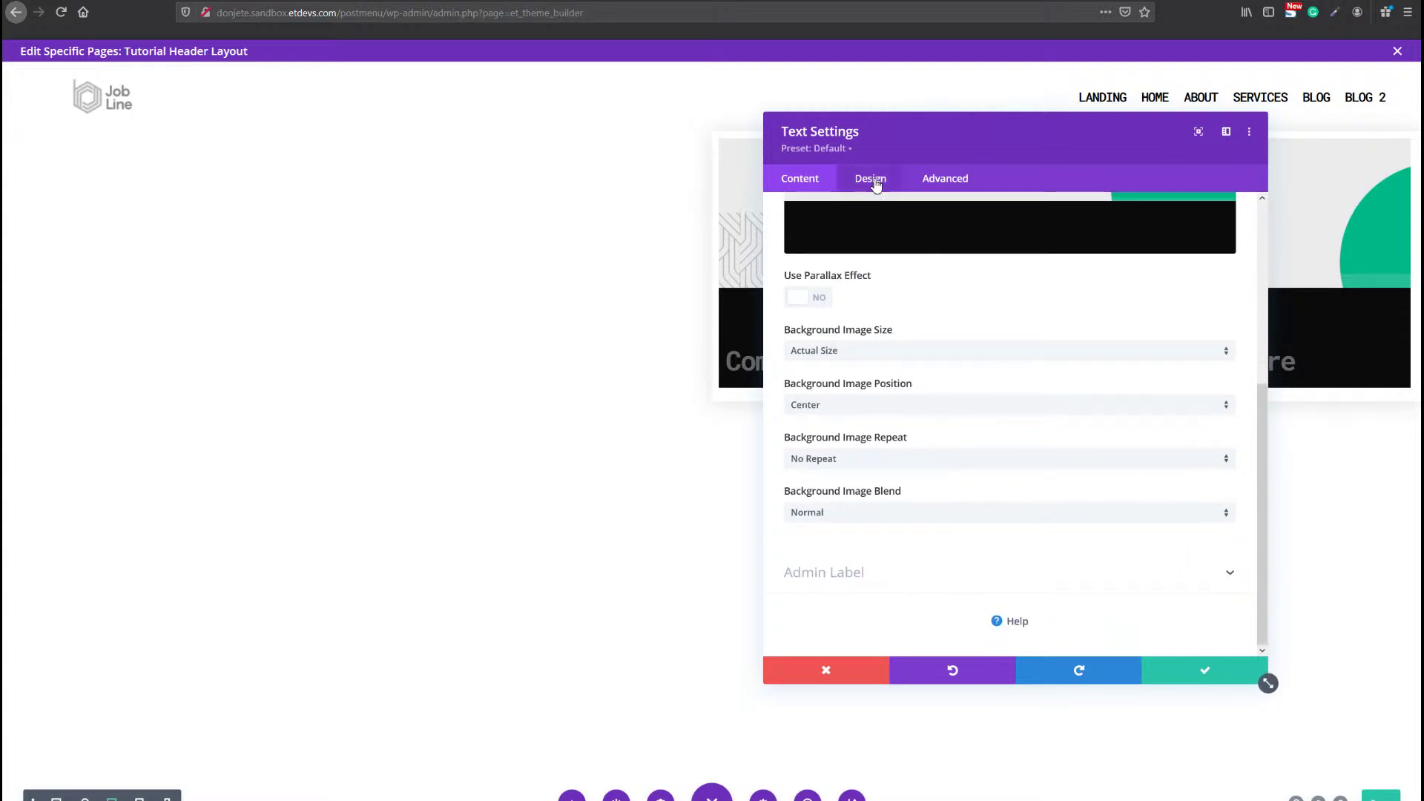
click(873, 181)
click(887, 319)
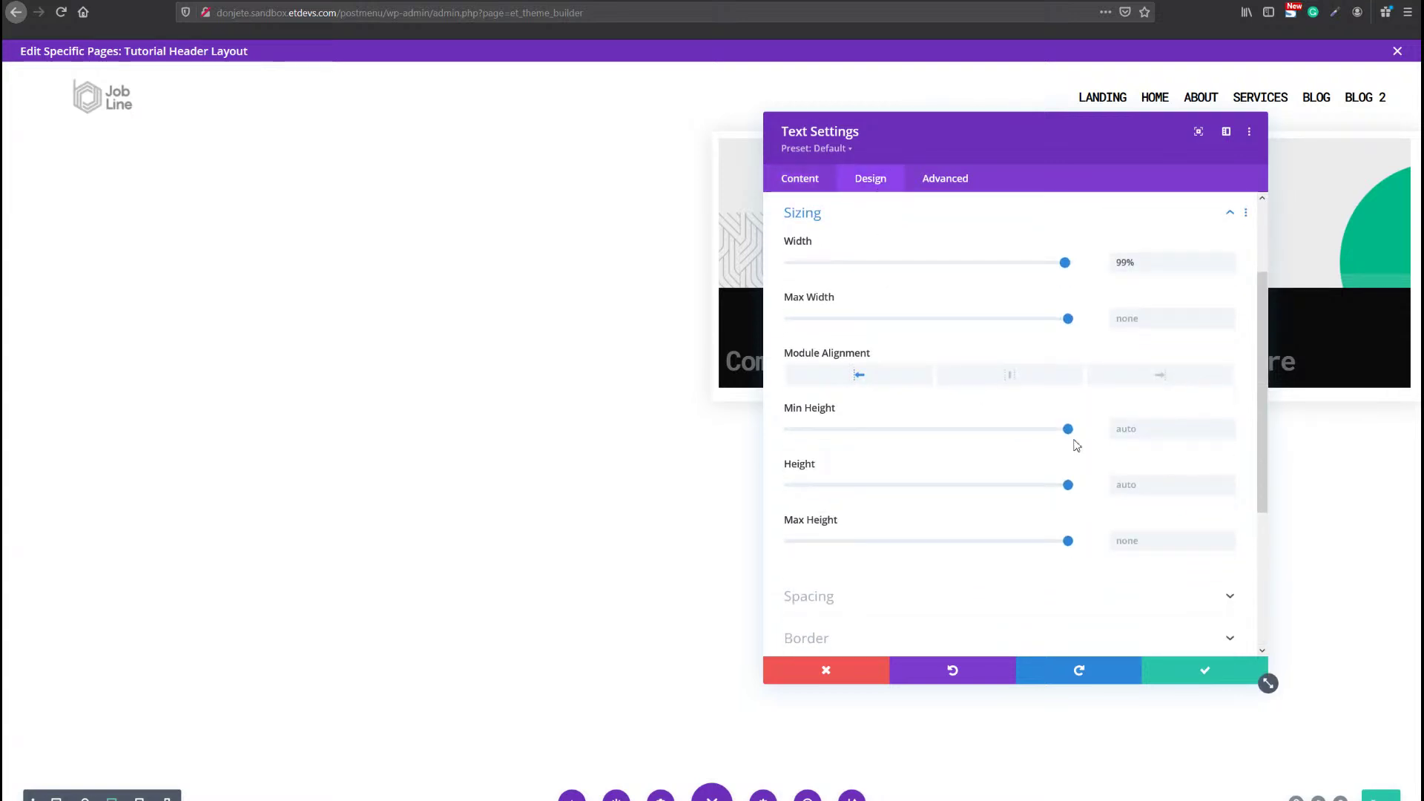
click(1129, 384)
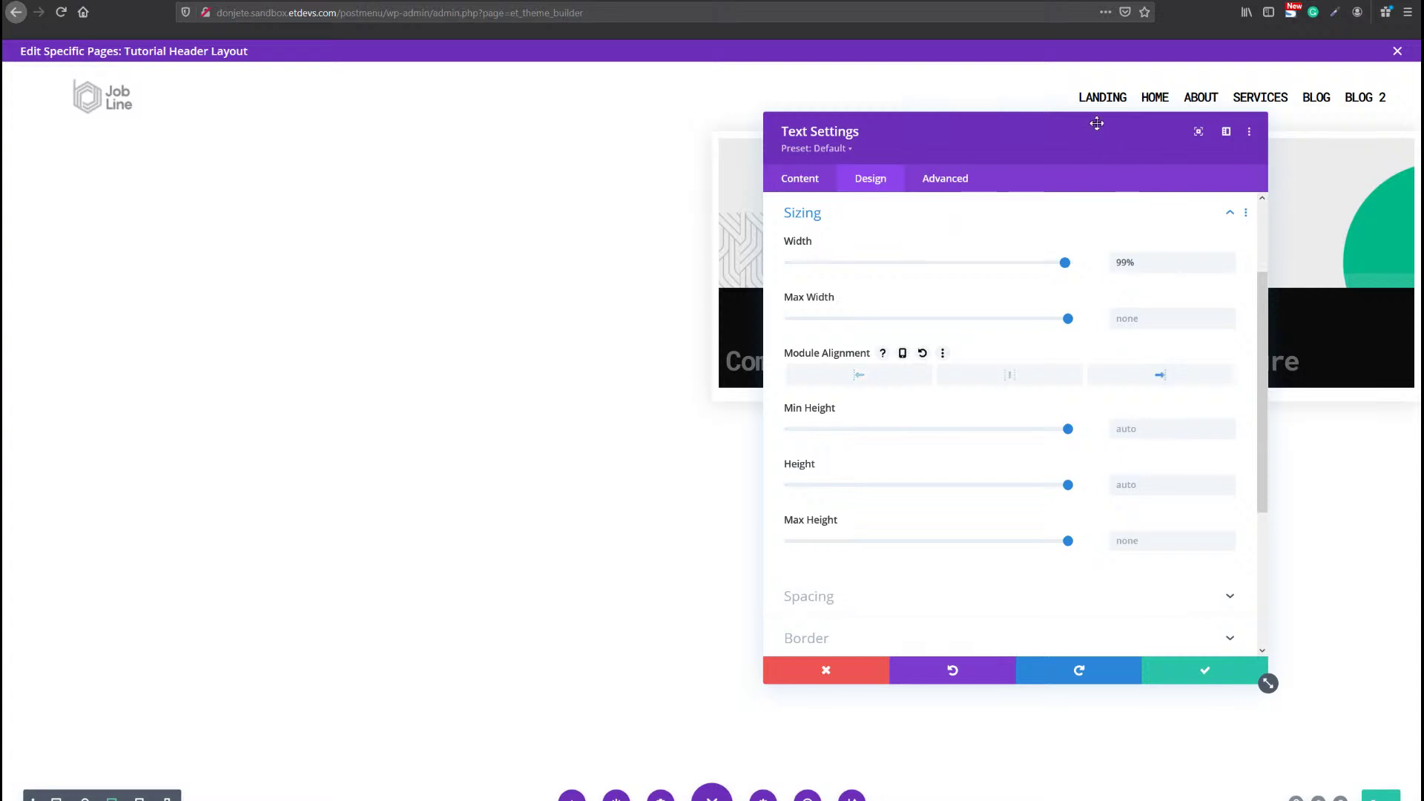
drag(1096, 123, 720, 156)
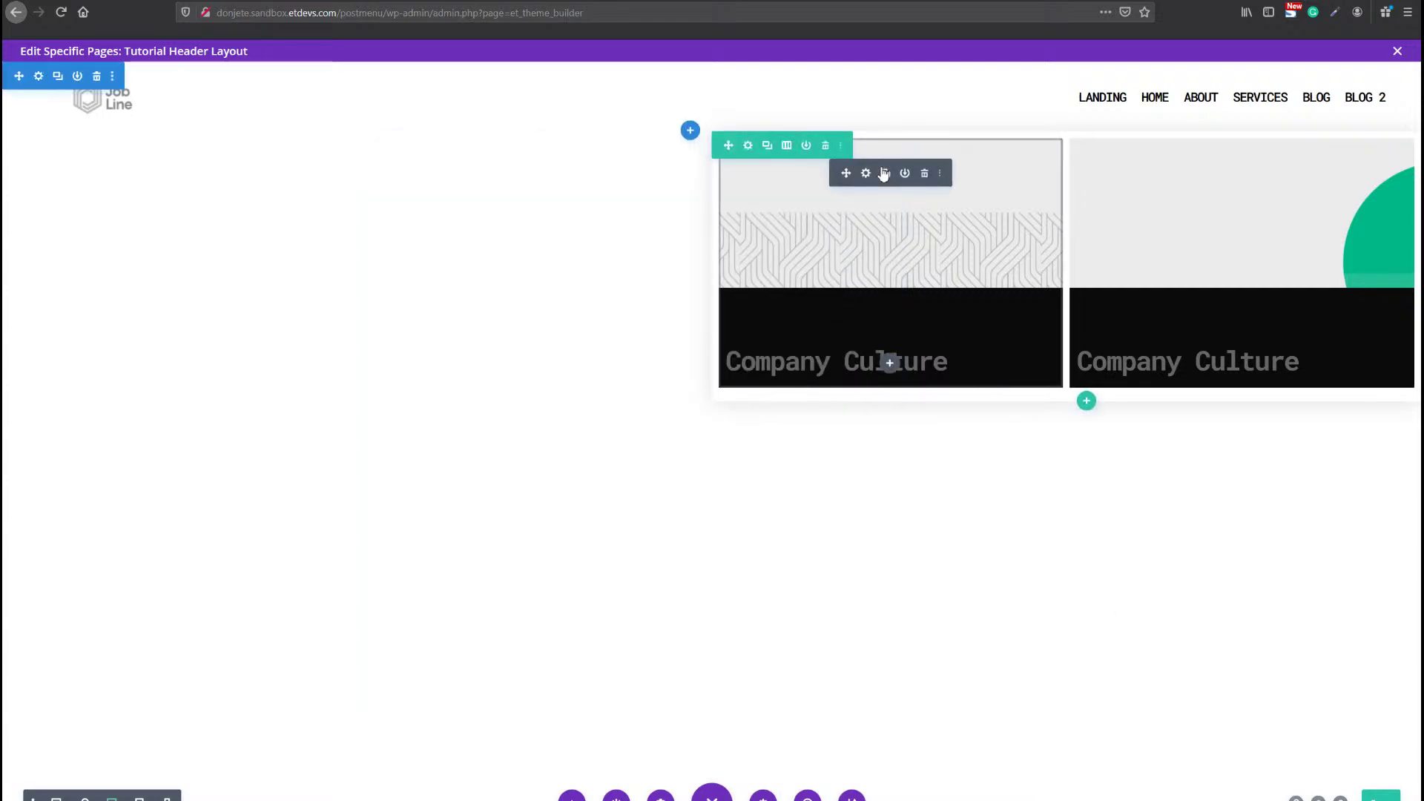
Duplicate the Company Culture text module in each column so both columns of the dropdown row hold two modules.
click(884, 175)
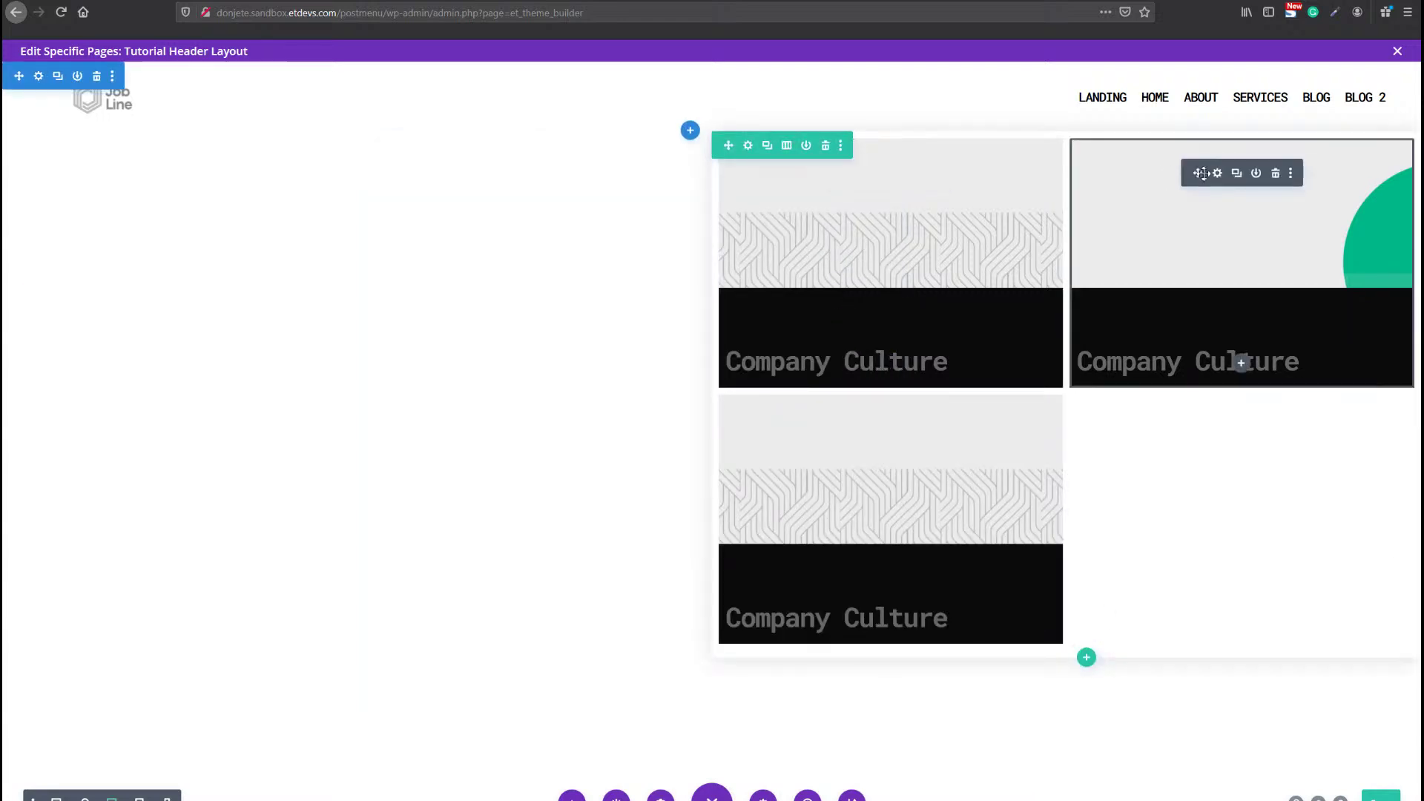
click(1236, 175)
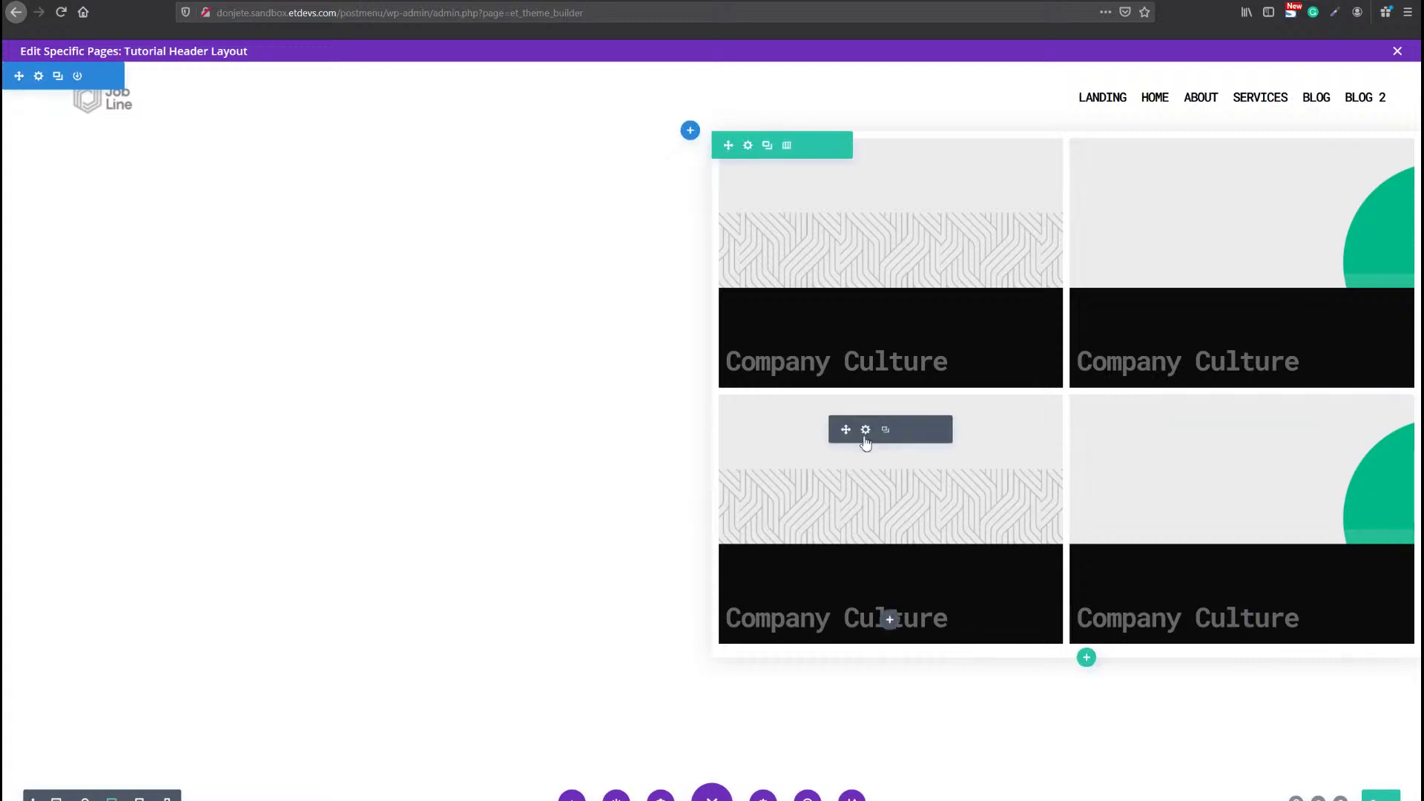
click(866, 431)
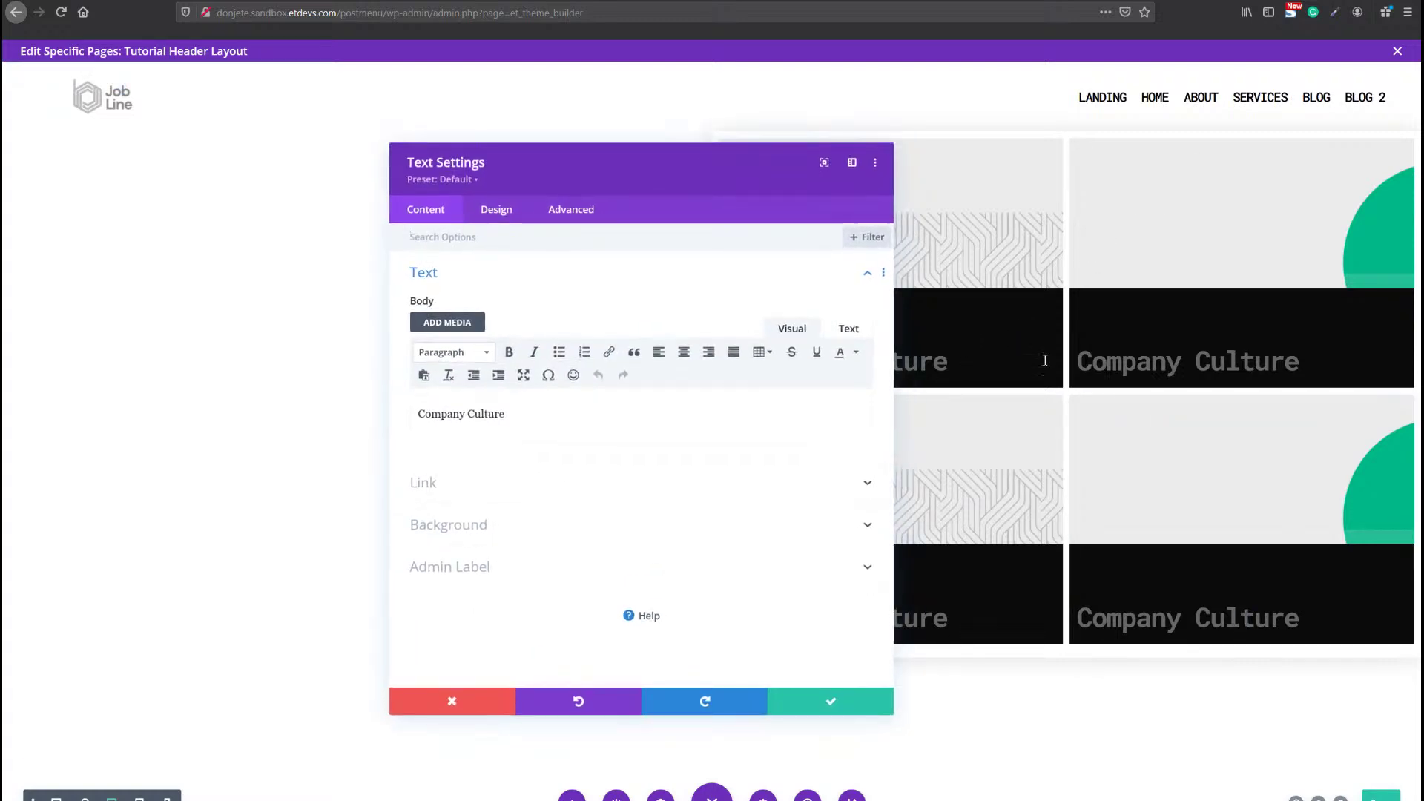
click(830, 700)
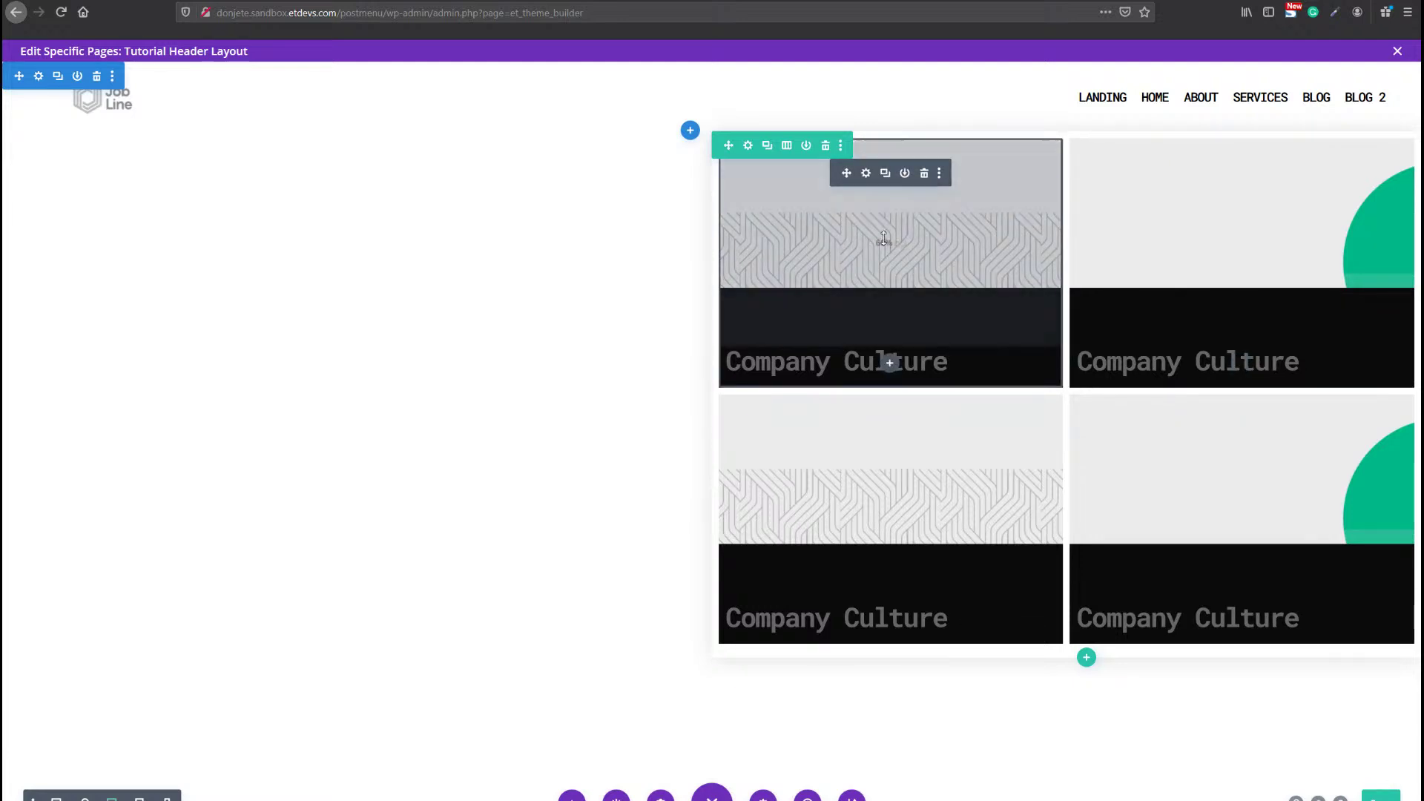
Check the link settings of the upper text module in the second column.
click(1217, 174)
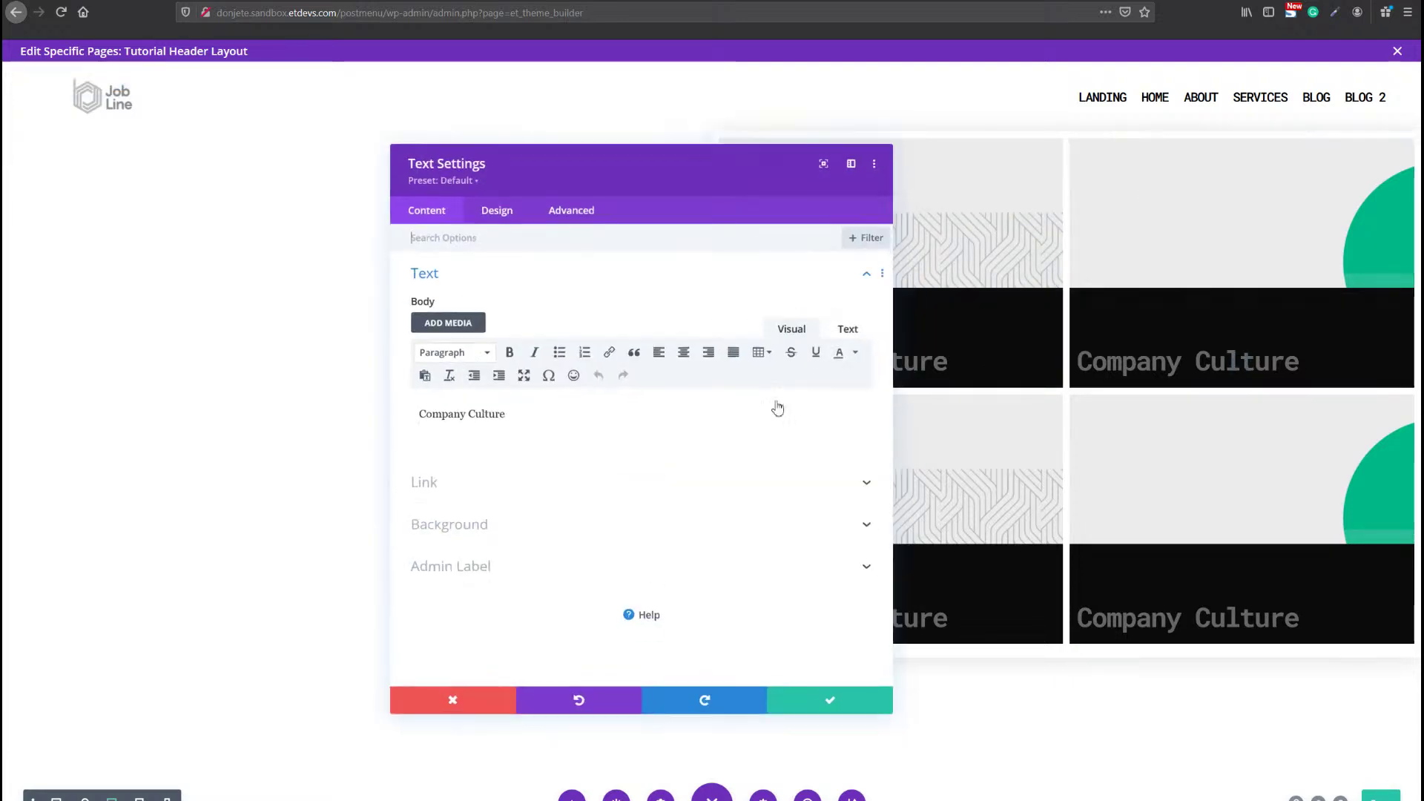
click(475, 414)
click(466, 483)
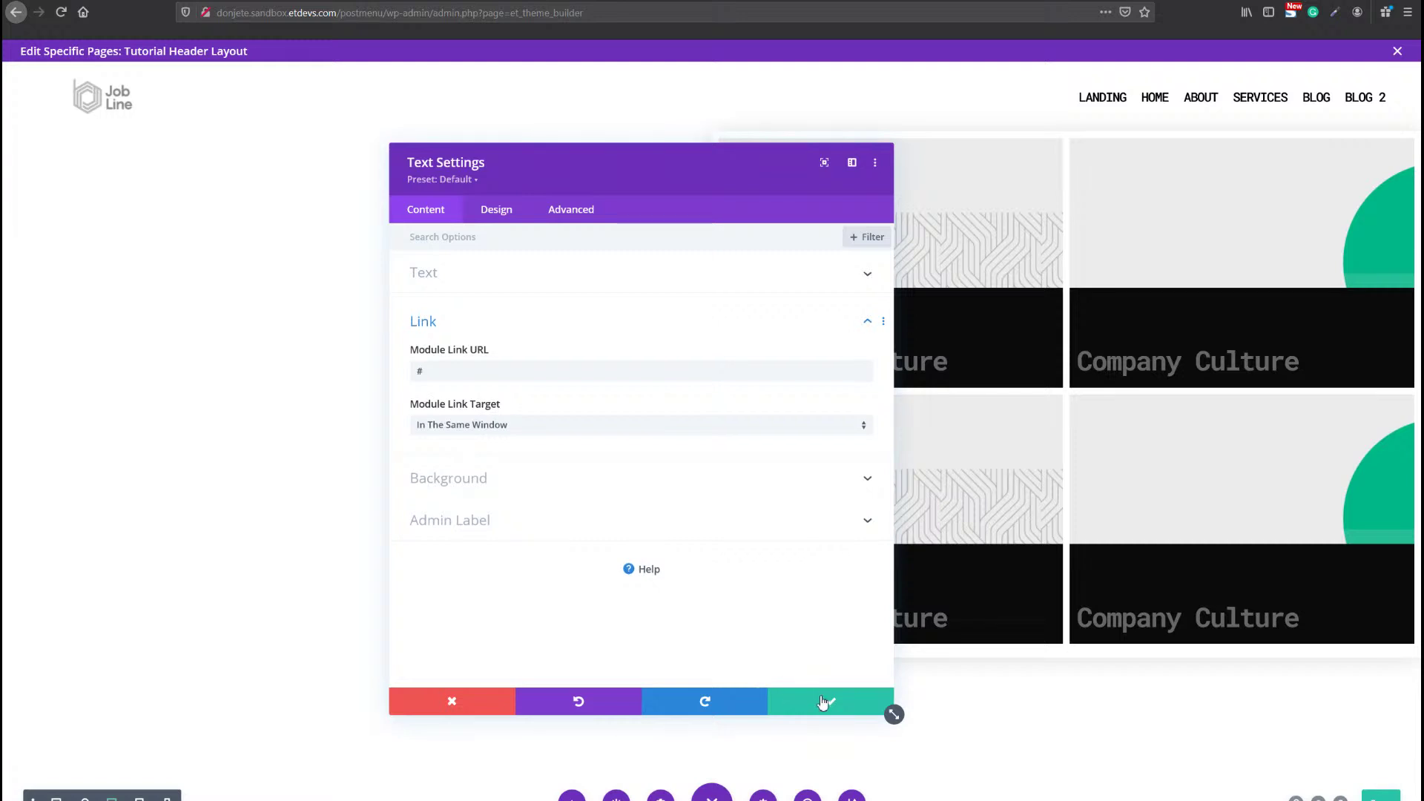
click(828, 701)
Paste the background with the yellow half-circle image onto the first column's lower text module, review its image settings and save the module.
click(865, 430)
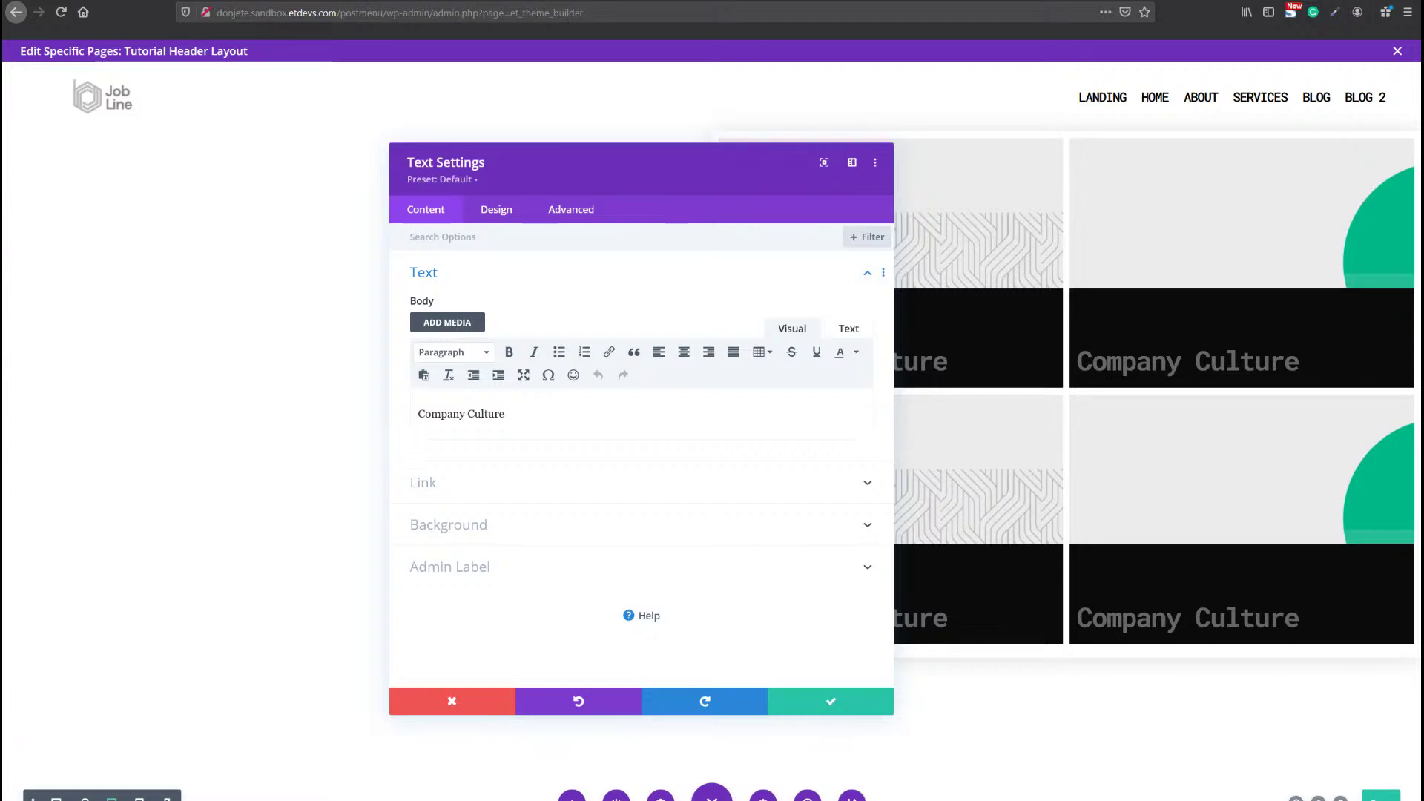
click(508, 525)
right_click(565, 253)
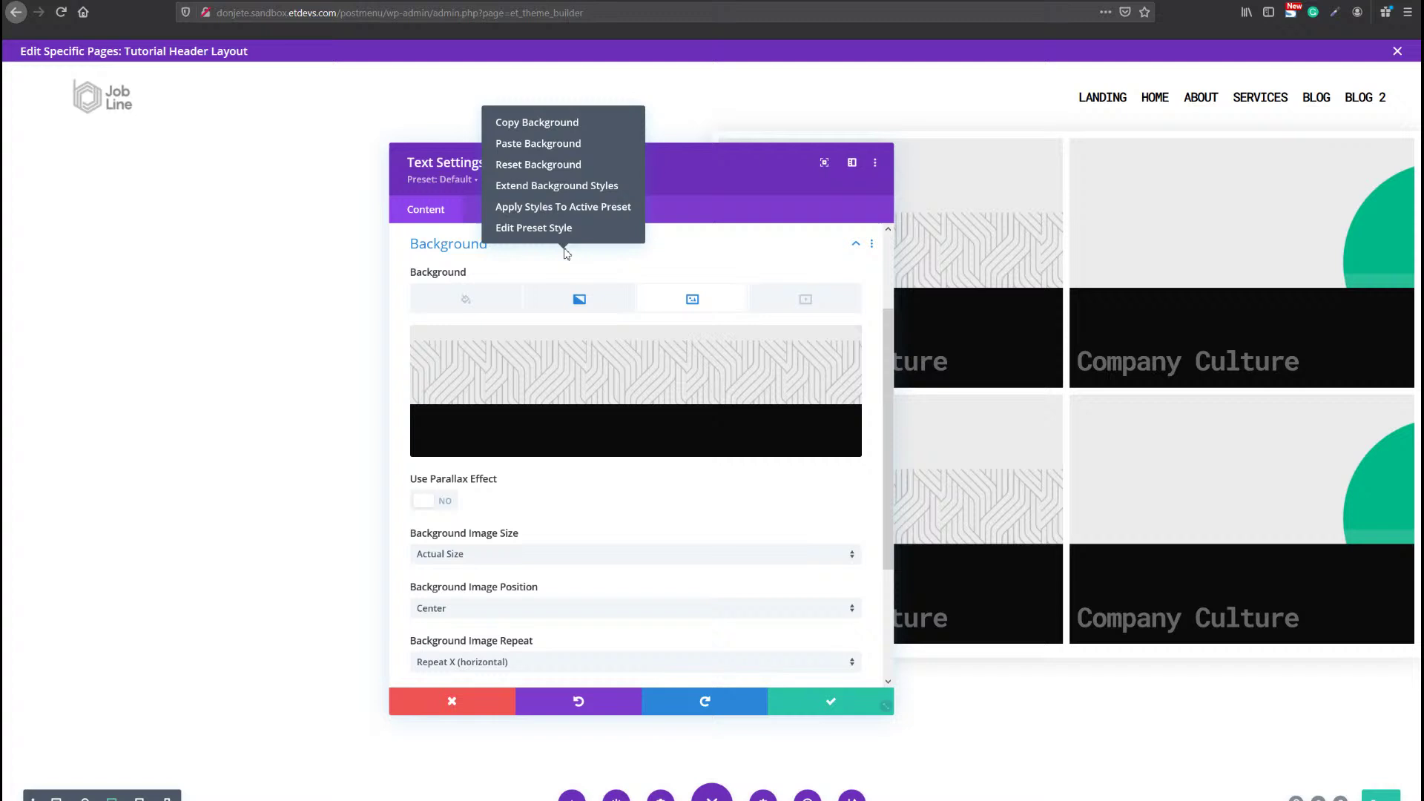
click(575, 148)
scroll(658, 397, down, 1)
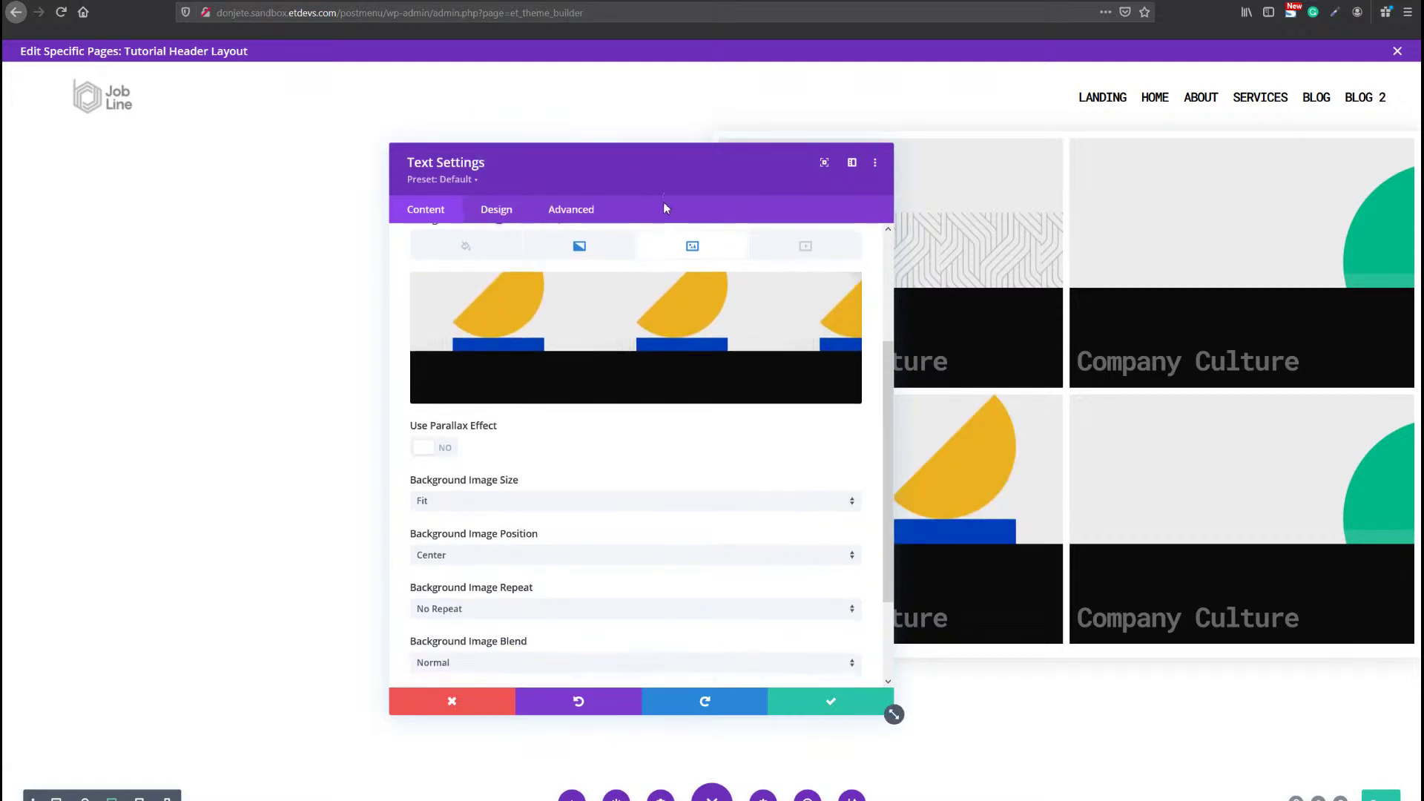
drag(663, 163, 464, 143)
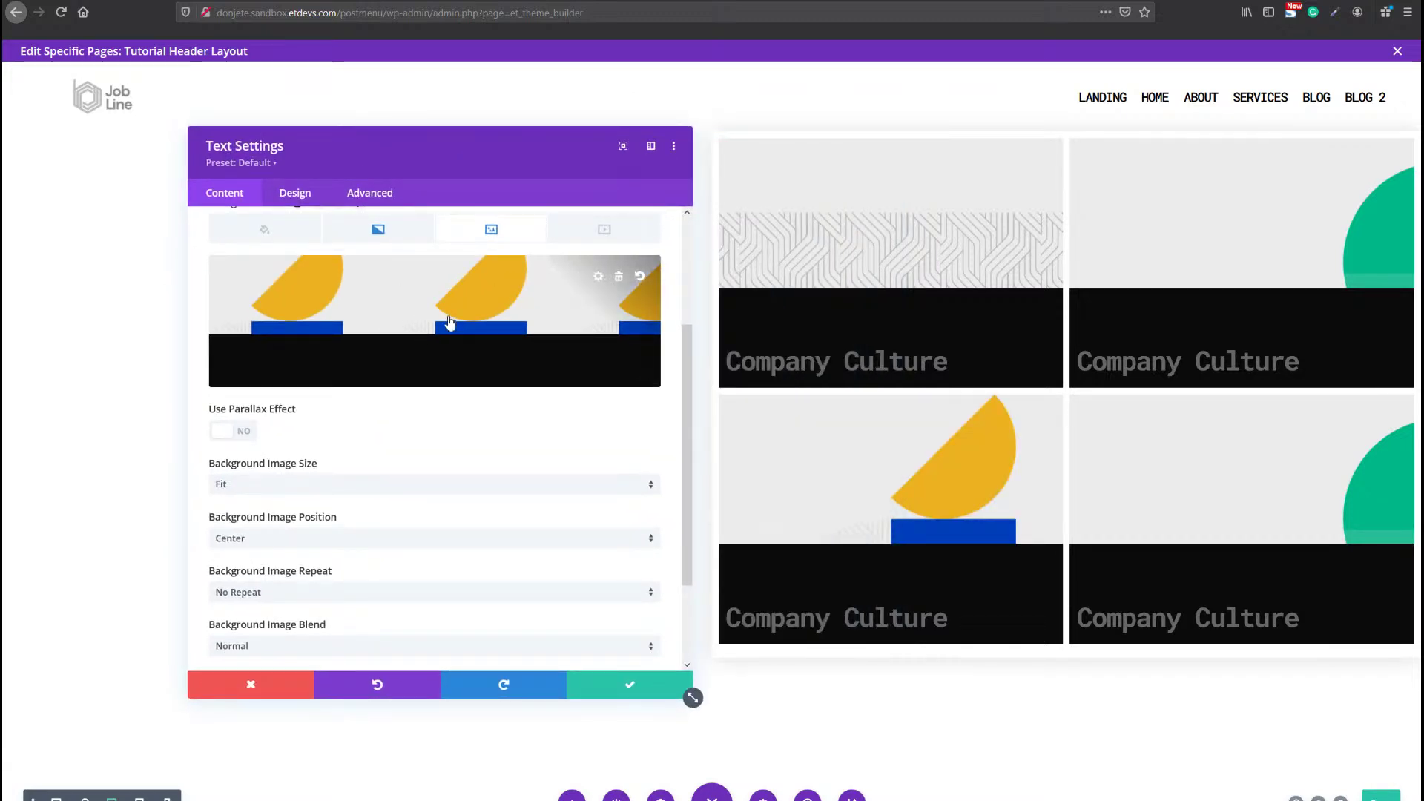
scroll(467, 327, down, 1)
scroll(466, 328, down, 1)
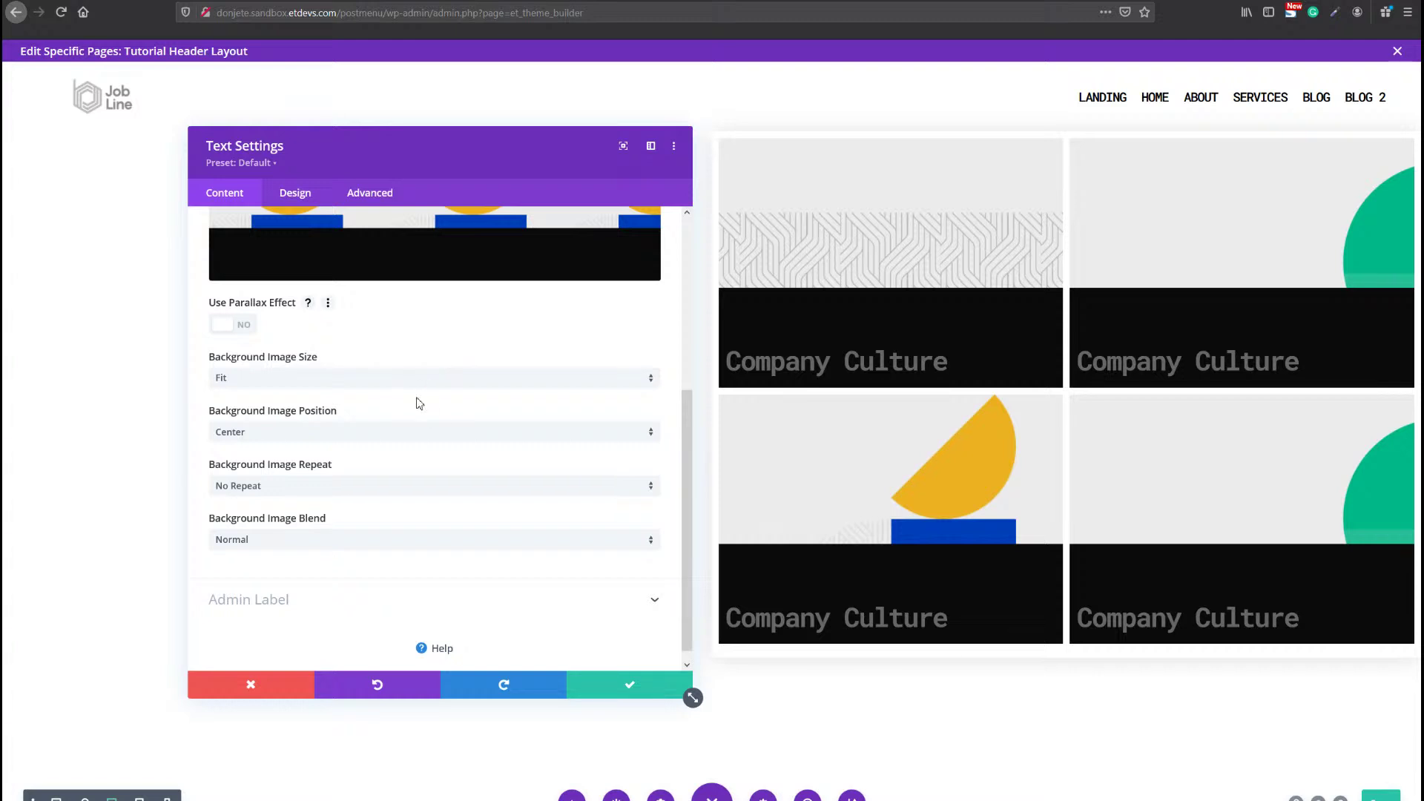
scroll(416, 404, down, 1)
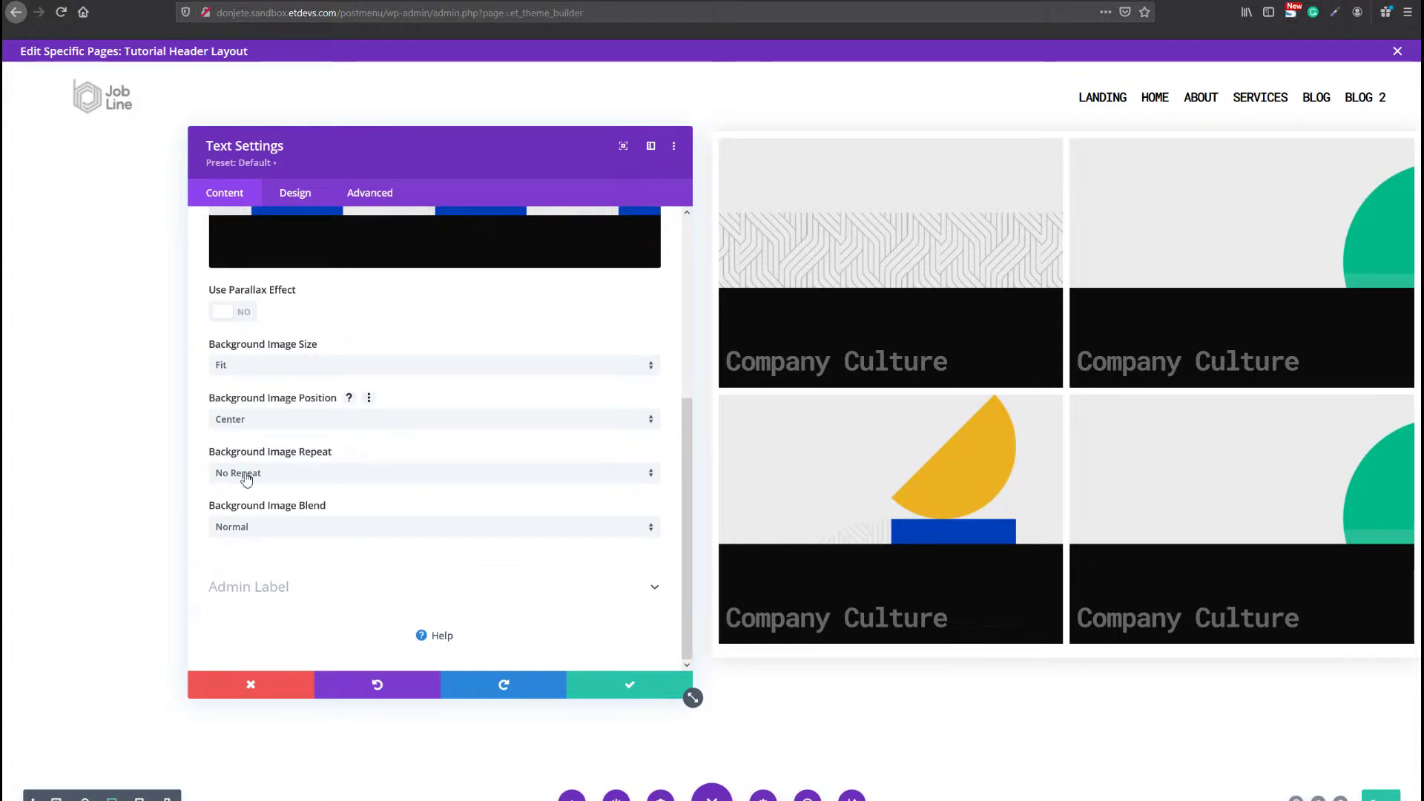
click(624, 686)
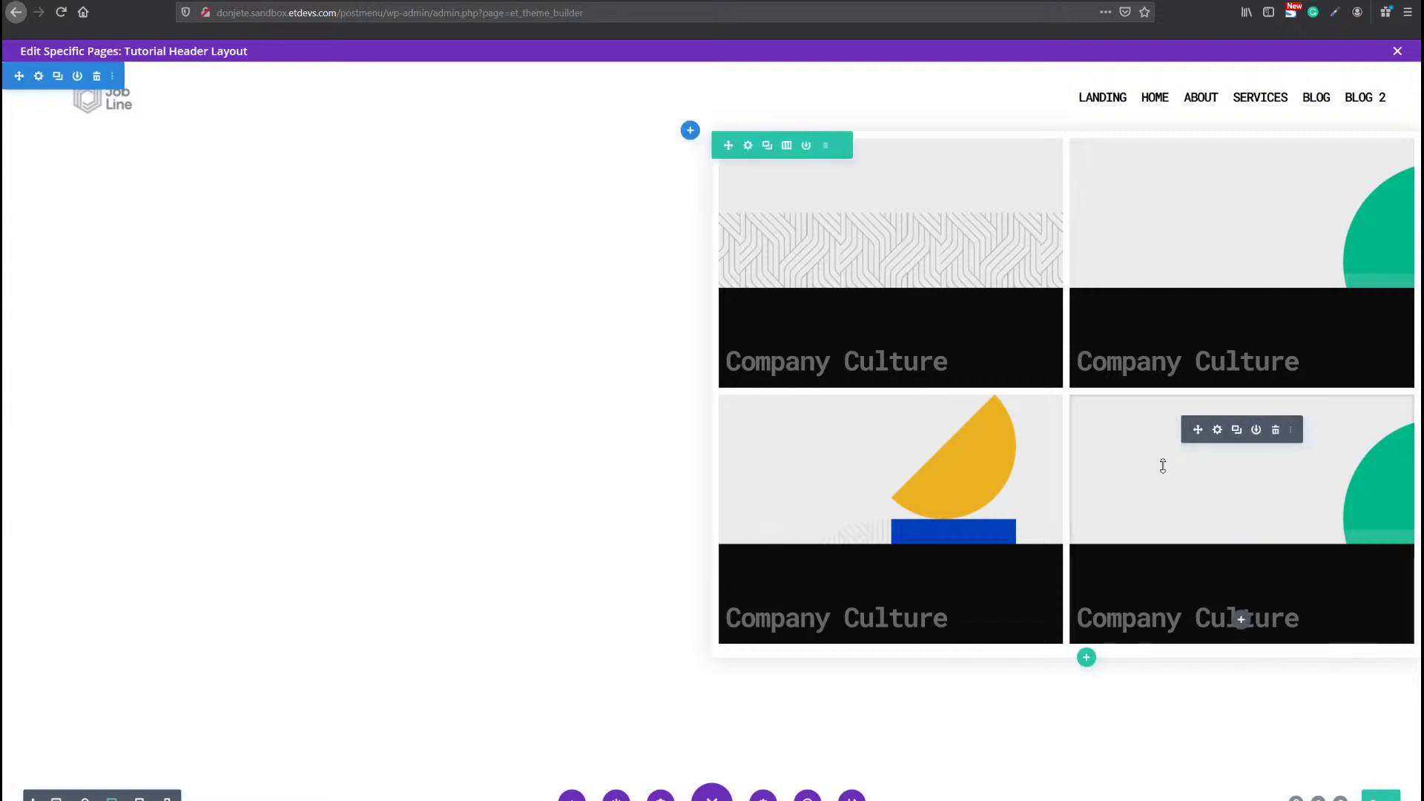
Paste the background with the blue painter illustration onto the second column's lower text module, compare it with the landing page's imagery and save.
click(1217, 430)
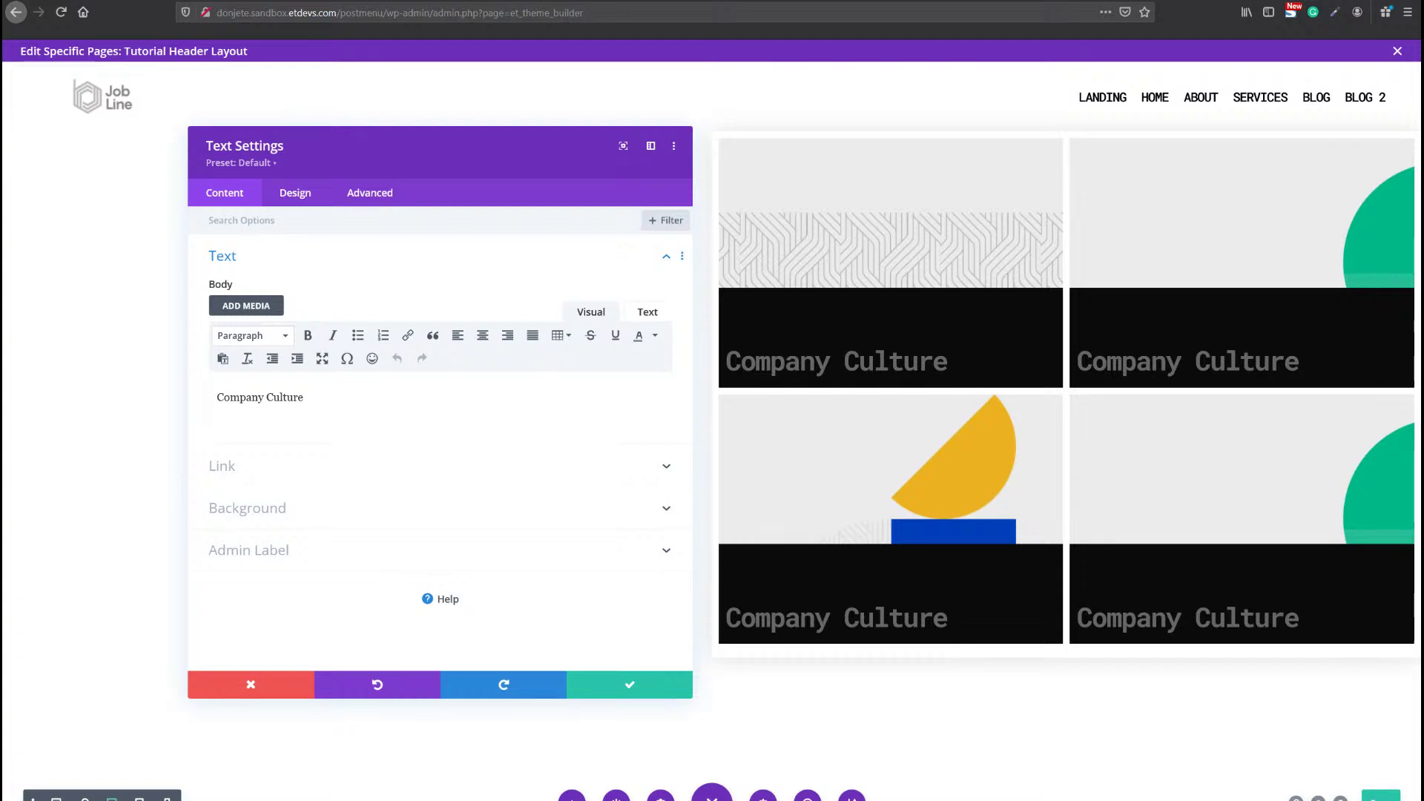
click(353, 508)
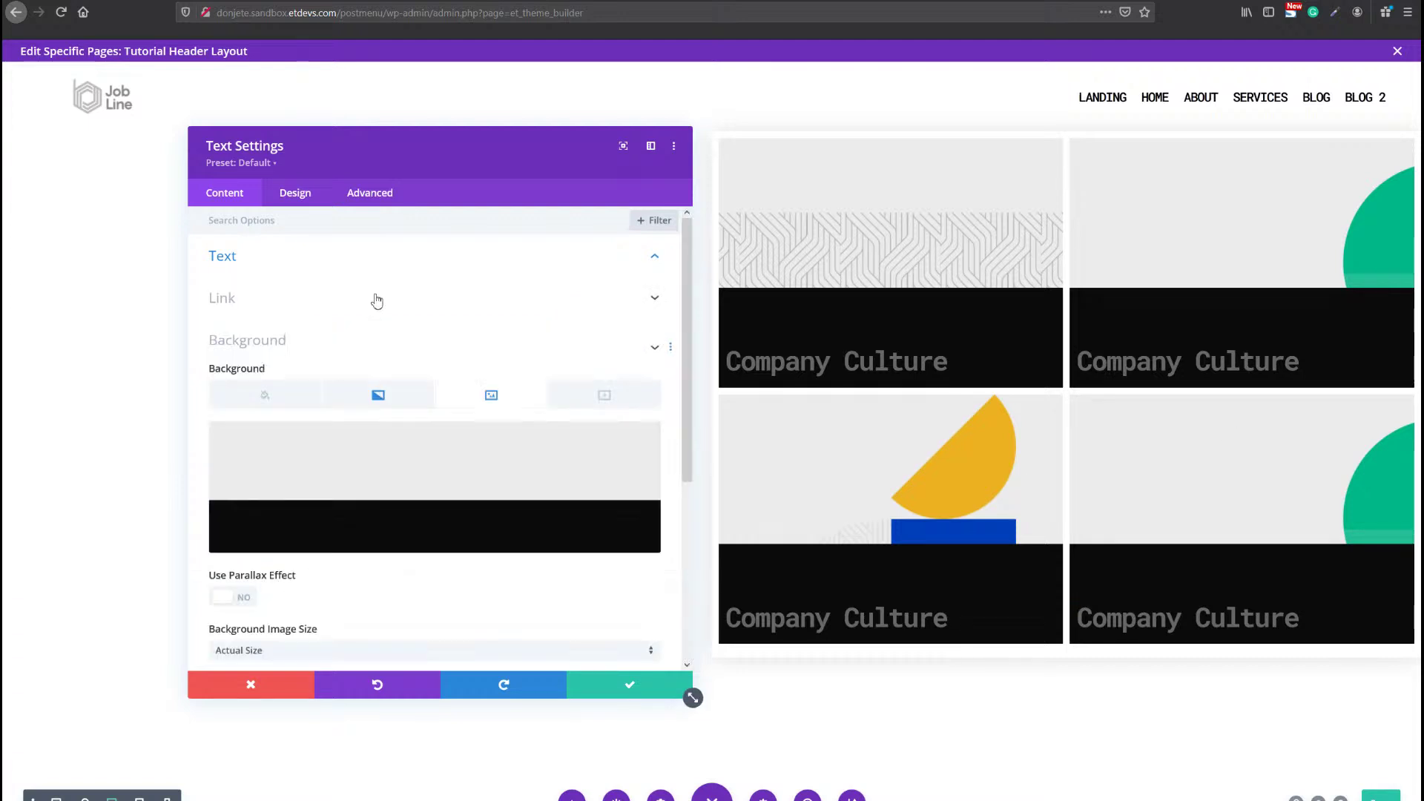
click(353, 256)
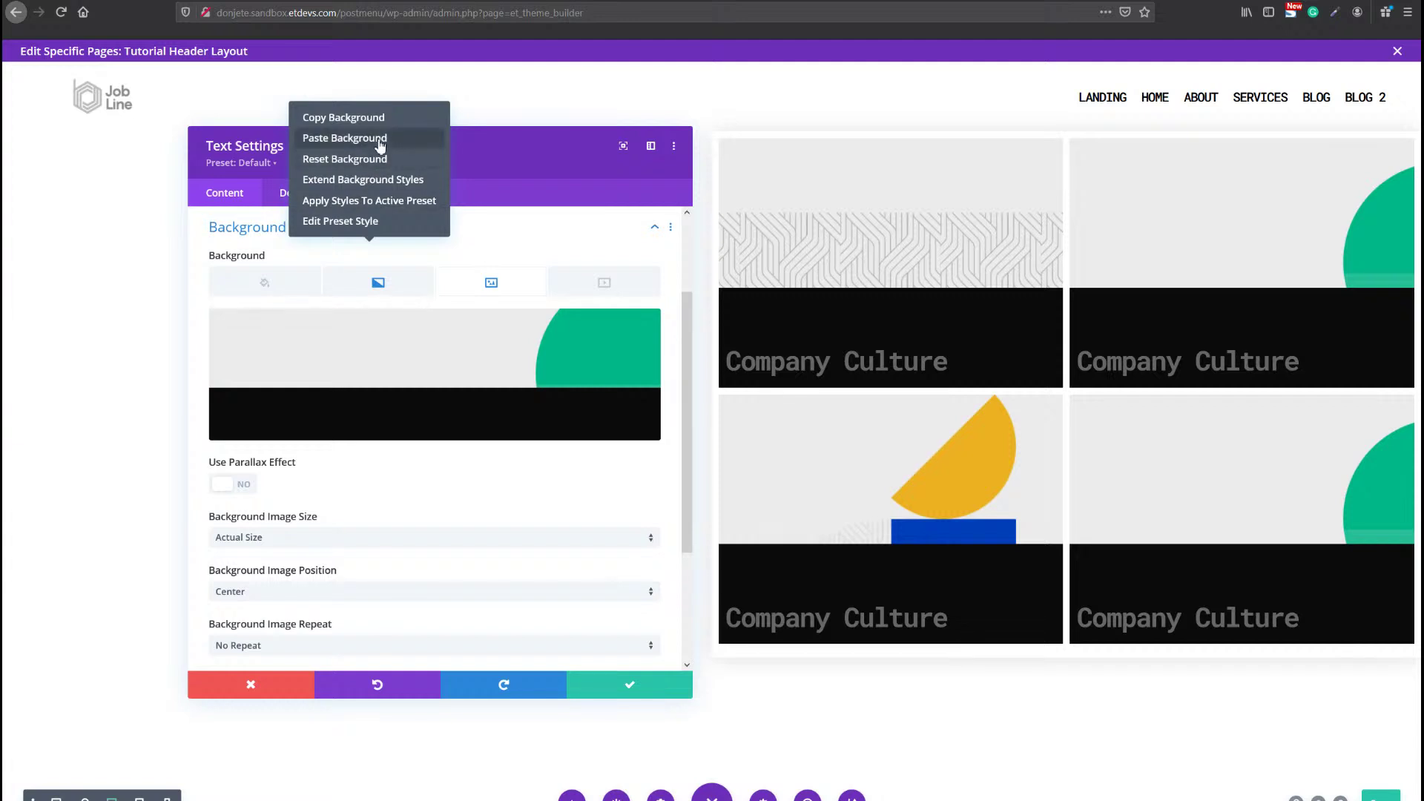
click(377, 138)
scroll(525, 372, down, 3)
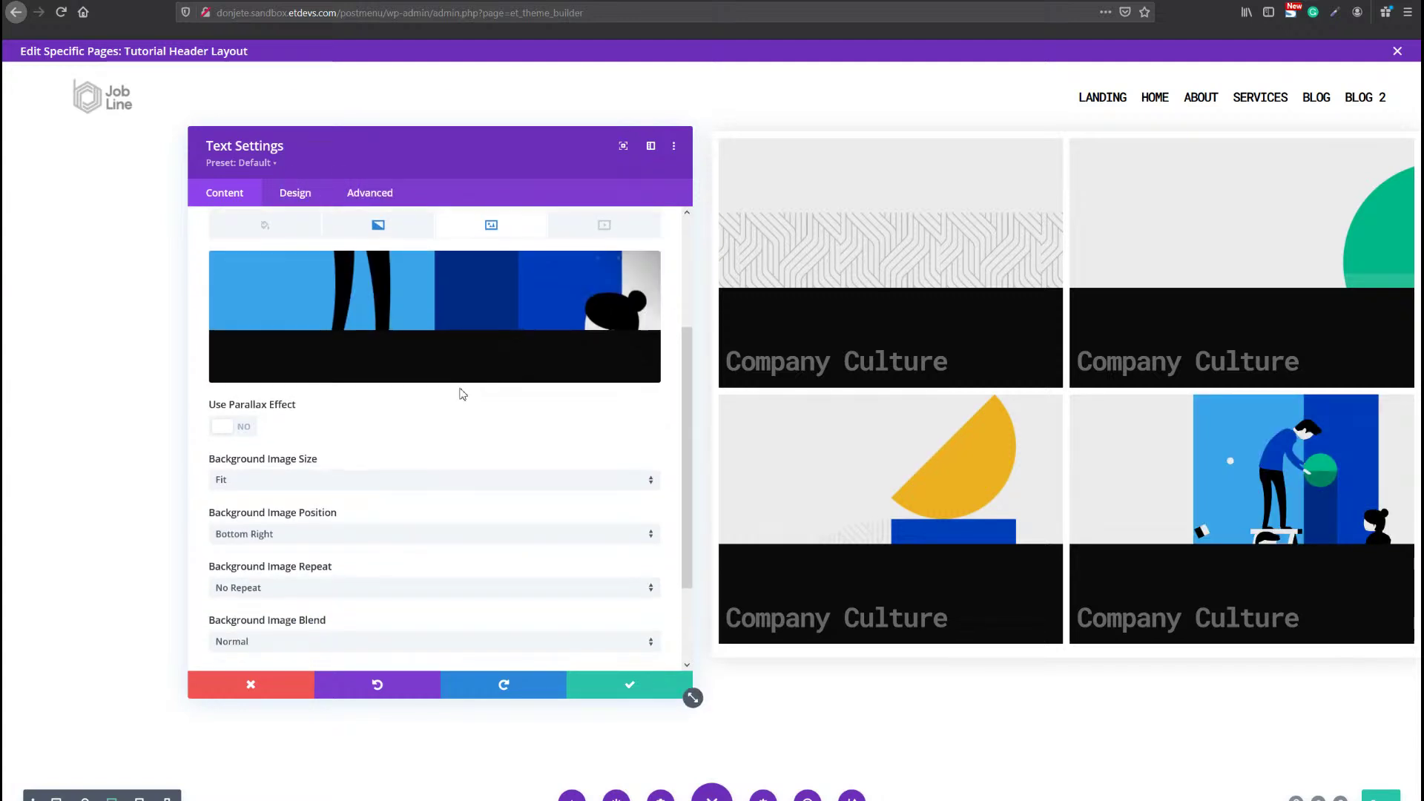
scroll(385, 340, up, 2)
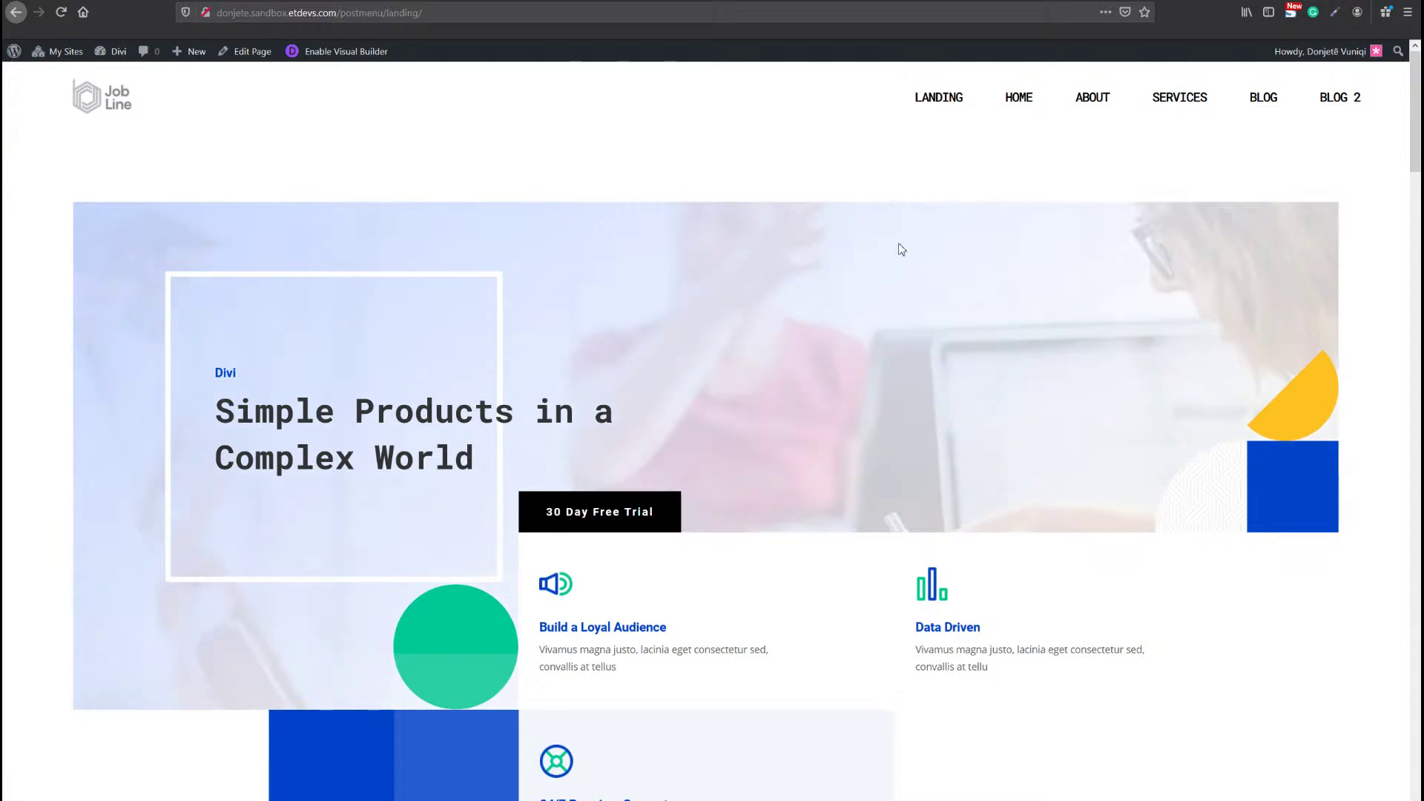
scroll(894, 297, down, 6)
scroll(931, 413, up, 7)
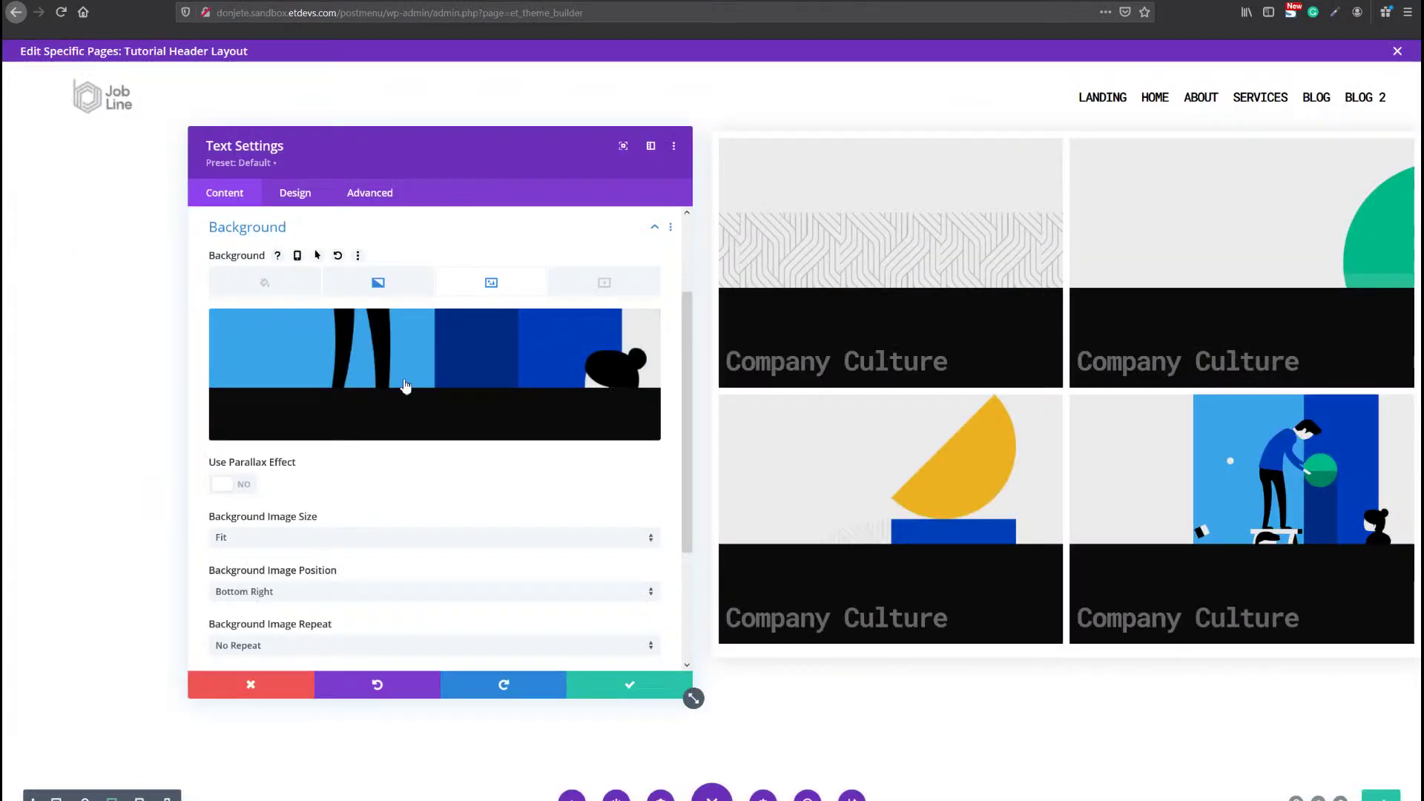
scroll(375, 429, down, 2)
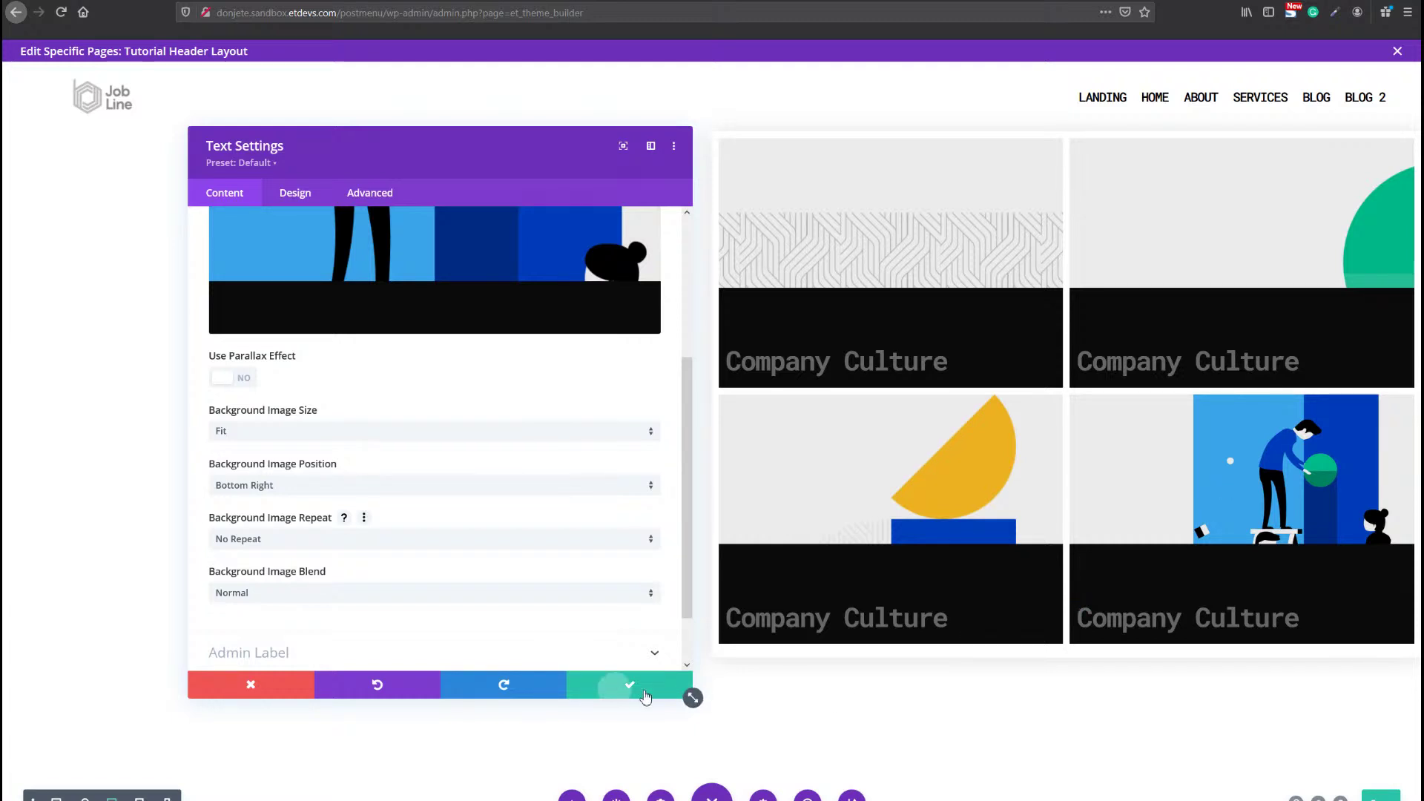
click(686, 690)
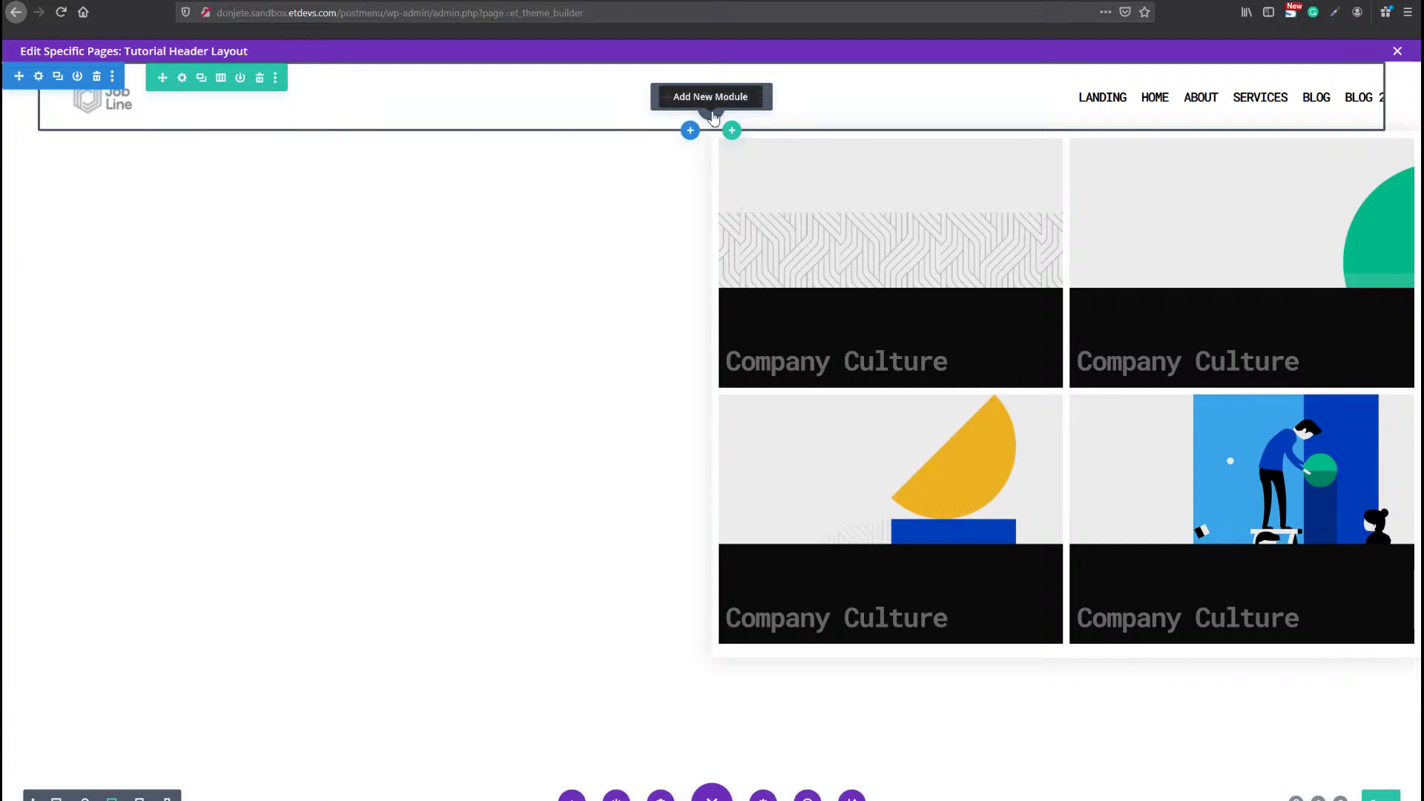
Insert a Code module below the menu in the header row and paste the dropdown menu's CSS style block into it.
click(713, 113)
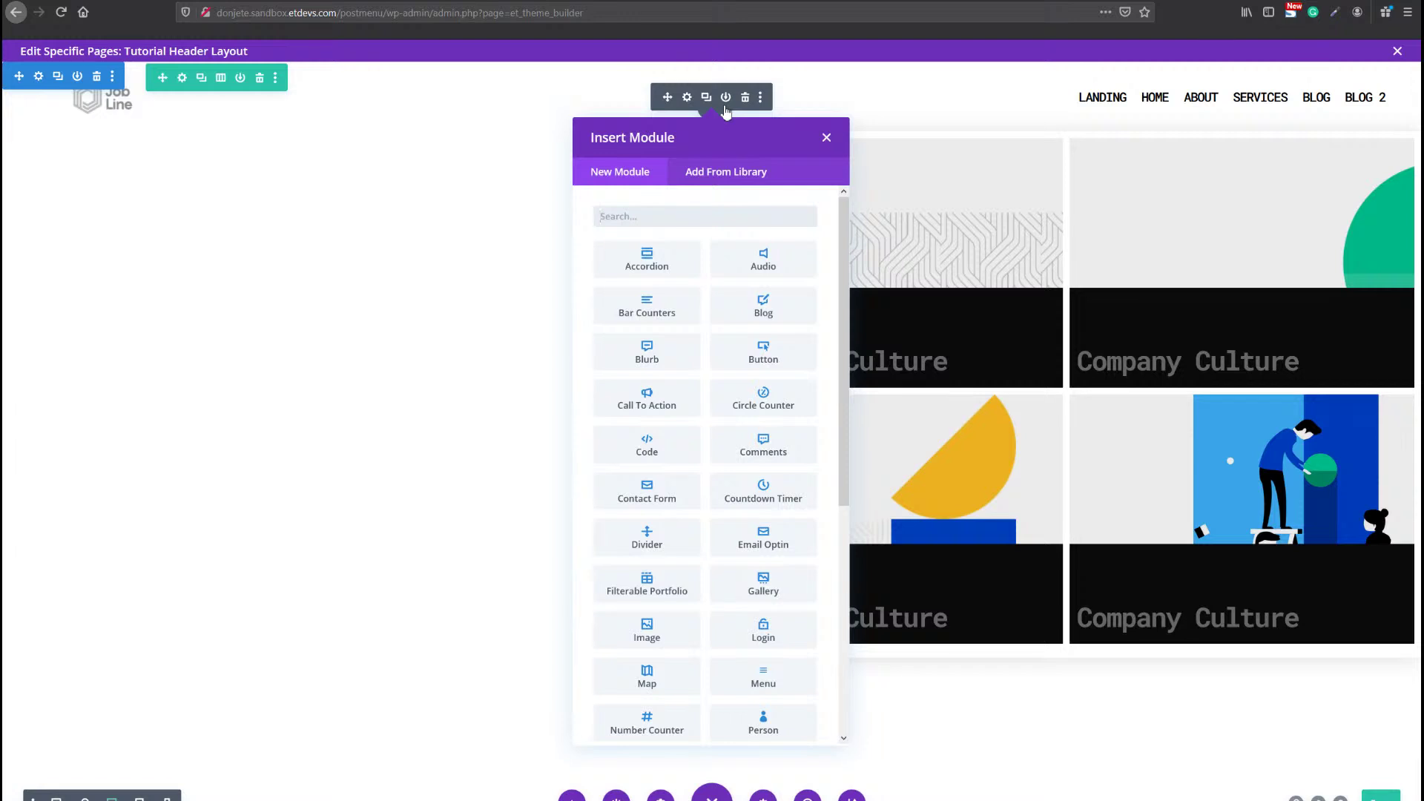
text(code)
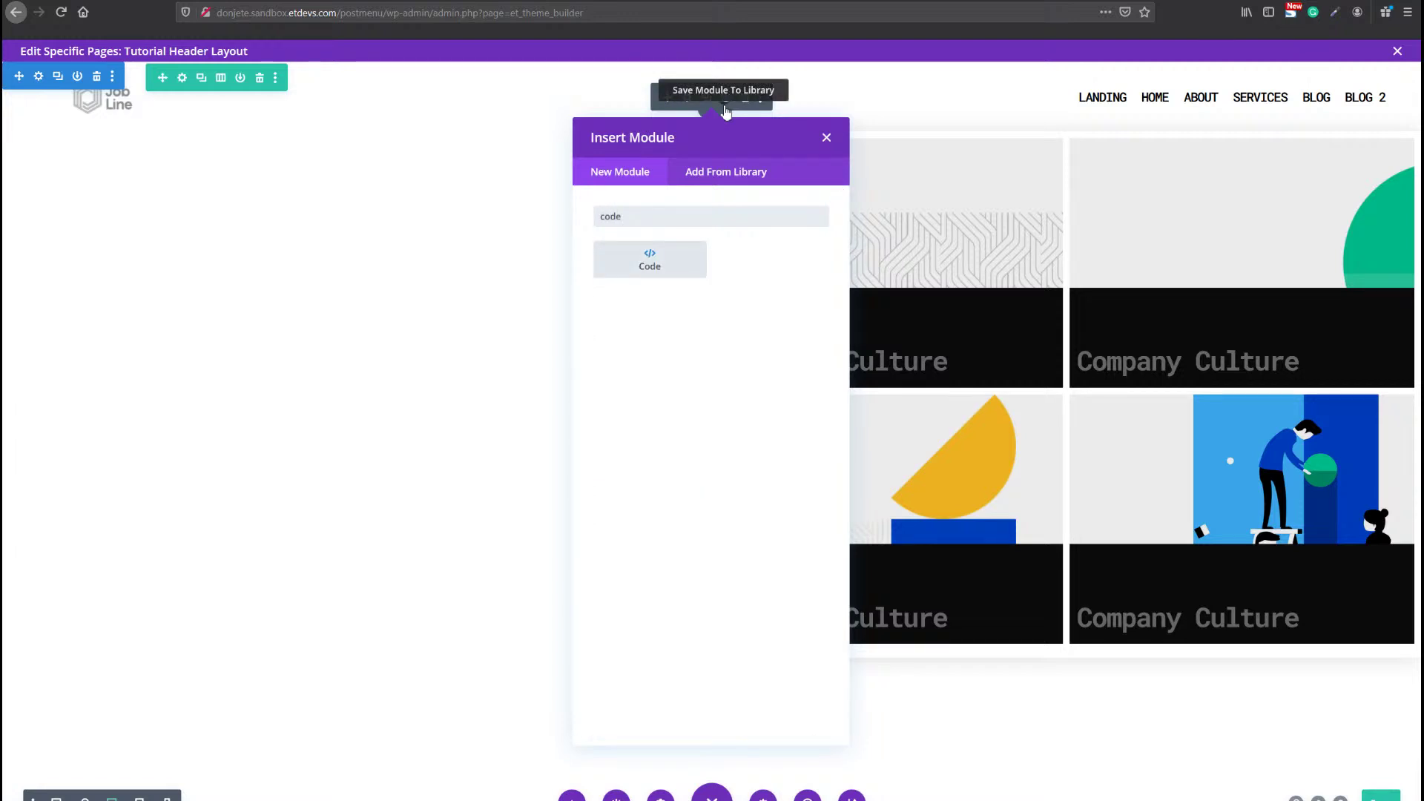
key(Return)
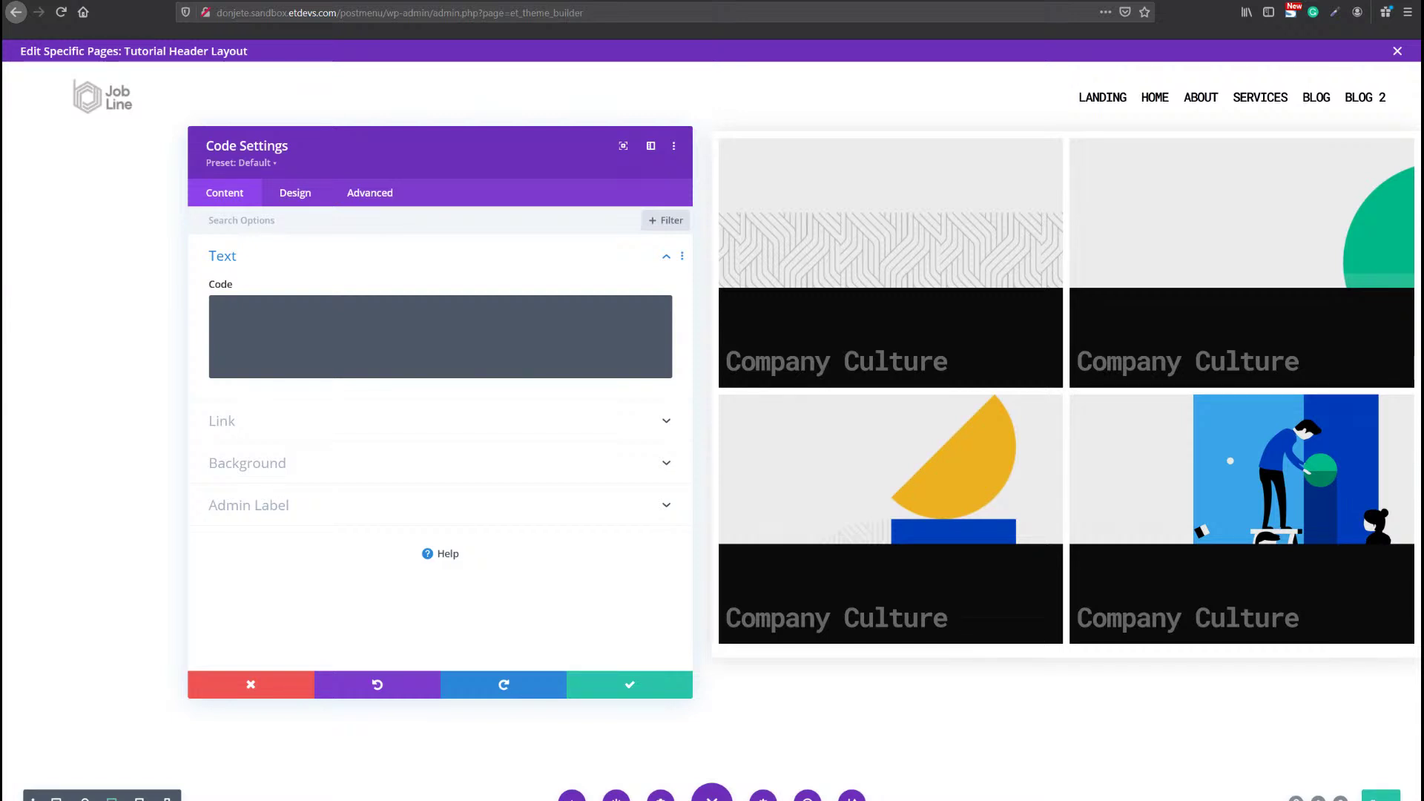
click(442, 318)
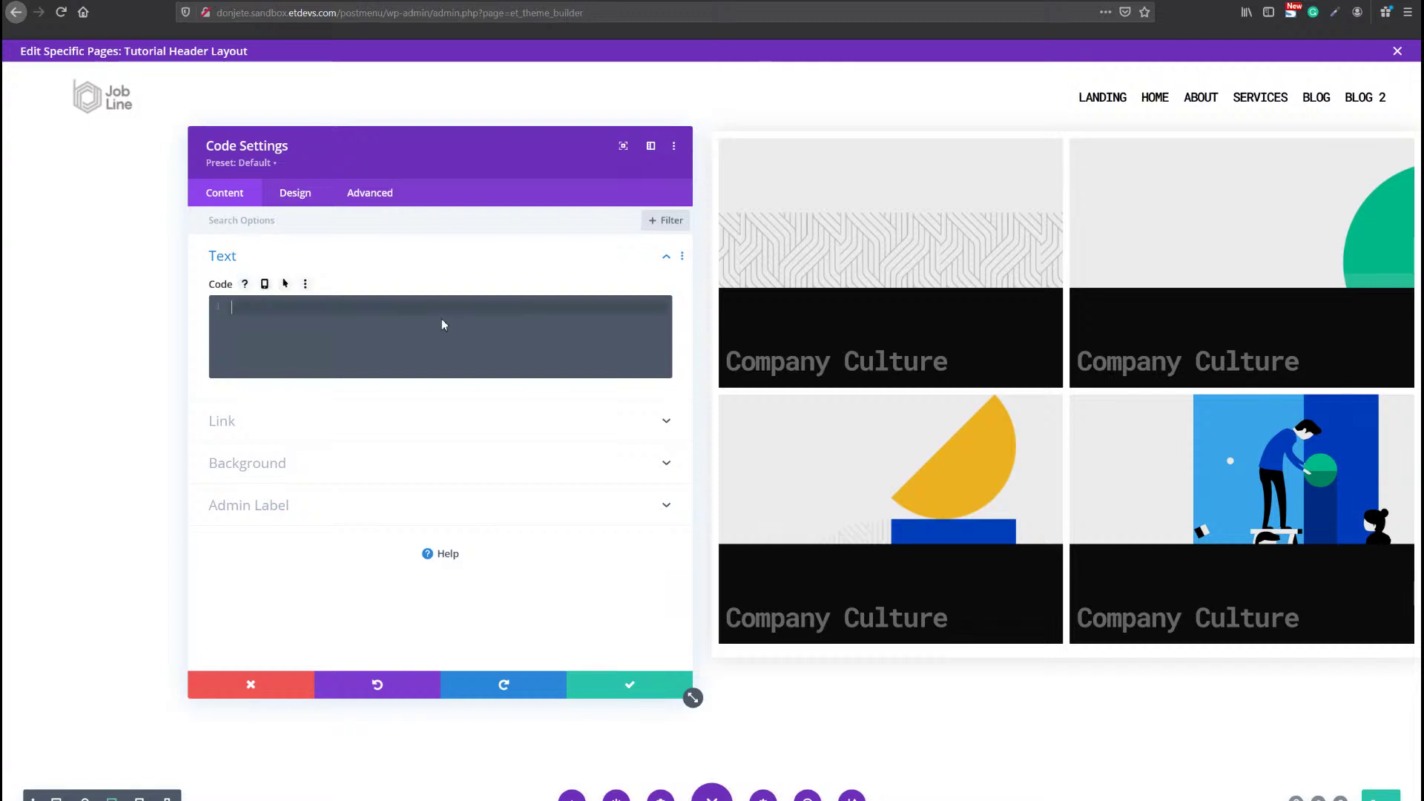
key(ctrl+v)
scroll(443, 320, up, 3)
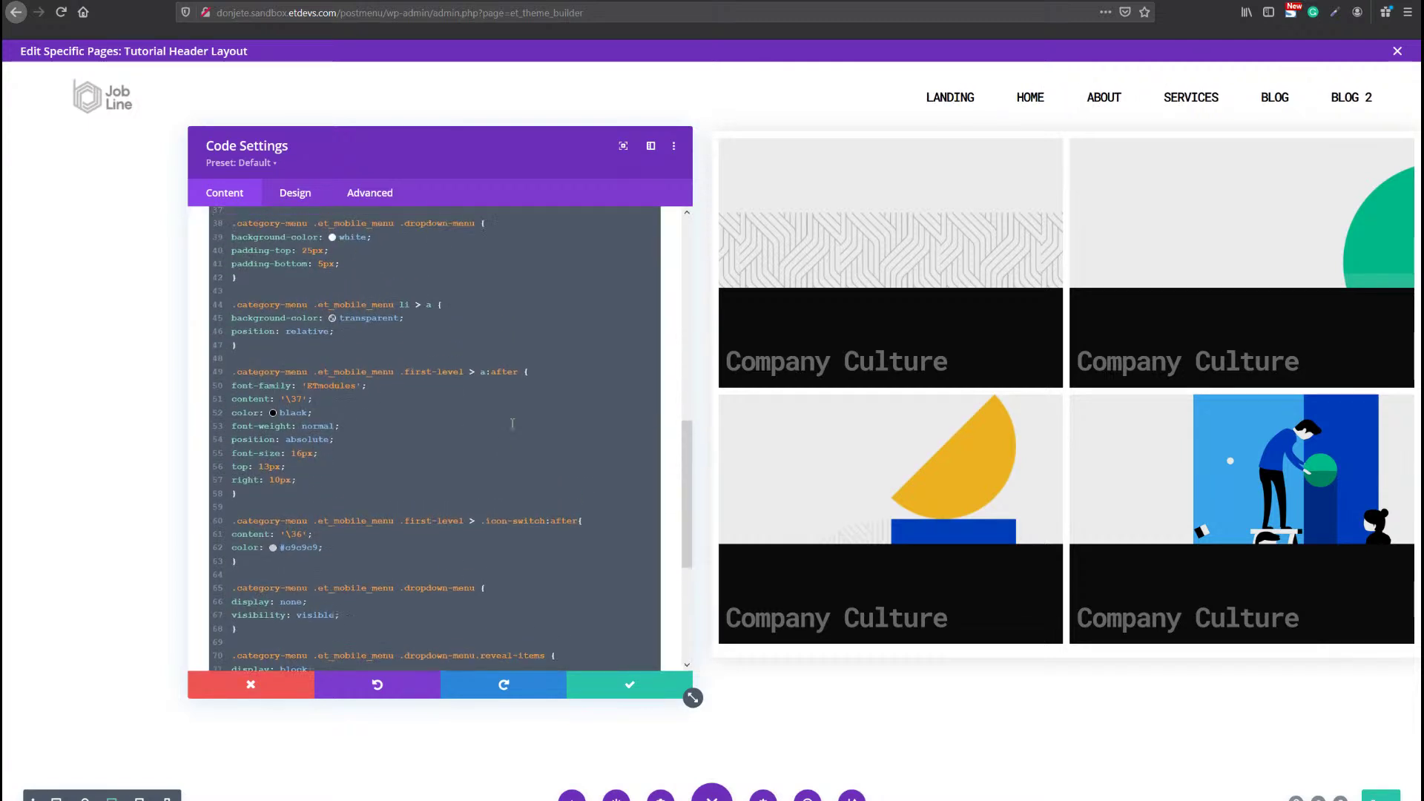
Paste the dropdown menu's jQuery script block below the closing style tag in the Code module.
drag(687, 486, 673, 317)
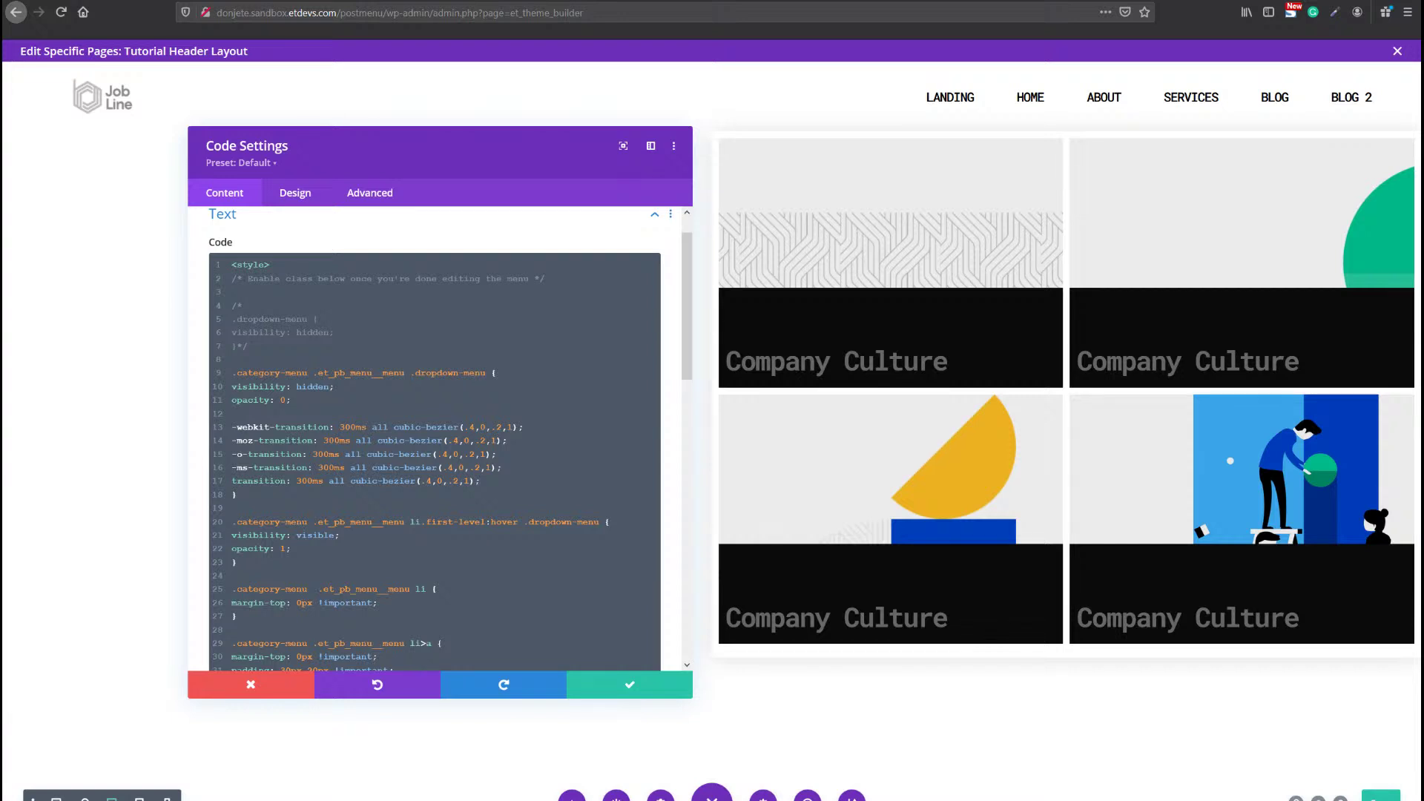
scroll(576, 505, down, 8)
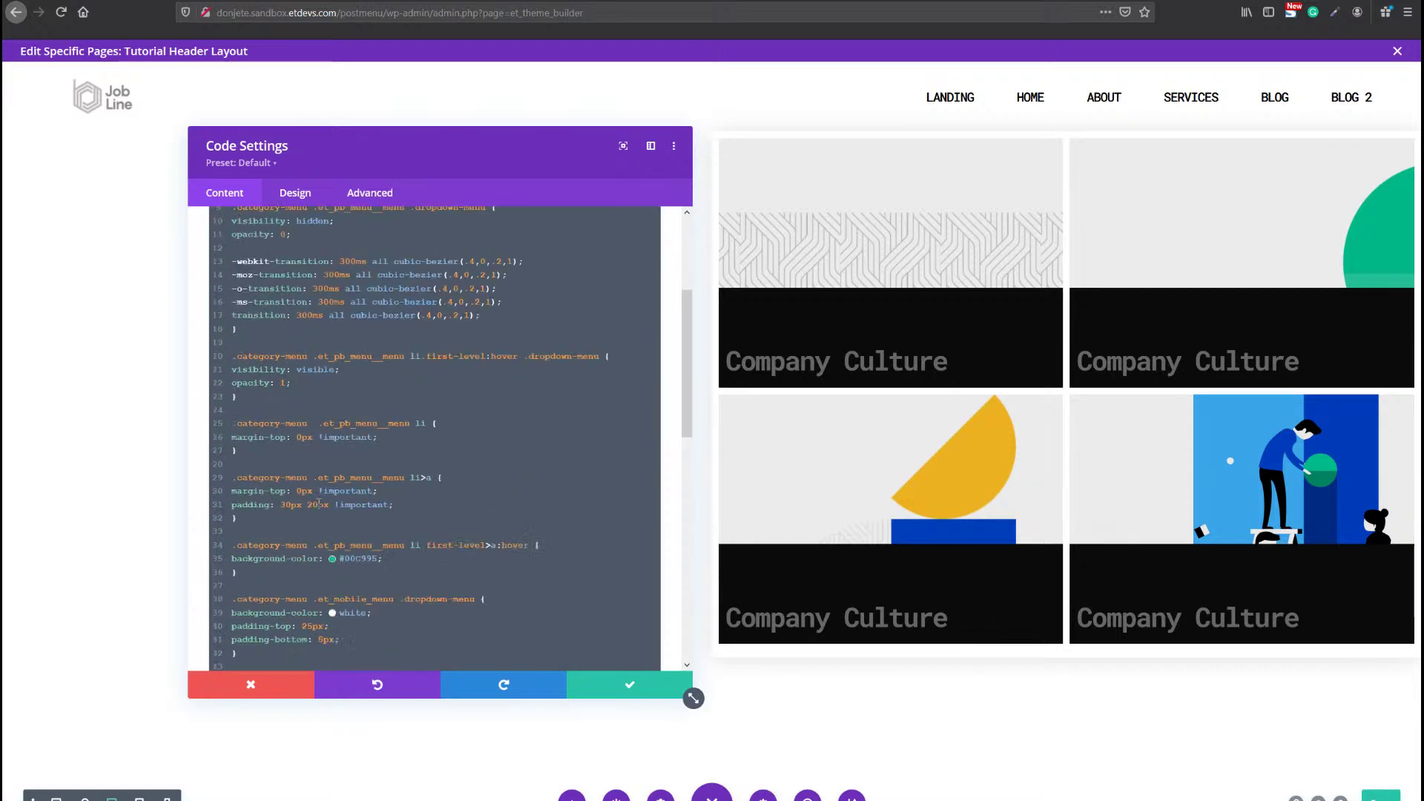
scroll(312, 519, down, 2)
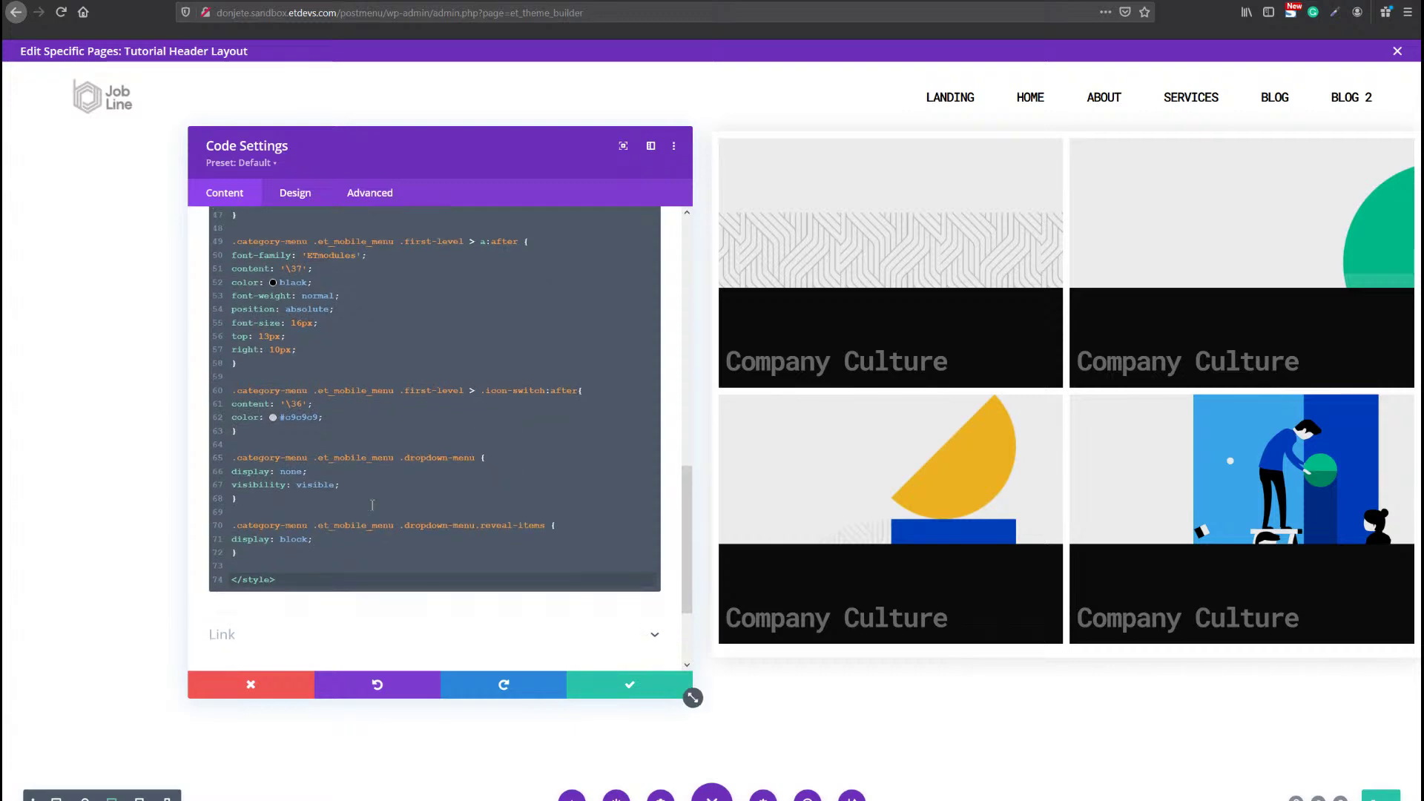
key(Return)
key(Return)
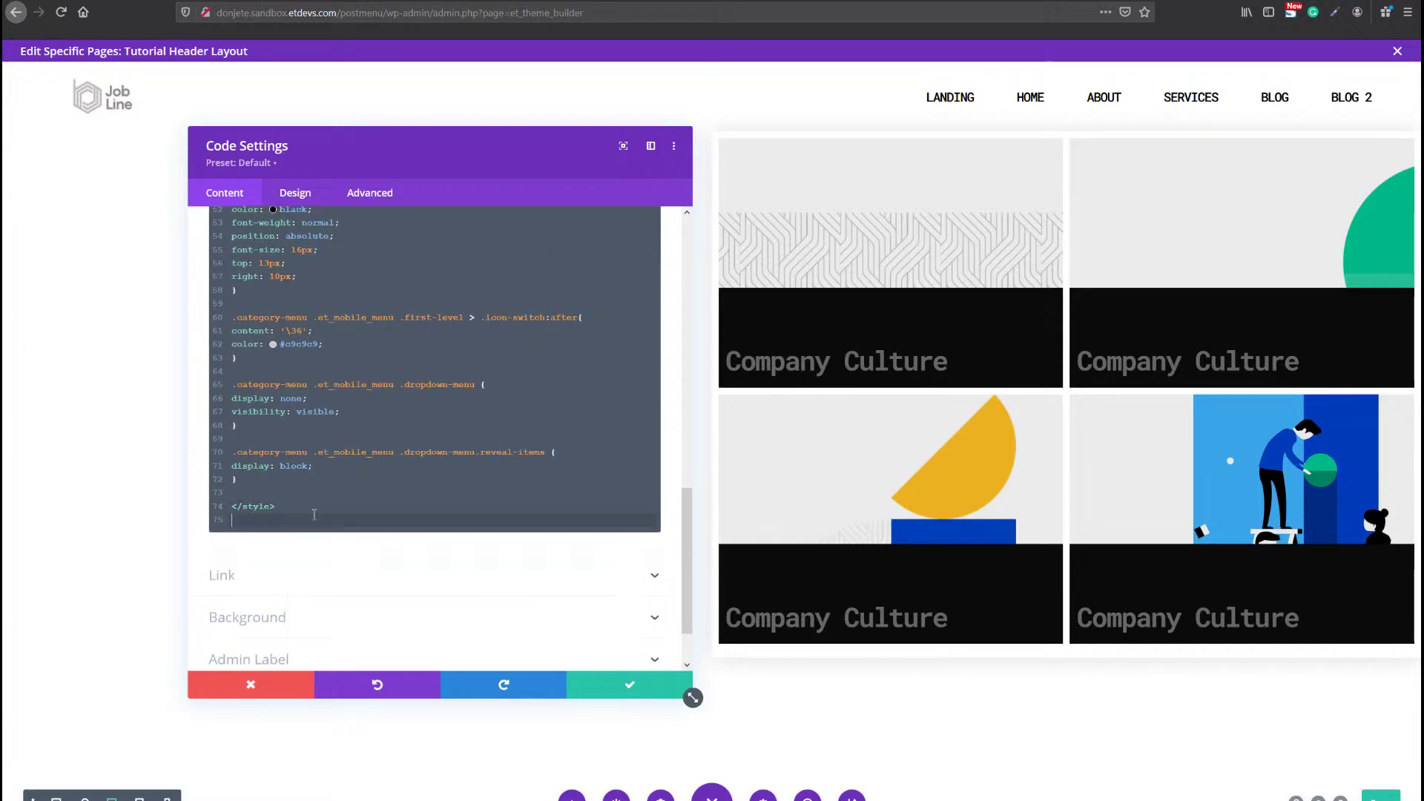
key(ctrl+v)
Review the pasted script, from the dropdown insertion after the main menu items to the mobile toggle handling.
scroll(315, 515, up, 7)
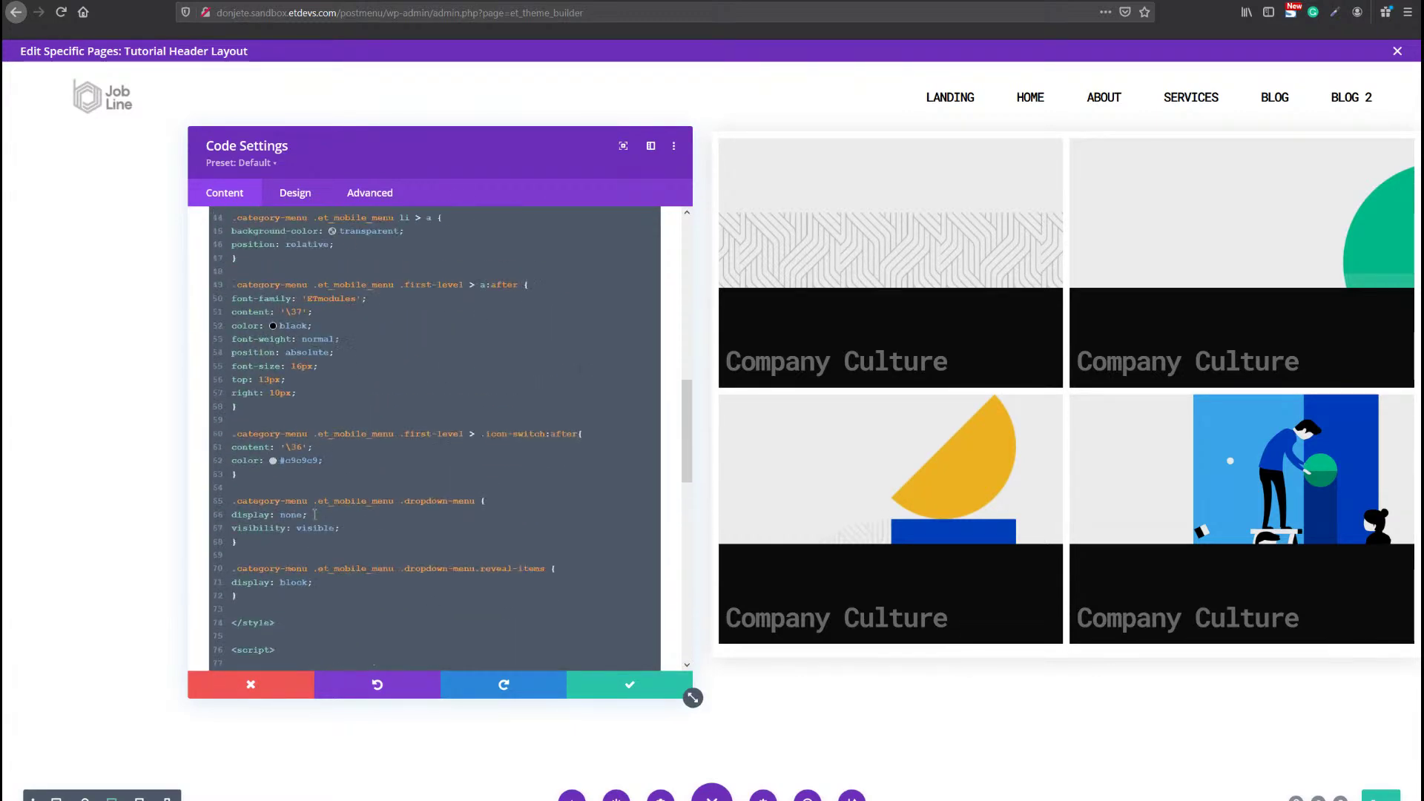
scroll(314, 514, down, 6)
scroll(315, 515, up, 3)
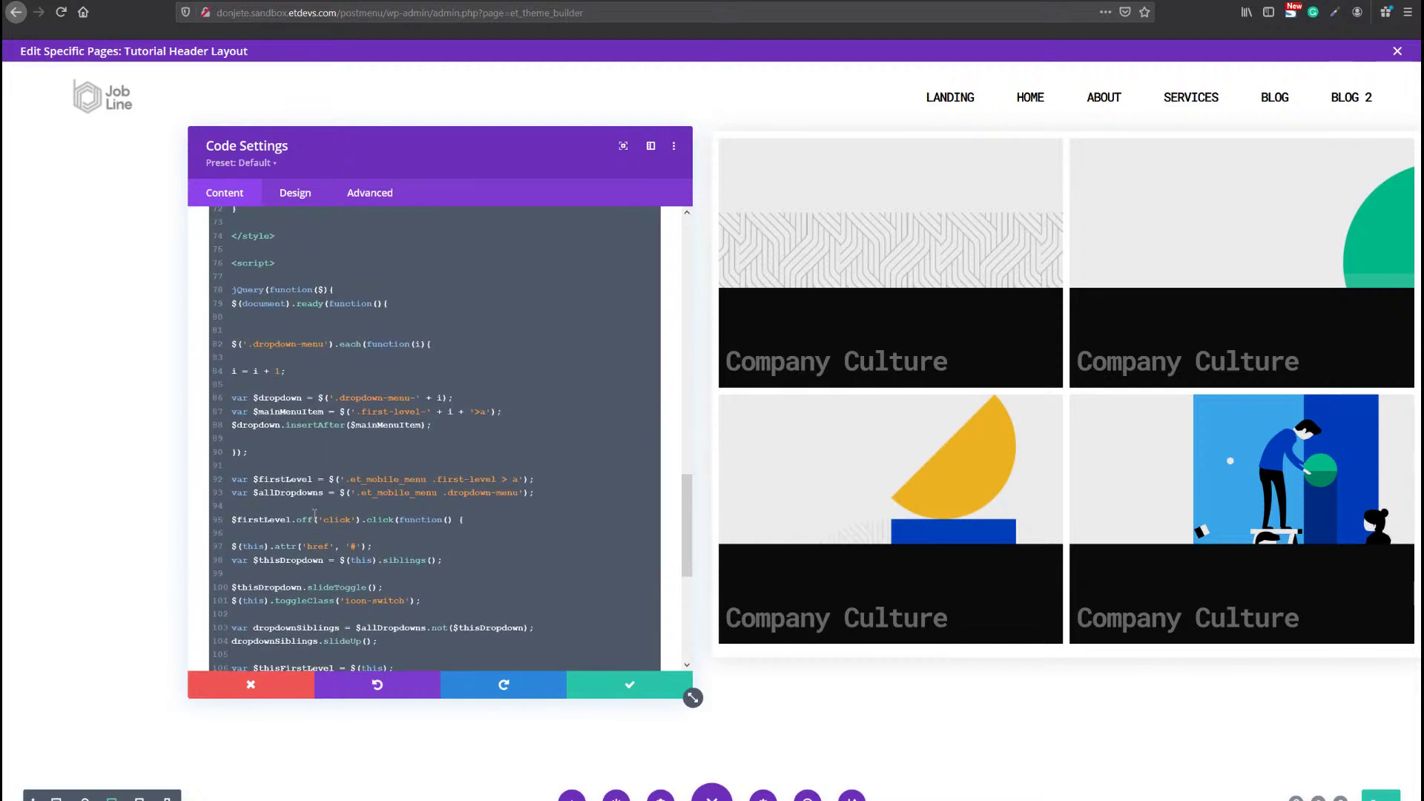
scroll(315, 515, down, 6)
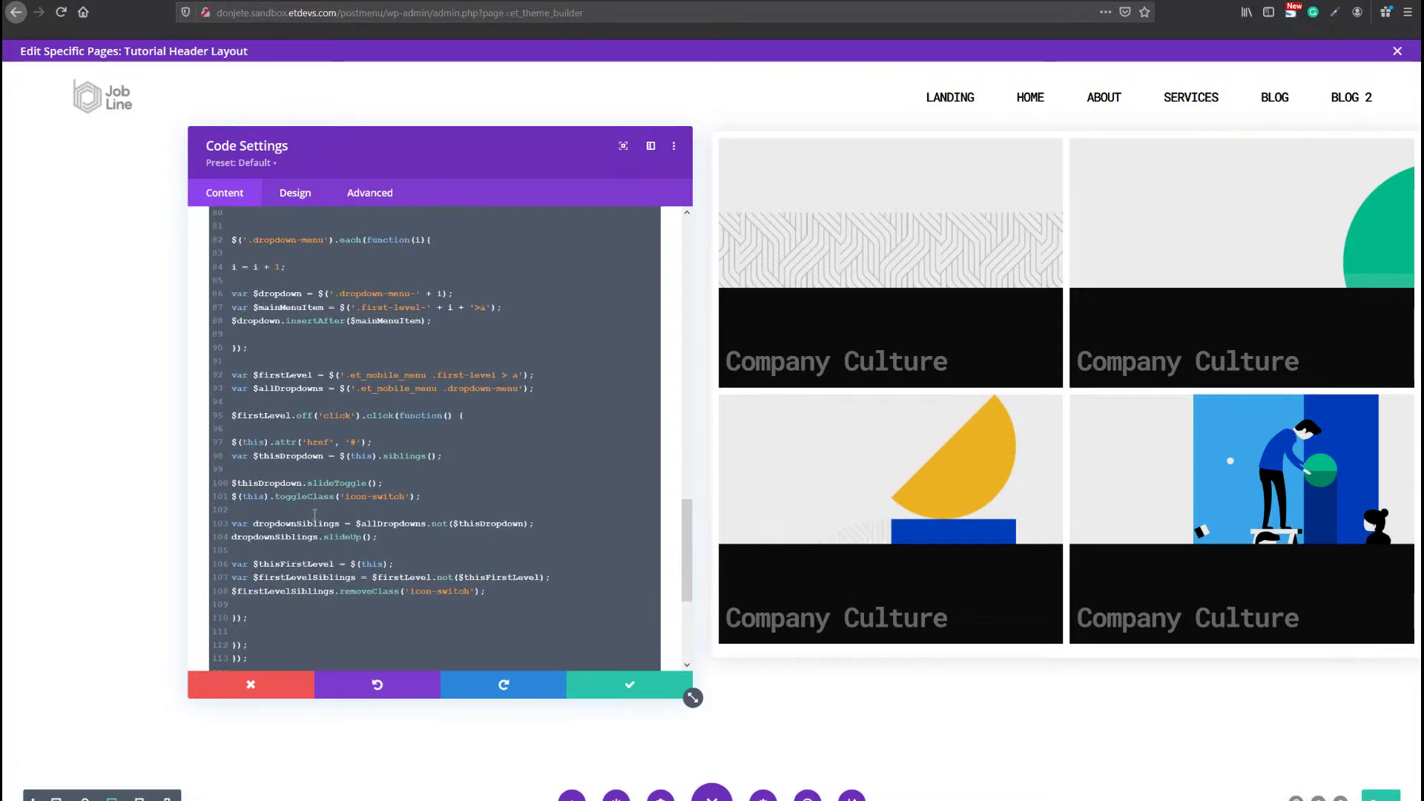
scroll(315, 515, down, 3)
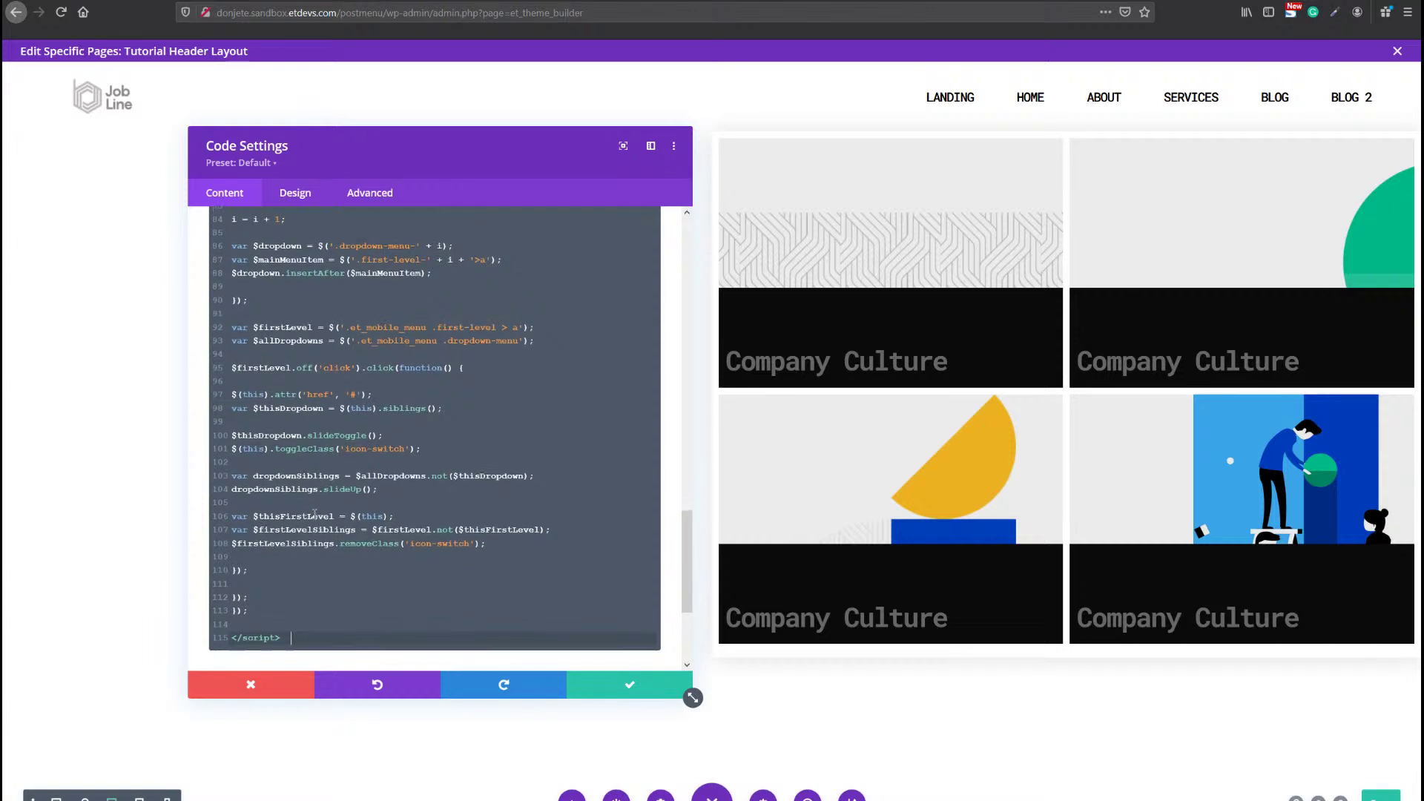
scroll(315, 515, up, 2)
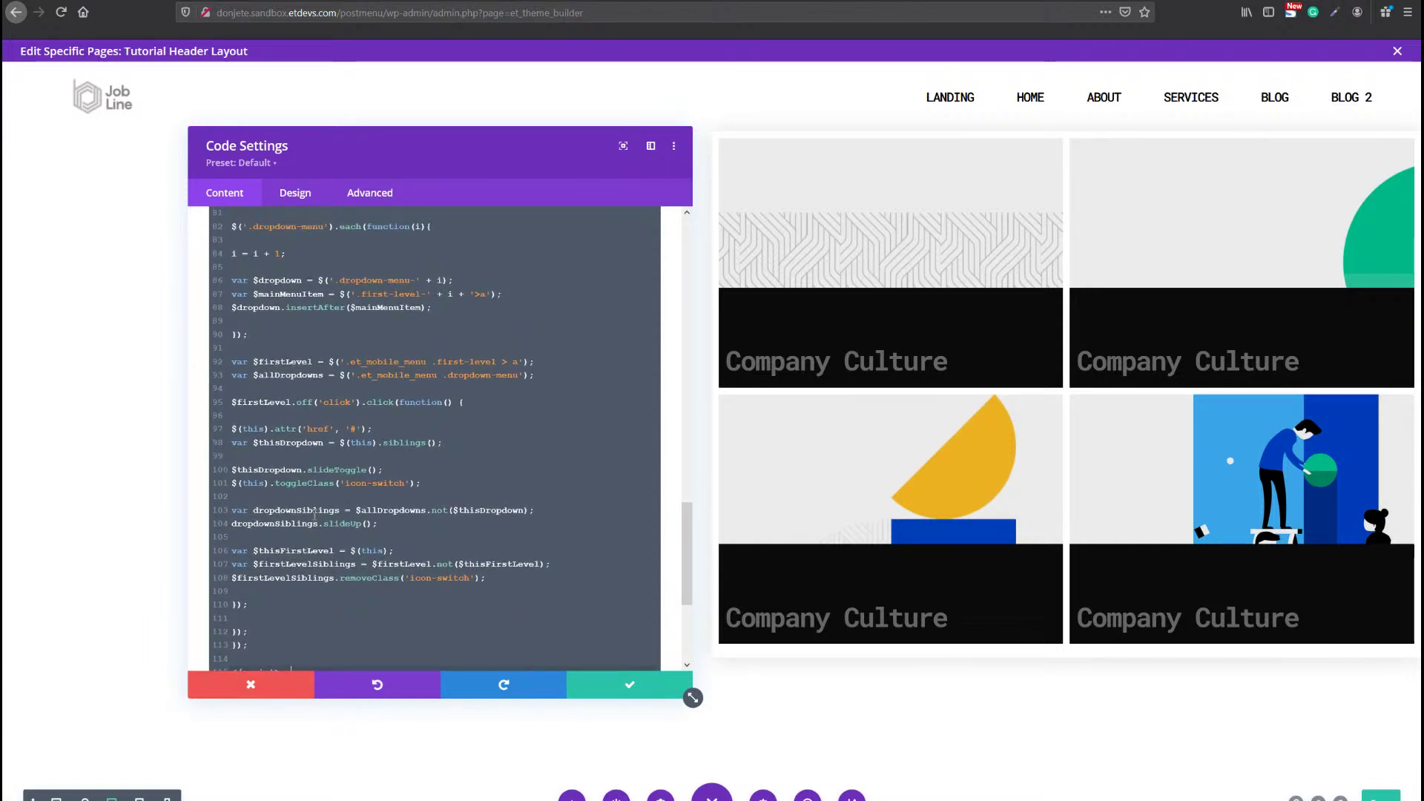
scroll(315, 515, up, 5)
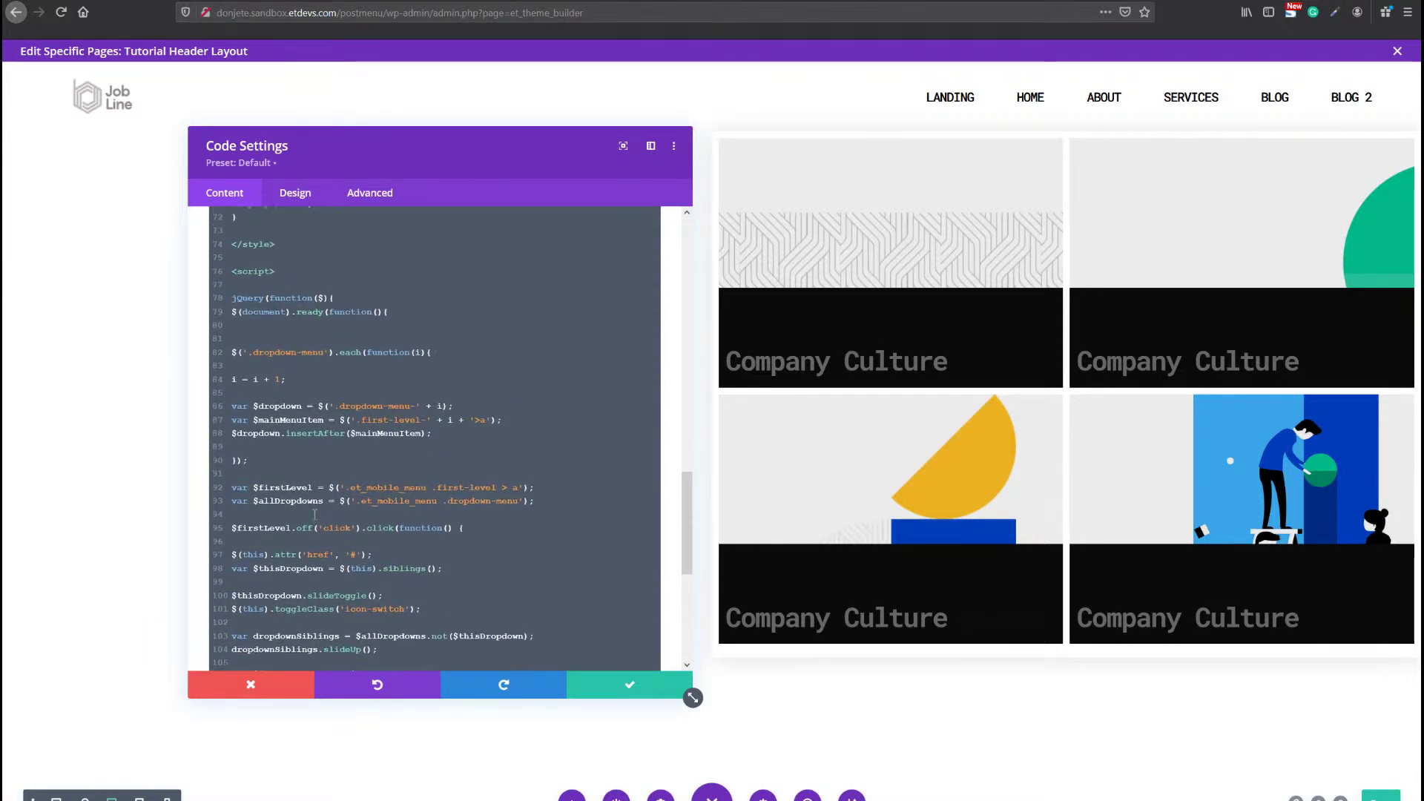
scroll(314, 514, down, 5)
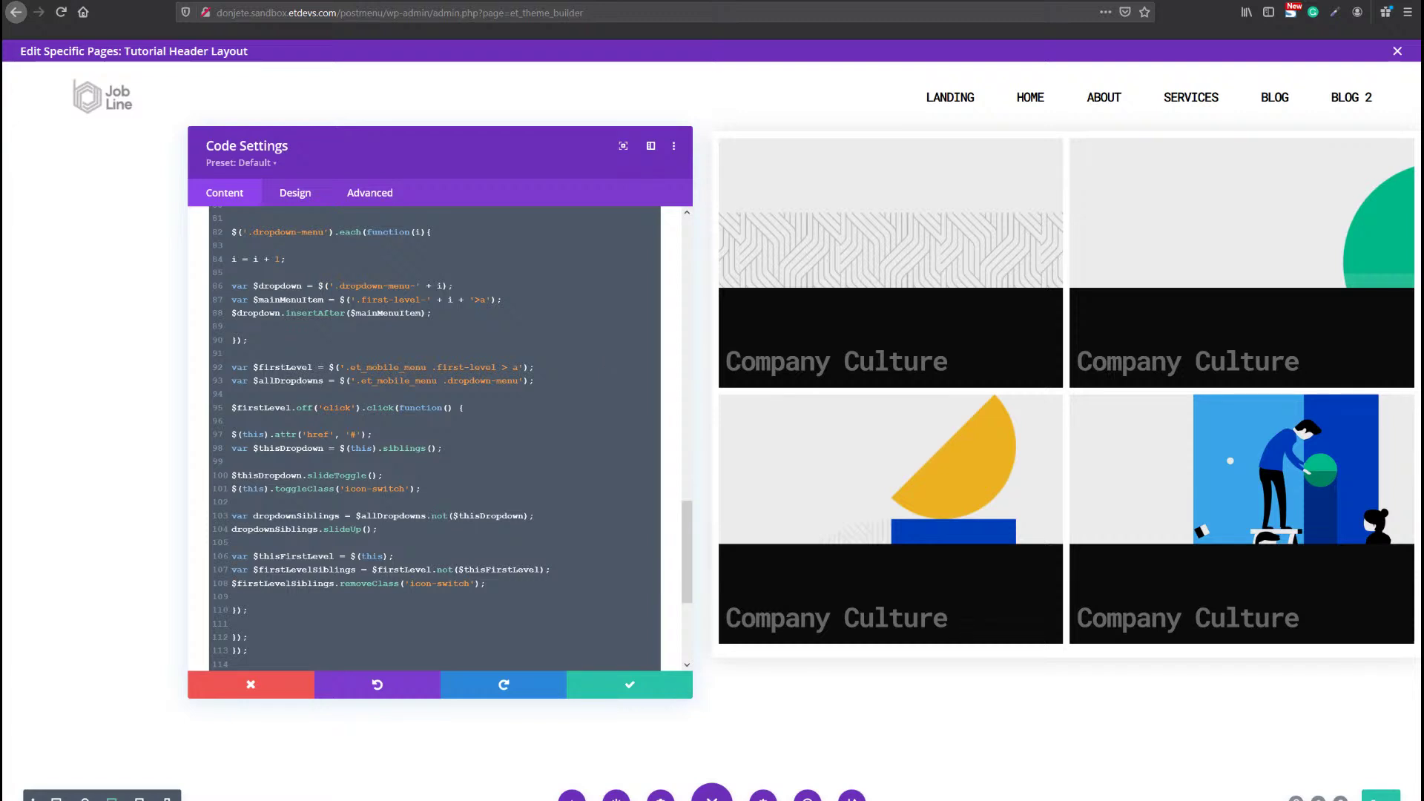
scroll(689, 689, down, 3)
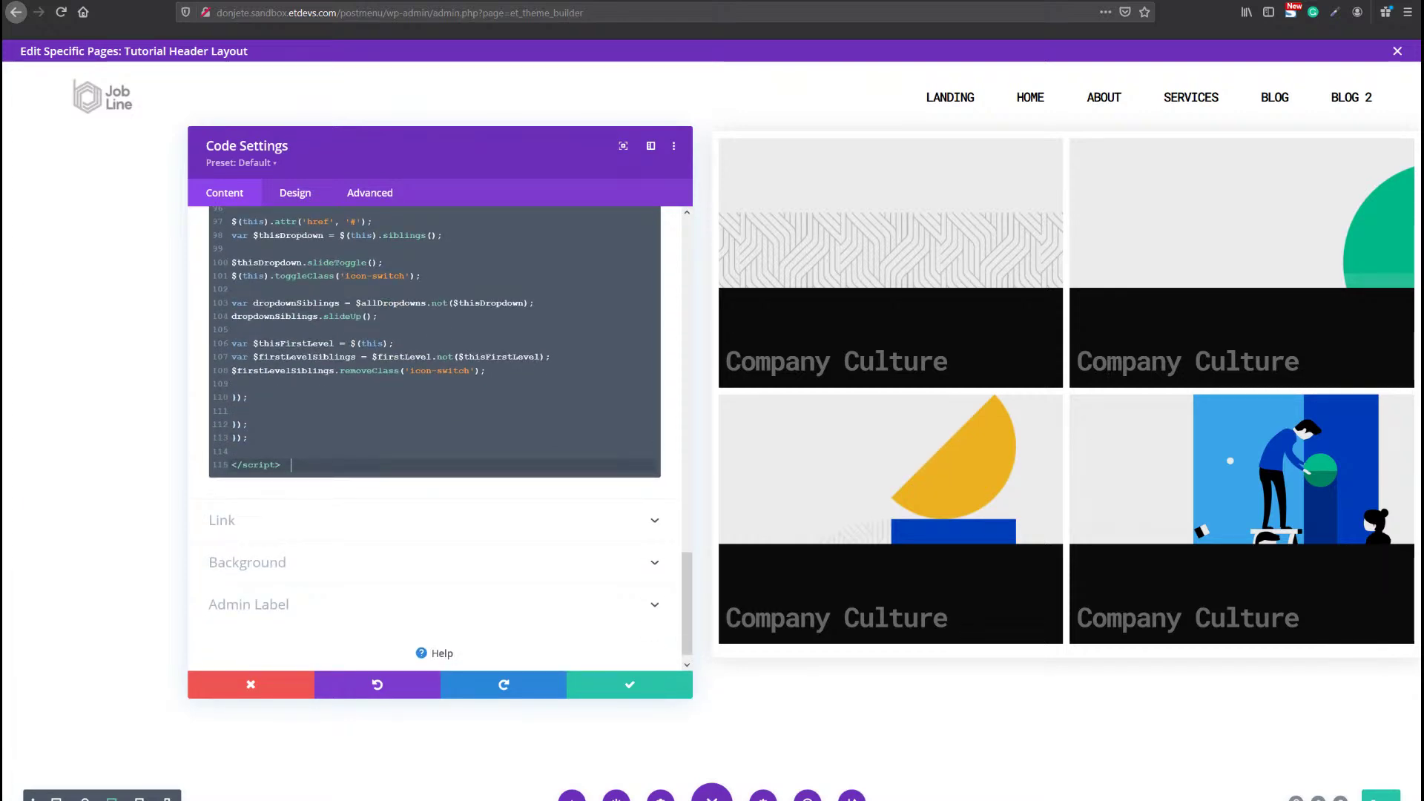
Remove the comment marks around the .dropdown-menu visibility: hidden rule at the start of the style block.
scroll(378, 416, up, 15)
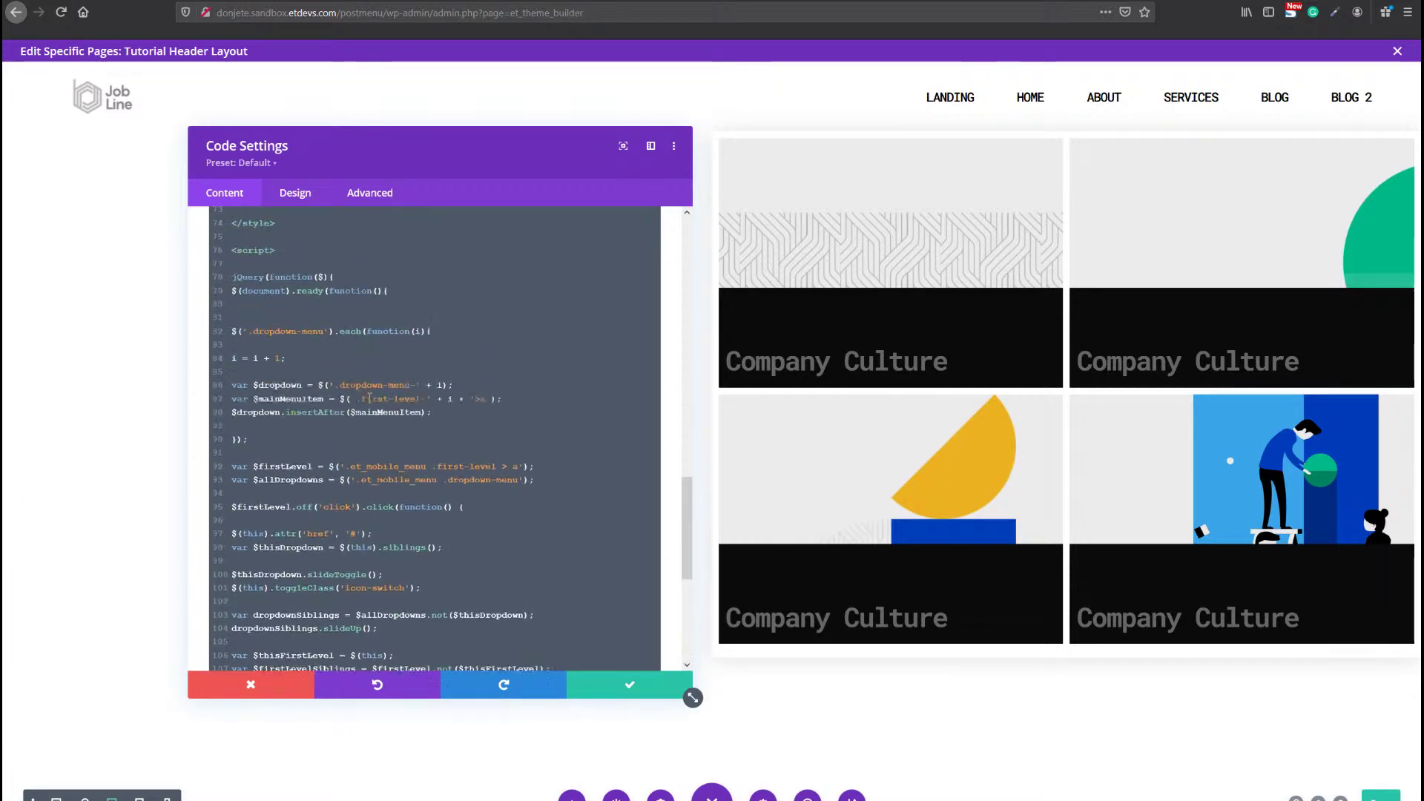
scroll(369, 398, up, 6)
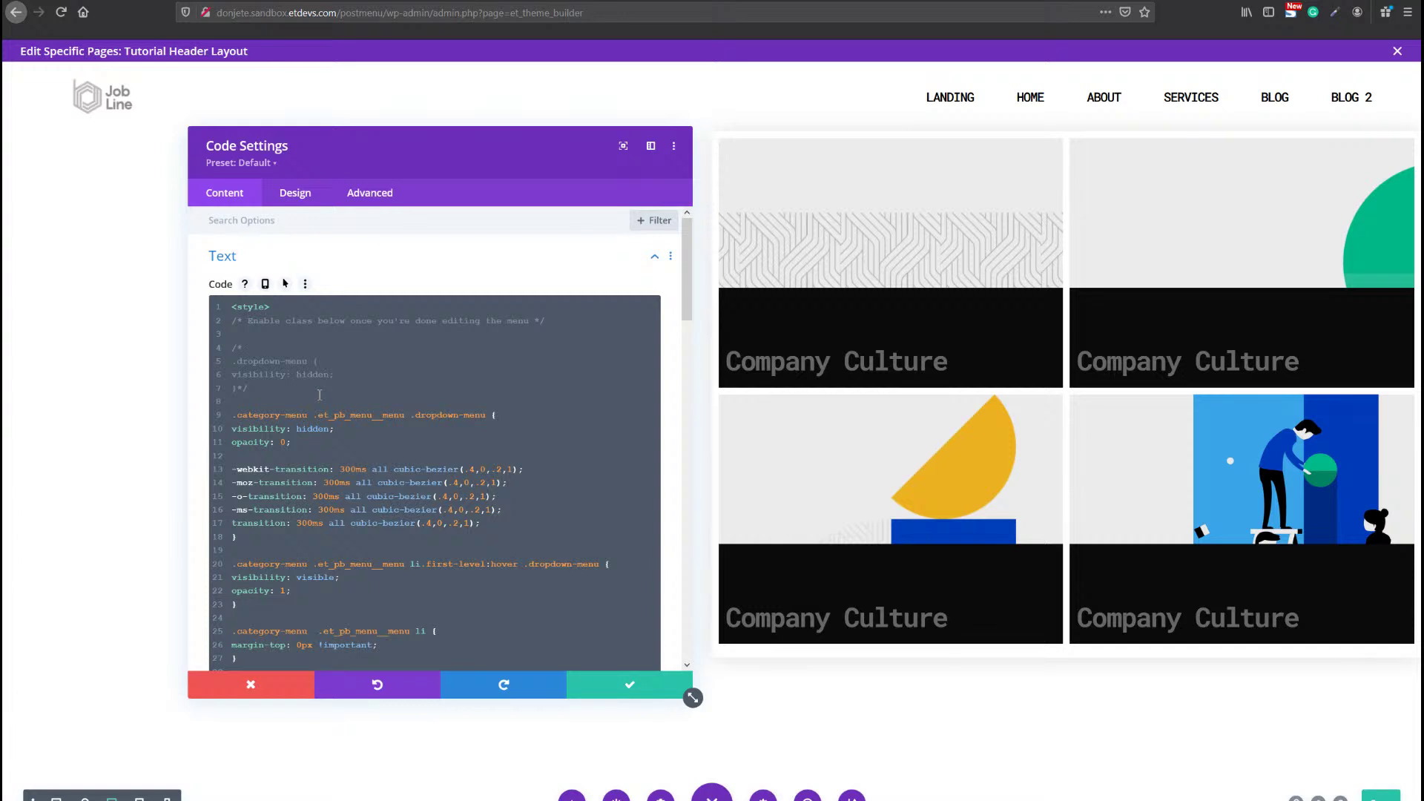
click(269, 386)
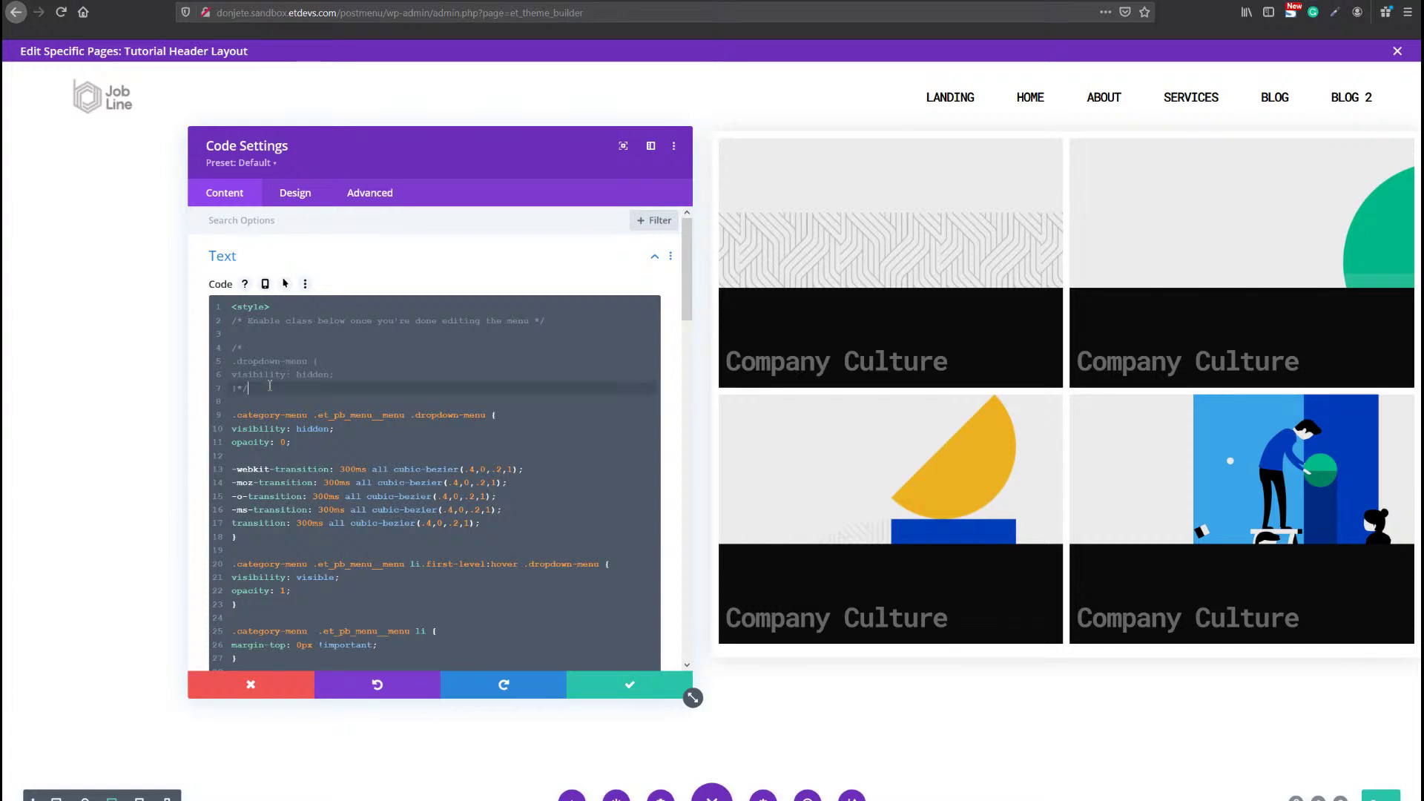
key(BackSpace)
key(BackSpace)
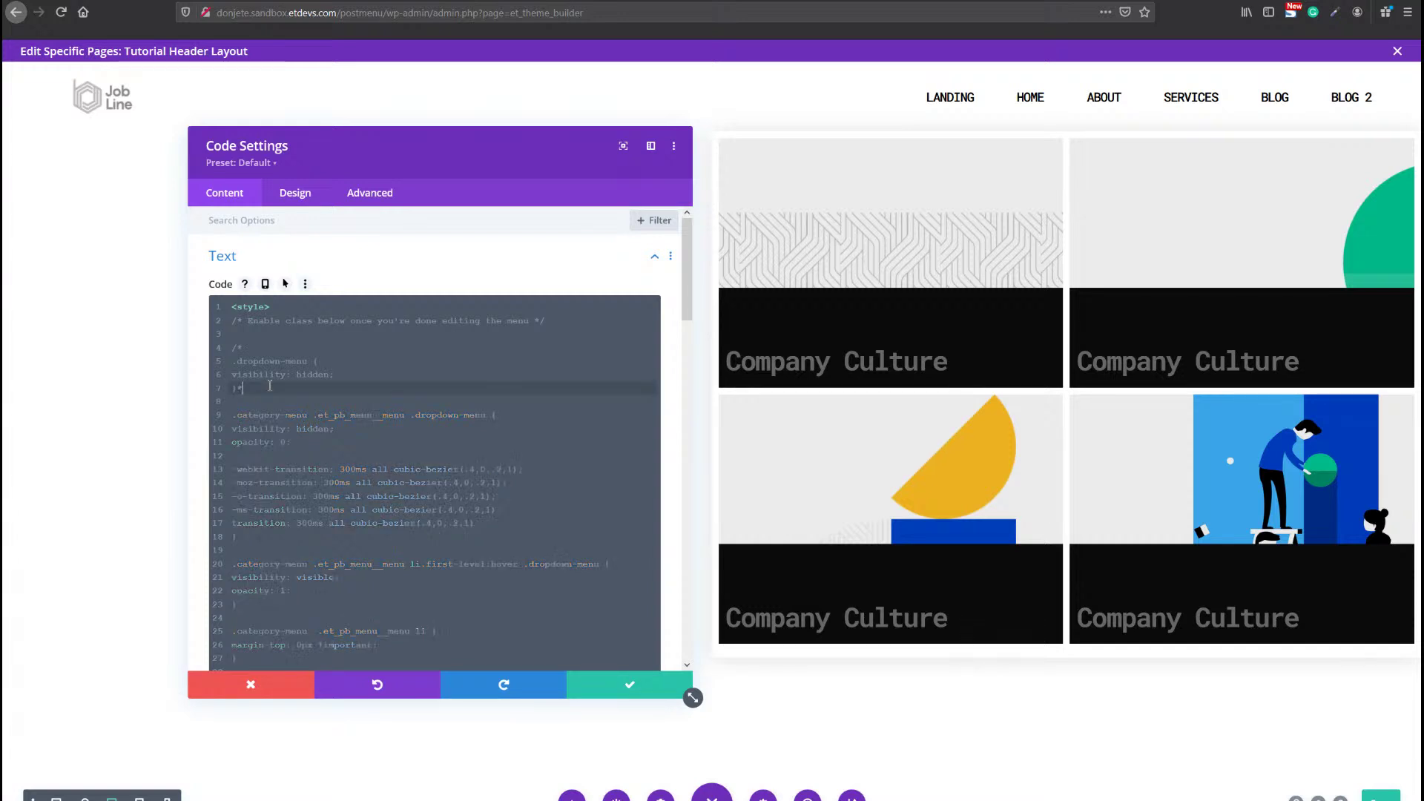
click(249, 348)
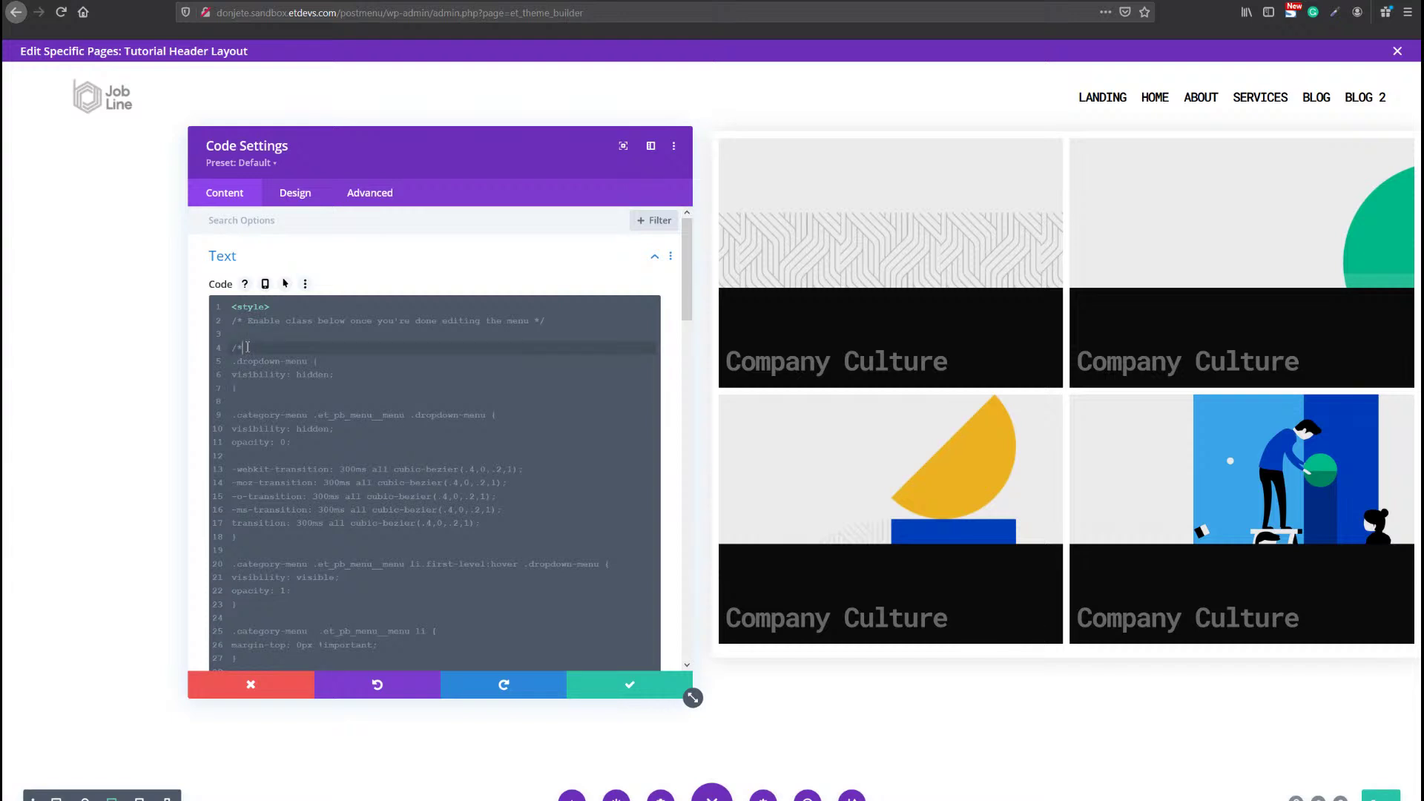
key(BackSpace)
key(BackSpace)
click(265, 388)
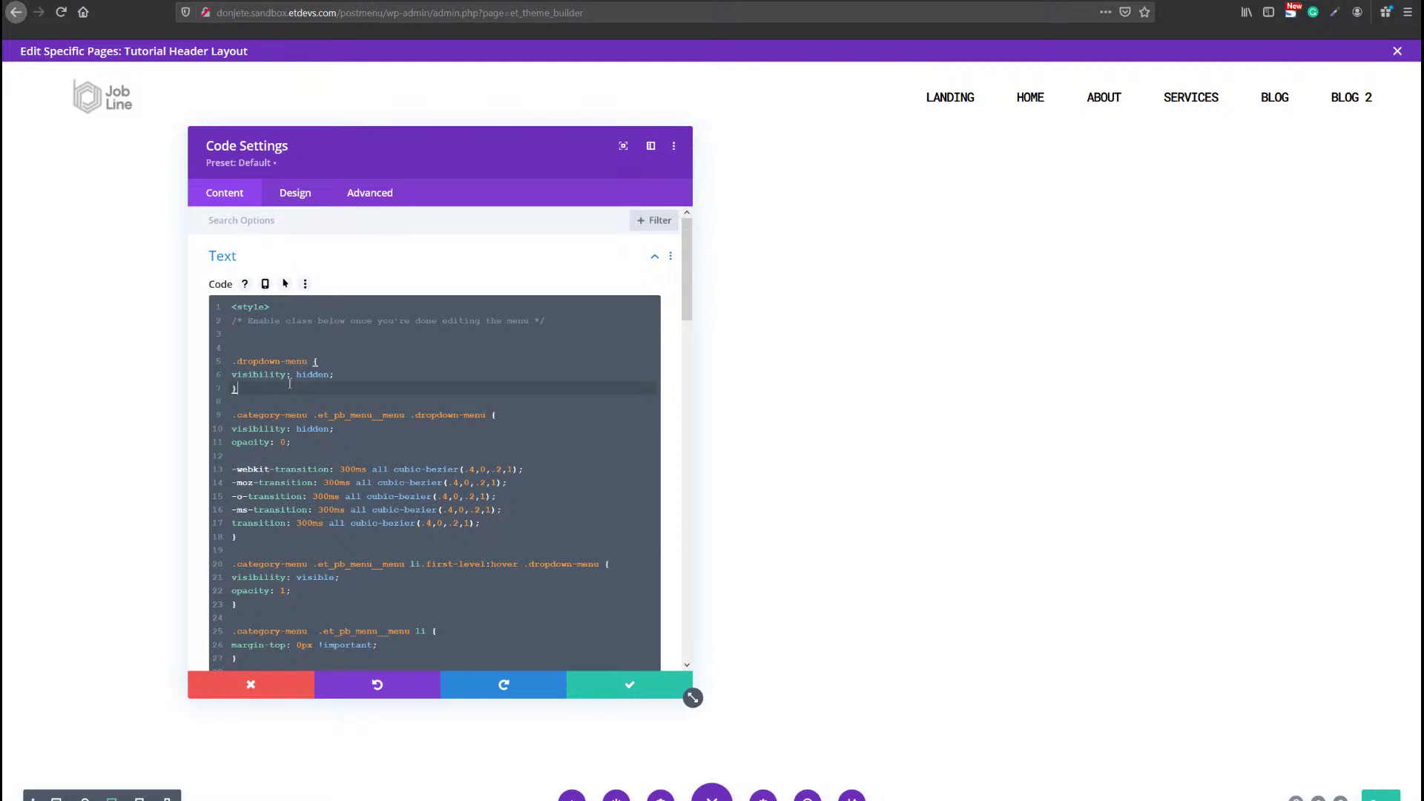
Put the comment marks back around the .dropdown-menu visibility rule.
text(*/)
key(Up)
key(Up)
key(Up)
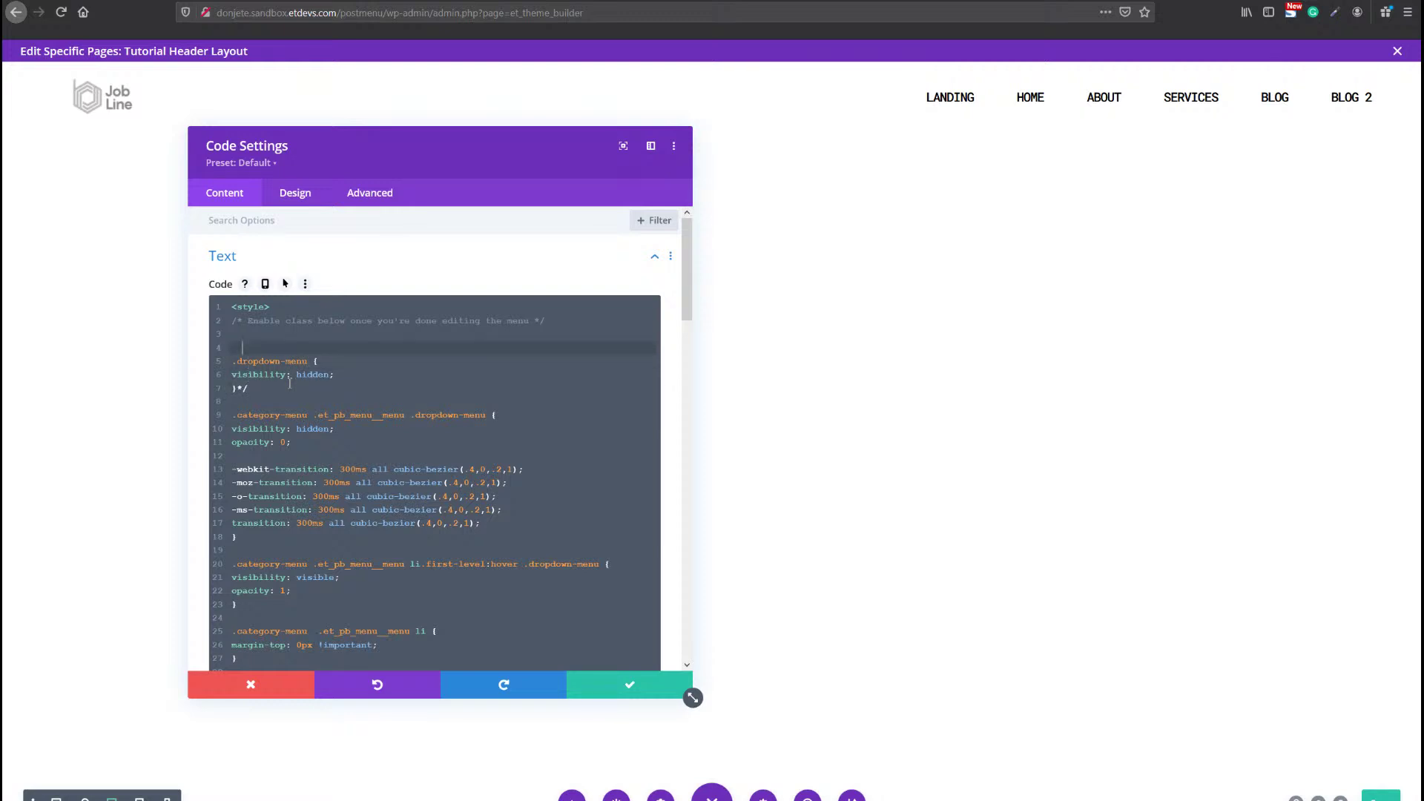
text(/*)
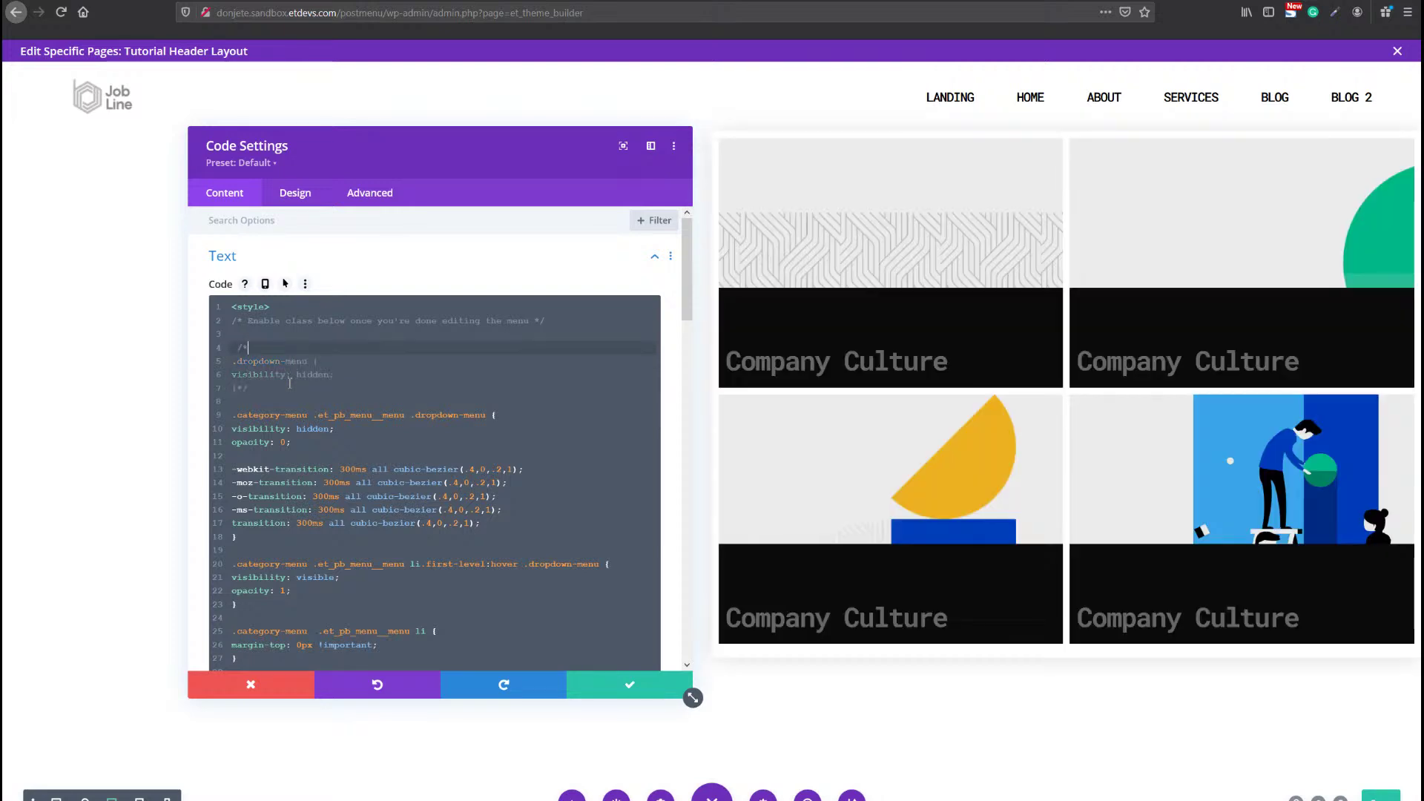
Enable the commented-out .dropdown-menu visibility: hidden rule by deleting its comment marks, and save the Code module.
key(BackSpace)
key(BackSpace)
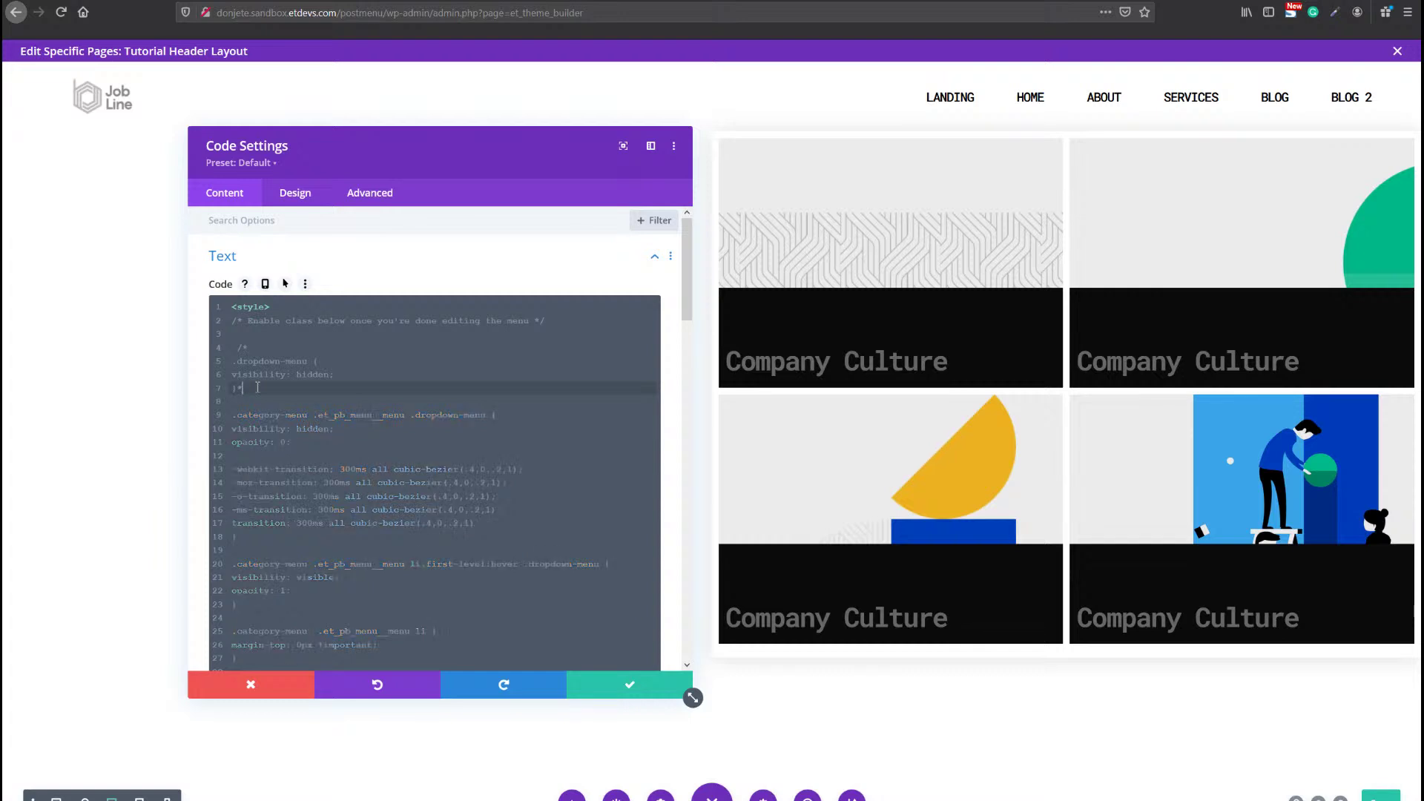
click(259, 345)
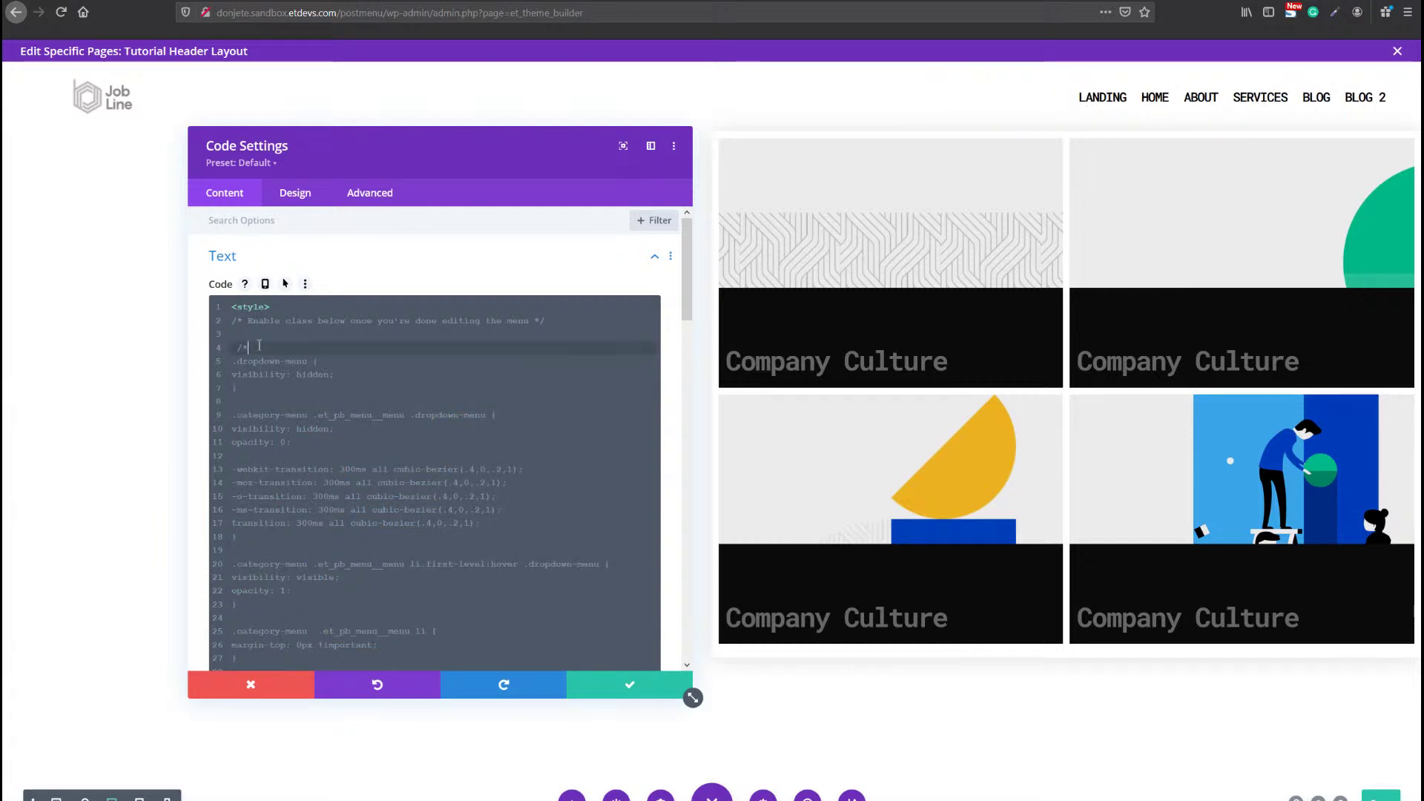
key(BackSpace)
key(BackSpace)
key(BackSpace)
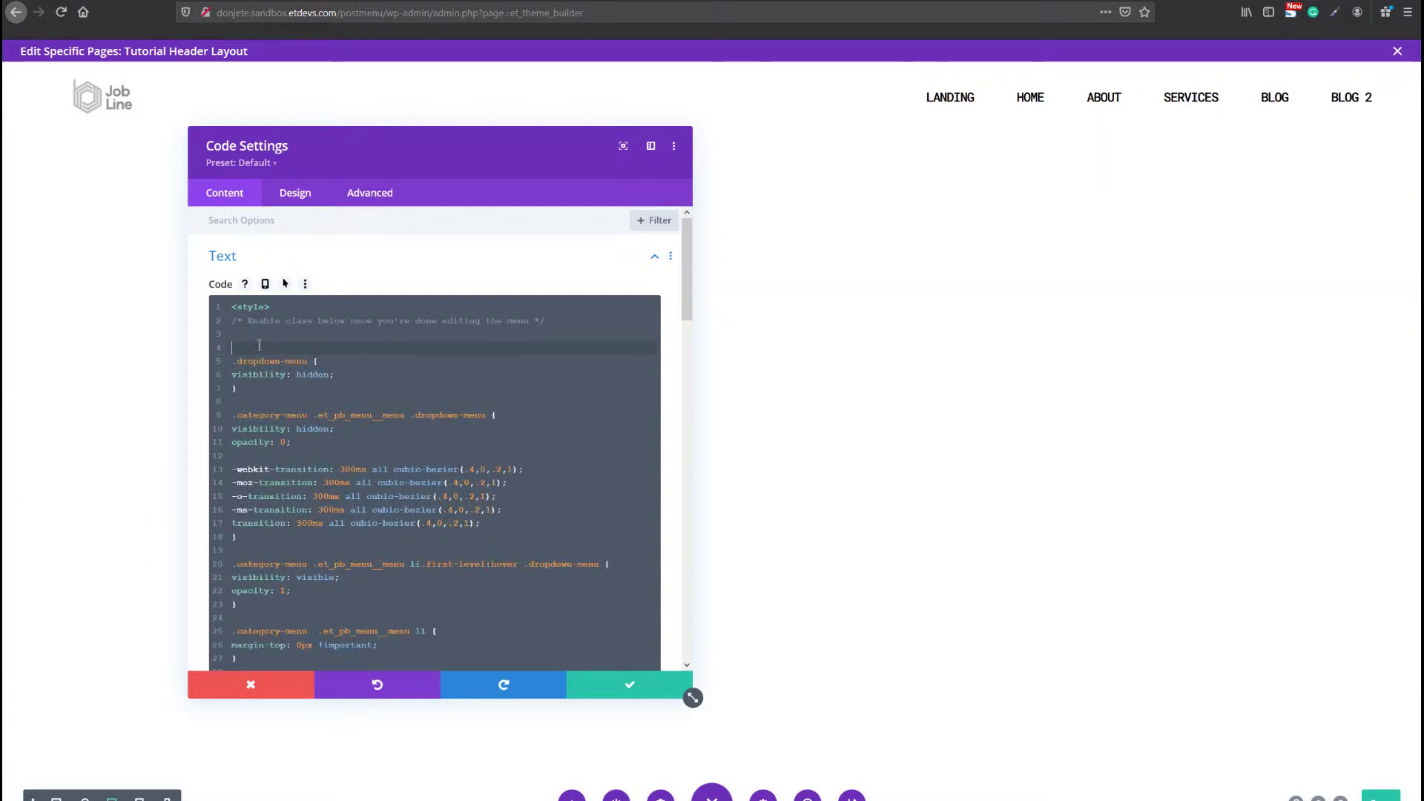
click(629, 685)
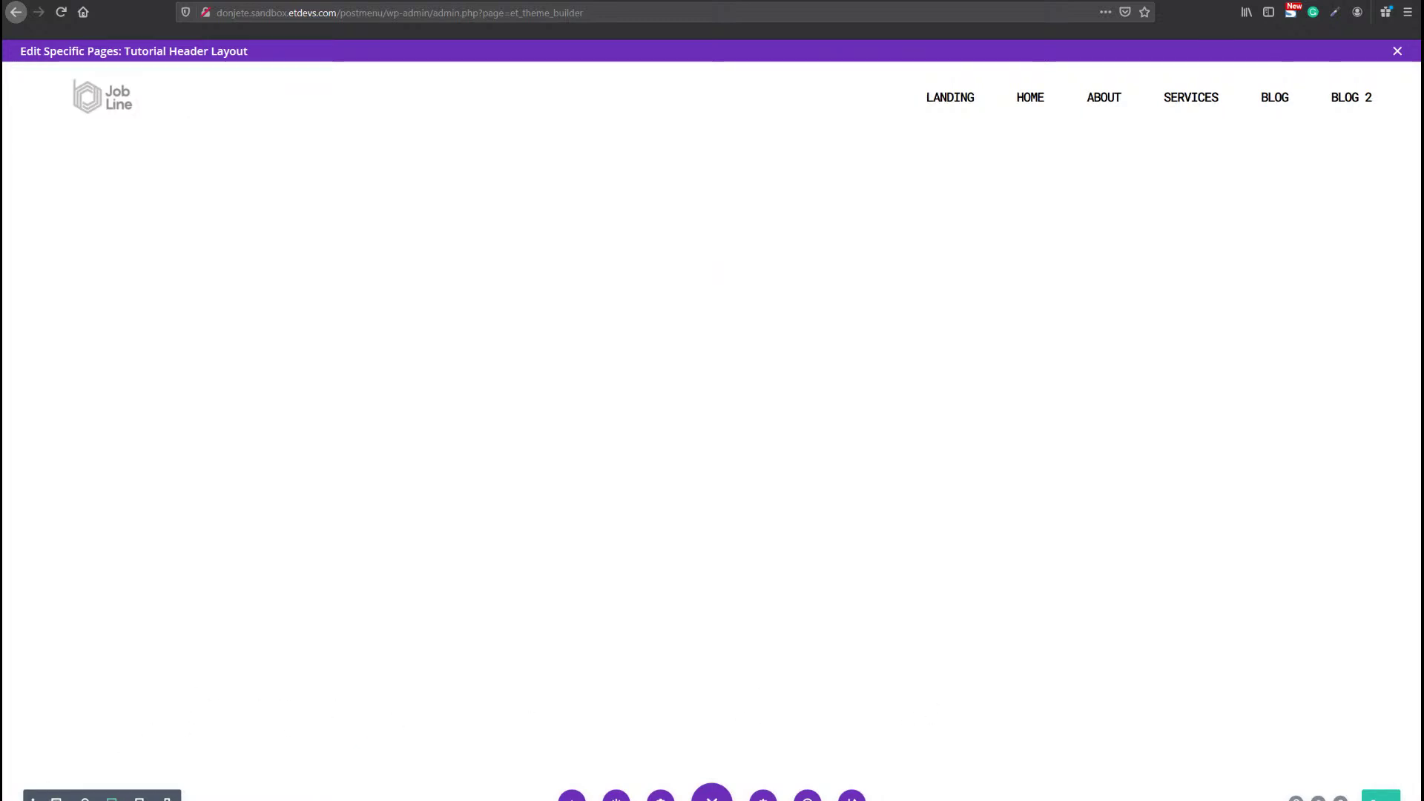
Check the header structure in wireframe view, return to desktop view and reload the live Tutorial page.
click(57, 796)
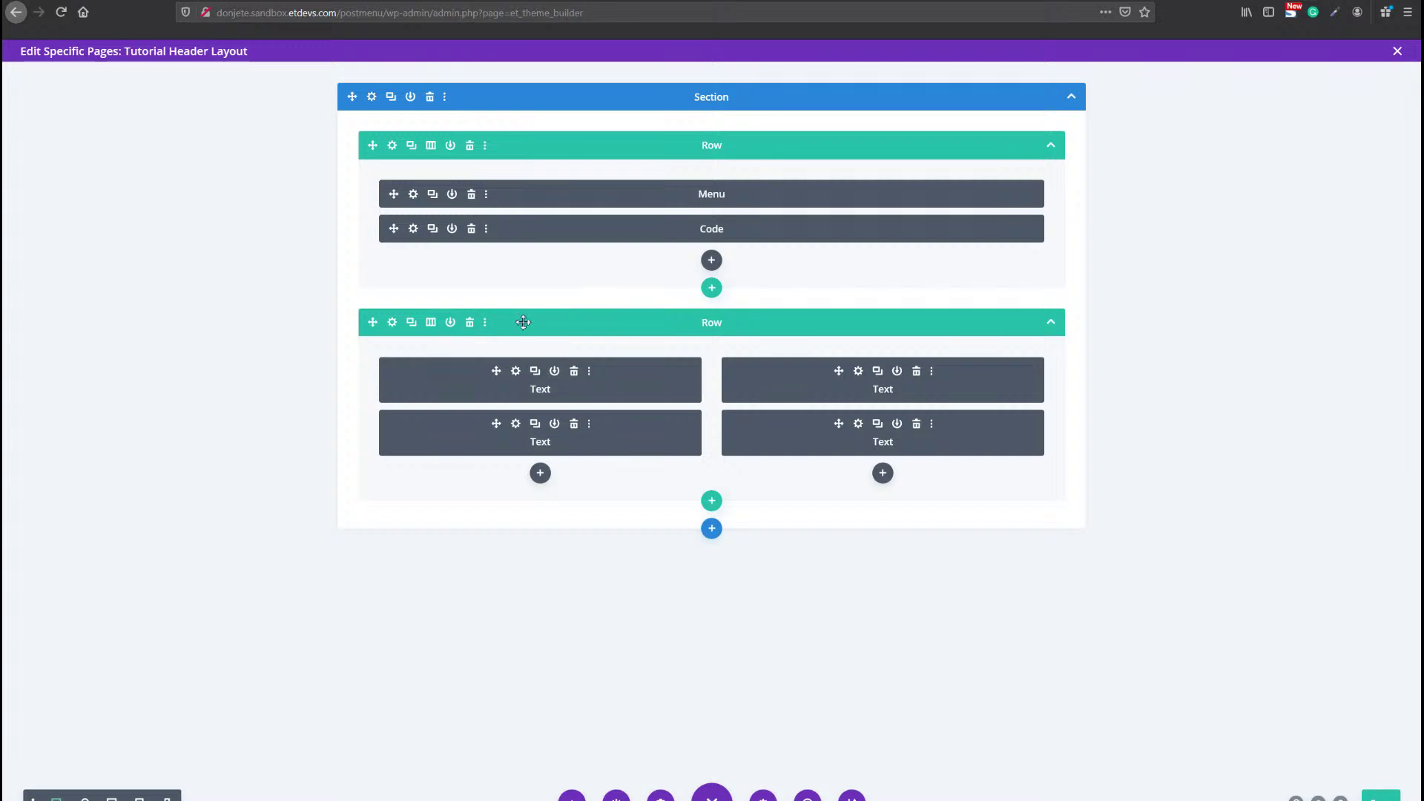
click(112, 797)
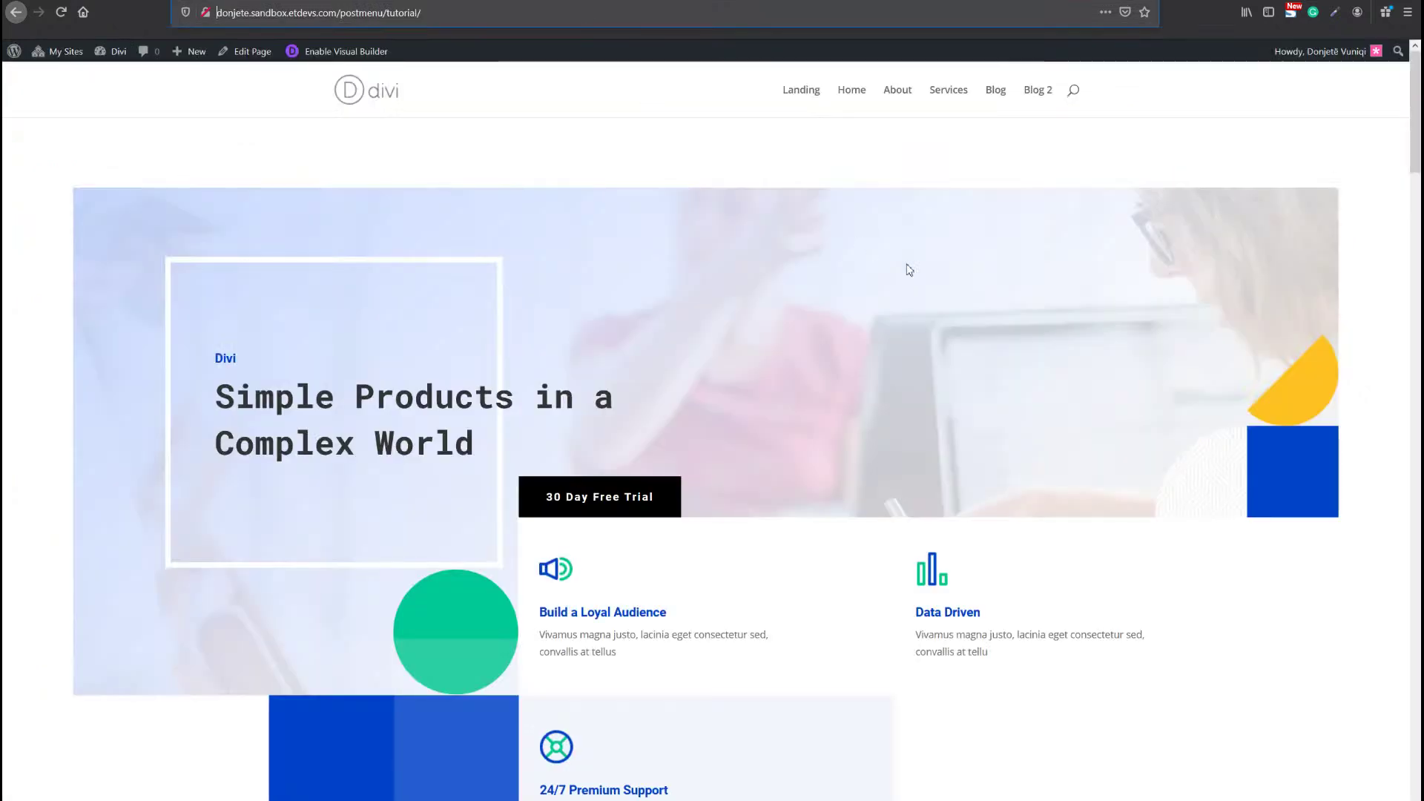
key(F5)
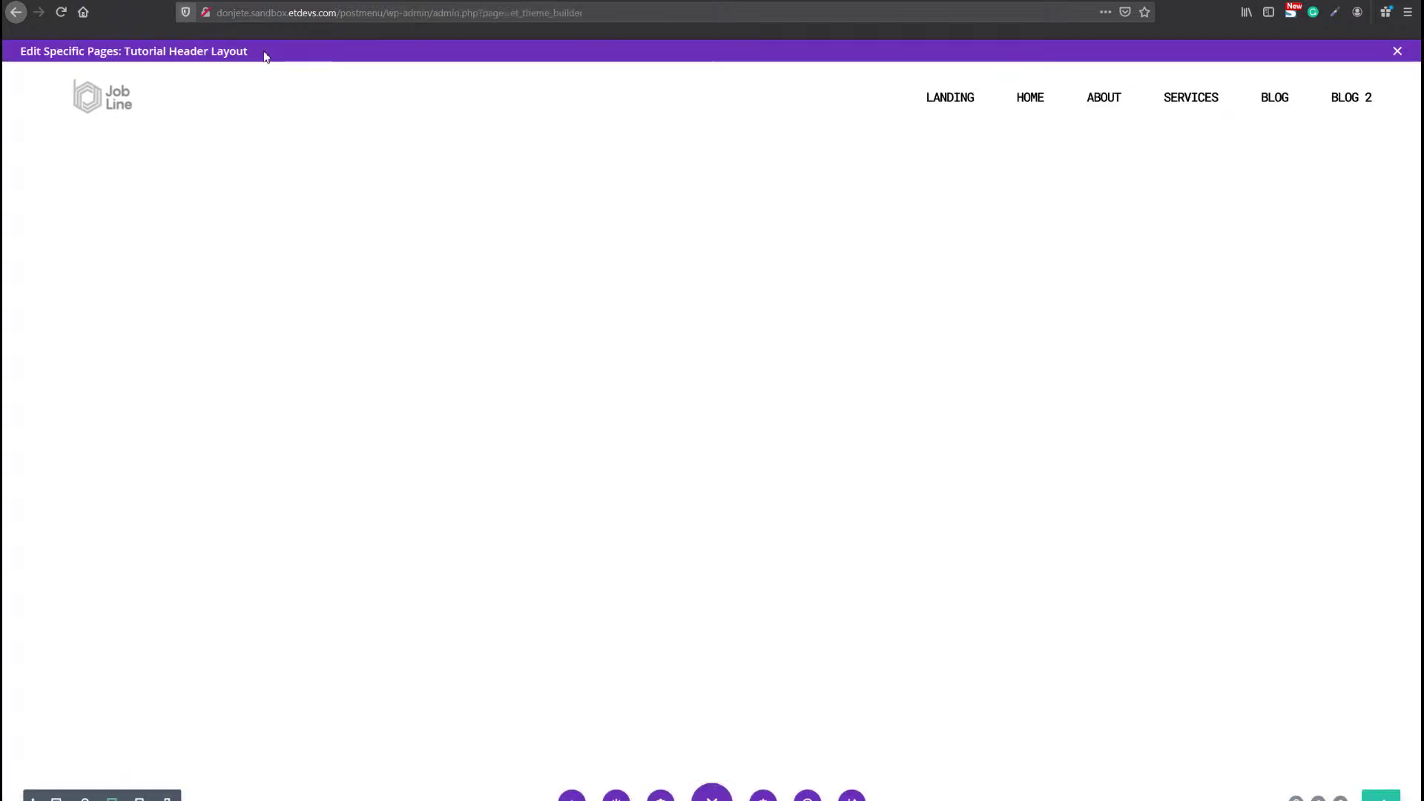
Close the Tutorial header layout editor and save the Theme Builder changes.
click(1397, 52)
click(186, 110)
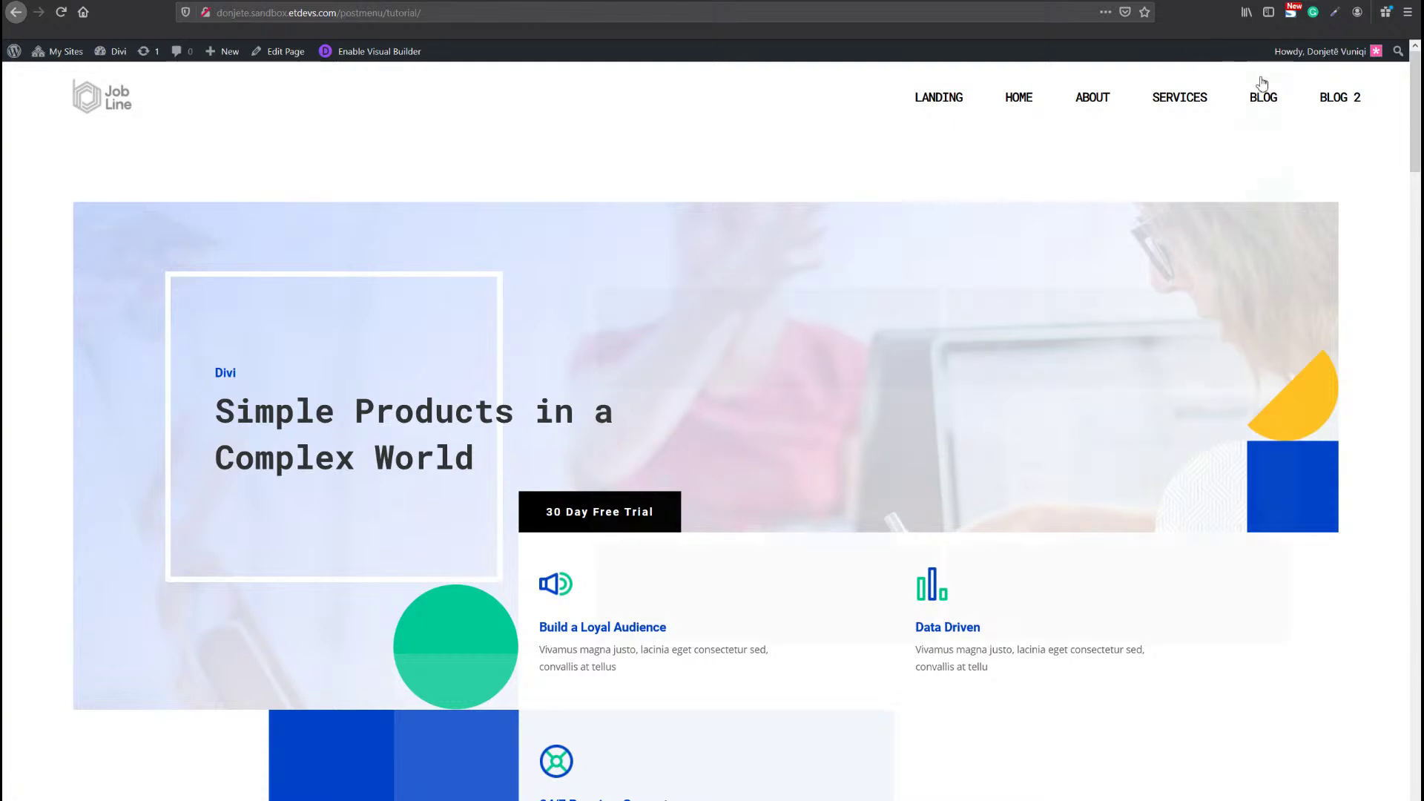
Test the Blog dropdown on the live Tutorial page and follow the link of its upper-left Company Culture tile.
mouse_move(1262, 97)
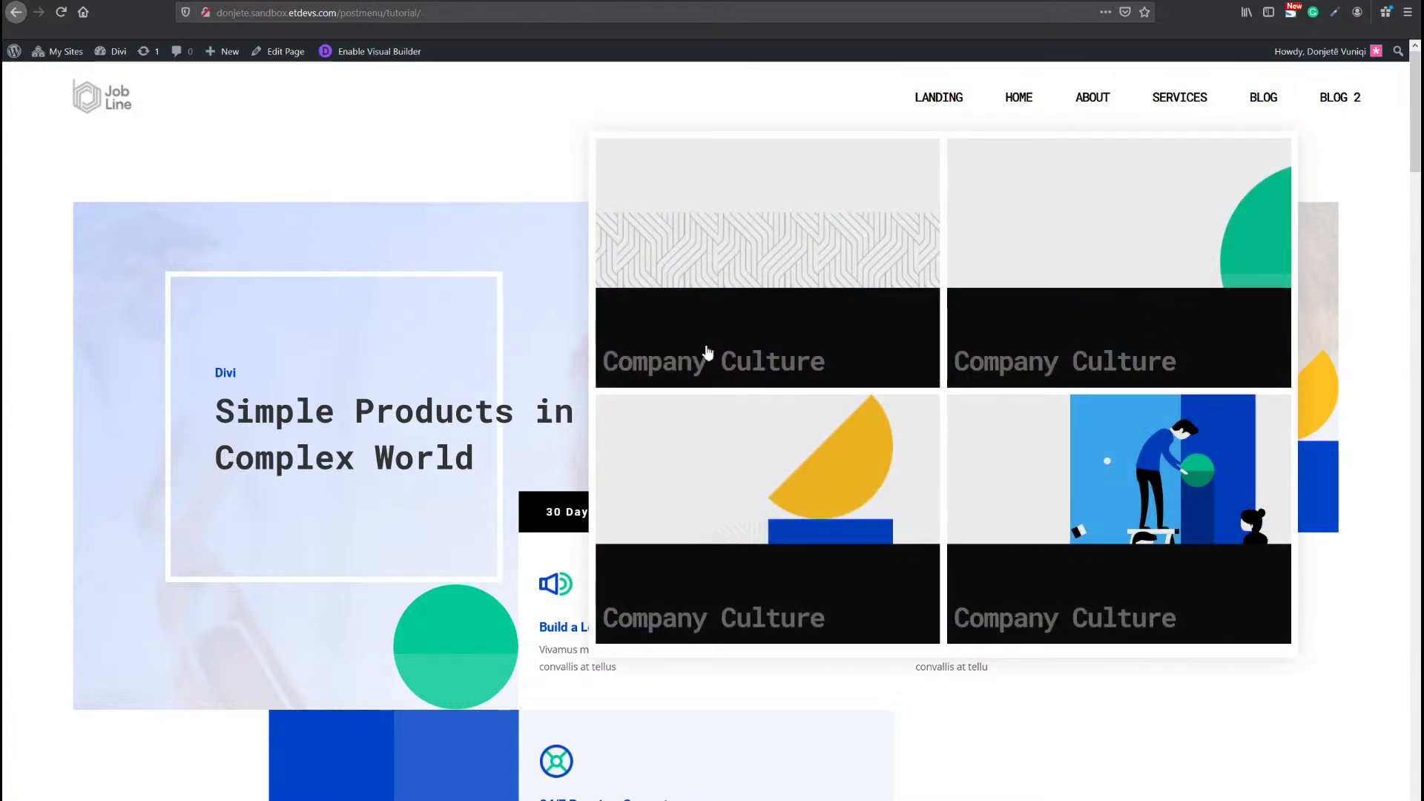
click(717, 273)
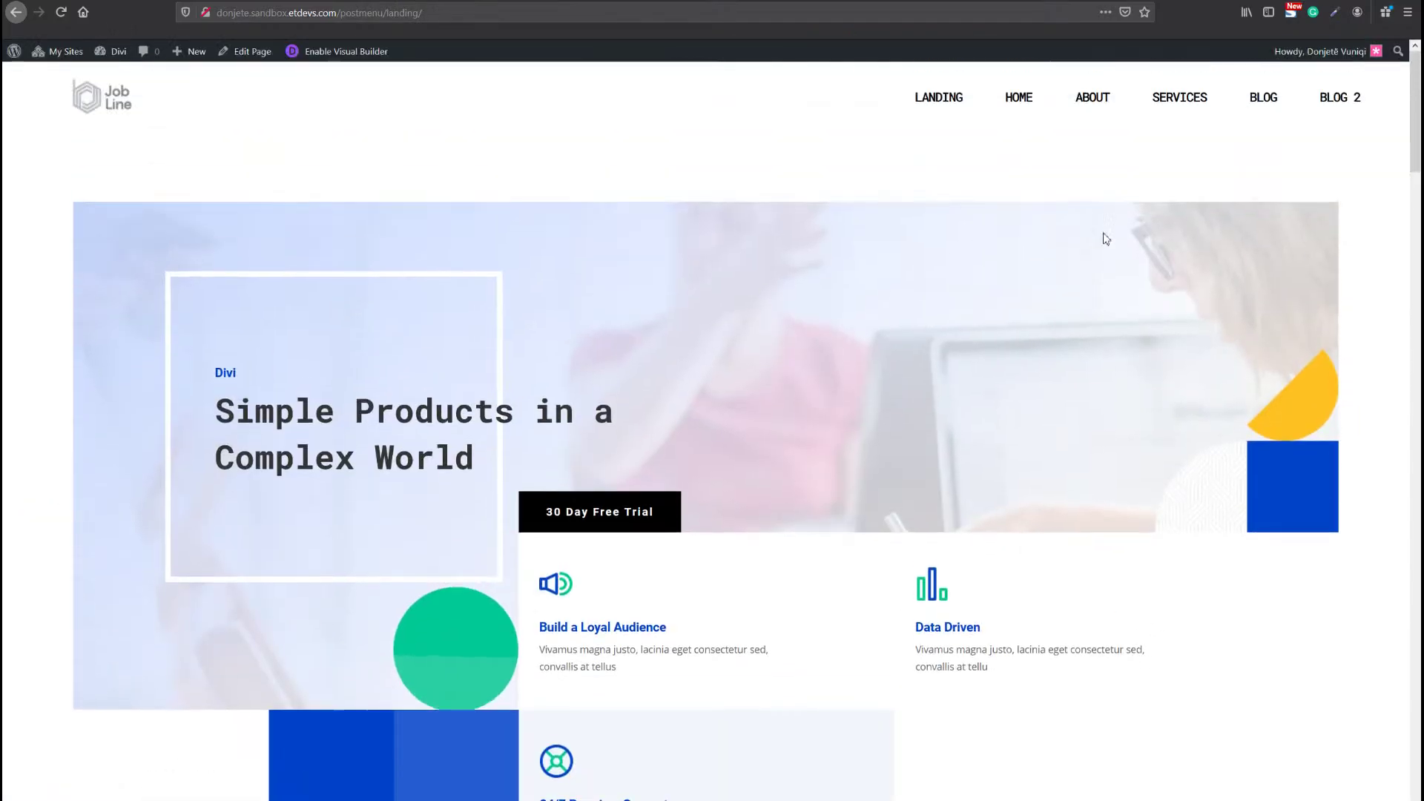
mouse_move(1260, 104)
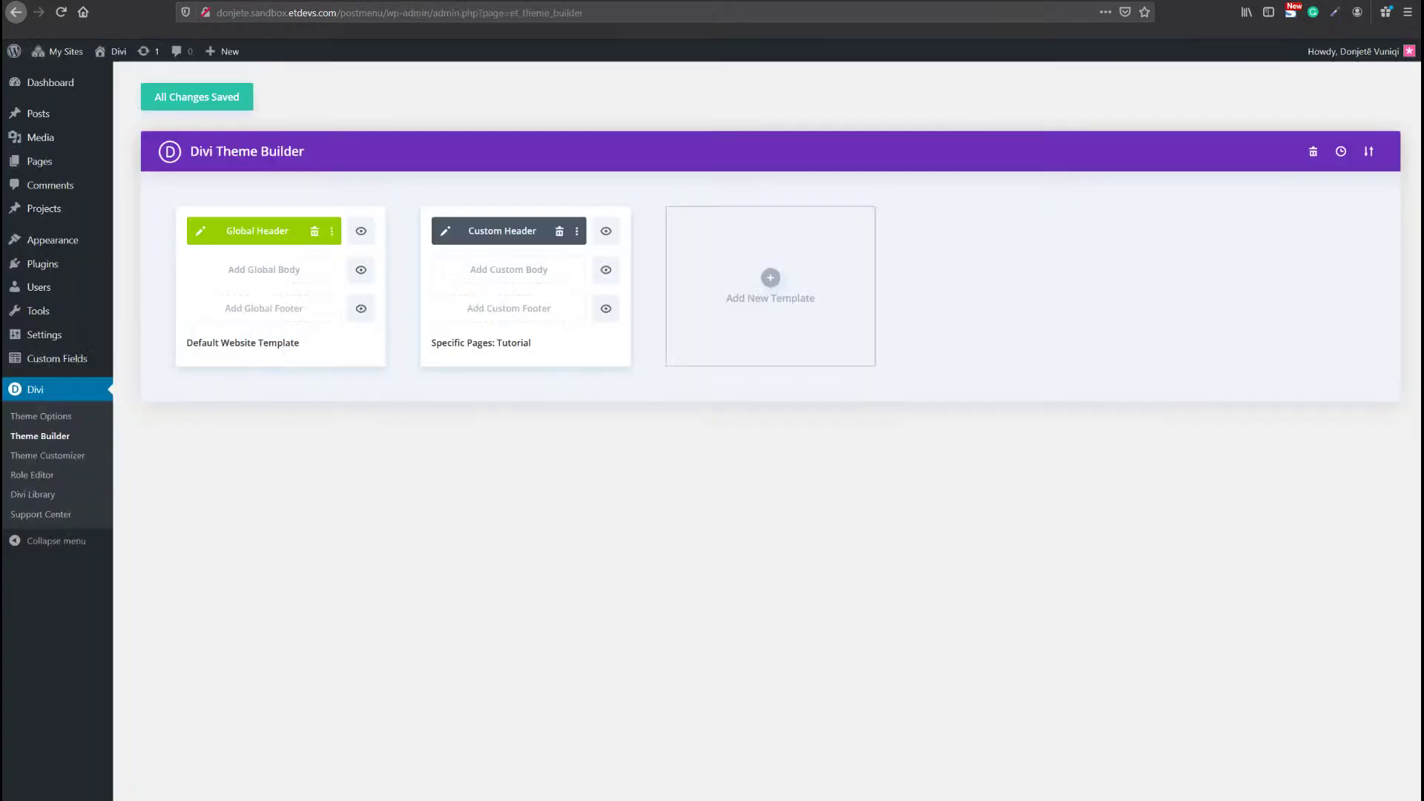
Edit the Tutorial custom header and set the lower-left Text module's Transform scale on hover to 90%.
click(445, 231)
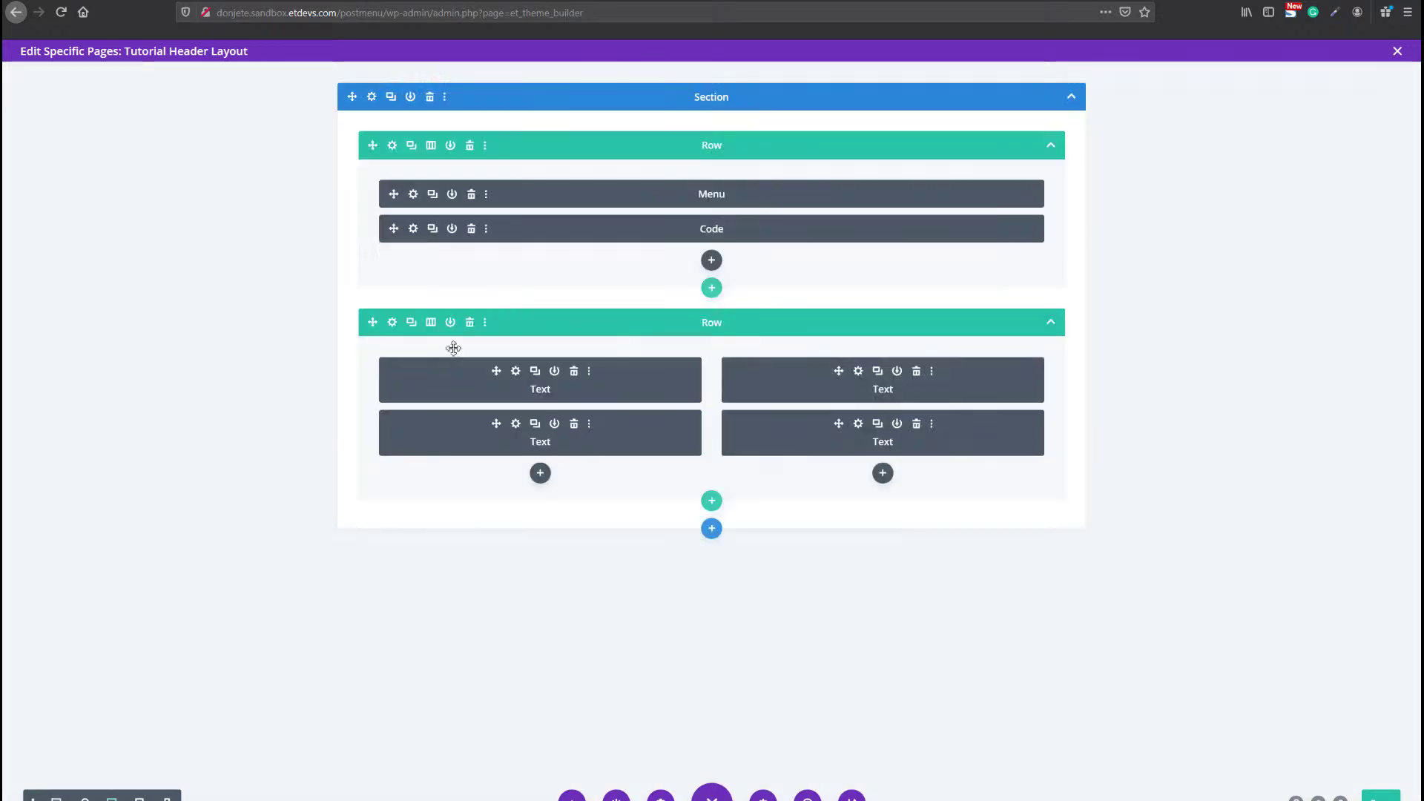
click(516, 423)
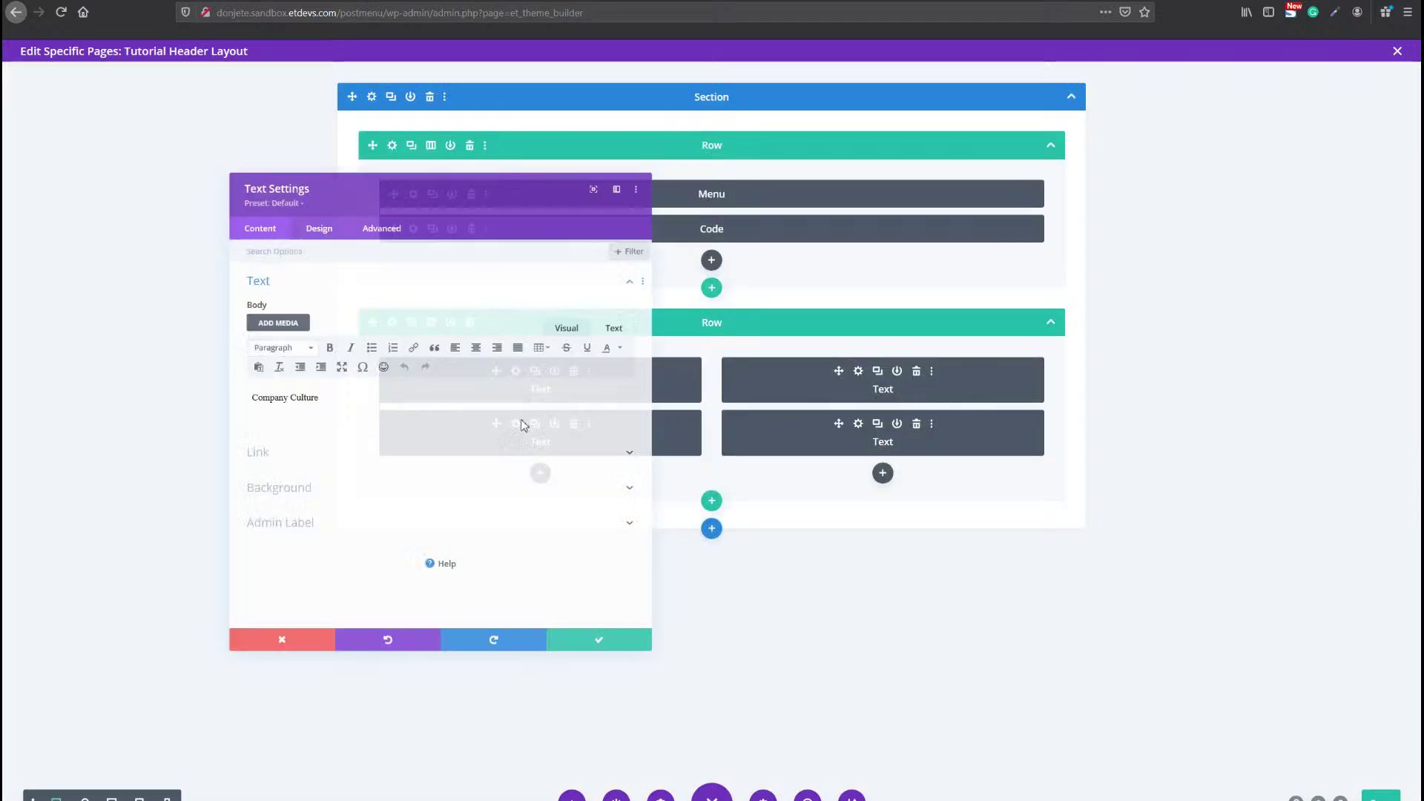
drag(457, 149, 958, 145)
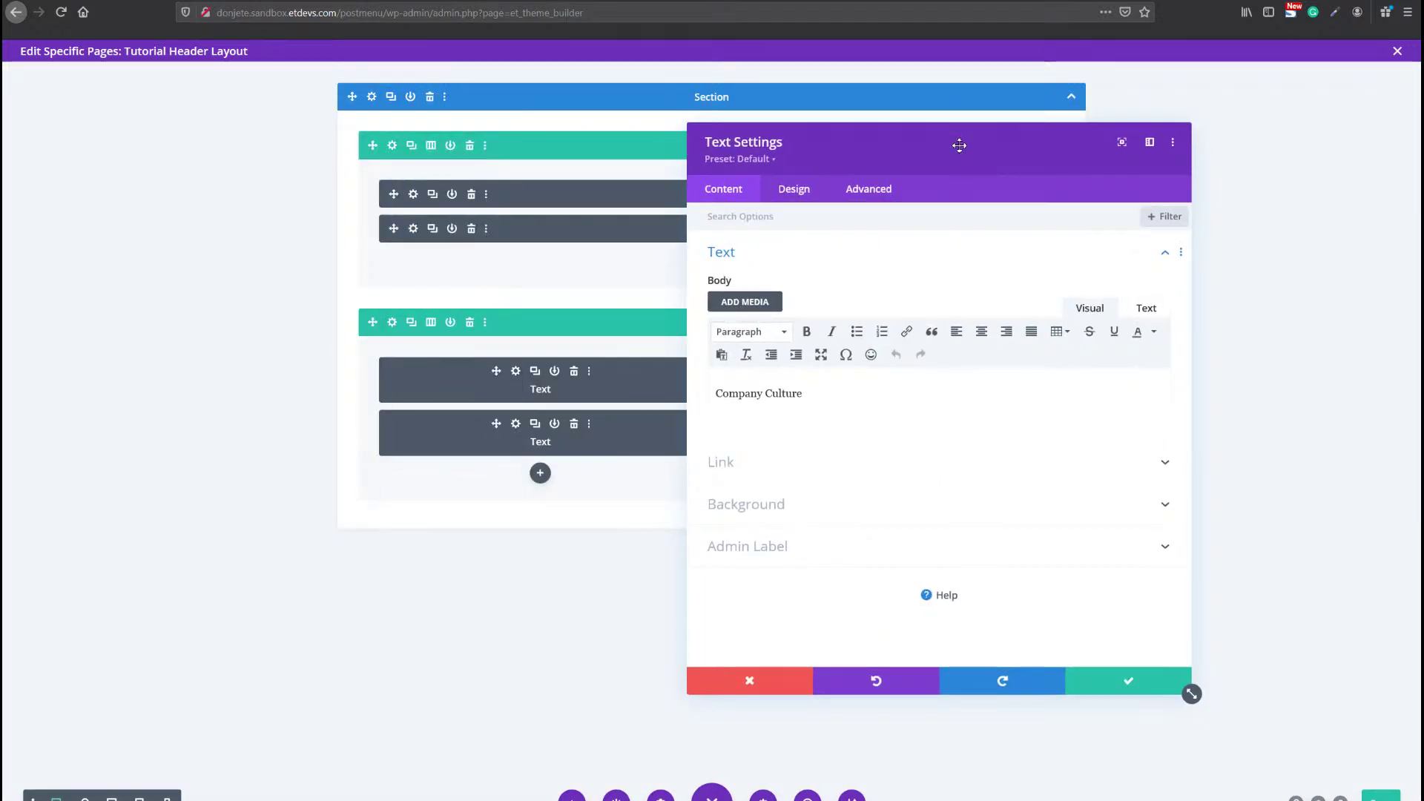
click(789, 189)
click(786, 549)
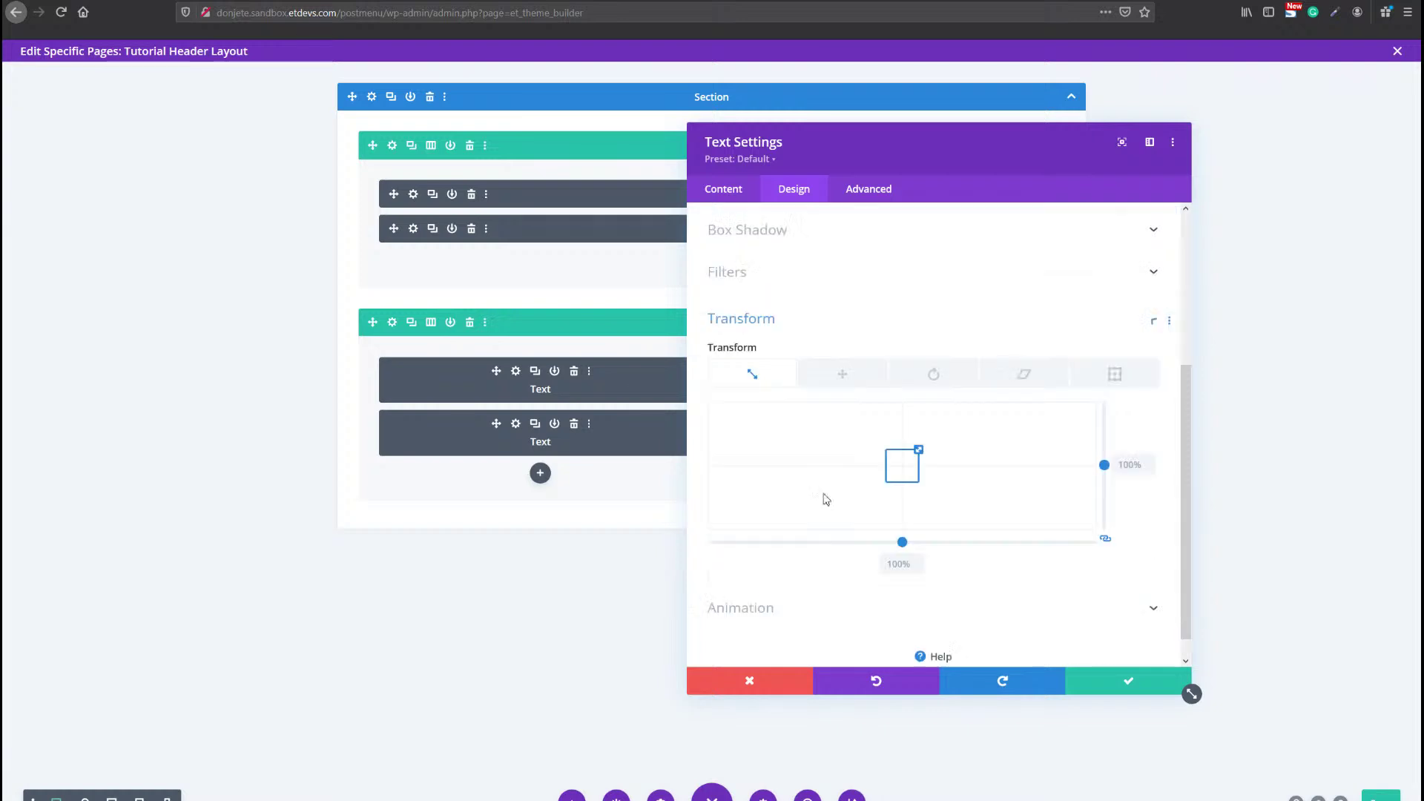
right_click(851, 296)
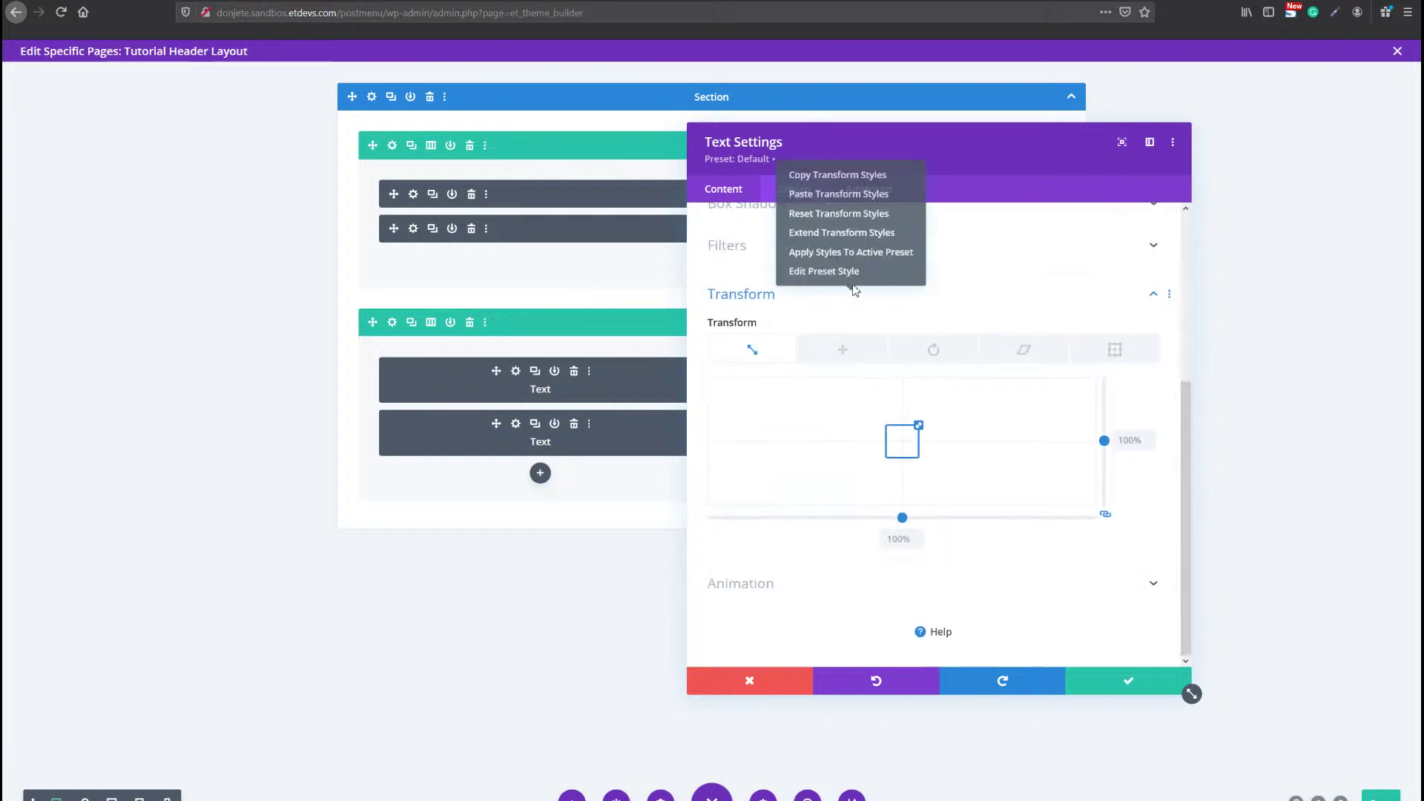
click(850, 193)
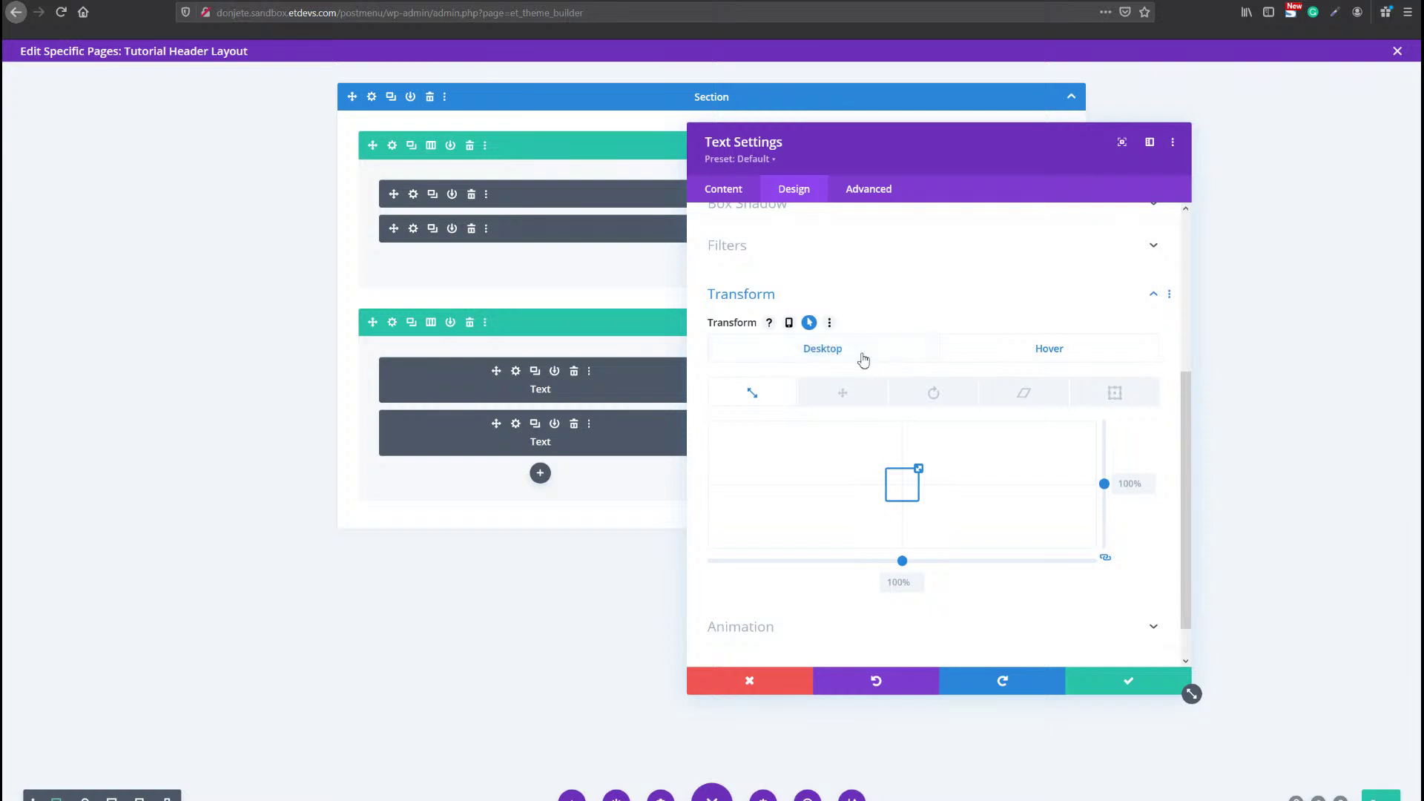
click(947, 362)
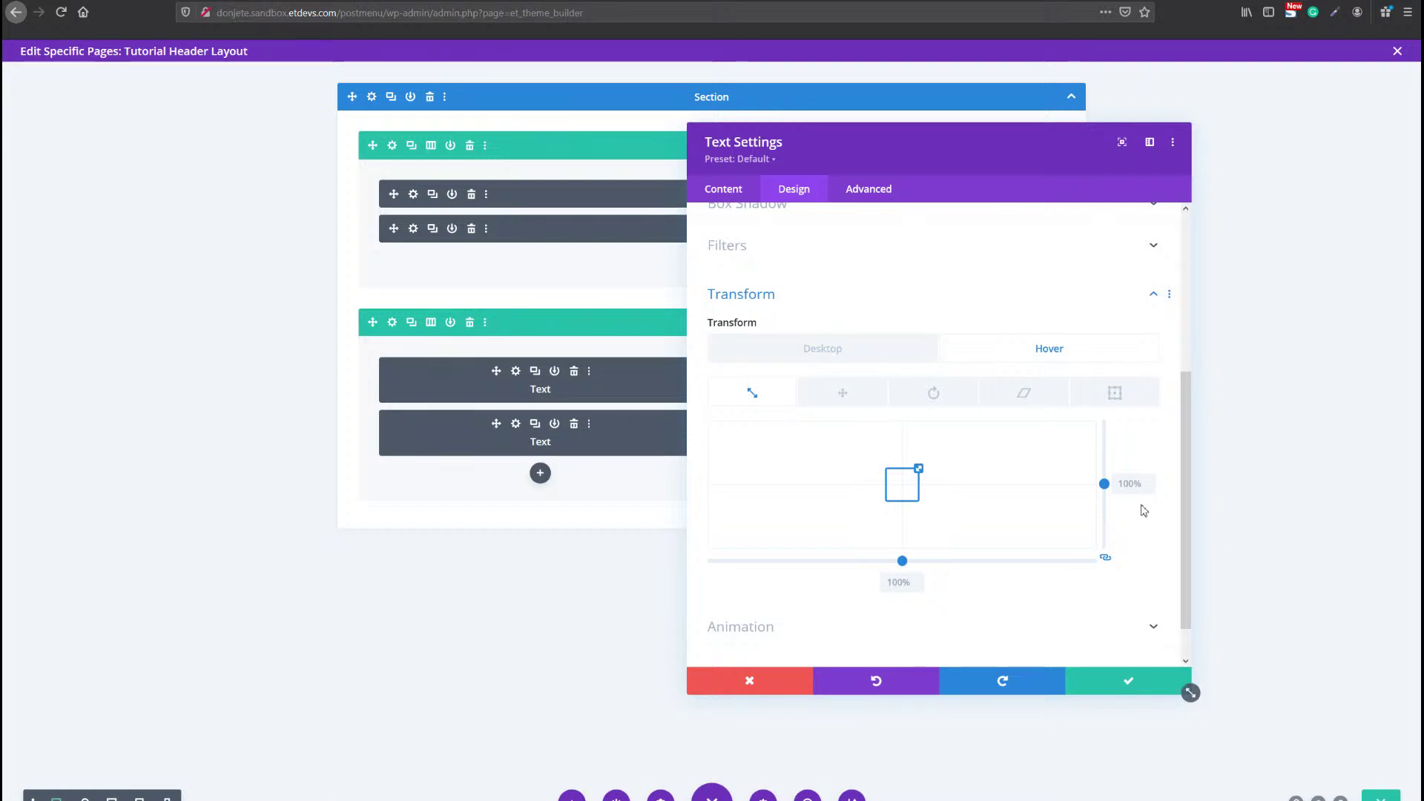
text(90)
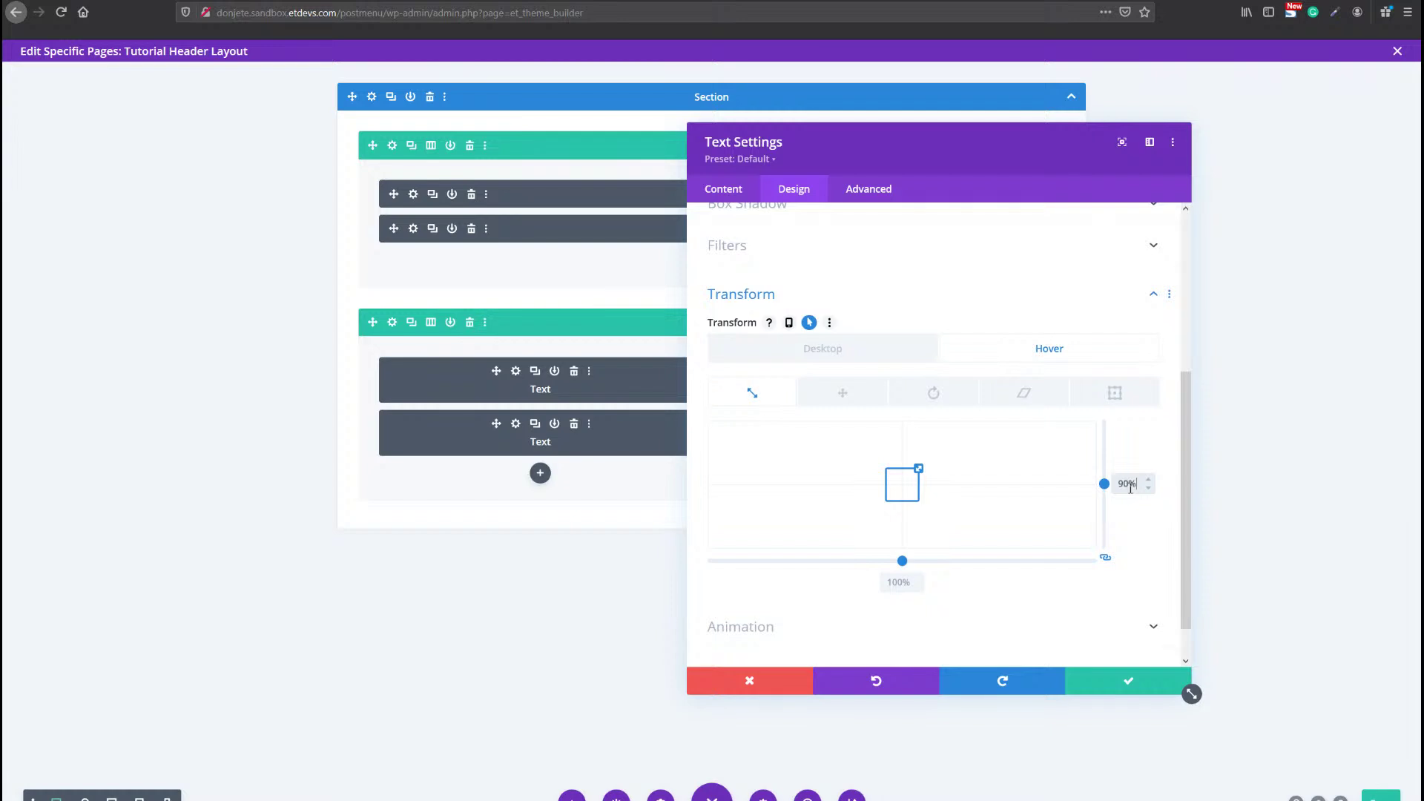
Try to extend the Transform styles to all Texts throughout this row, and check the Blog dropdown on the live Tutorial page.
right_click(949, 291)
click(968, 221)
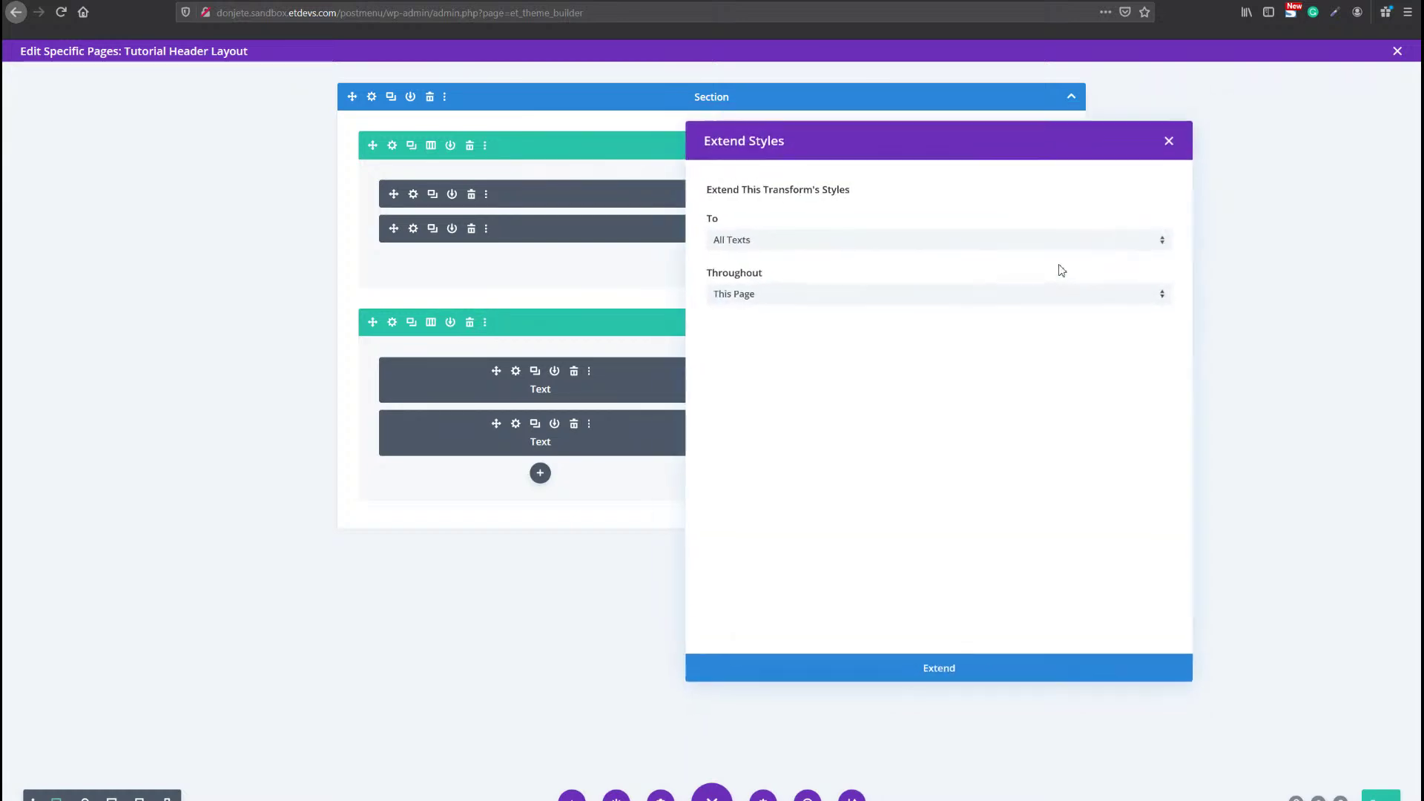
click(873, 306)
click(866, 391)
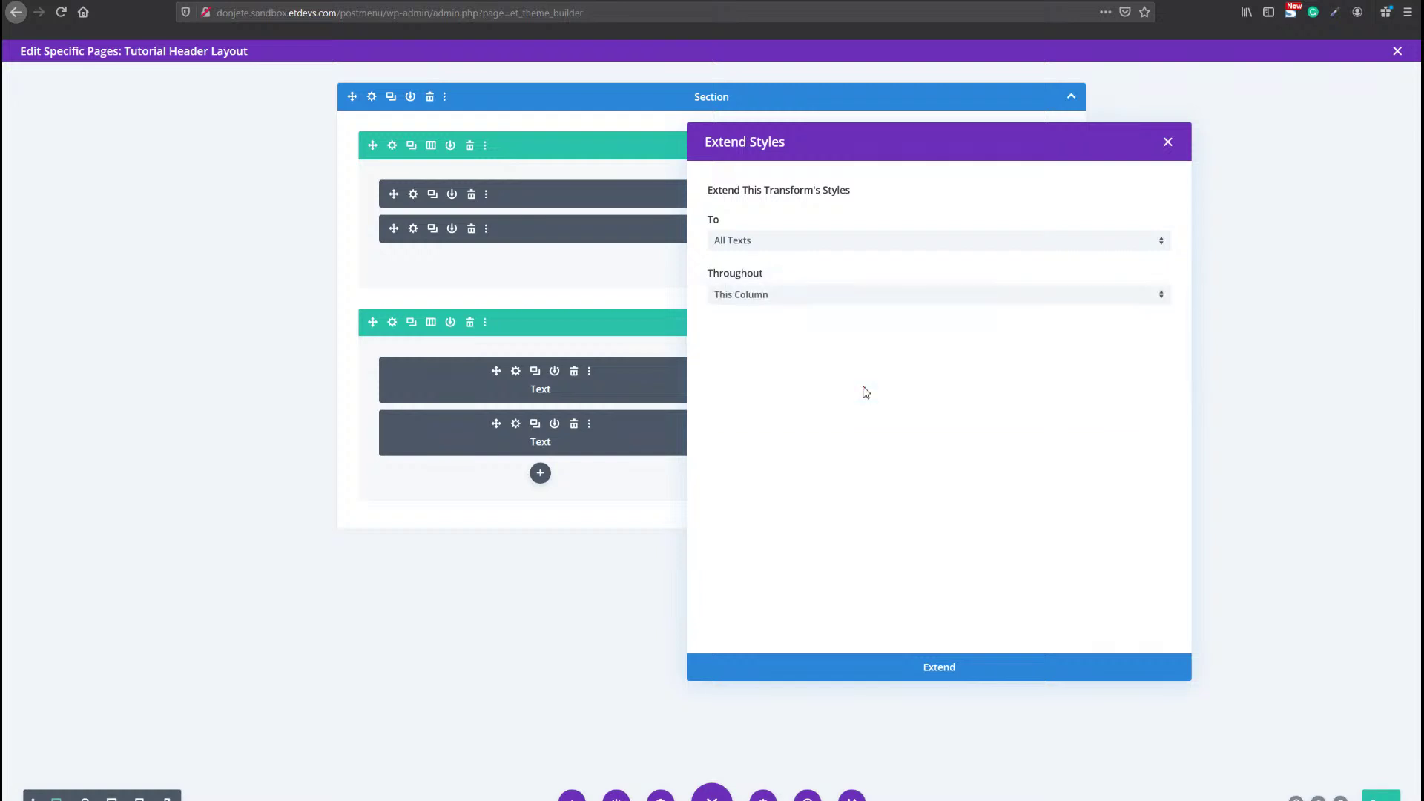
click(906, 304)
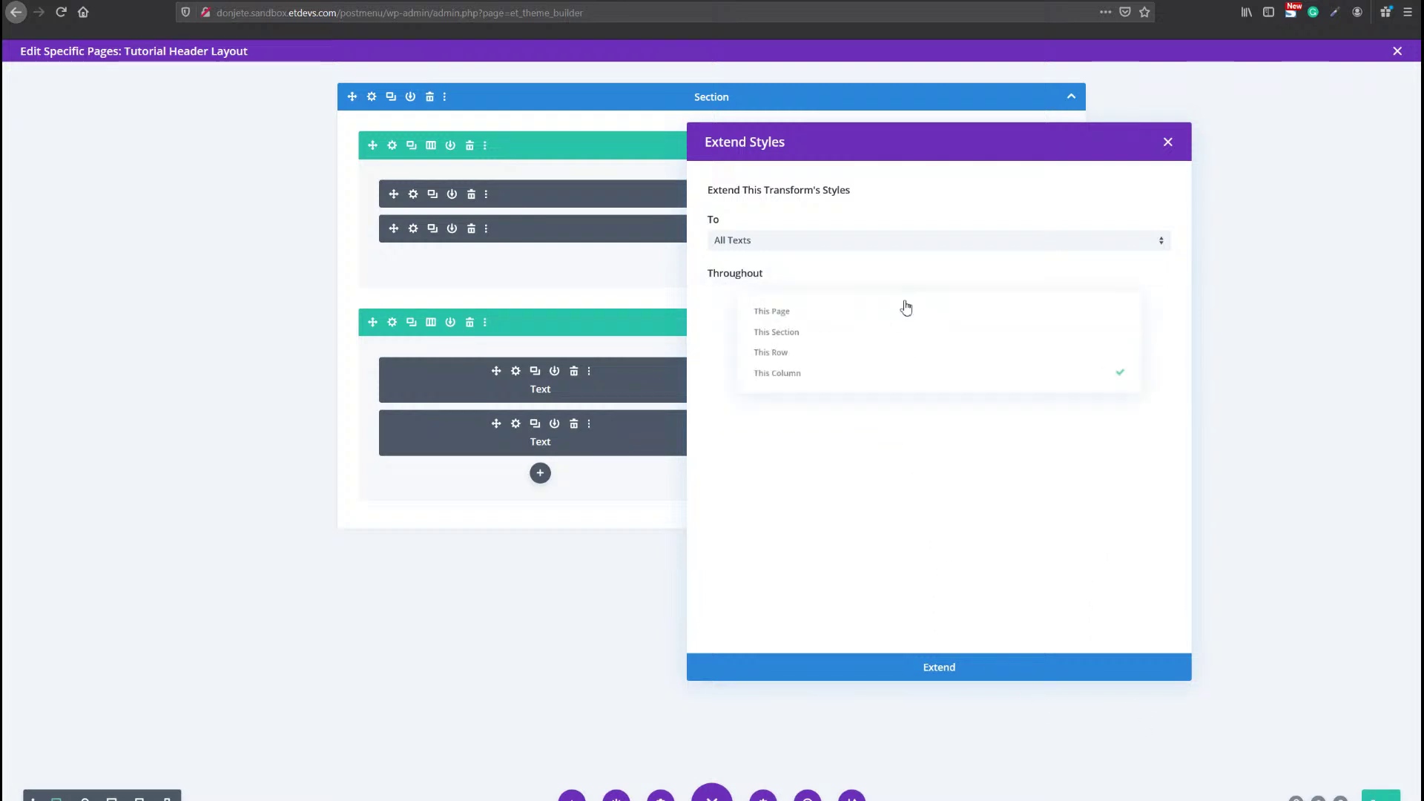
click(875, 353)
click(1010, 665)
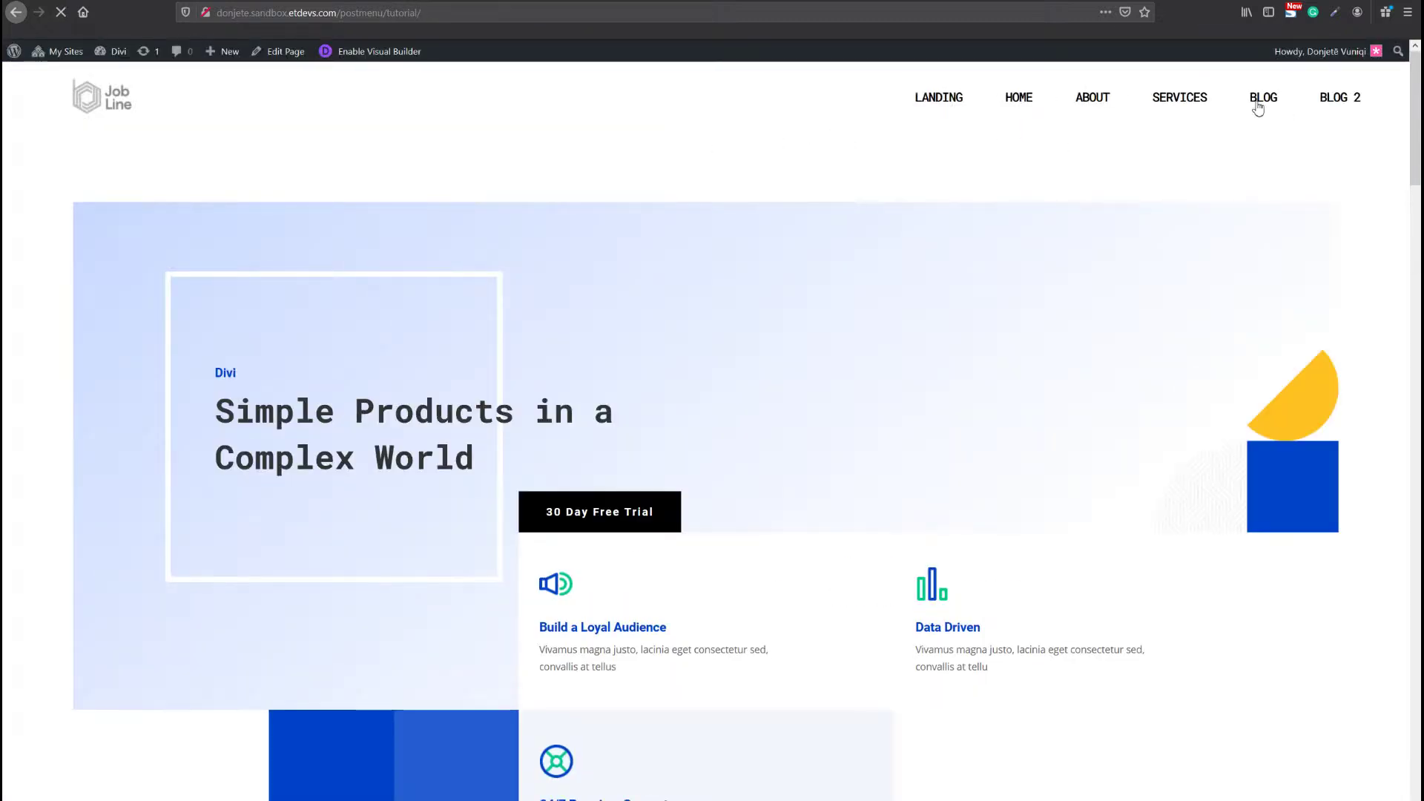
mouse_move(1255, 104)
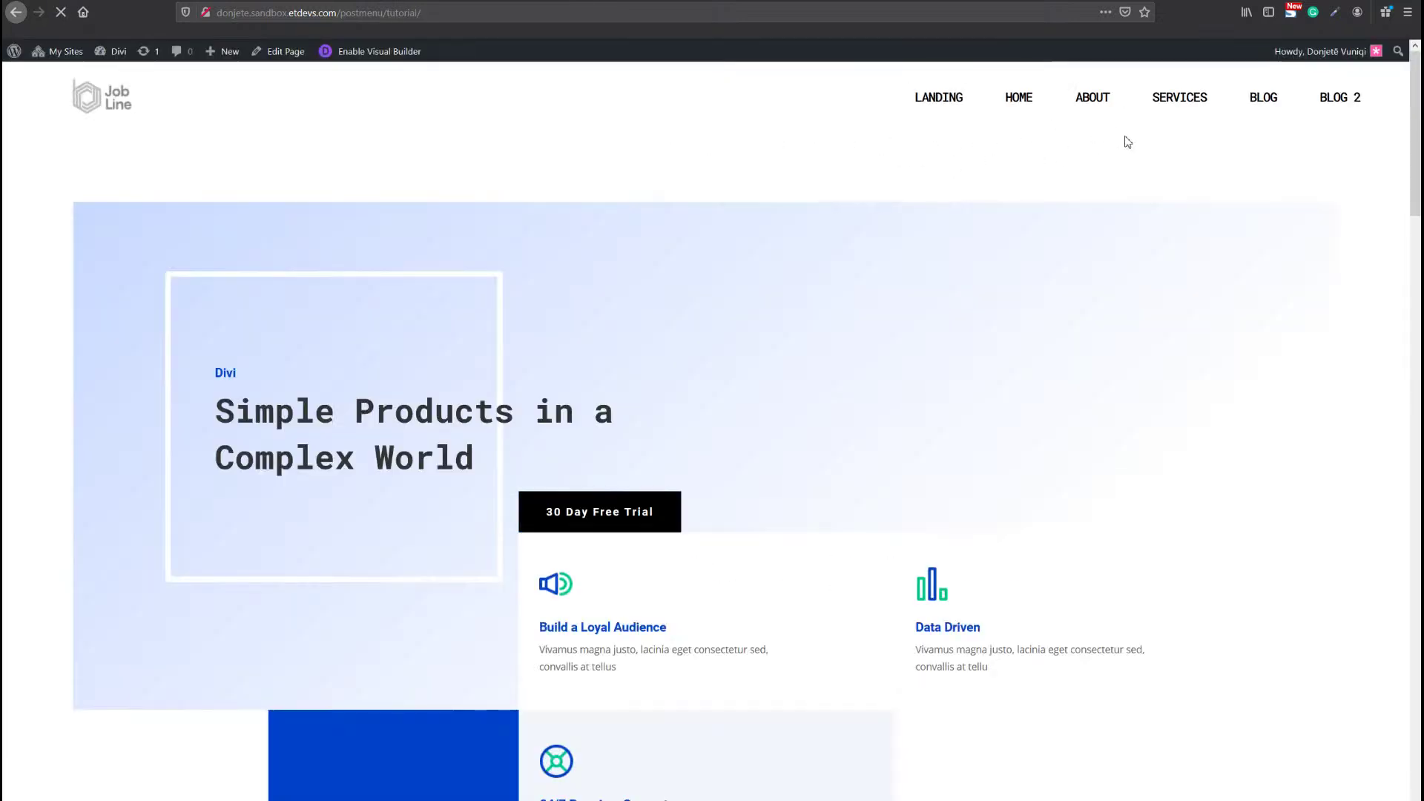
mouse_move(1263, 97)
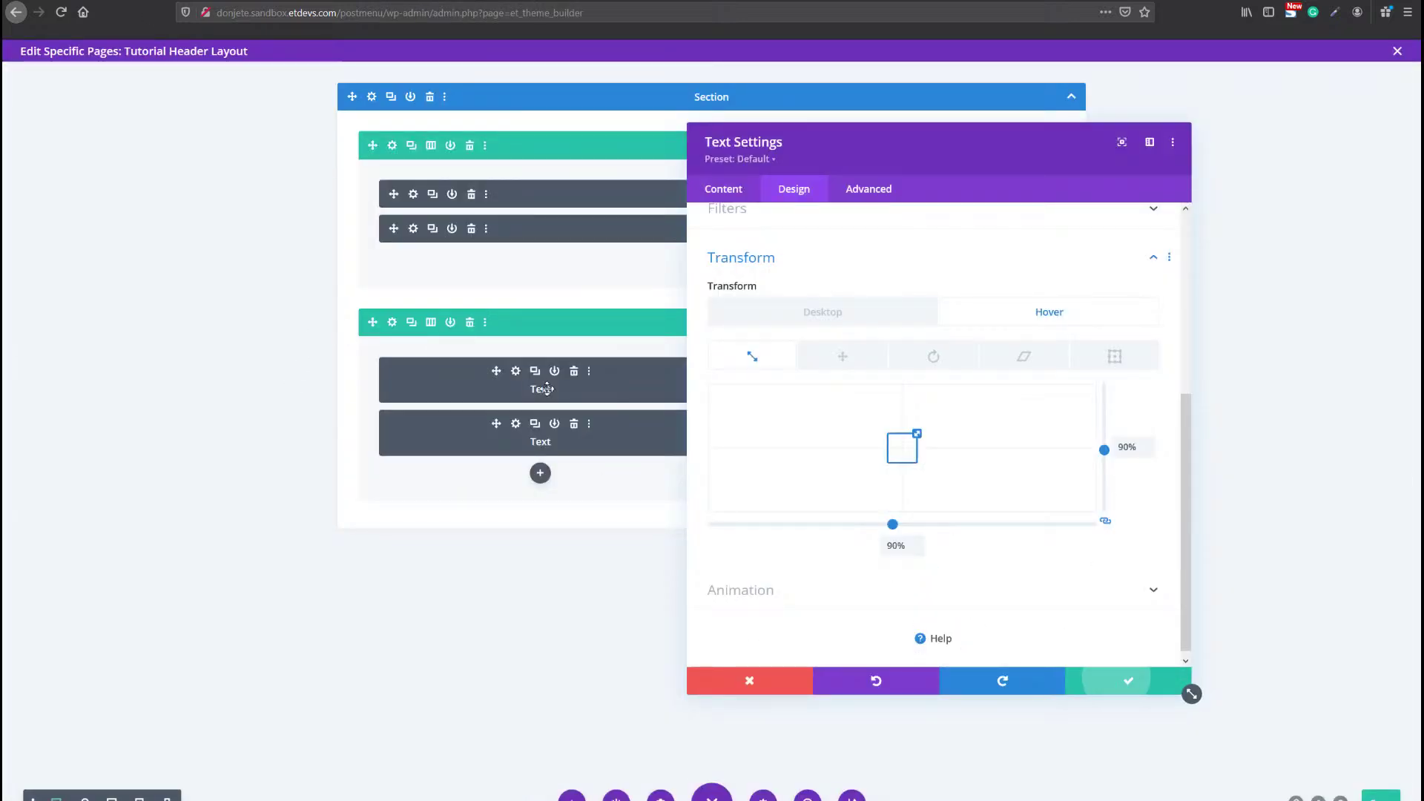
Set the upper-left Text module's Transform scale on hover to 90% in both directions and save the module.
click(516, 370)
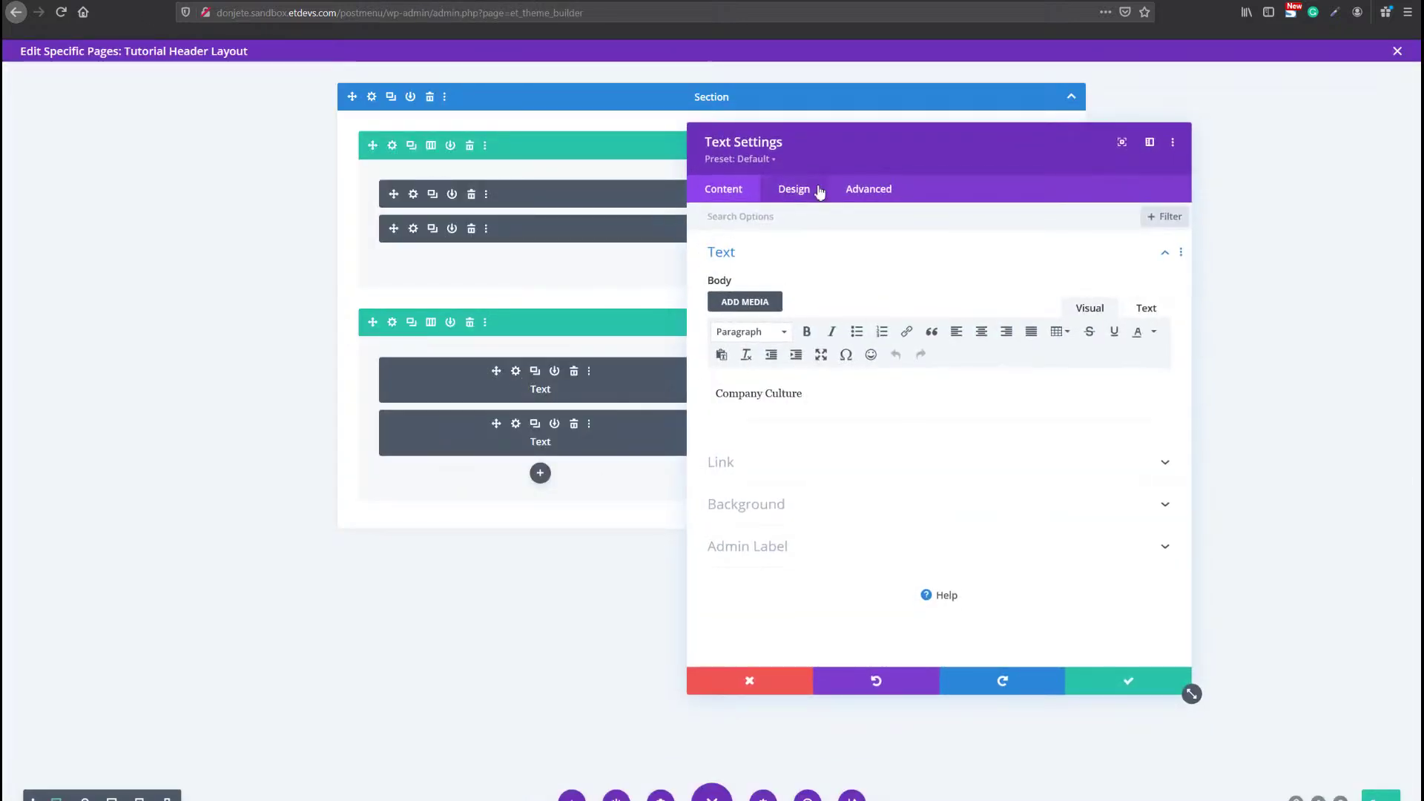
click(818, 191)
click(798, 548)
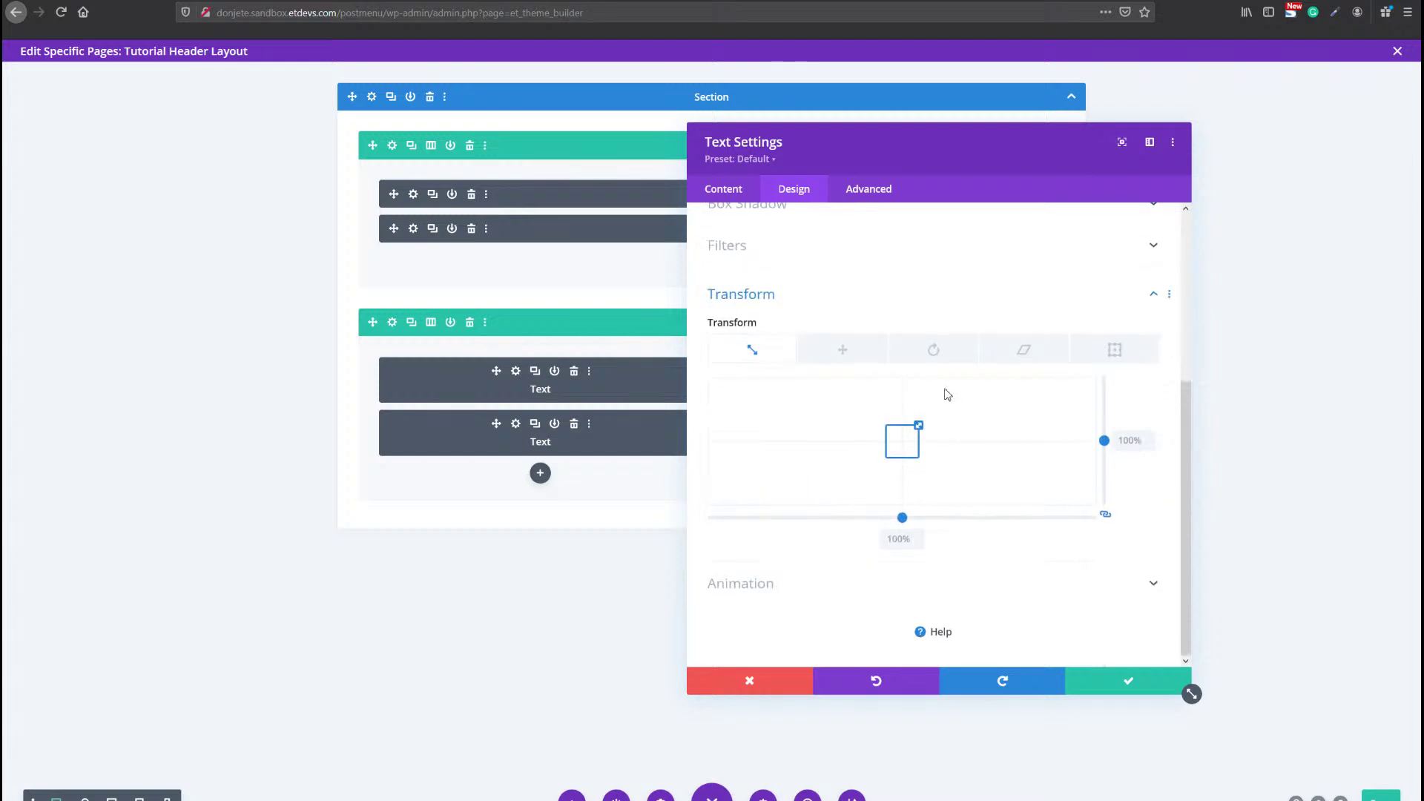
click(810, 323)
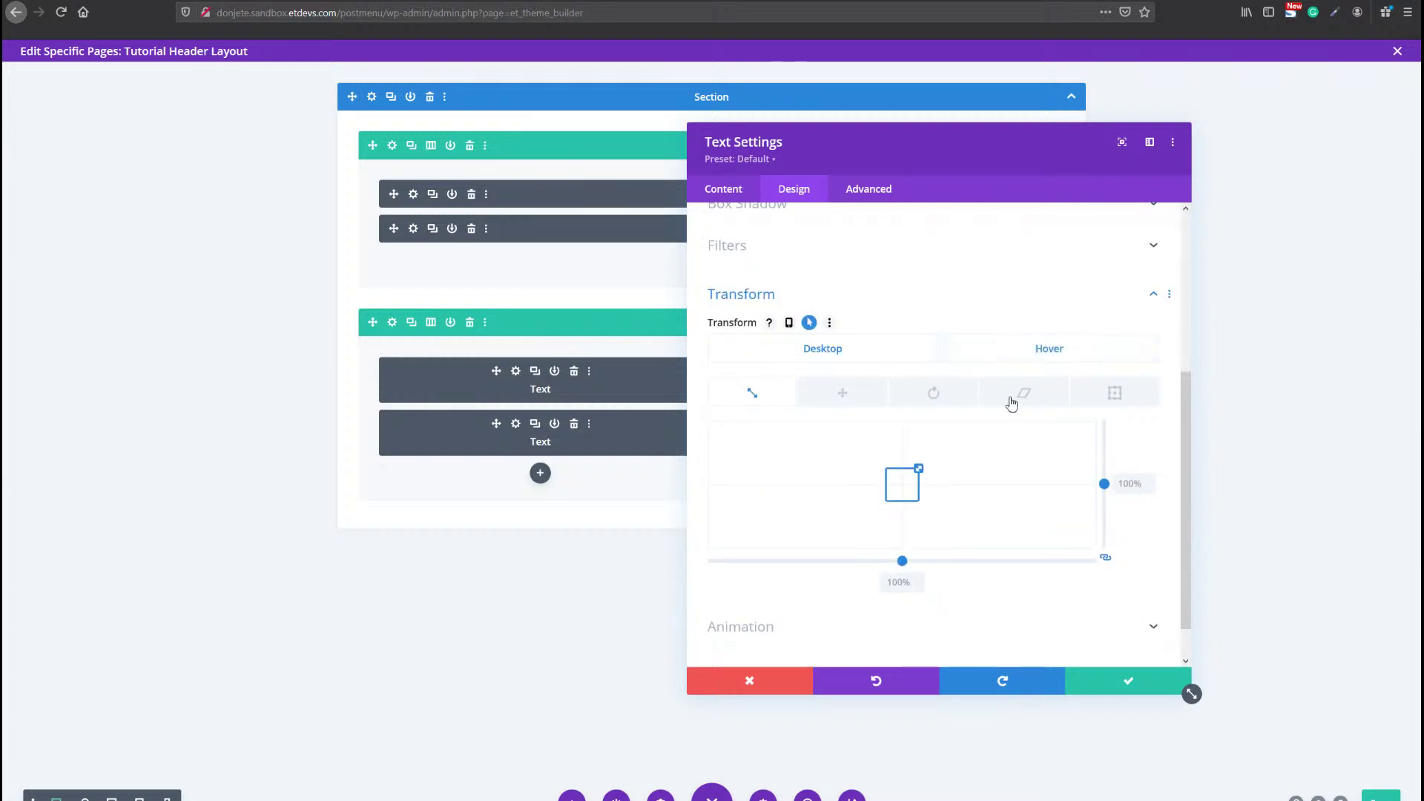
click(1135, 483)
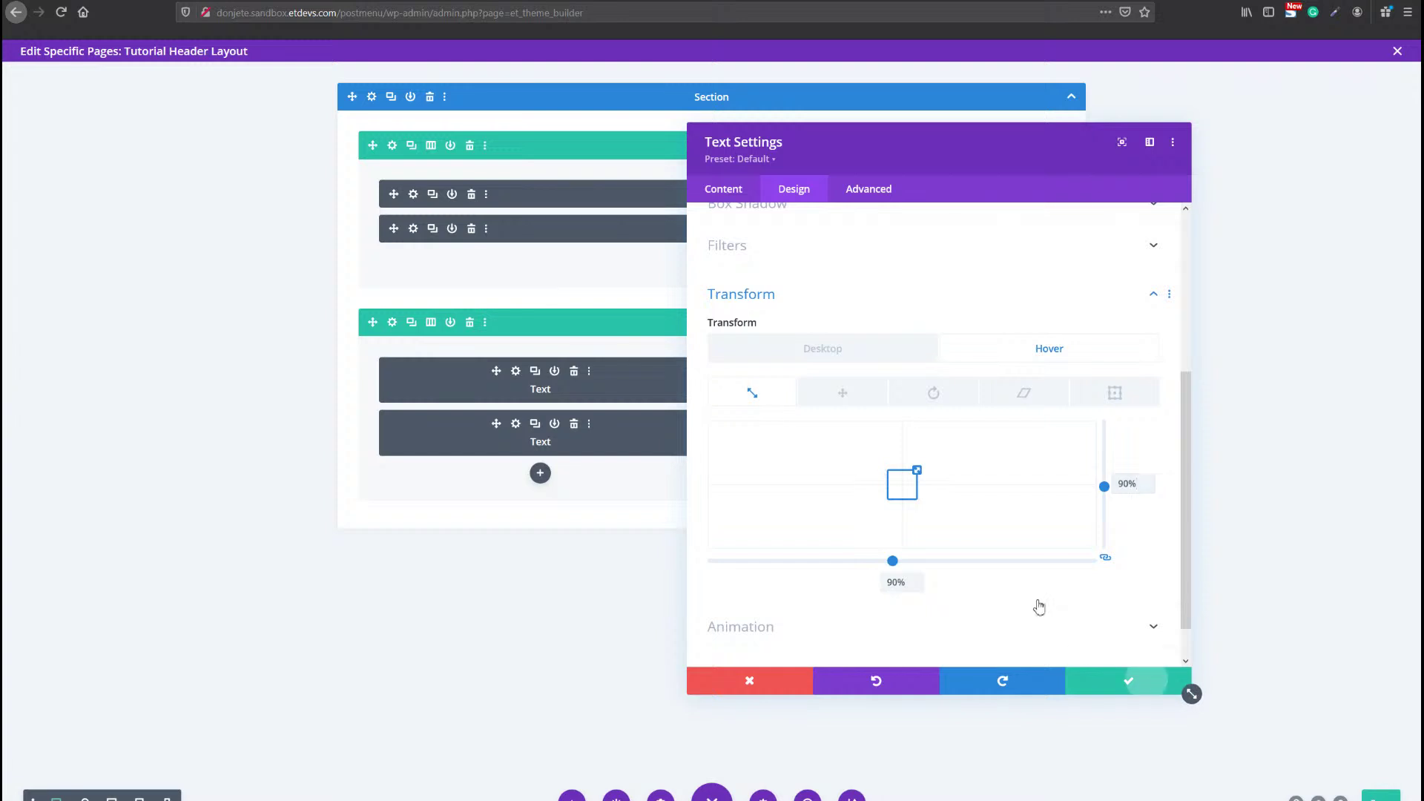
click(1128, 681)
Set the upper-right Text module's Transform scale on hover to 90% in both directions and save the module.
click(858, 371)
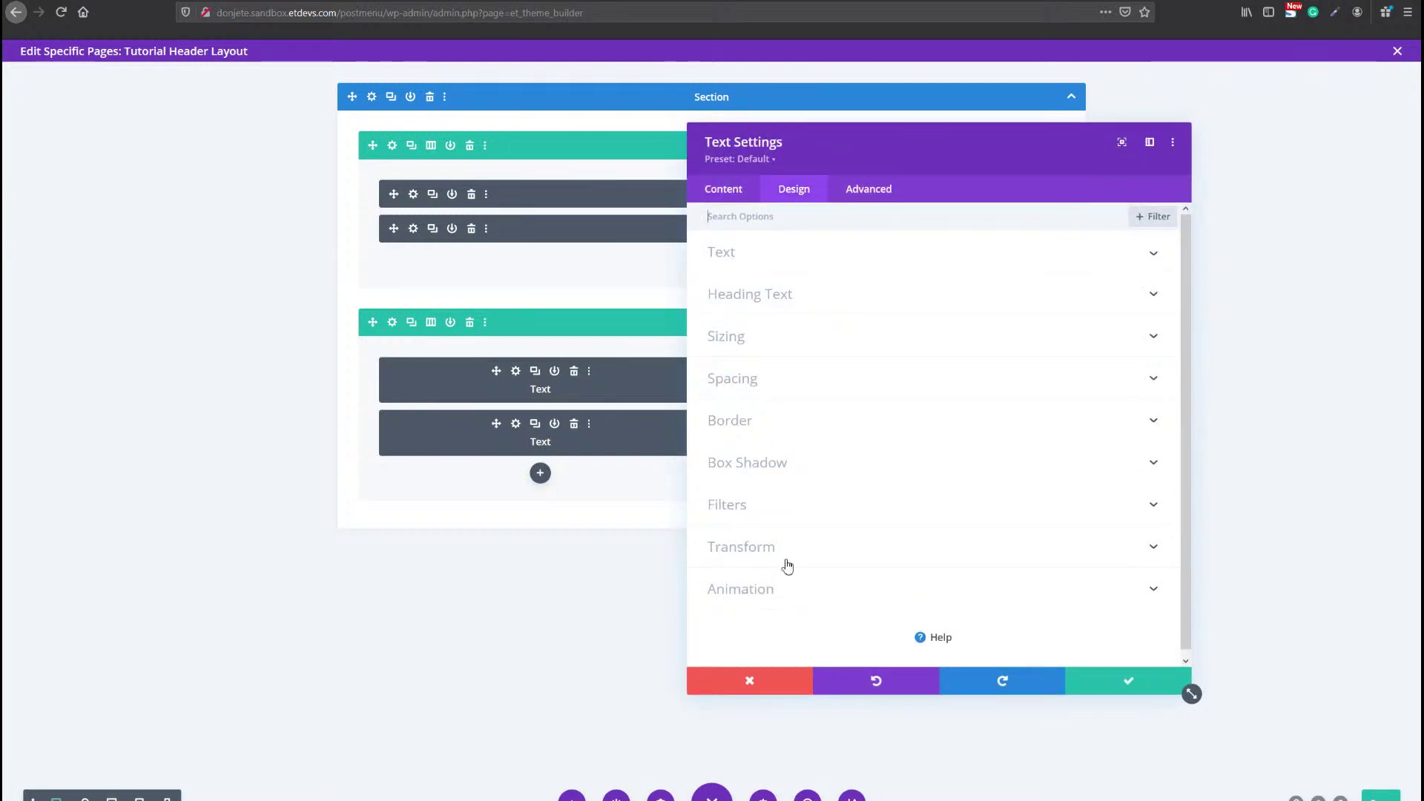
click(788, 566)
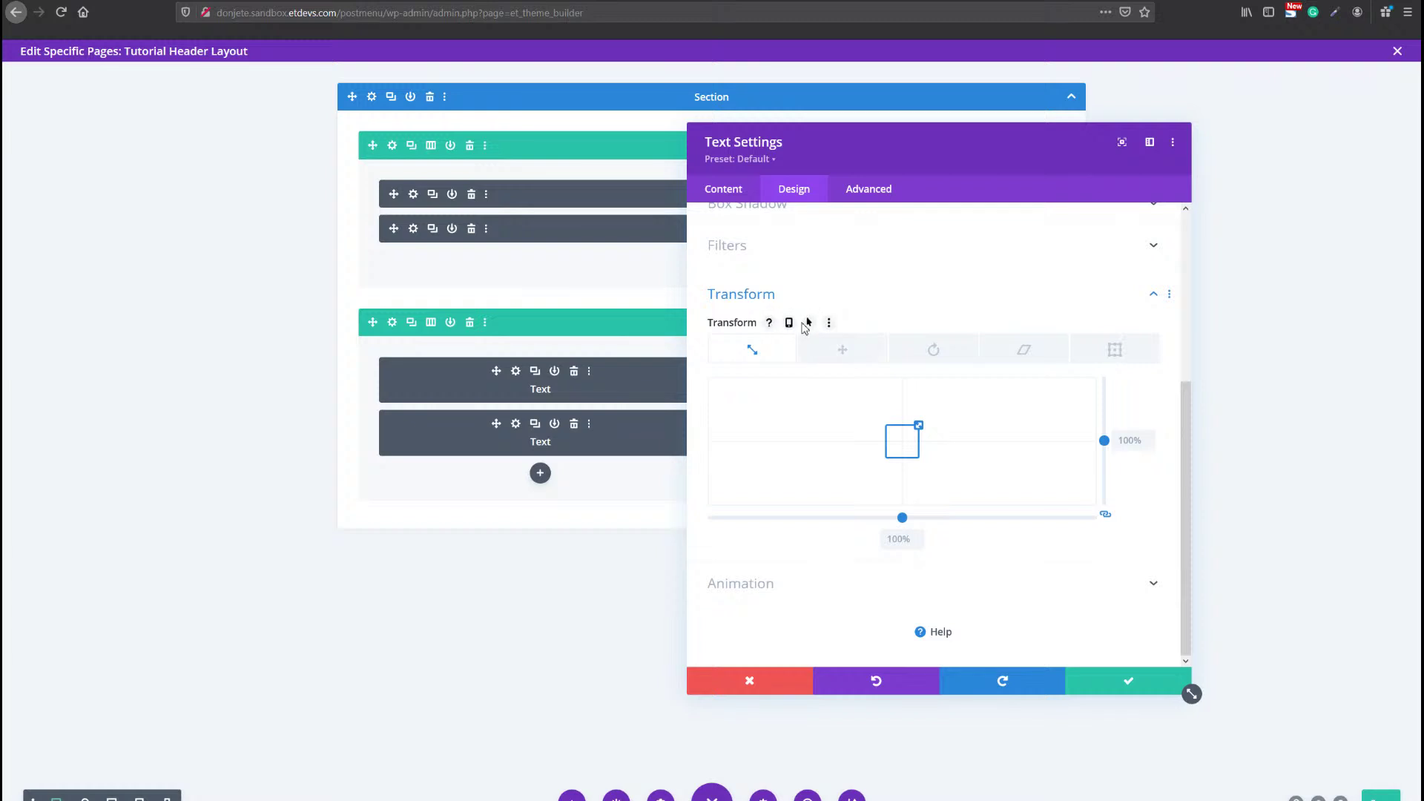
click(808, 324)
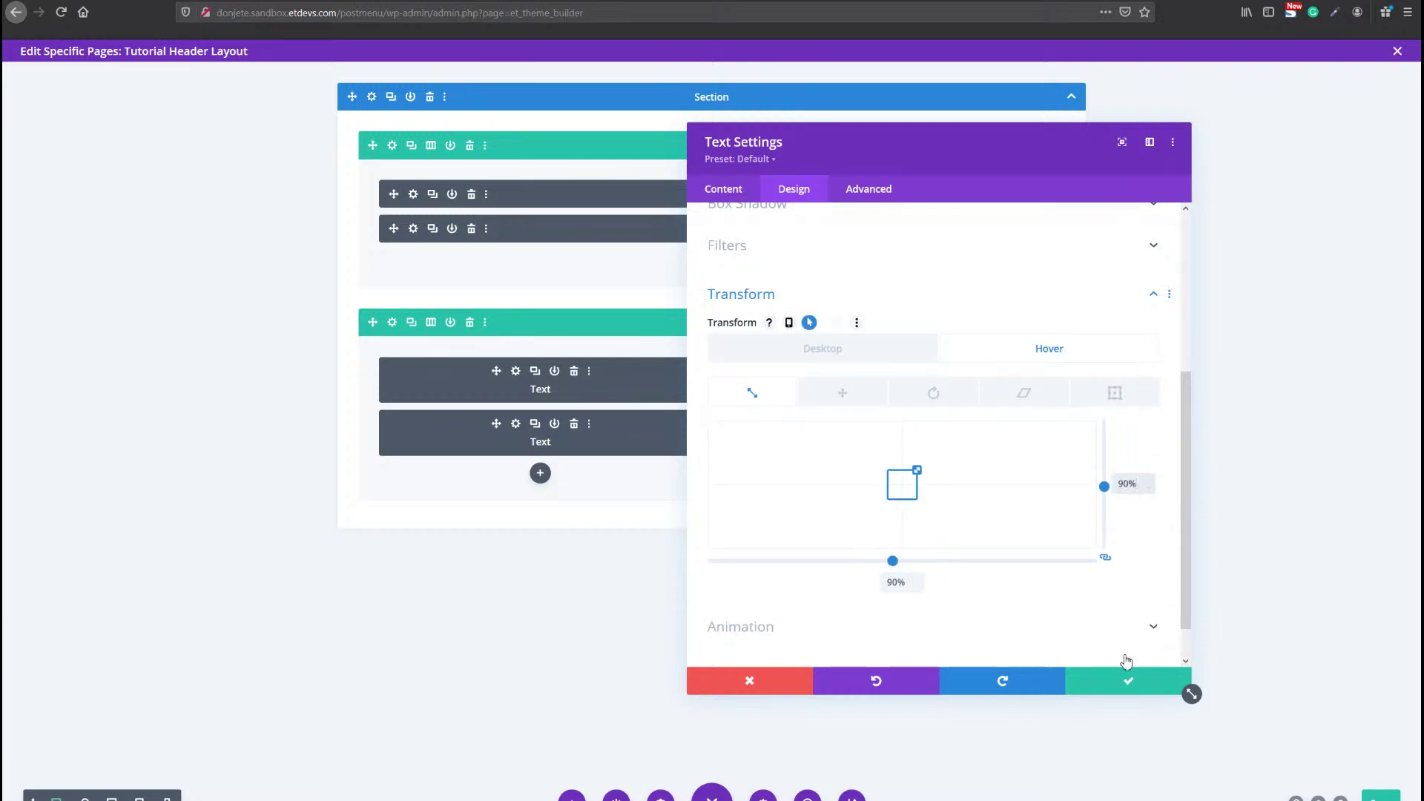
click(1123, 678)
Set the lower-right Text module's Transform scale on hover to 90% and save the module.
click(860, 424)
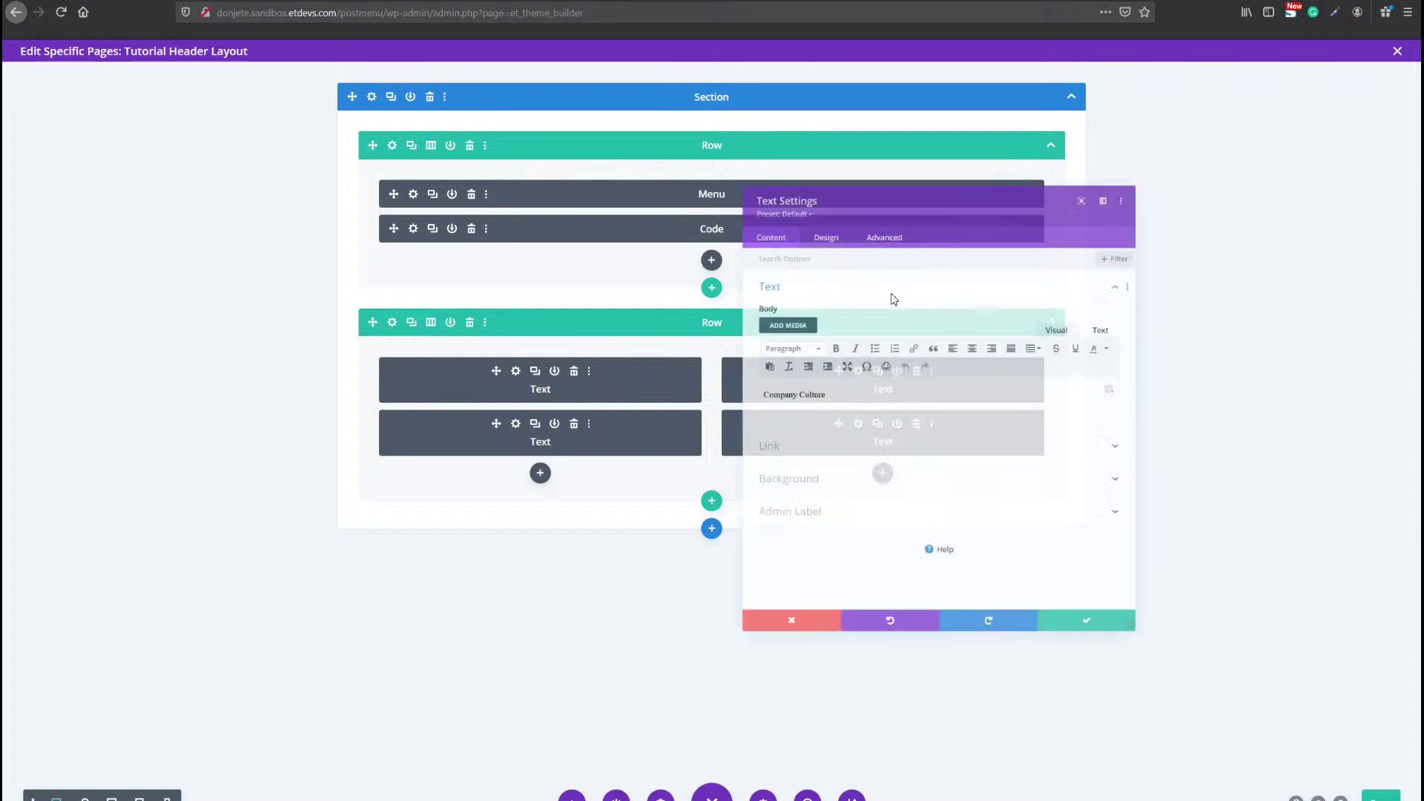
click(815, 195)
click(749, 546)
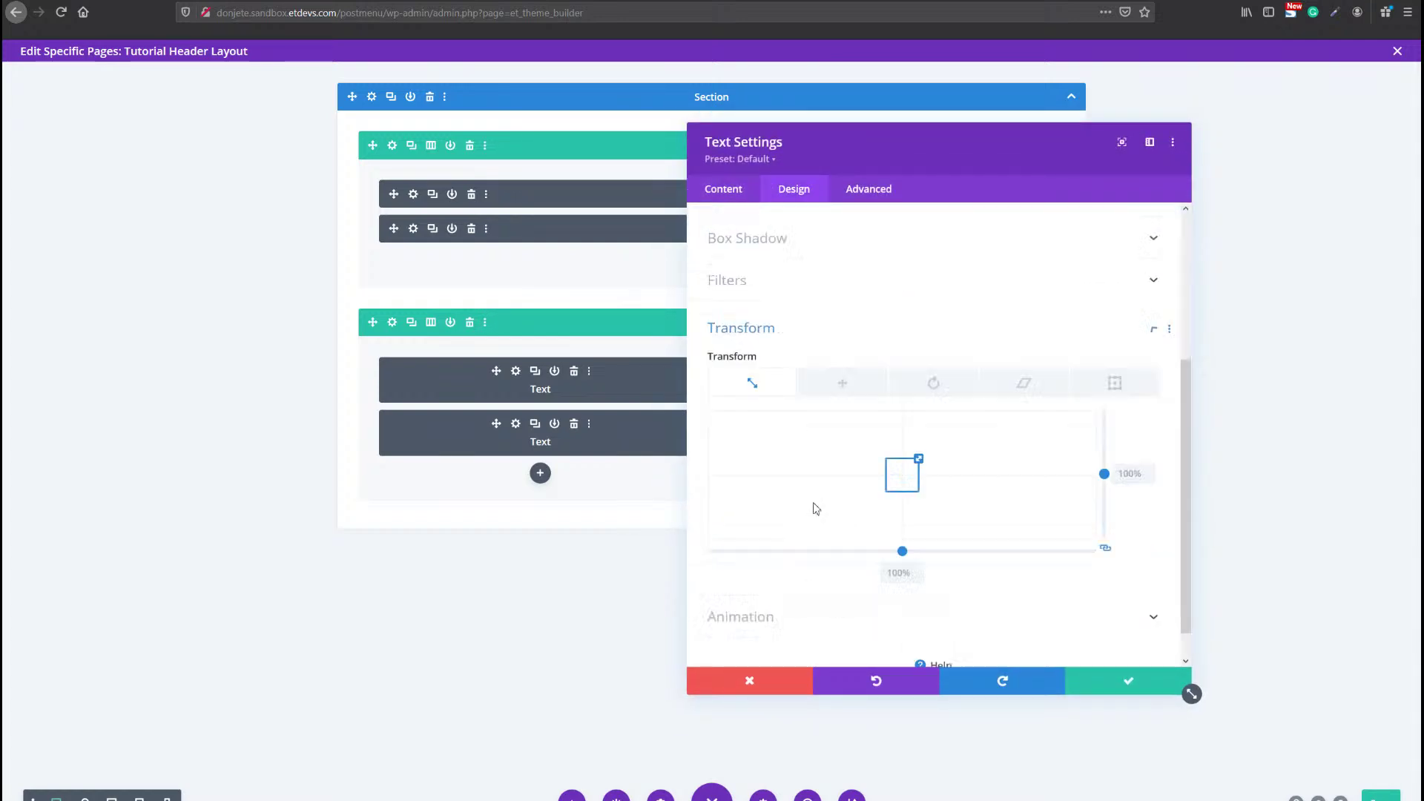
click(814, 323)
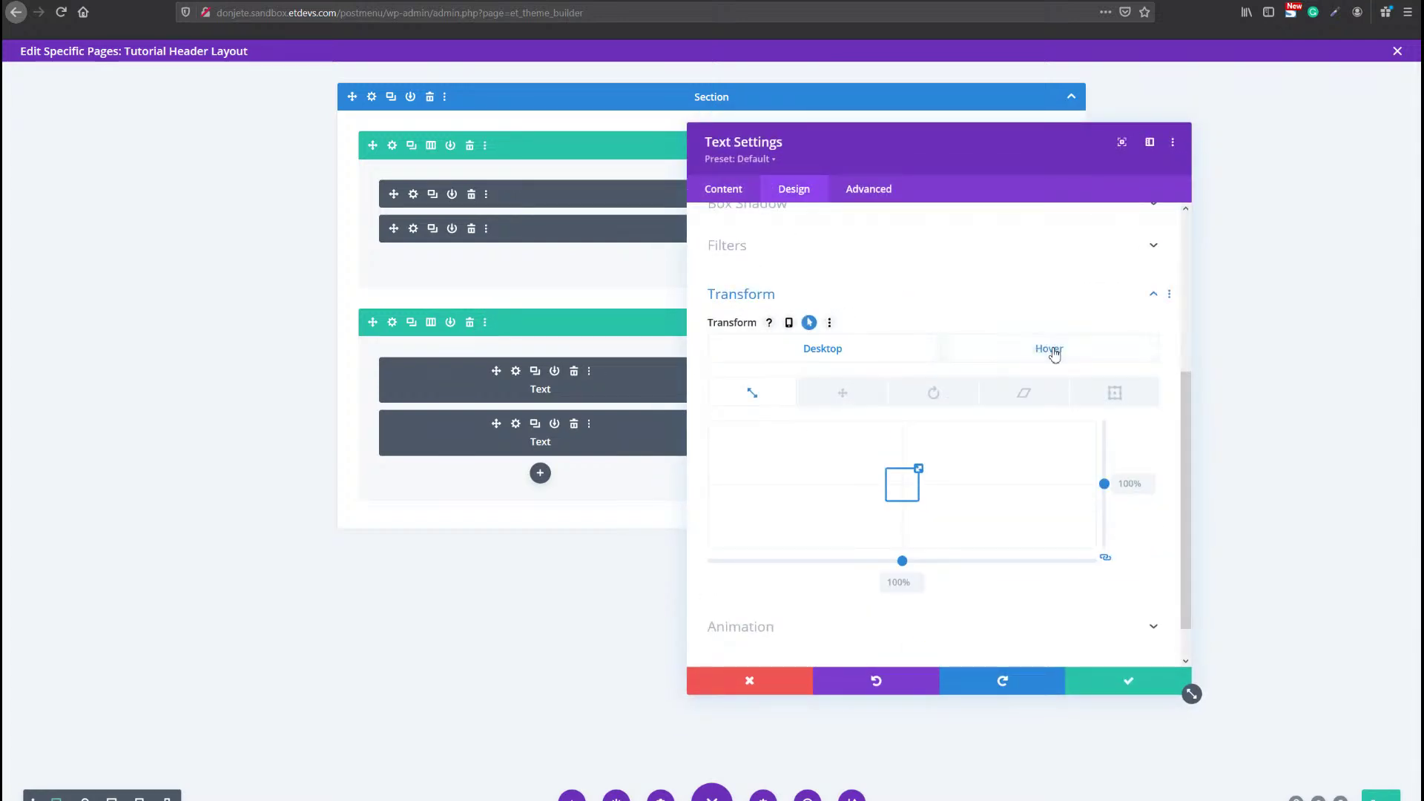
text(90)
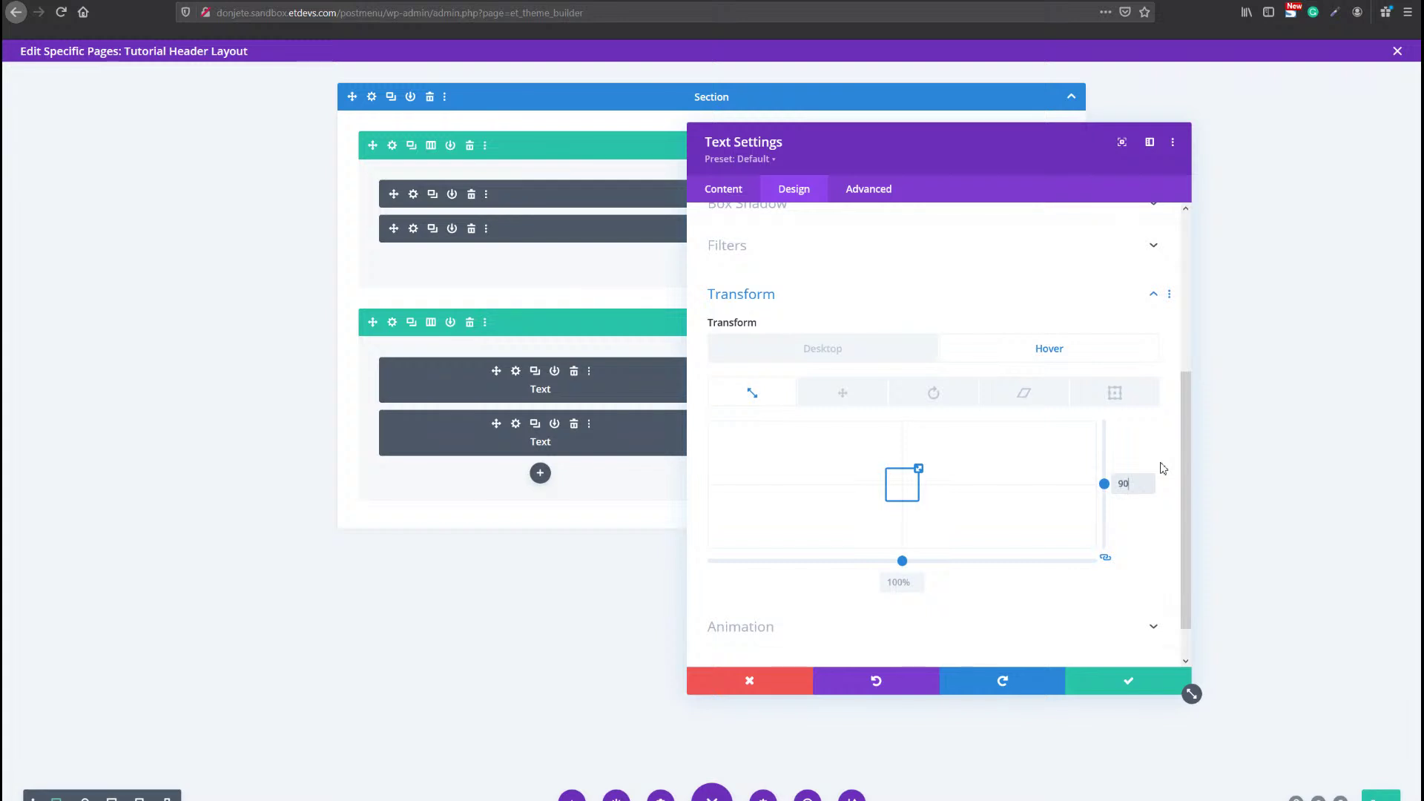
text(%)
click(1127, 681)
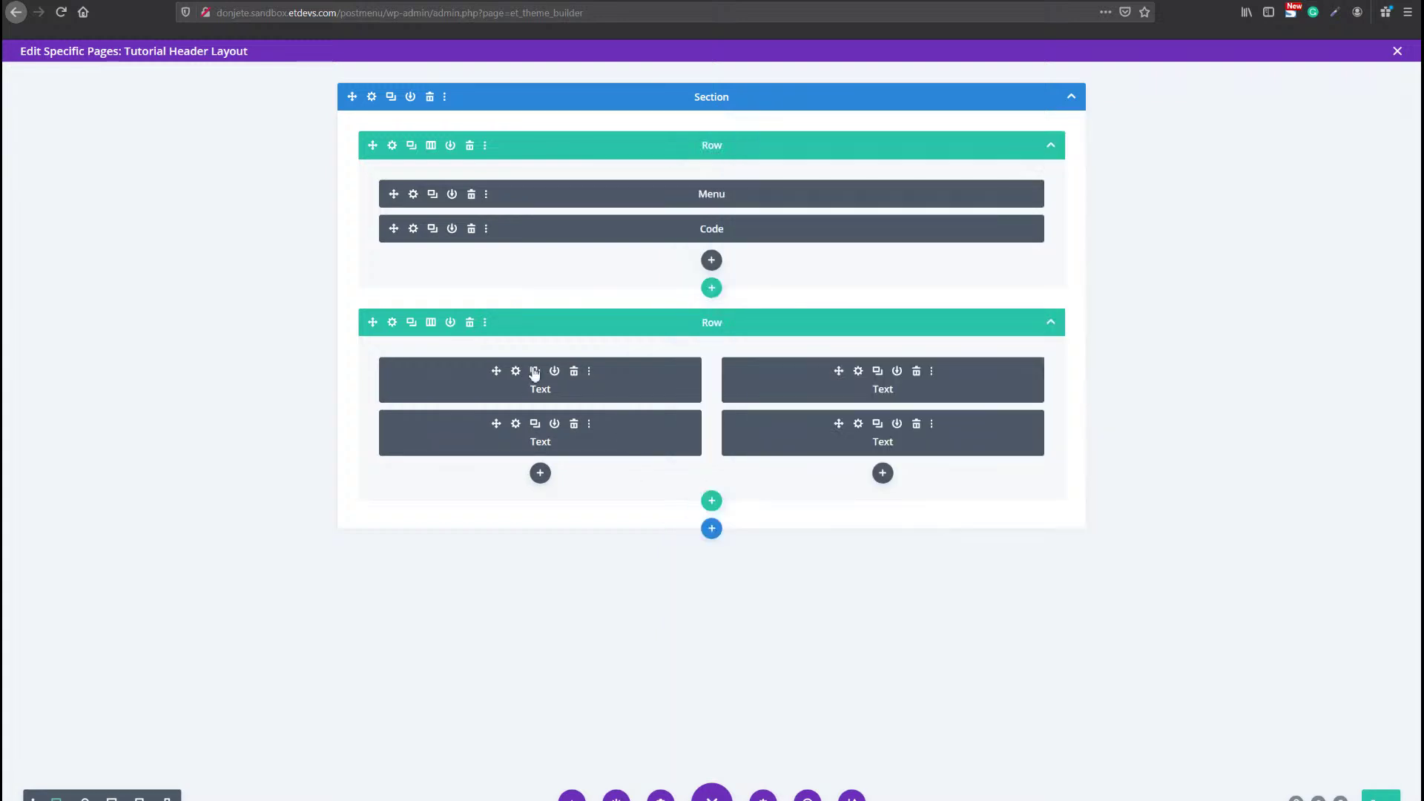
Set a dropdown Text module's text color to #FFFFFF and extend that color to all Texts throughout this row.
click(614, 418)
click(793, 188)
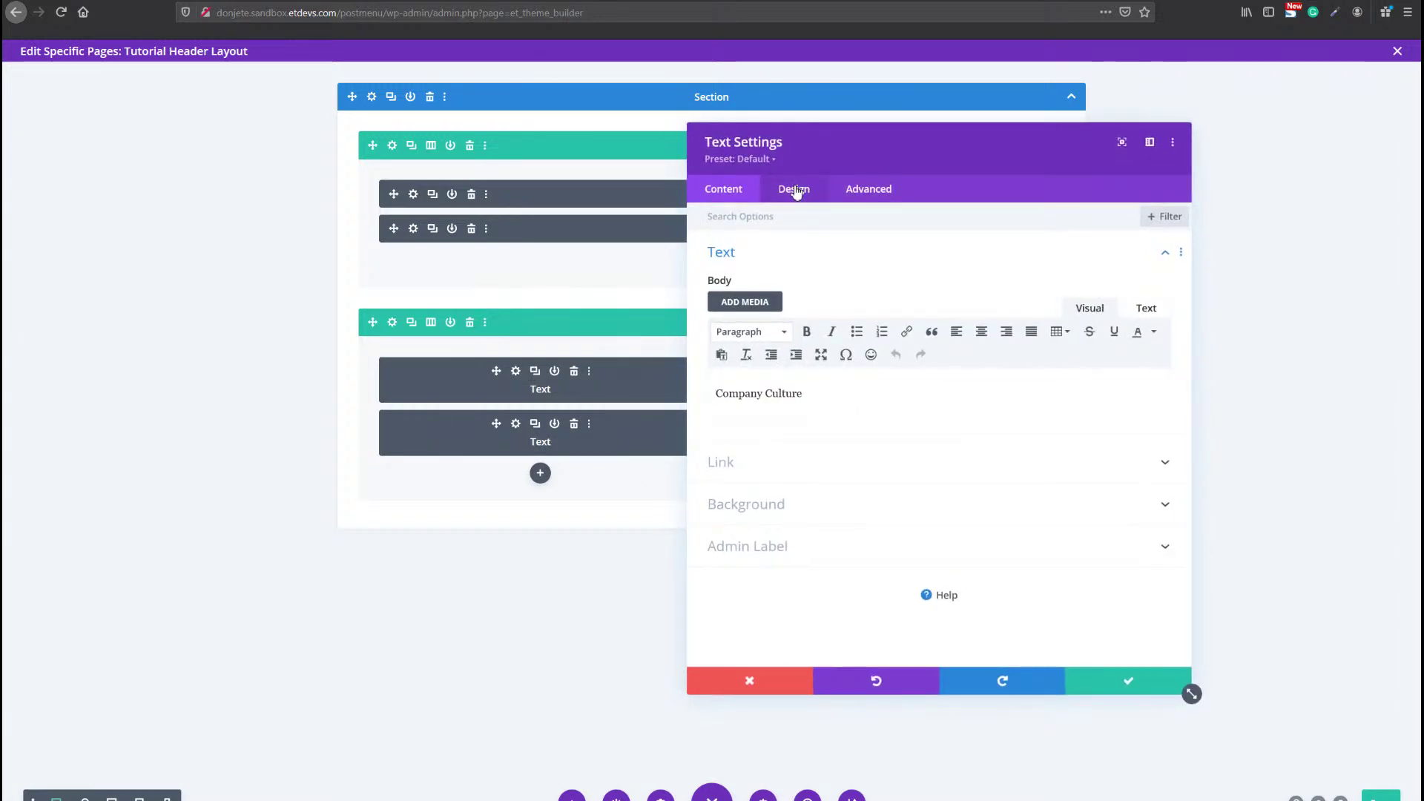
click(768, 256)
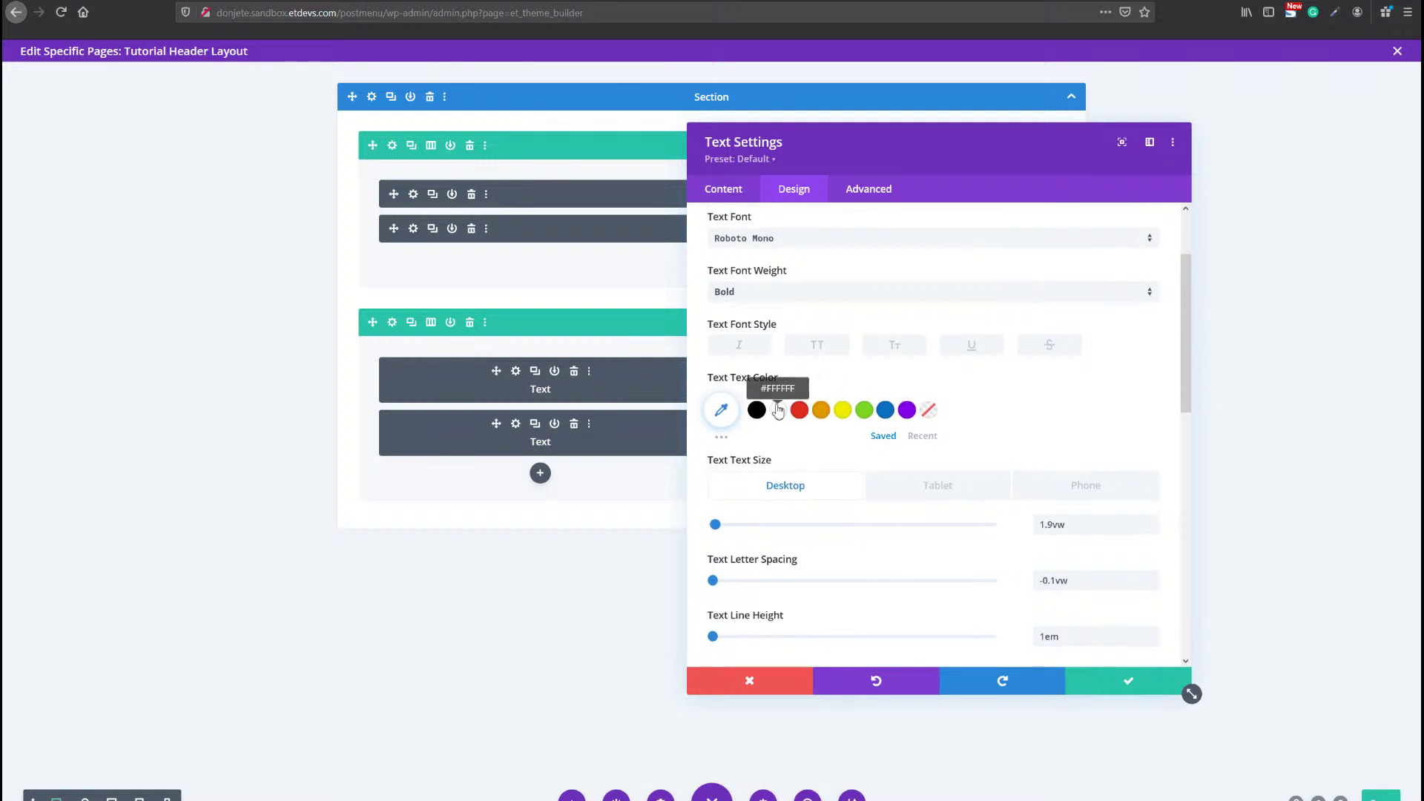
right_click(944, 389)
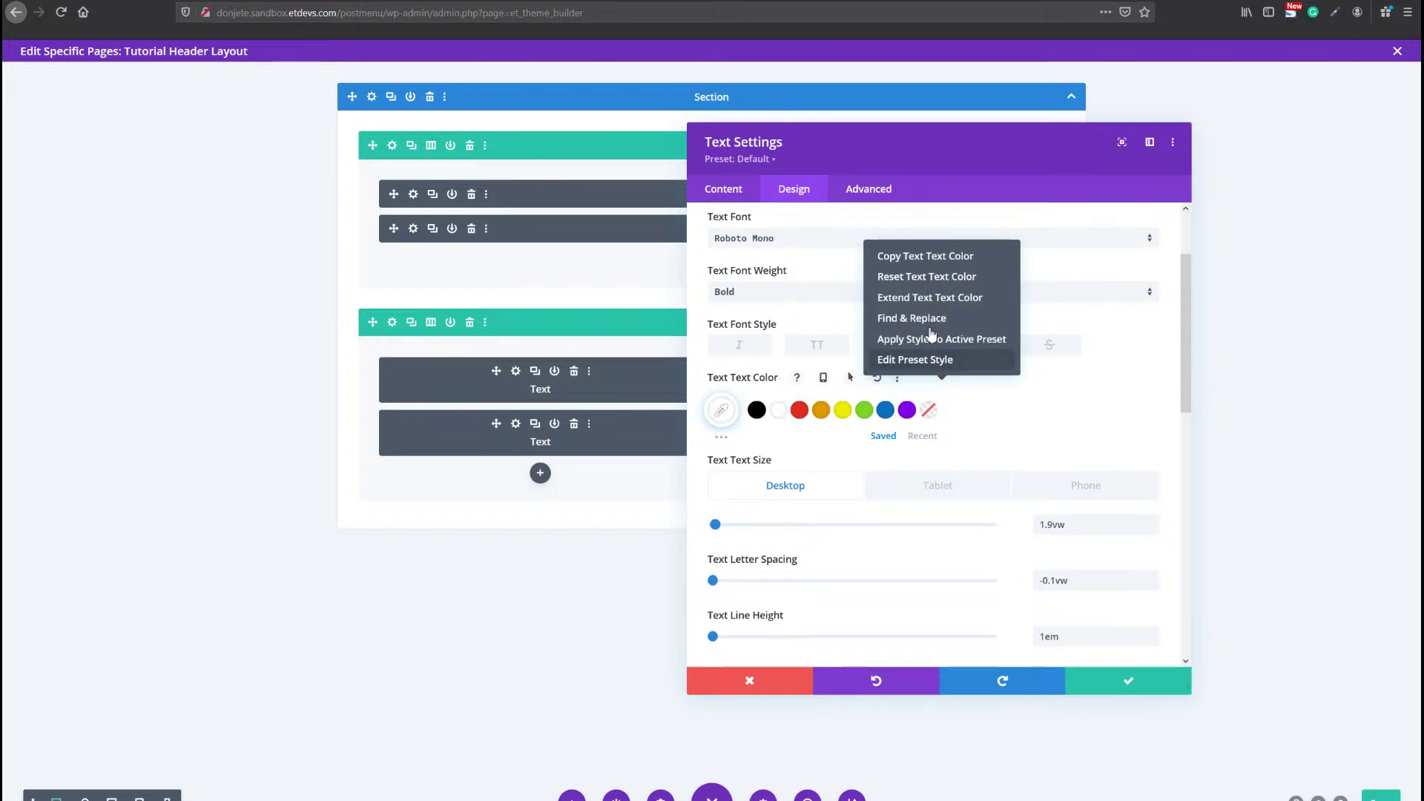
click(926, 301)
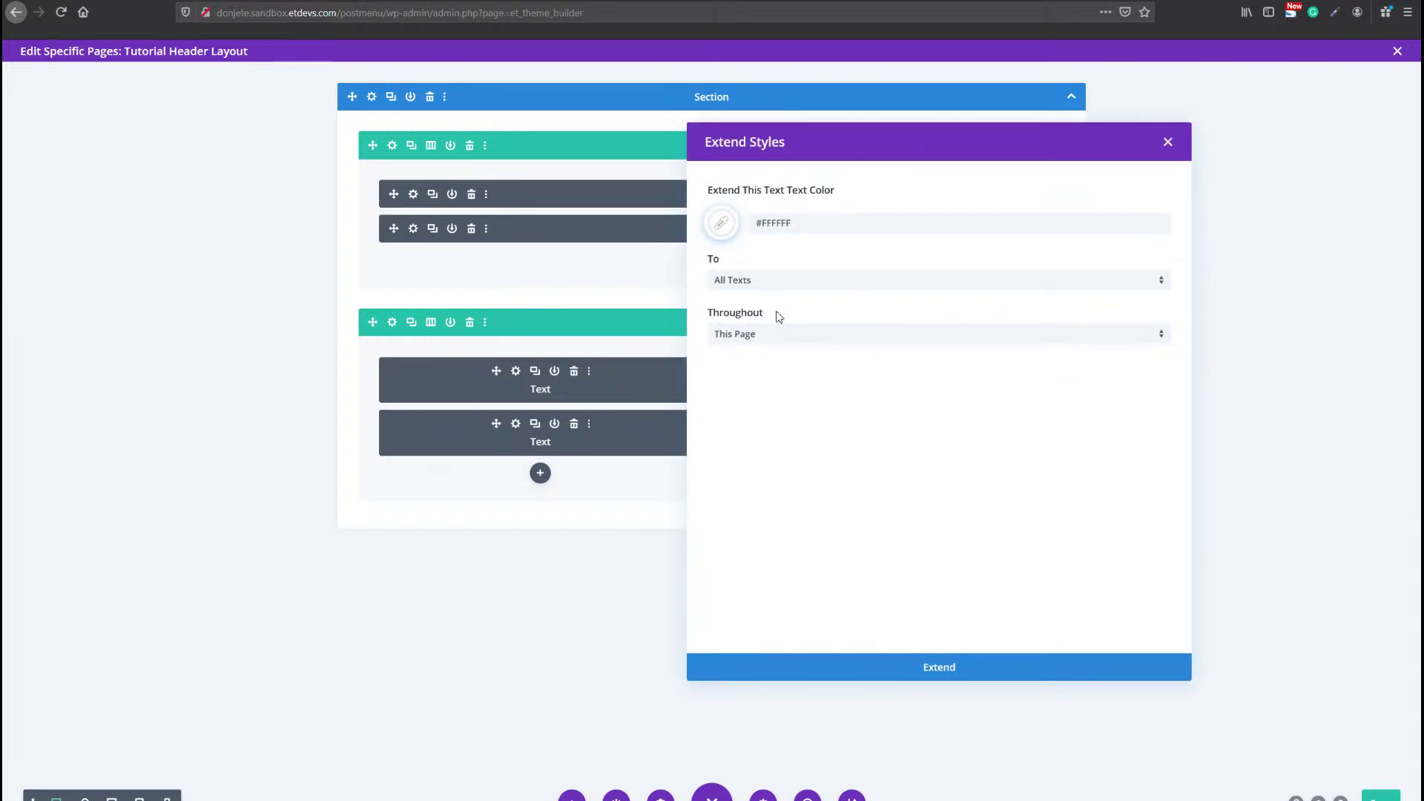
click(782, 335)
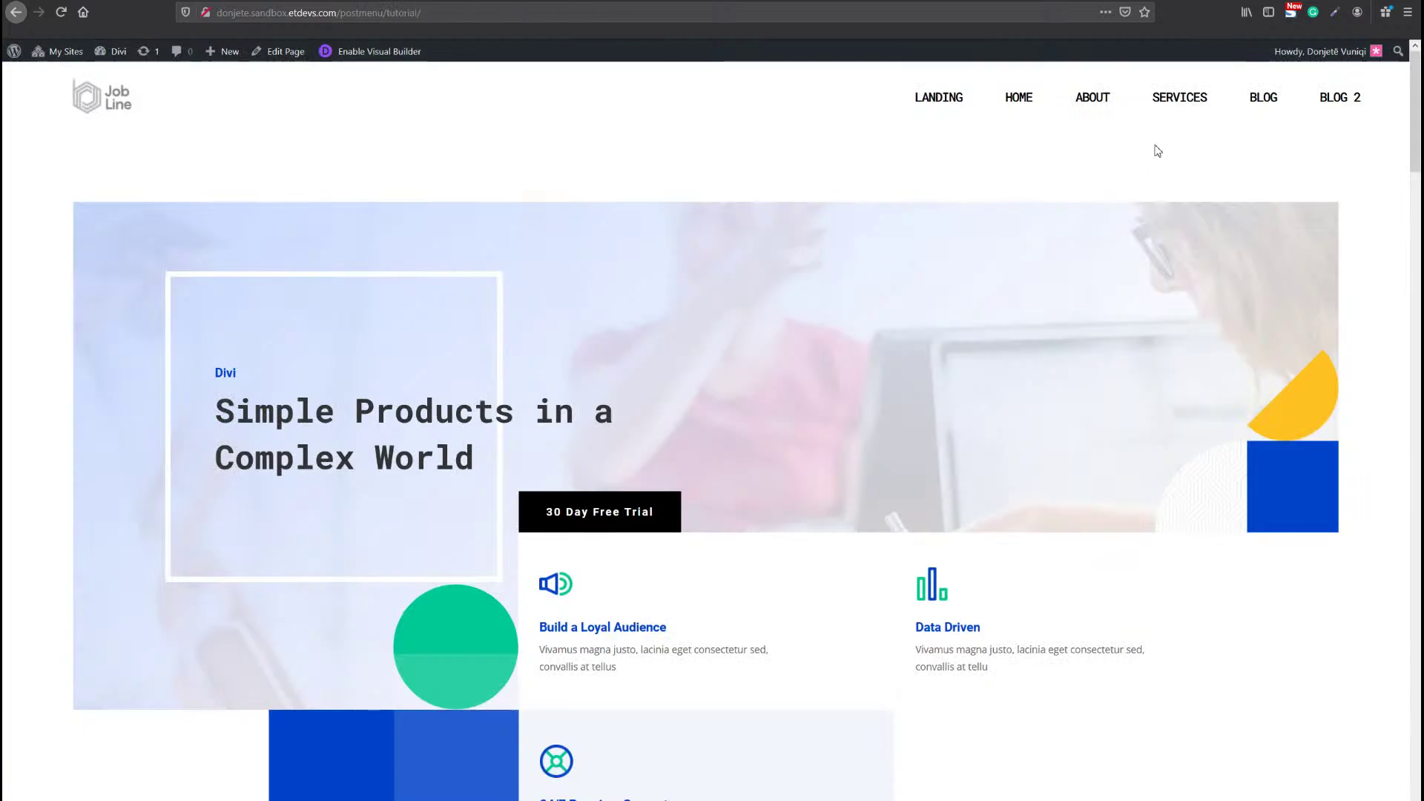
mouse_move(1261, 96)
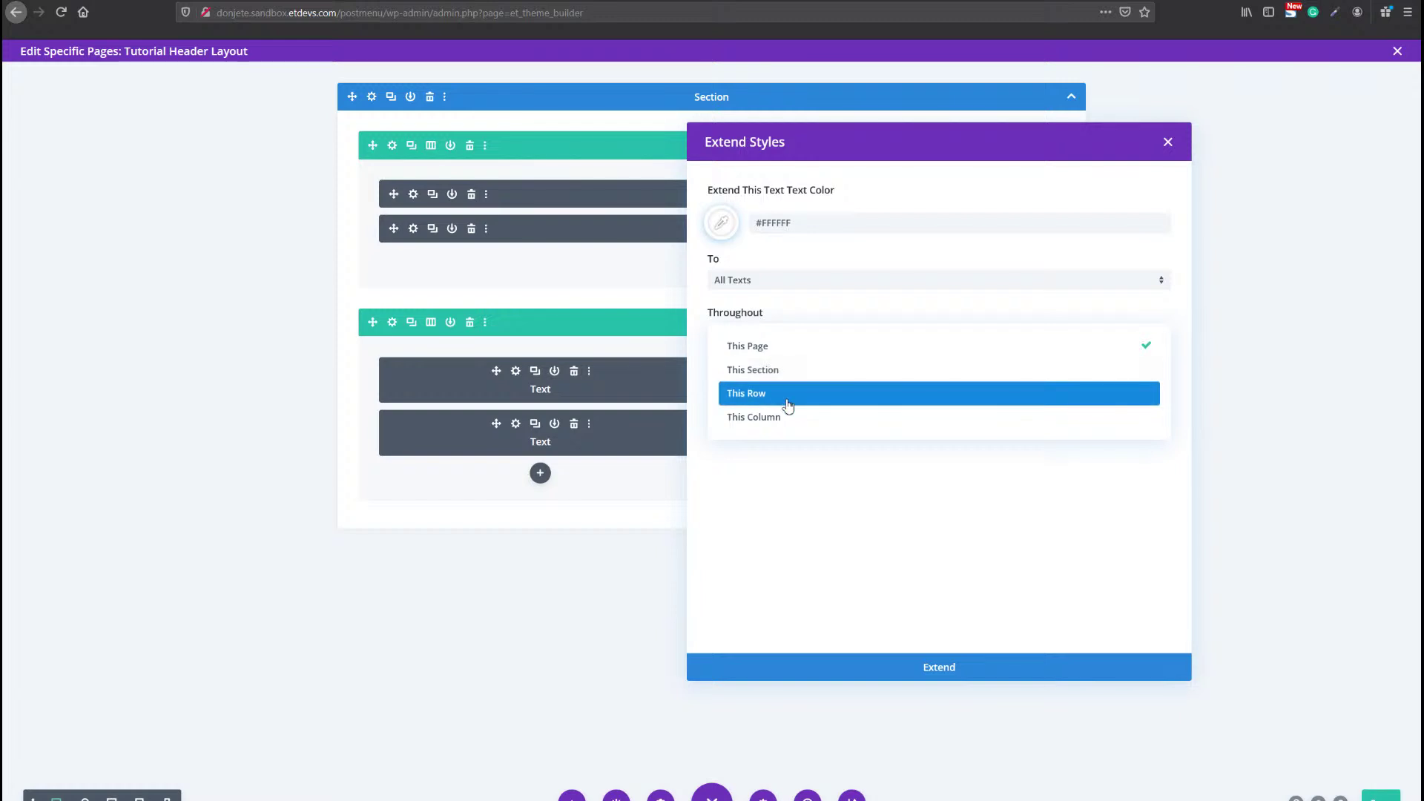
click(788, 405)
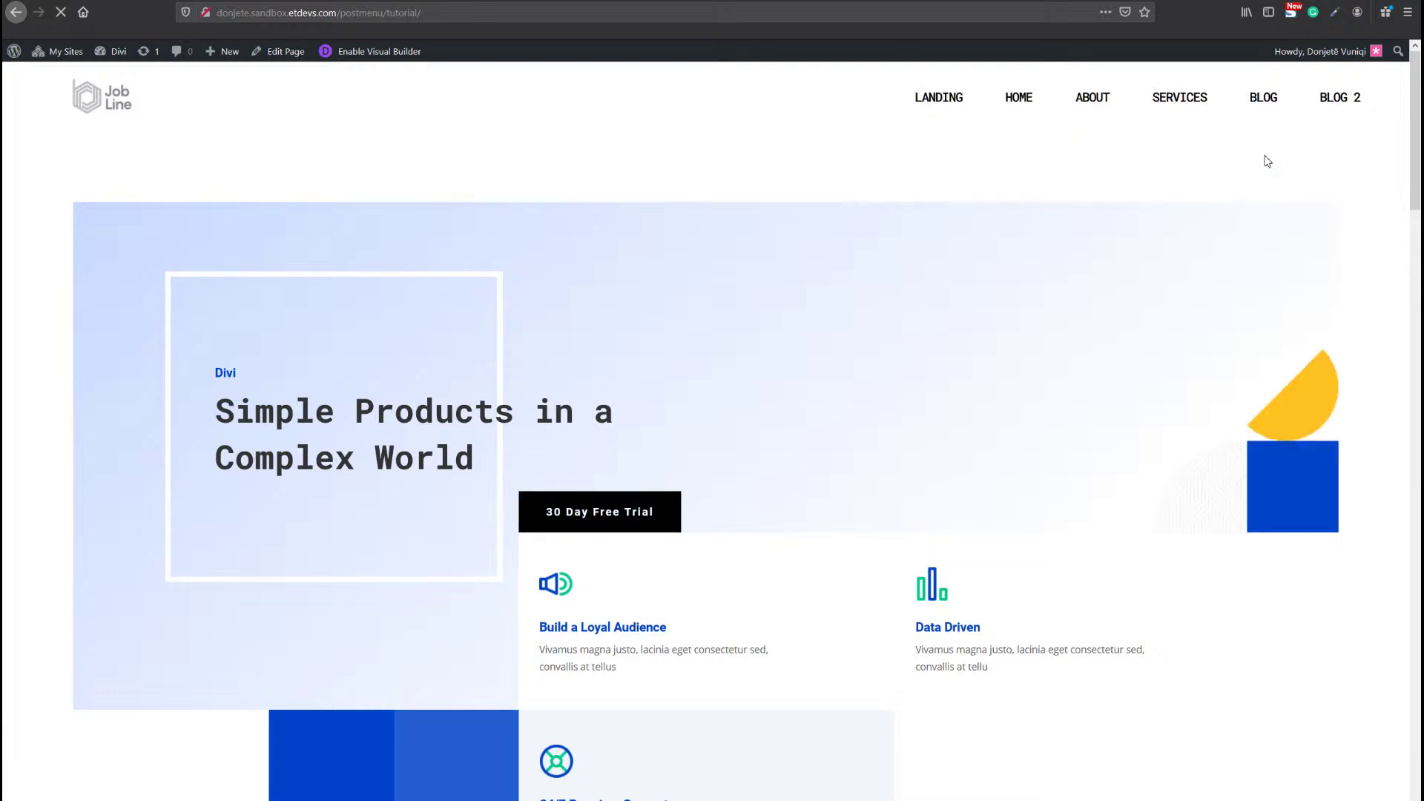
Check the Blog dropdown on the live Tutorial page, then inspect it at mobile width with the Blog item expanded in the mobile menu.
mouse_move(1269, 108)
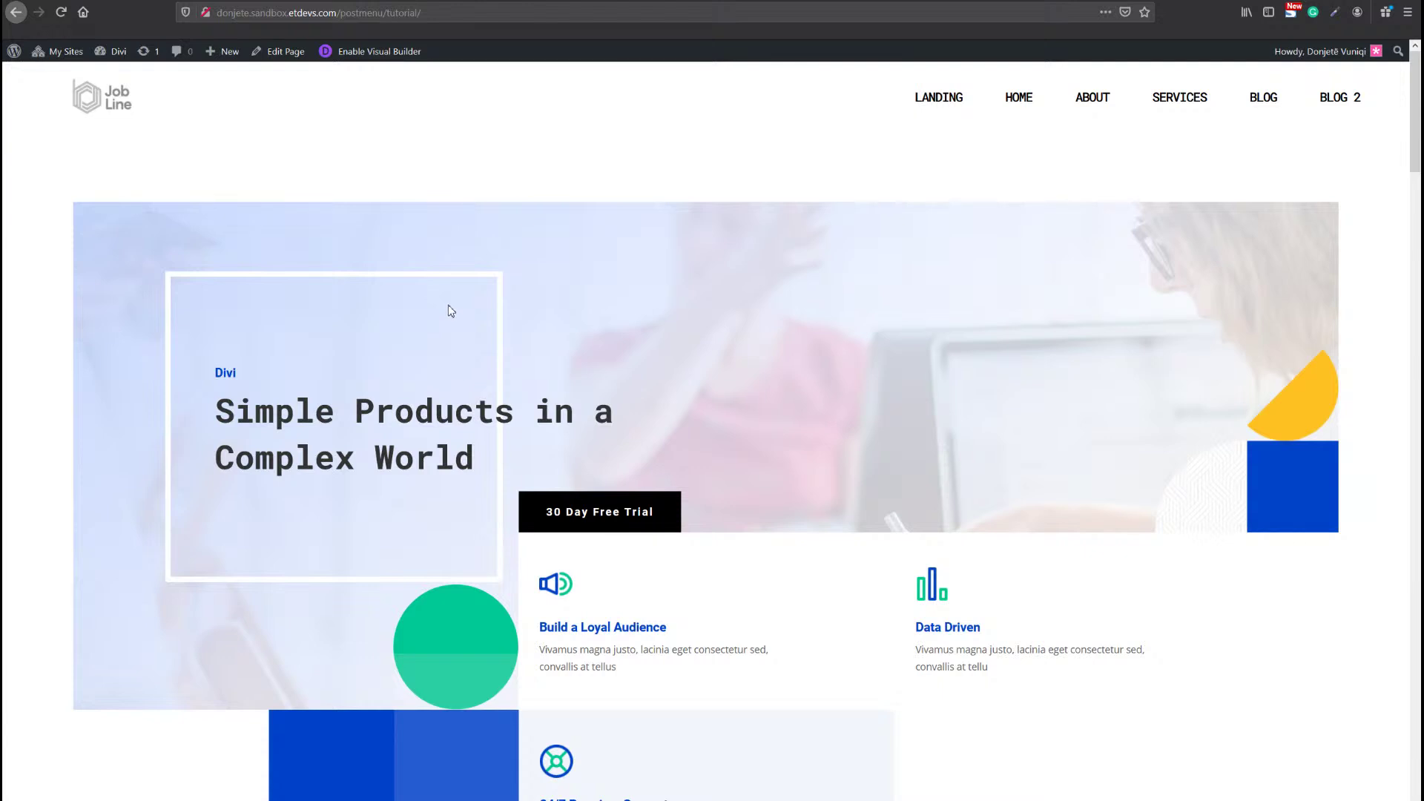
key(ctrl+shift+c)
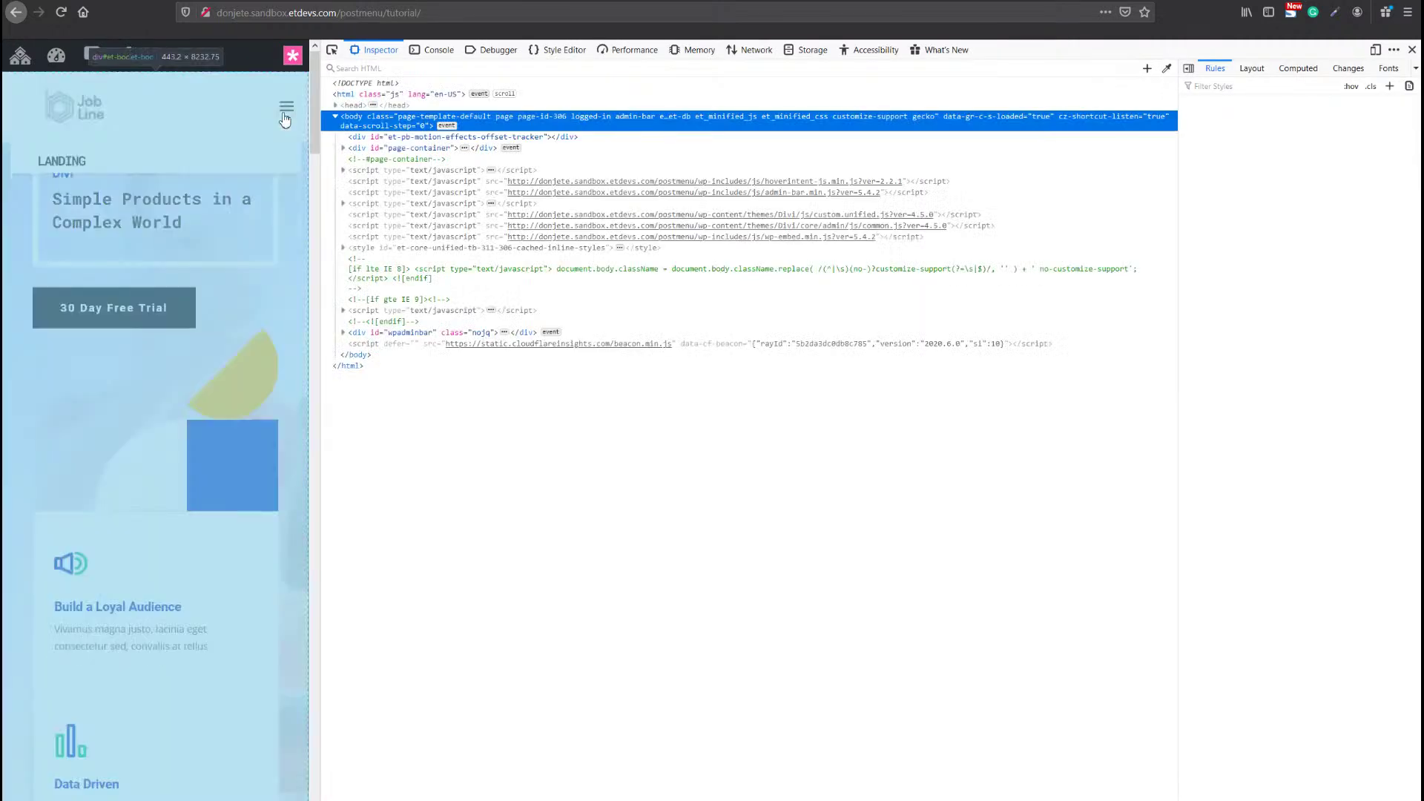
click(284, 119)
click(282, 308)
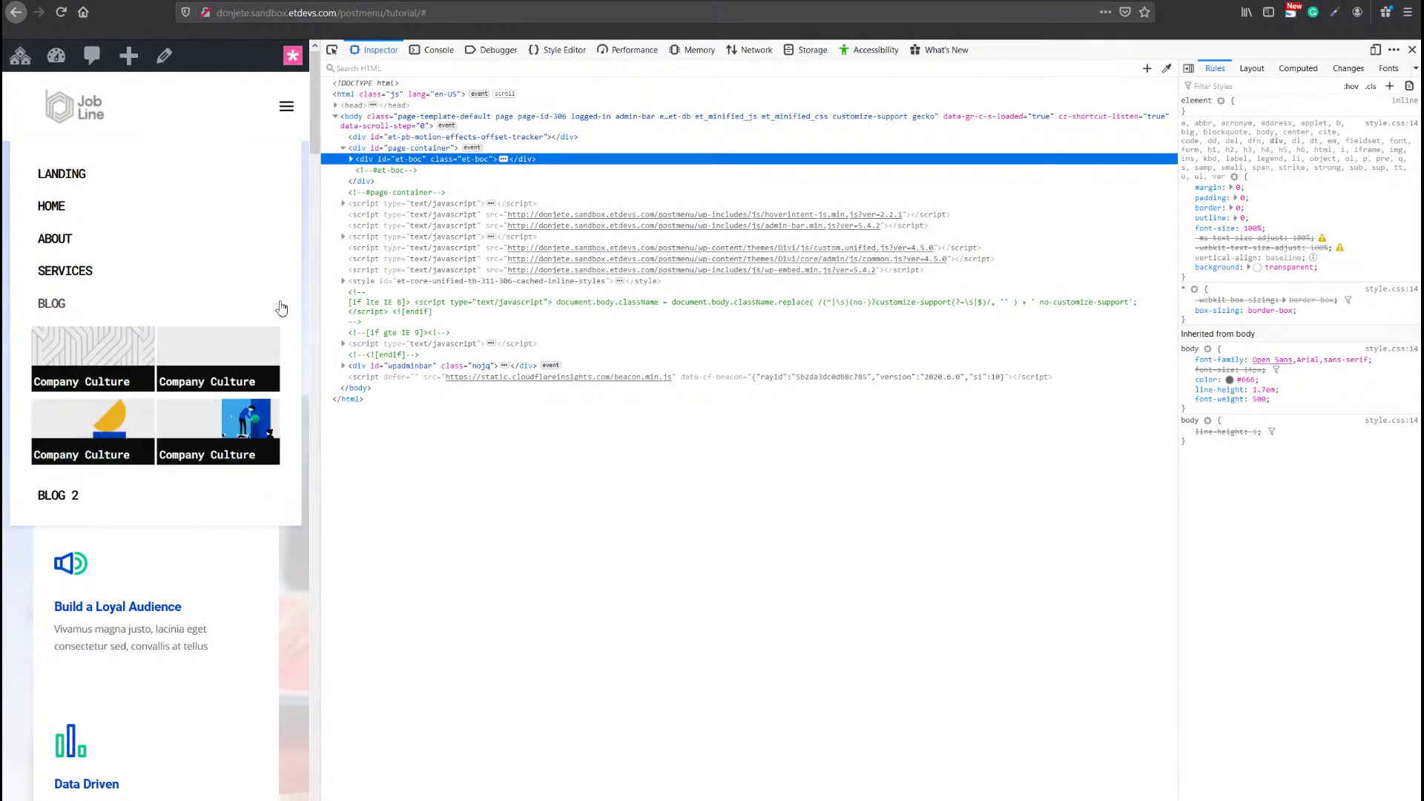